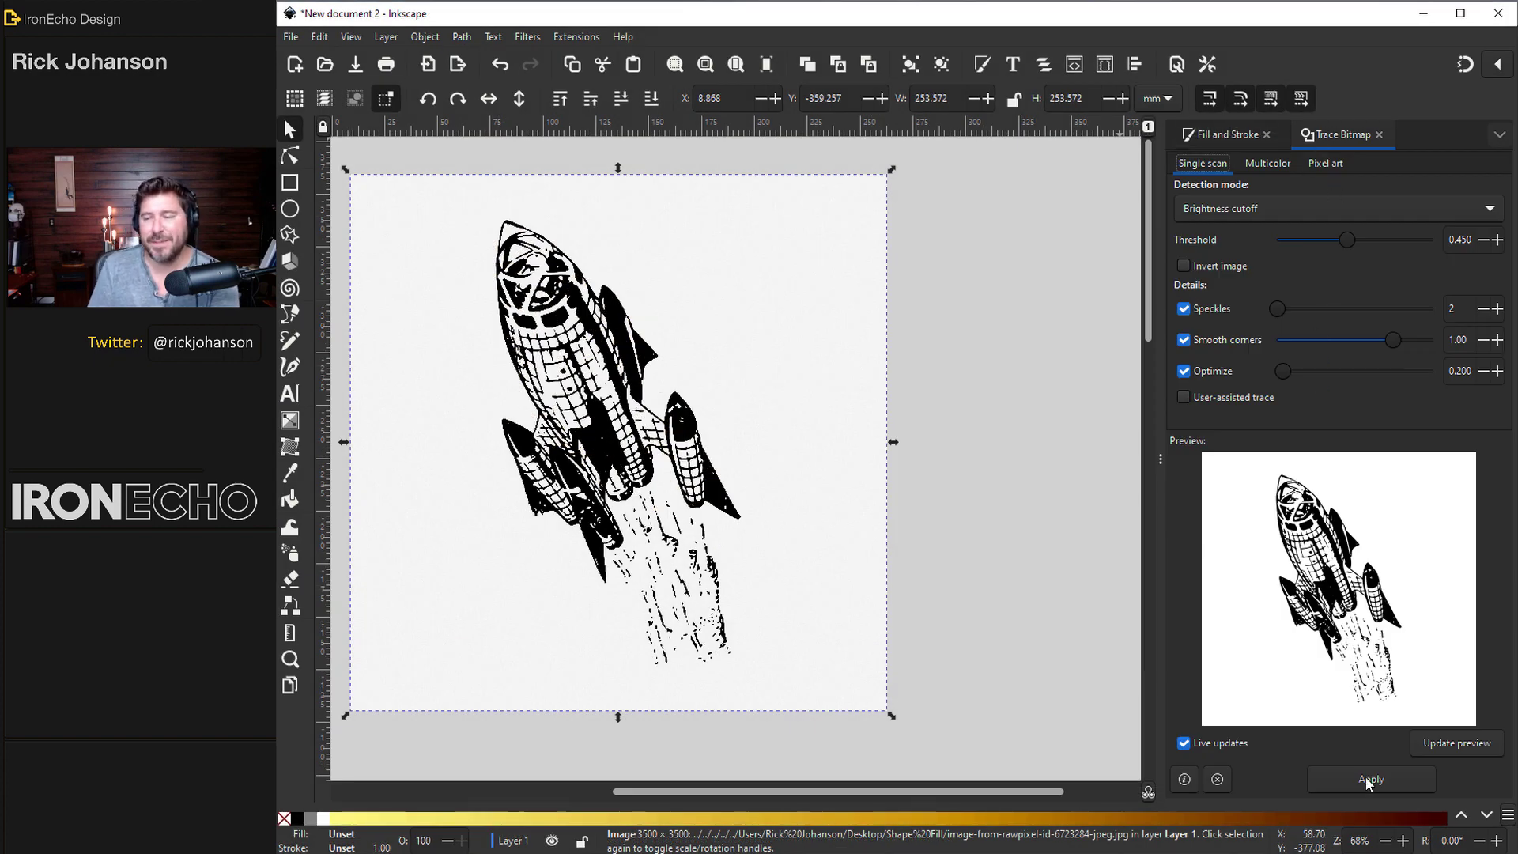
# Step: Trace the rocket photo with Brightness cutoff, move the traced path beside the original, and fill it red
pyautogui.click(1367, 779)
pyautogui.moveTo(645, 375)
pyautogui.mouseDown()
pyautogui.moveTo(728, 363)
pyautogui.moveTo(937, 380)
pyautogui.mouseUp()
pyautogui.click(1228, 135)
pyautogui.moveTo(1423, 373); pyautogui.dragTo(1394, 346)
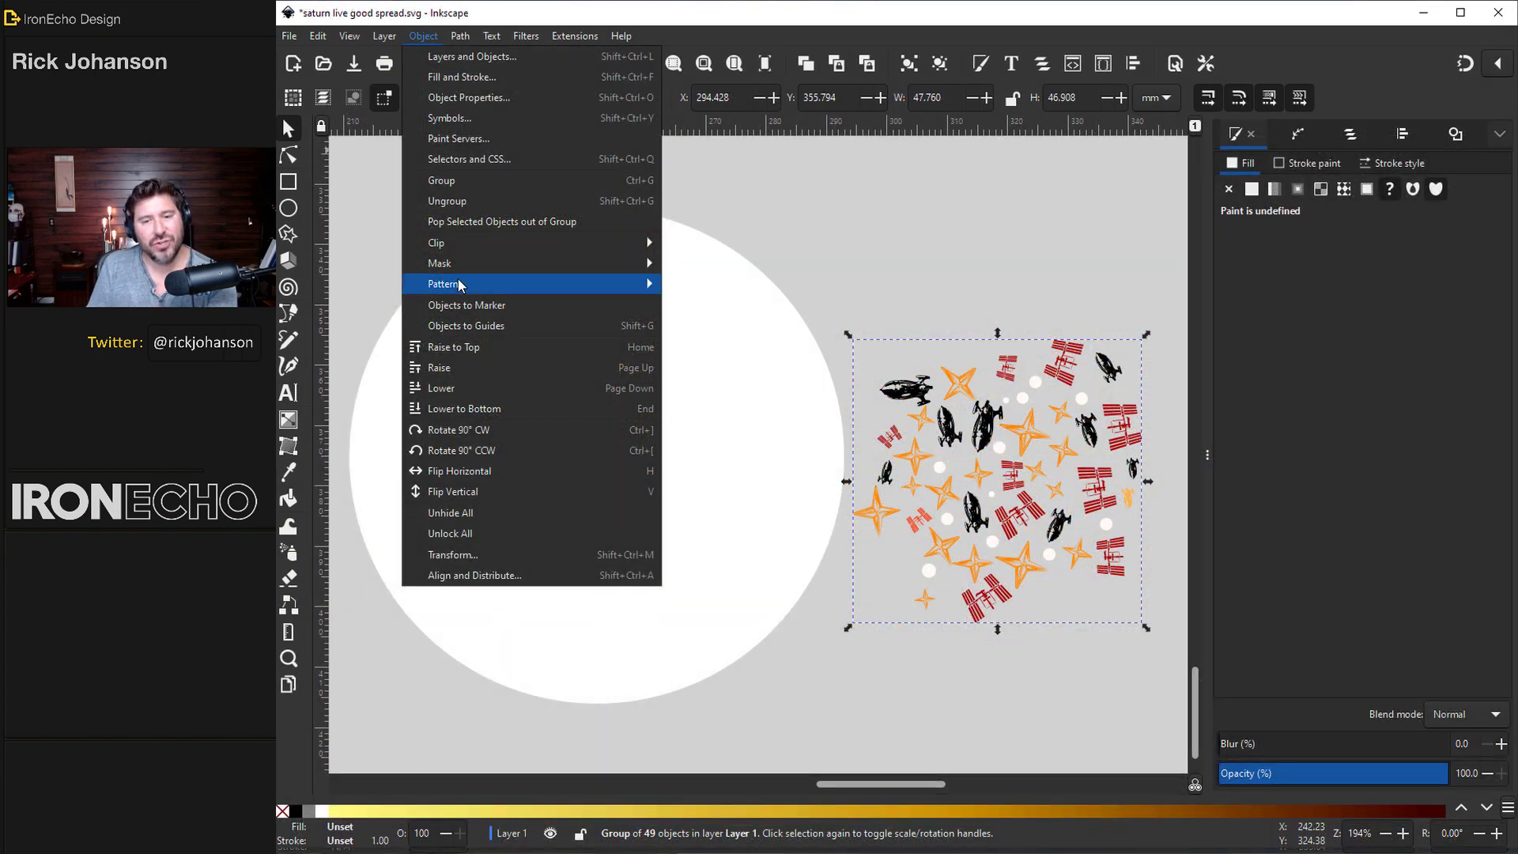
# Step: Turn the space-icon group into a pattern, fill the circle with it, and shift the tiling
pyautogui.moveTo(632, 283)
pyautogui.click(731, 282)
pyautogui.click(1343, 189)
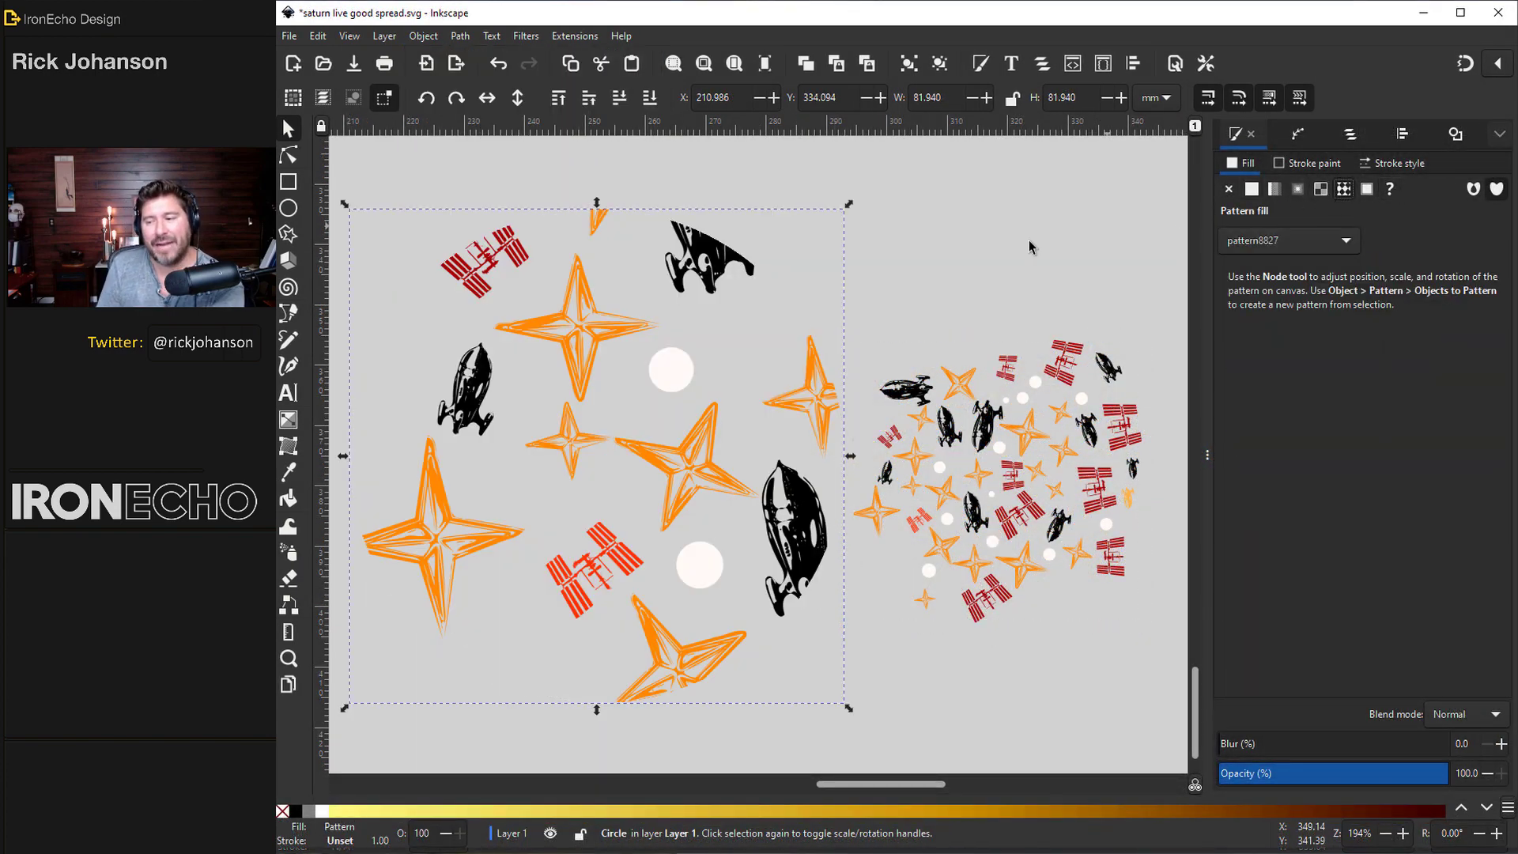
pyautogui.press('n')
pyautogui.scroll(1, 859, 351)
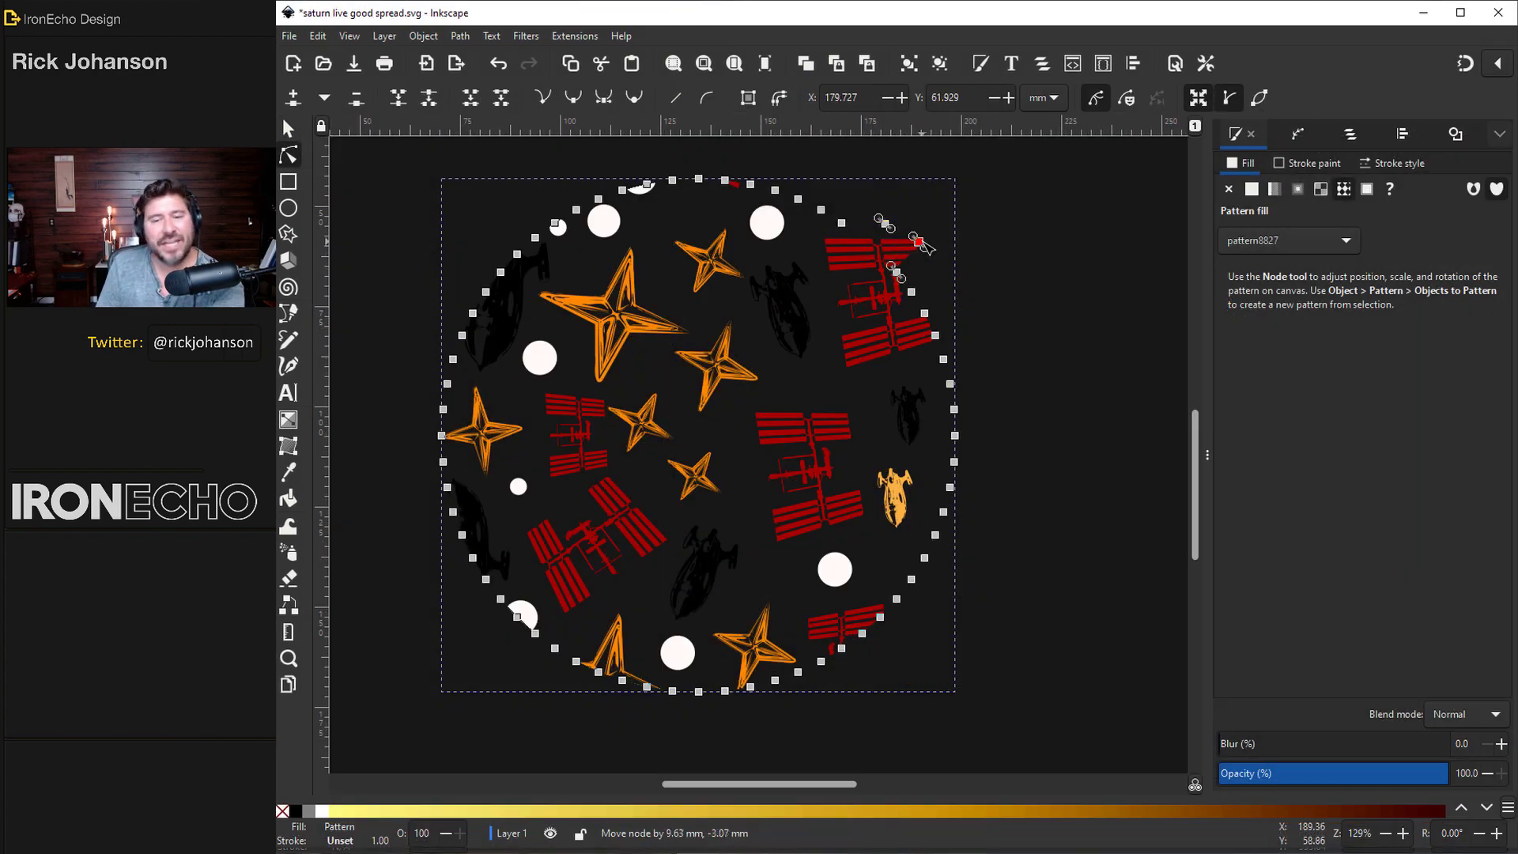
pyautogui.moveTo(917, 241); pyautogui.dragTo(563, 752)
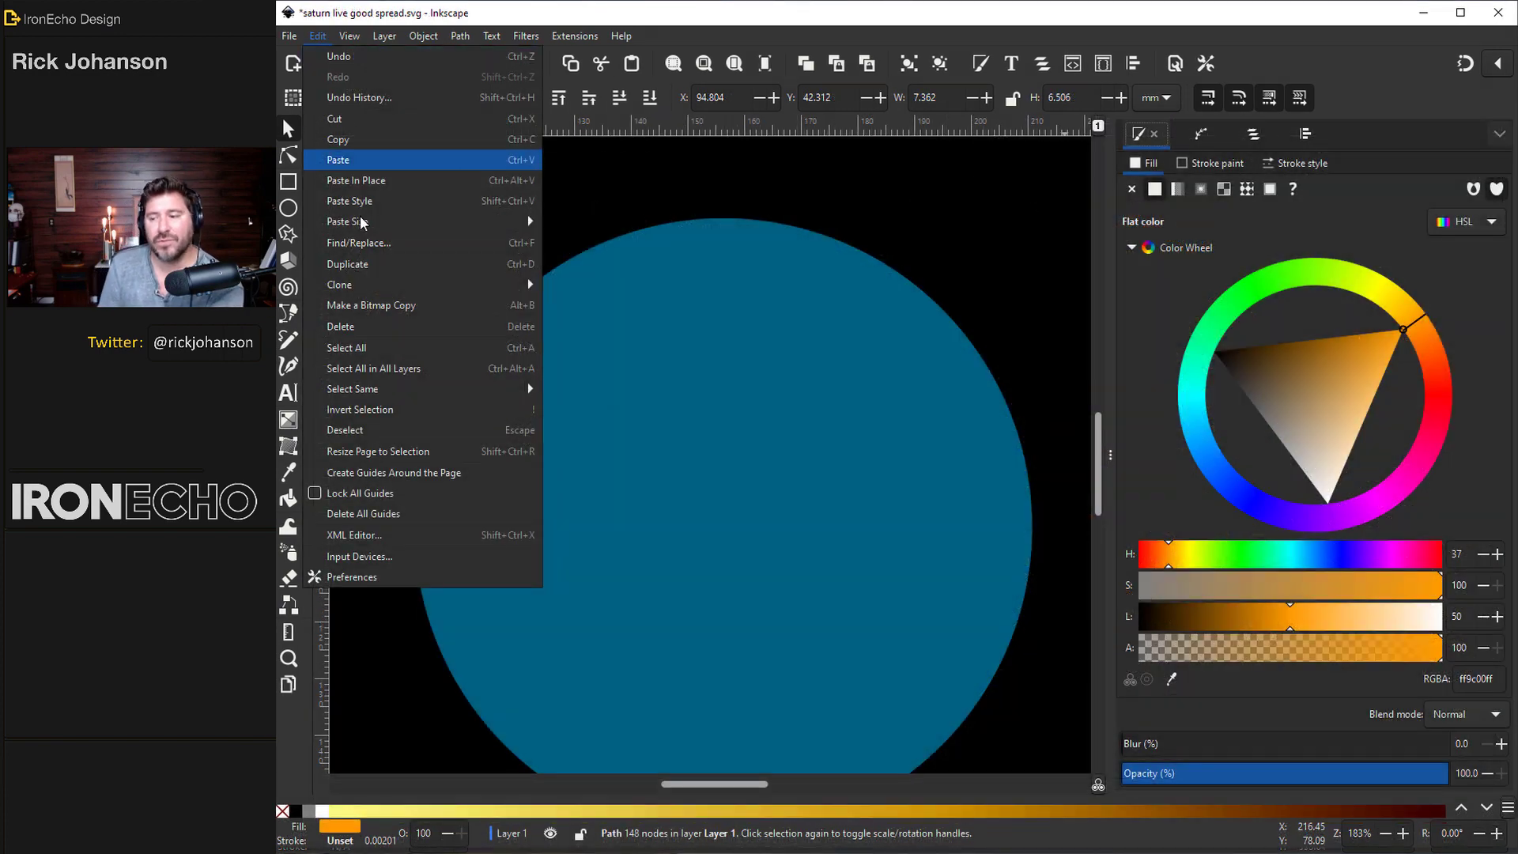
# Step: Cover the circle with traced tiled star clones and spread them out
pyautogui.moveTo(399, 291)
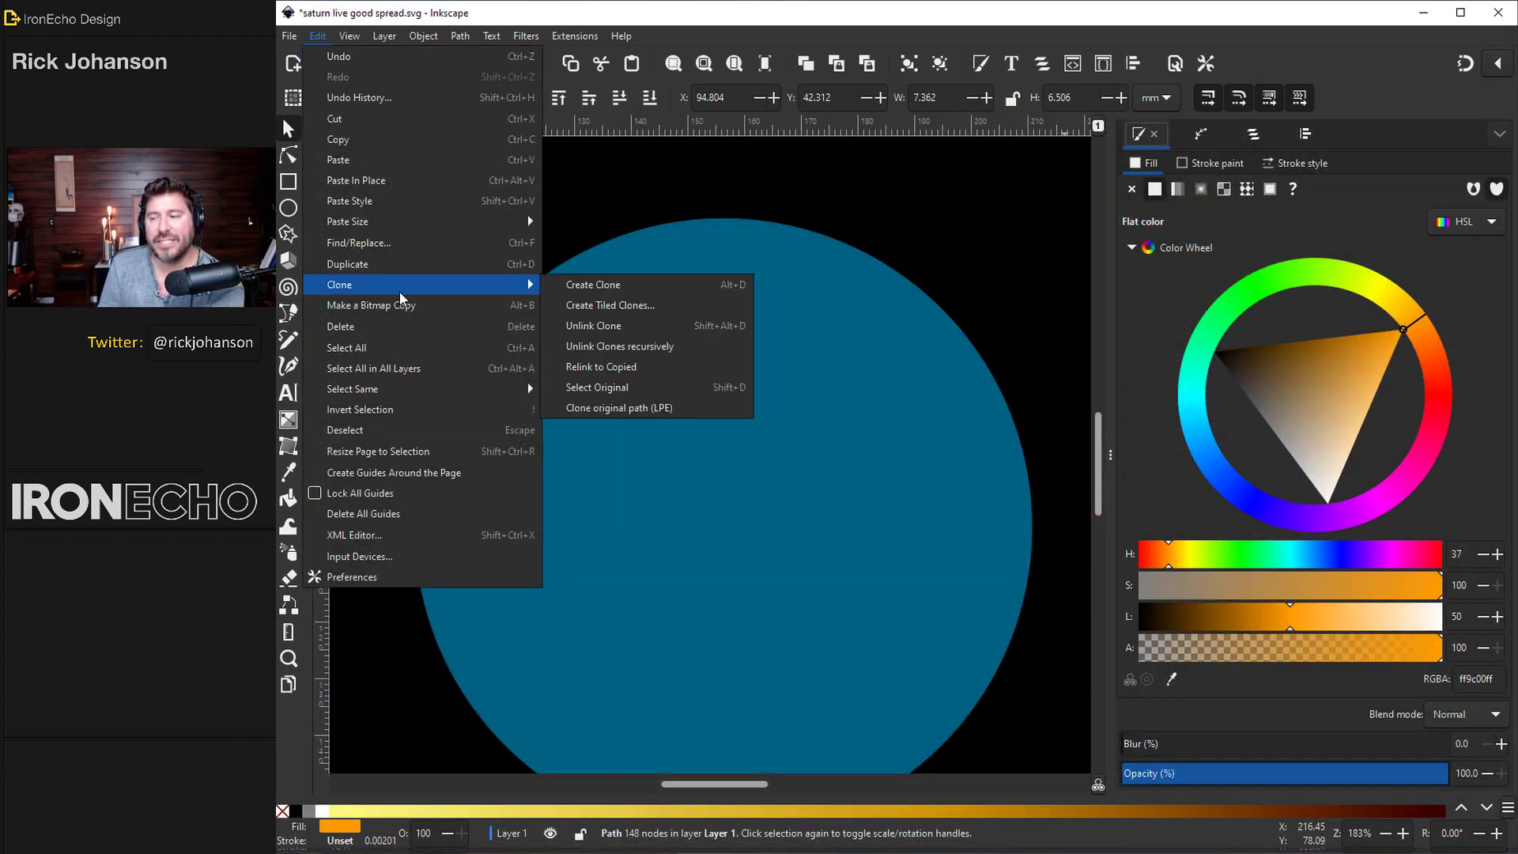
pyautogui.click(592, 307)
pyautogui.click(1483, 547)
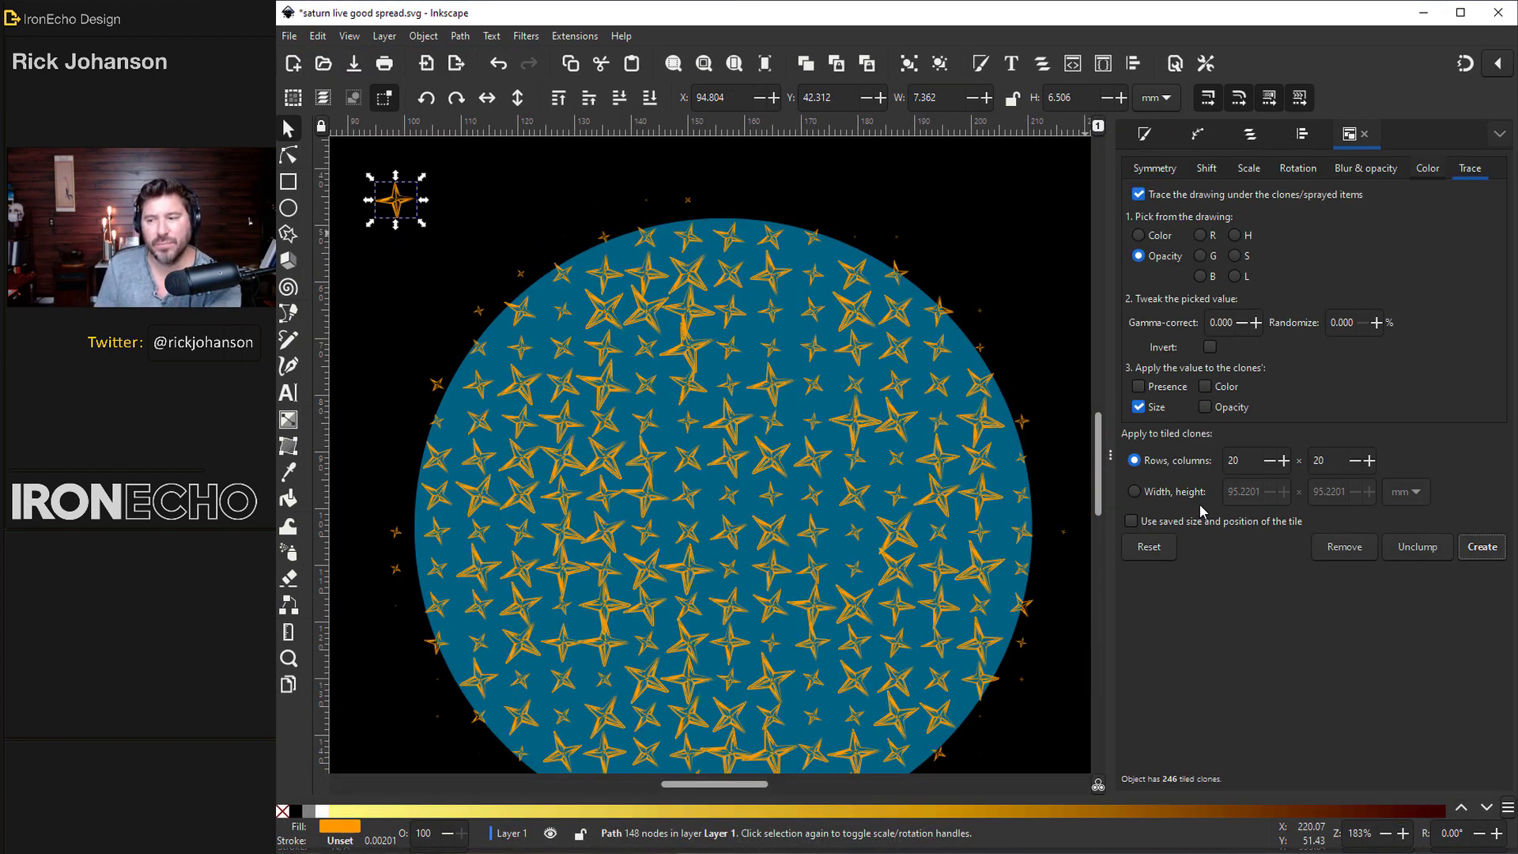
pyautogui.click(1410, 549)
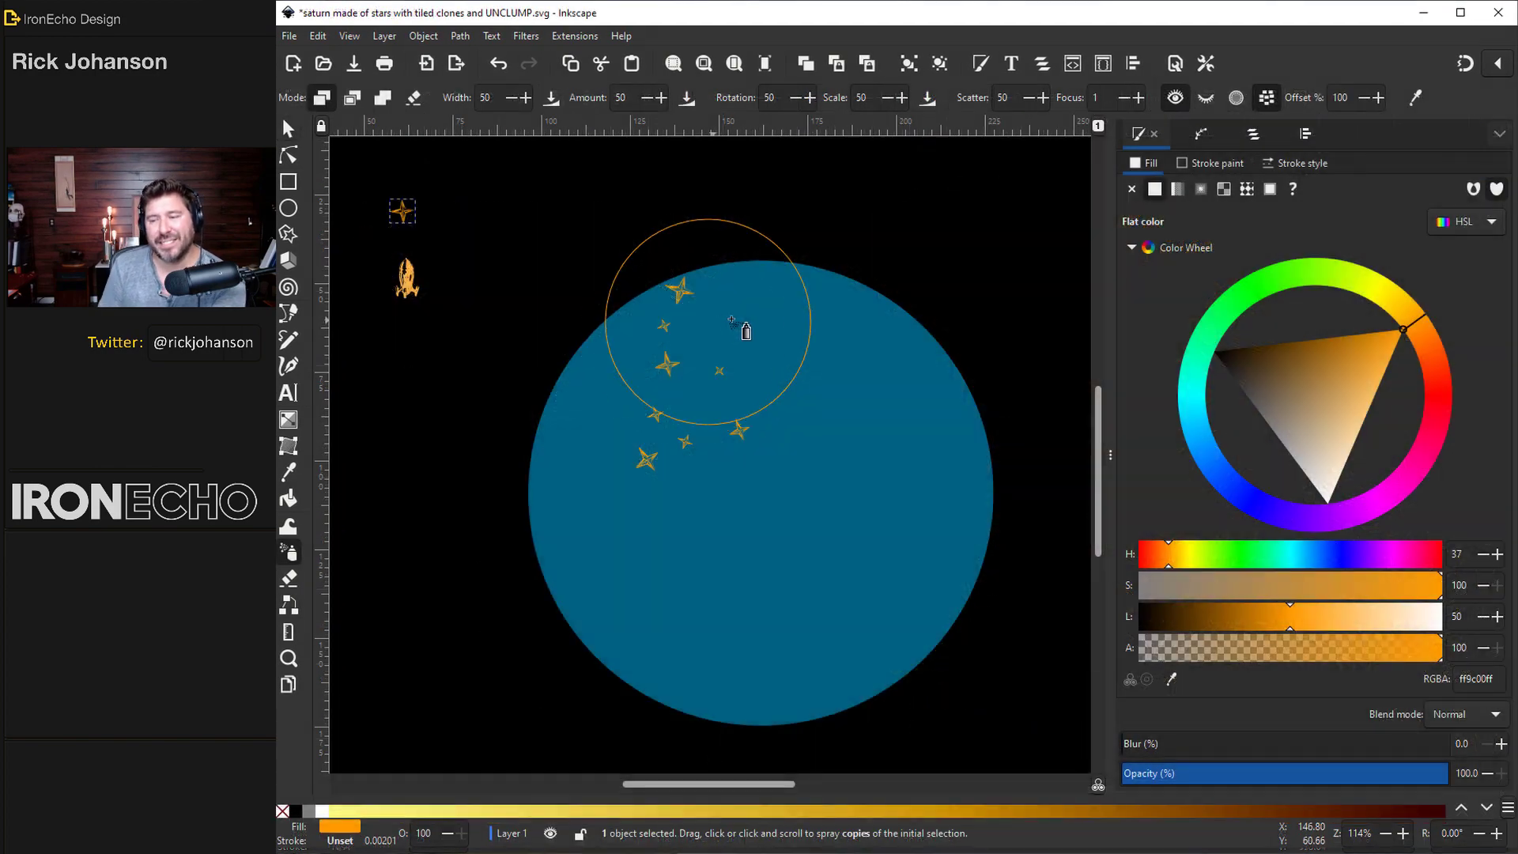
# Step: Spray star and rocket copies over the circle, clip them to the shape, then undo the clip
pyautogui.moveTo(745, 331)
pyautogui.mouseDown()
pyautogui.moveTo(910, 597)
pyautogui.moveTo(654, 656)
pyautogui.moveTo(552, 507)
pyautogui.moveTo(694, 318)
pyautogui.moveTo(794, 600)
pyautogui.moveTo(750, 282)
pyautogui.moveTo(721, 536)
pyautogui.moveTo(657, 339)
pyautogui.moveTo(924, 416)
pyautogui.moveTo(740, 646)
pyautogui.moveTo(554, 513)
pyautogui.moveTo(841, 344)
pyautogui.moveTo(922, 422)
pyautogui.moveTo(935, 545)
pyautogui.moveTo(923, 602)
pyautogui.moveTo(878, 688)
pyautogui.mouseUp()
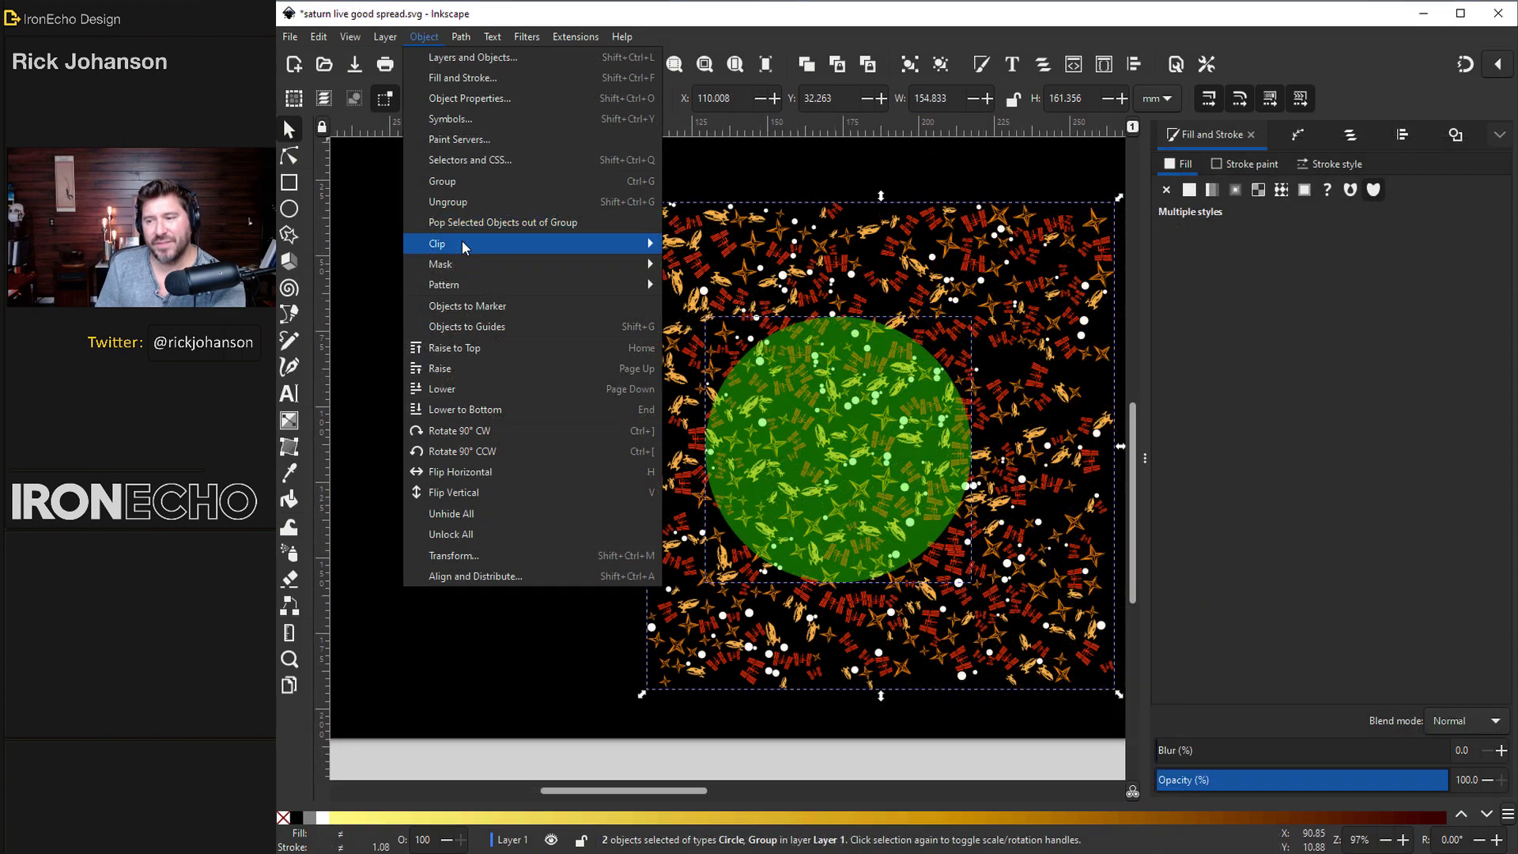
pyautogui.moveTo(636, 250)
pyautogui.click(700, 247)
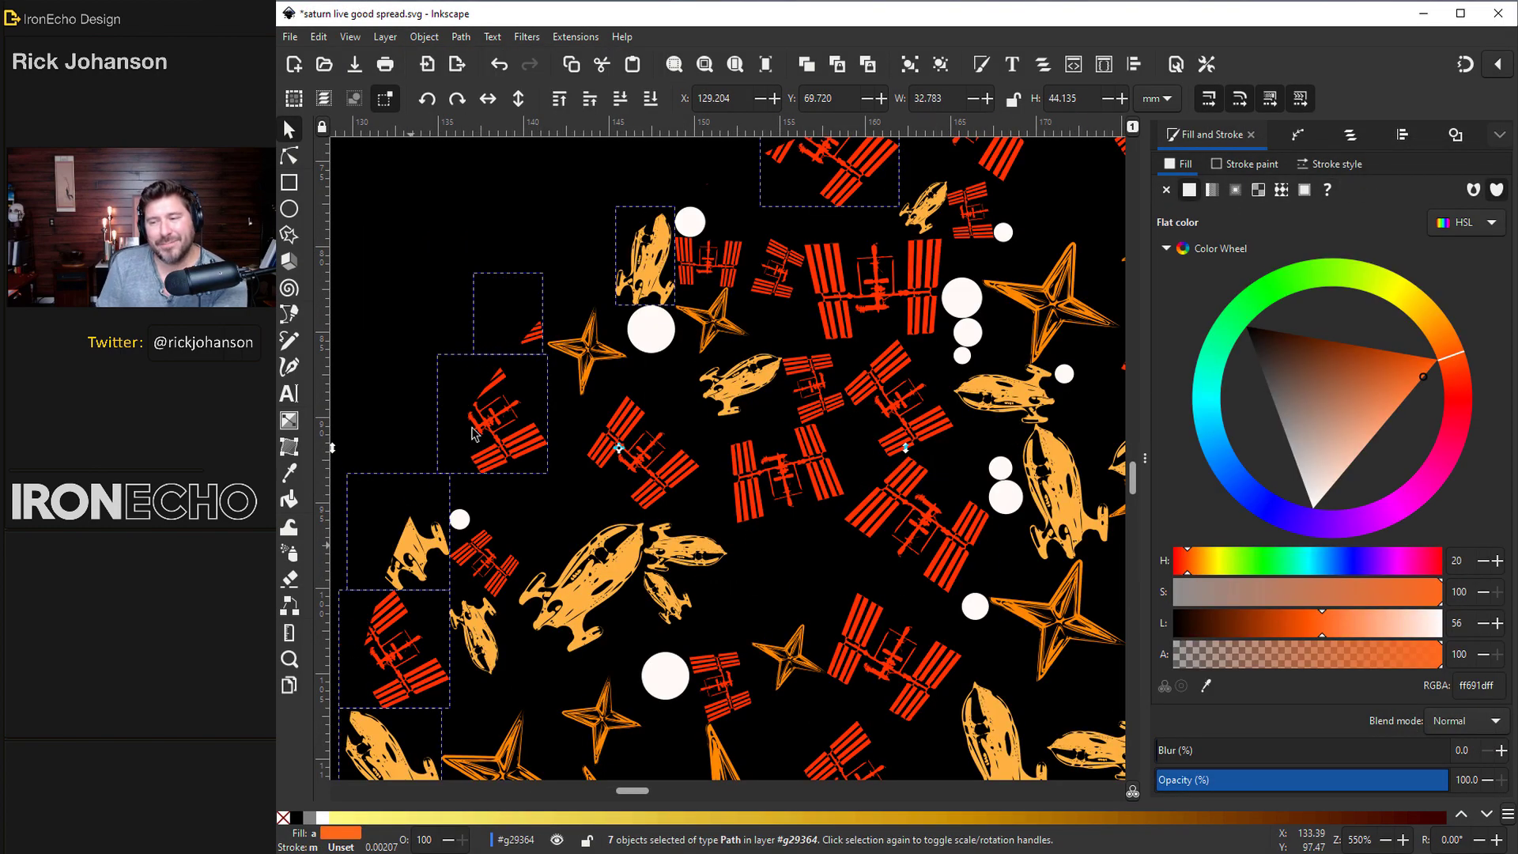
pyautogui.hotkey('ctrl', 'z')
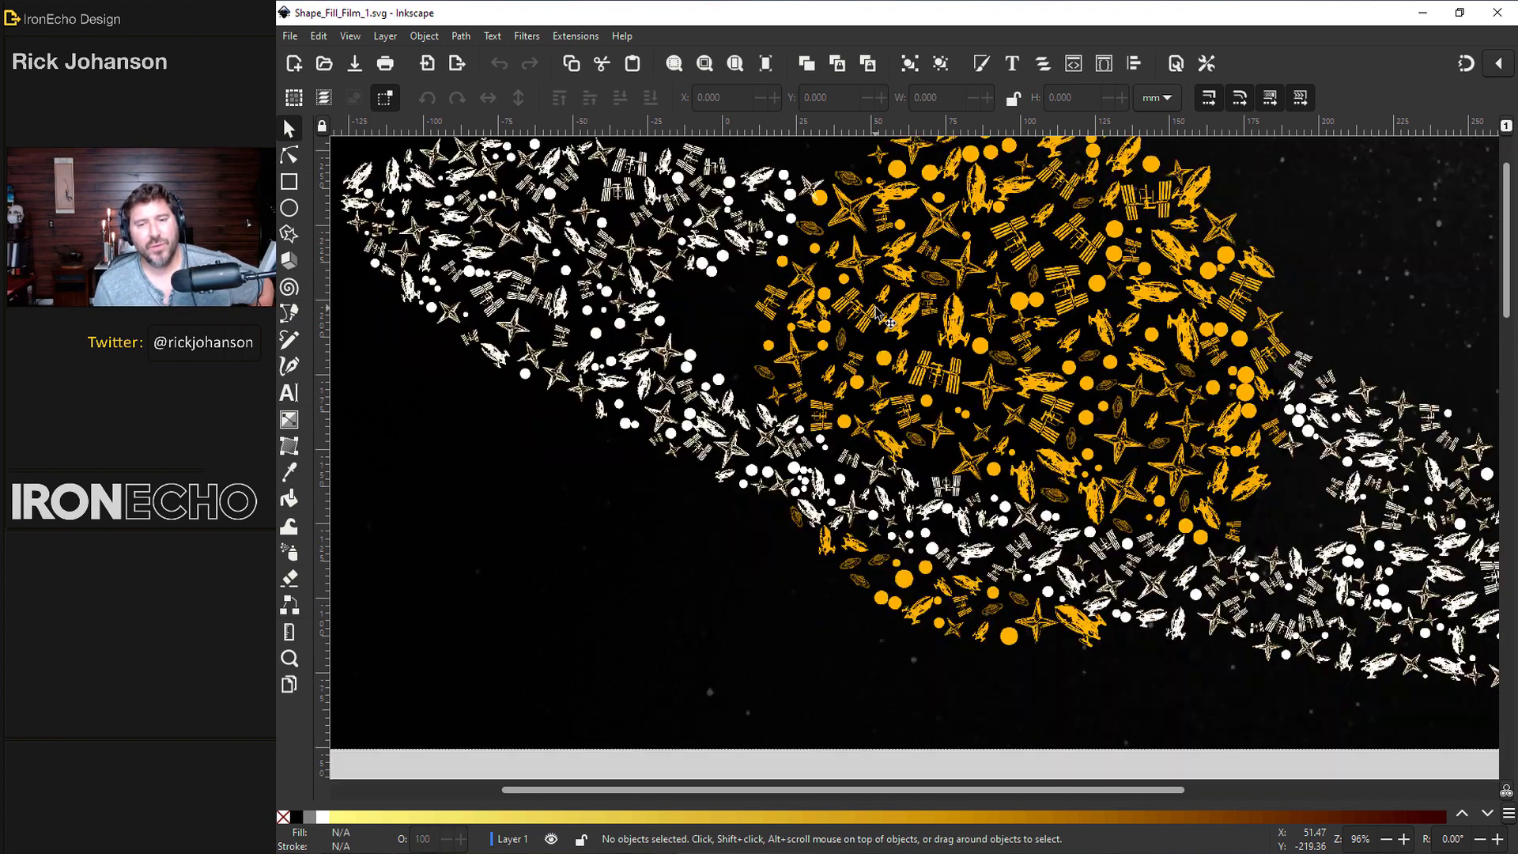
# Step: Keep the page size at A4 and set the orientation to landscape in Document Properties
pyautogui.scroll(-15, 877, 310)
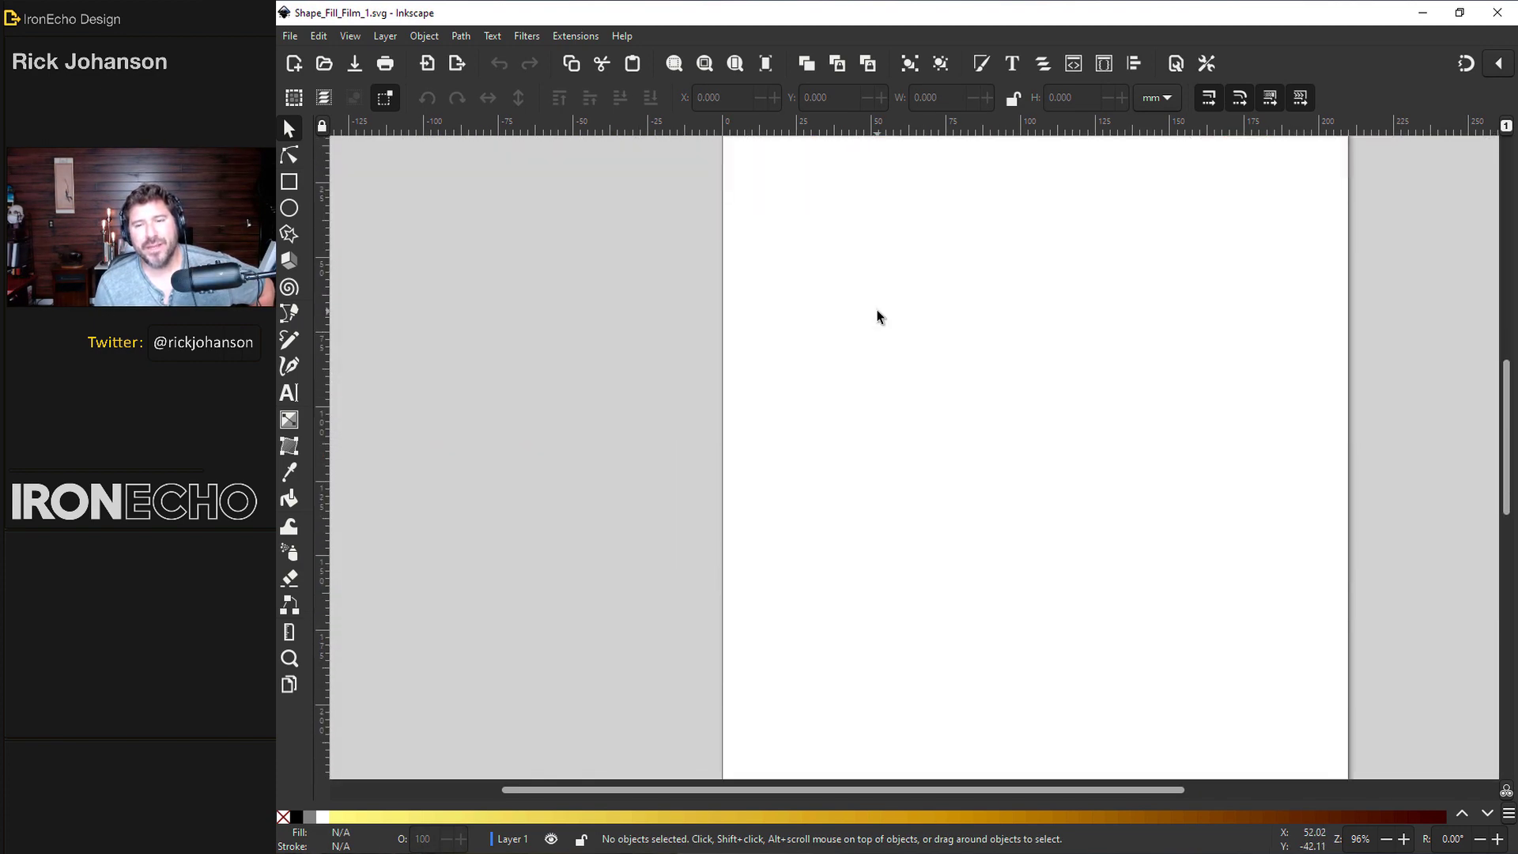
pyautogui.scroll(2, 878, 317)
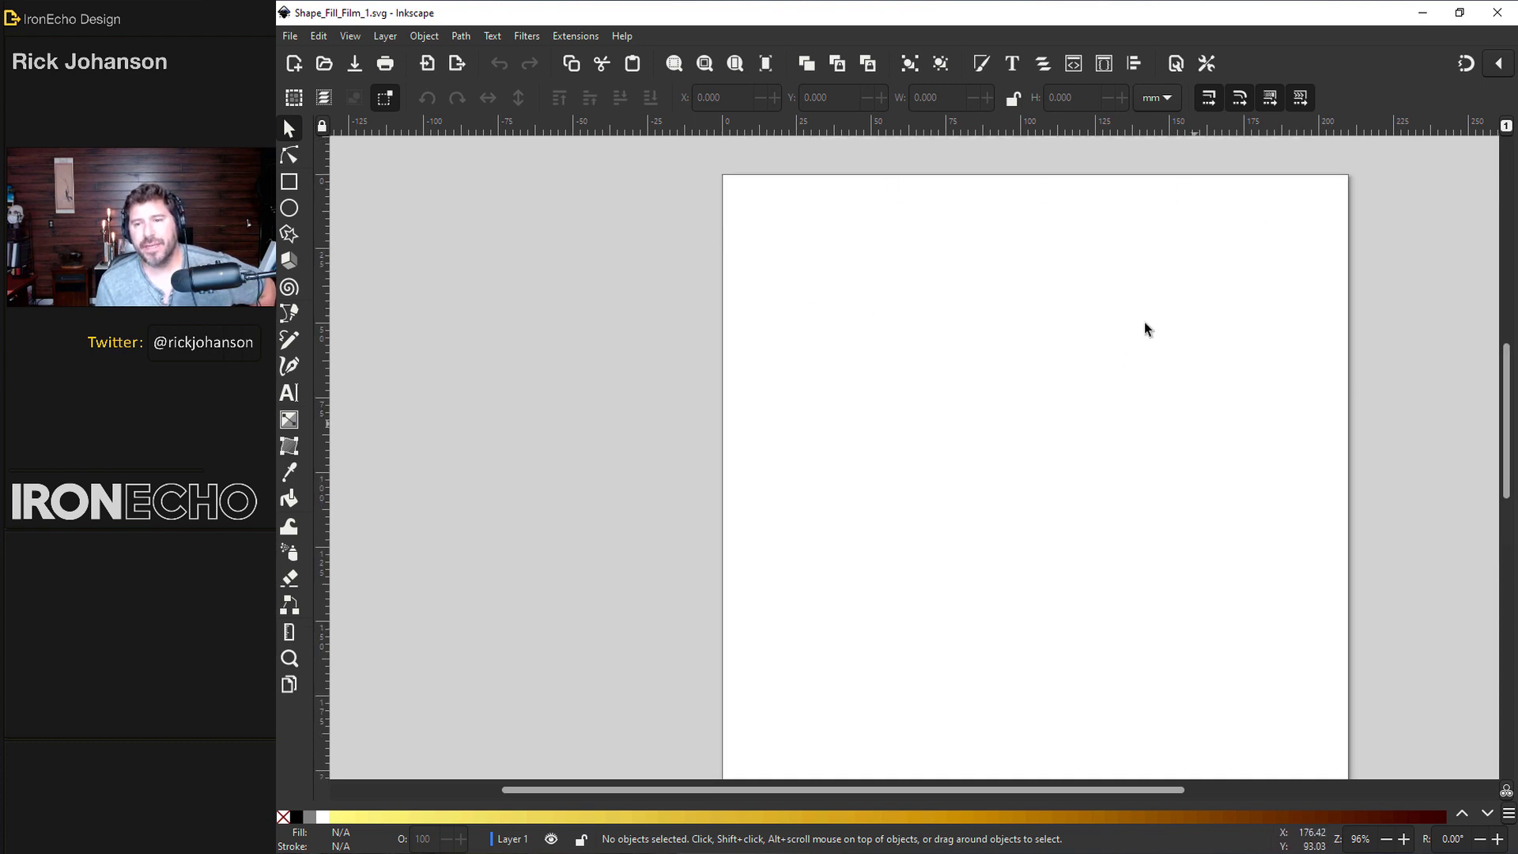
pyautogui.click(290, 36)
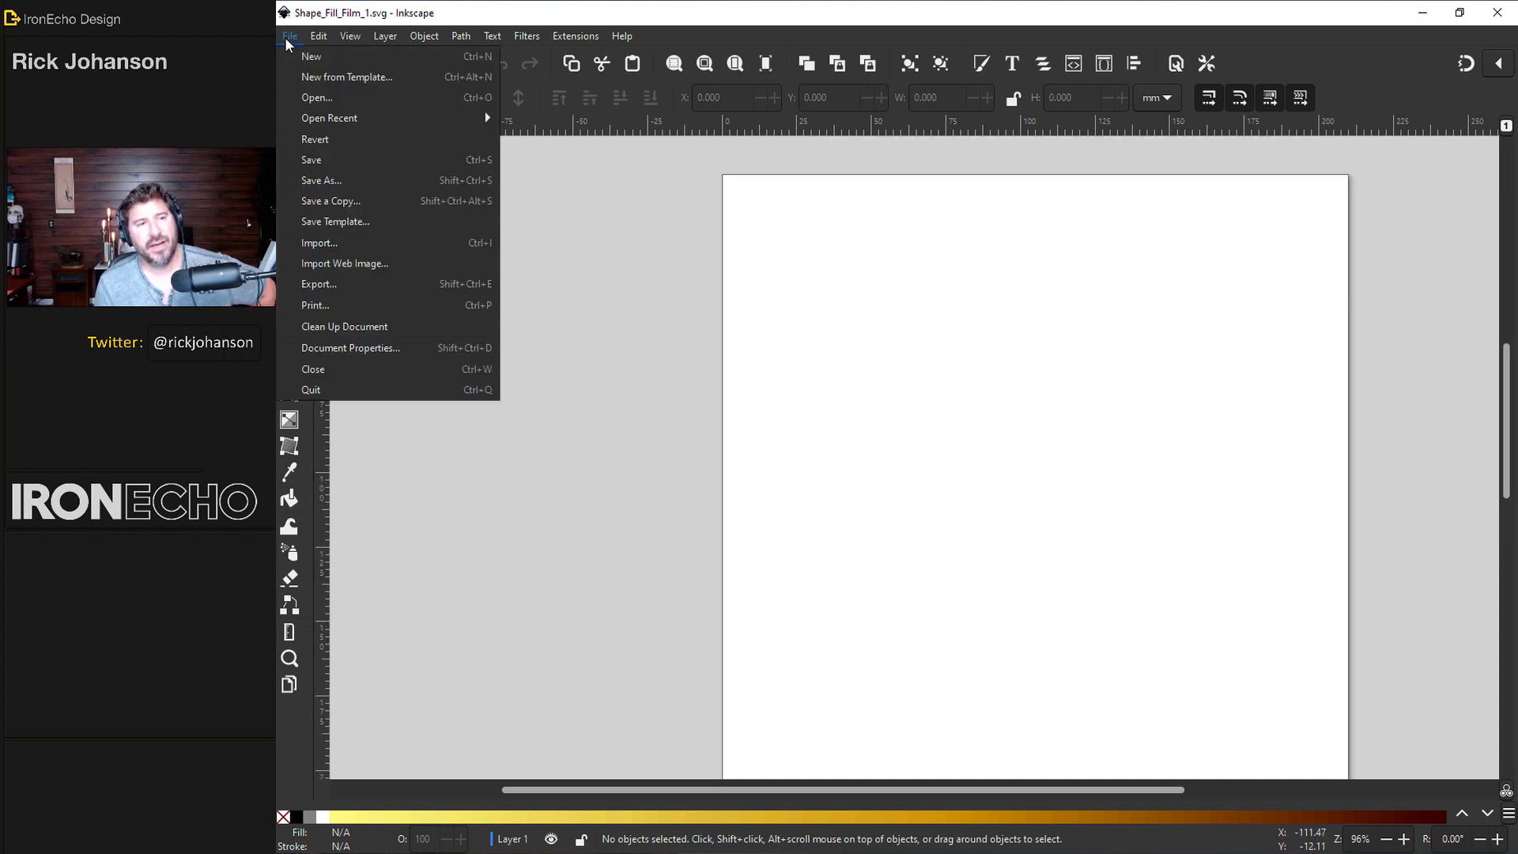
pyautogui.click(367, 345)
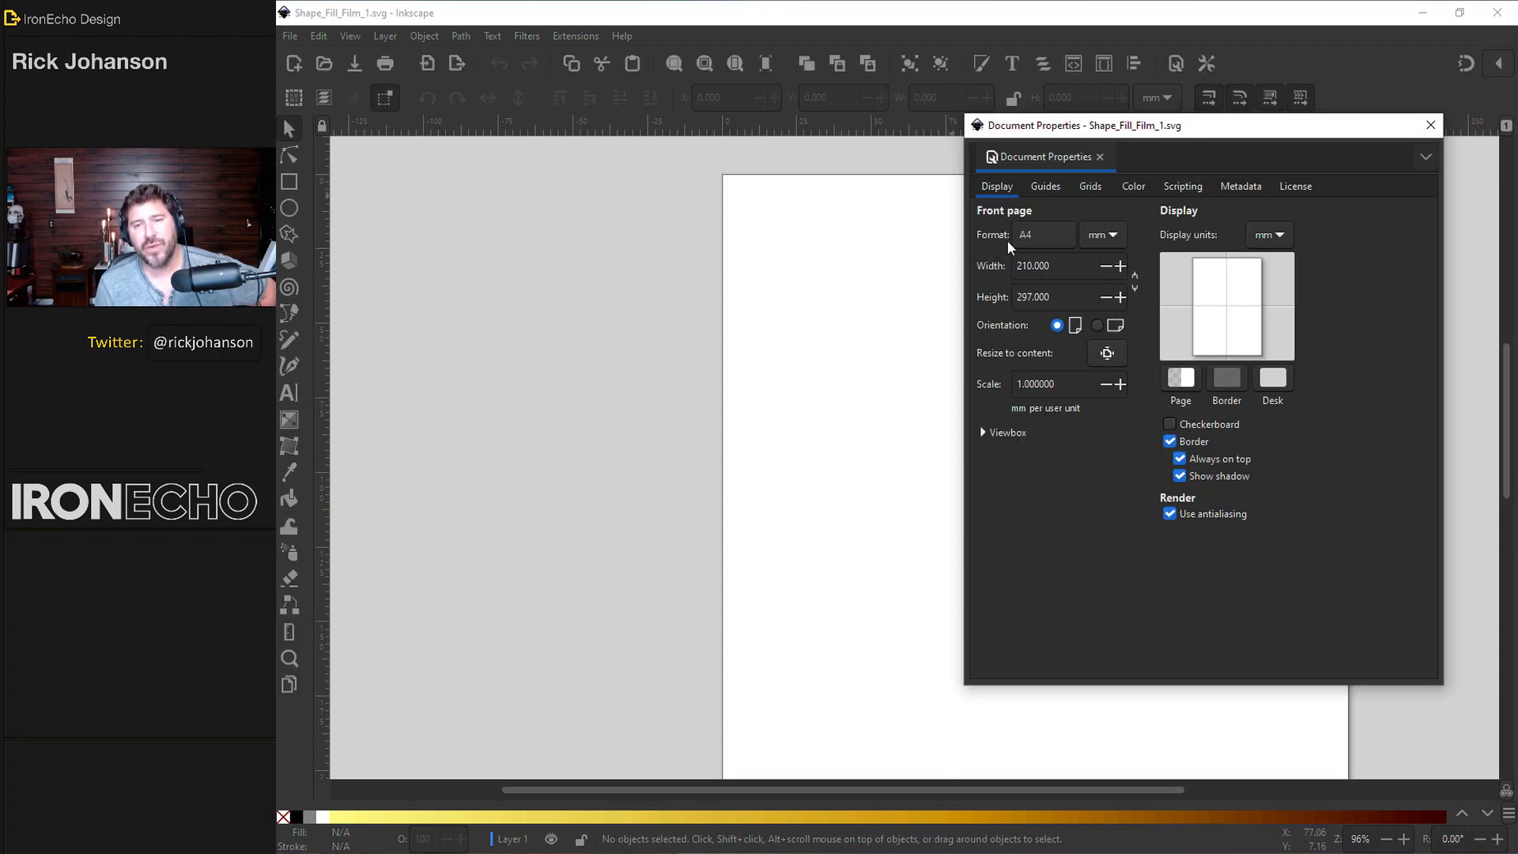
pyautogui.click(1034, 237)
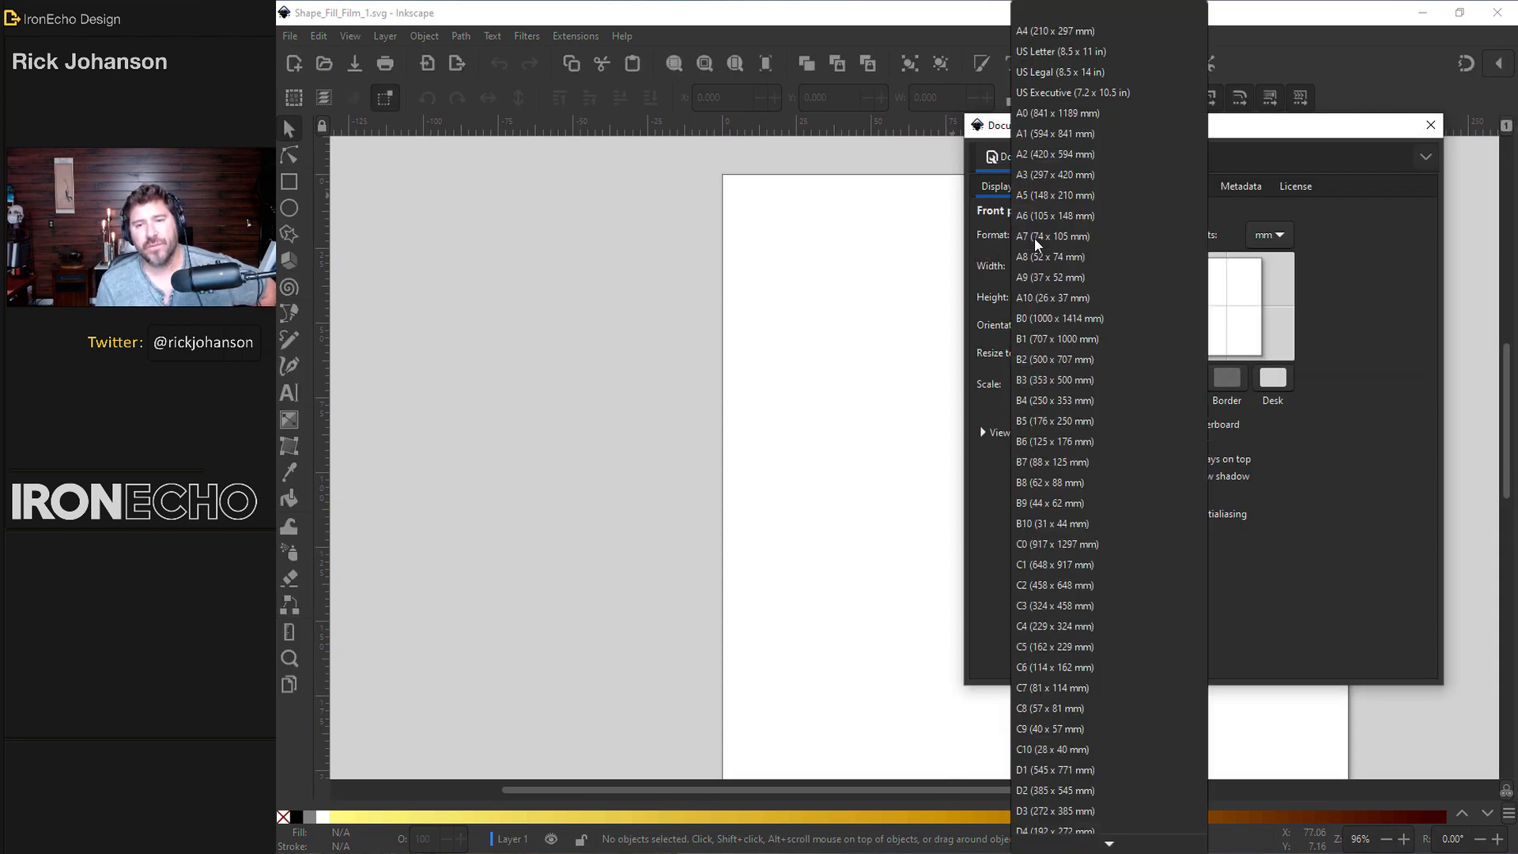
pyautogui.click(1054, 30)
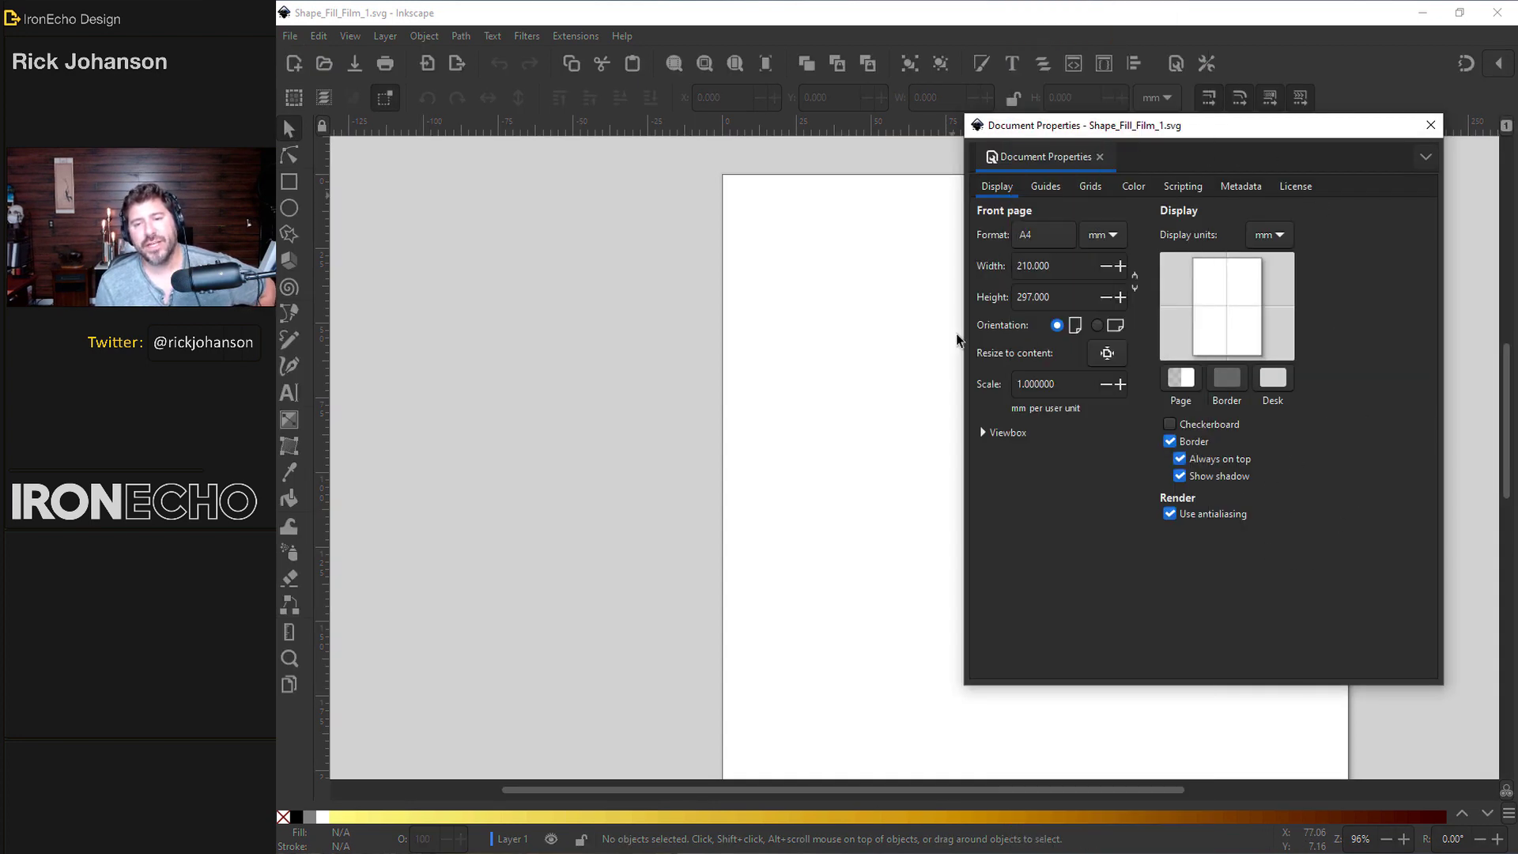
pyautogui.click(1097, 326)
# Step: Make the page background black, close the dialog, and fit the page in view
pyautogui.click(1183, 388)
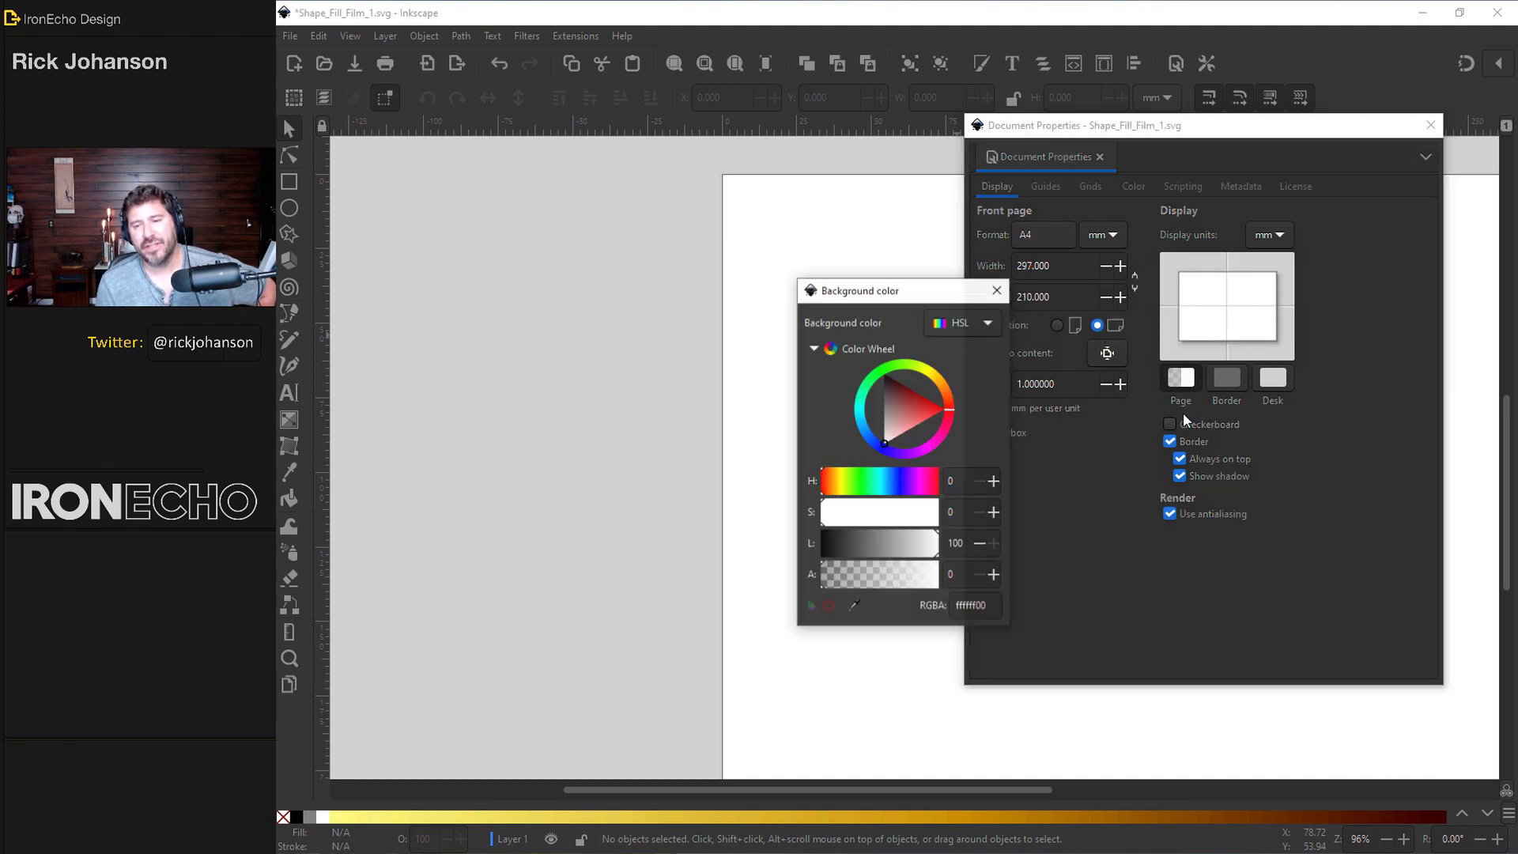
pyautogui.moveTo(898, 402); pyautogui.dragTo(856, 329)
pyautogui.click(997, 290)
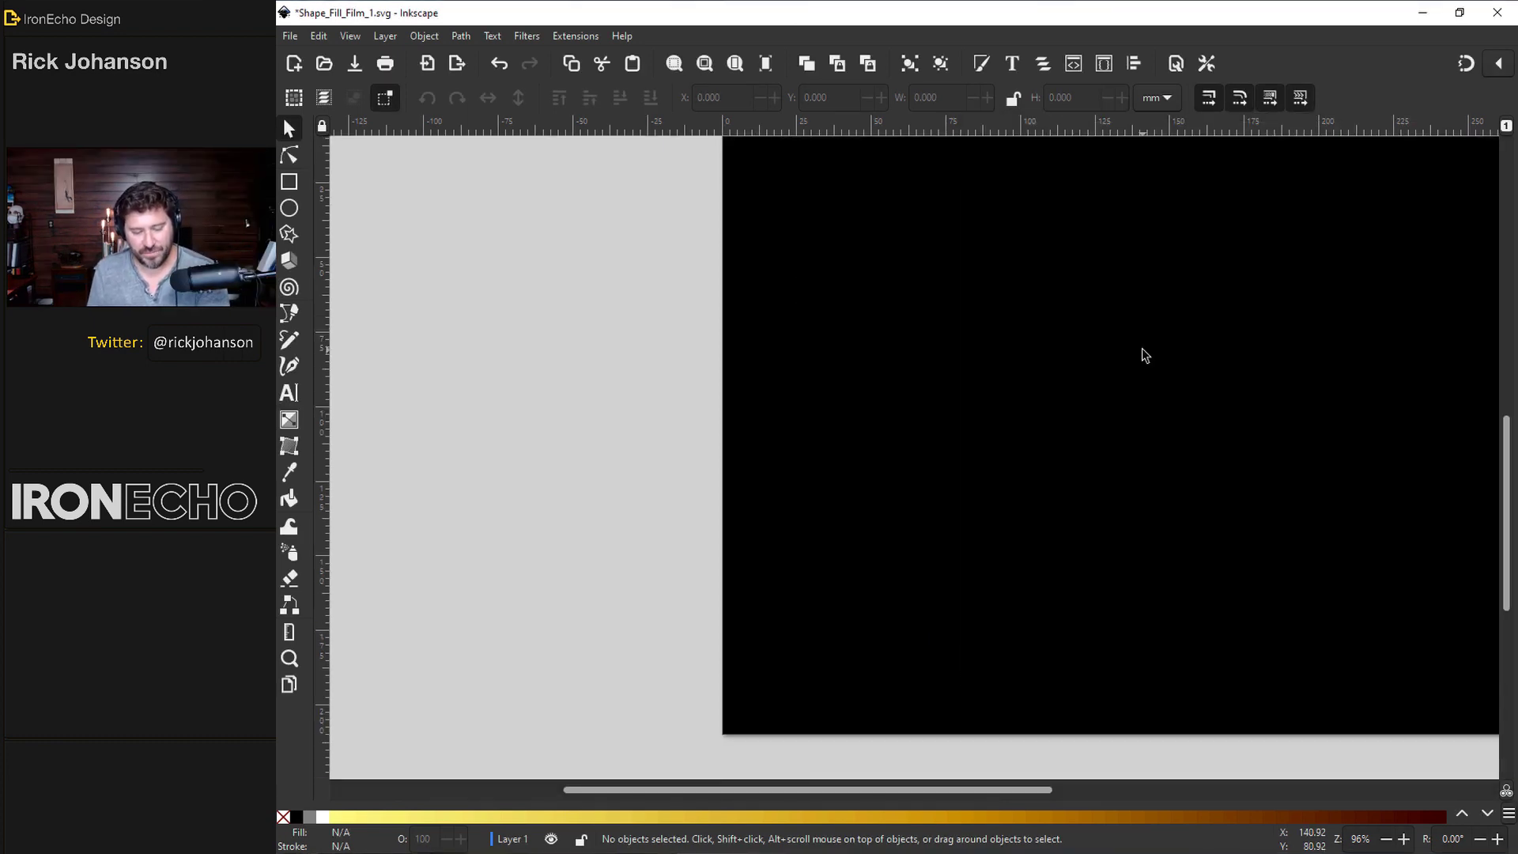
pyautogui.press('5')
pyautogui.scroll(-4, 949, 261)
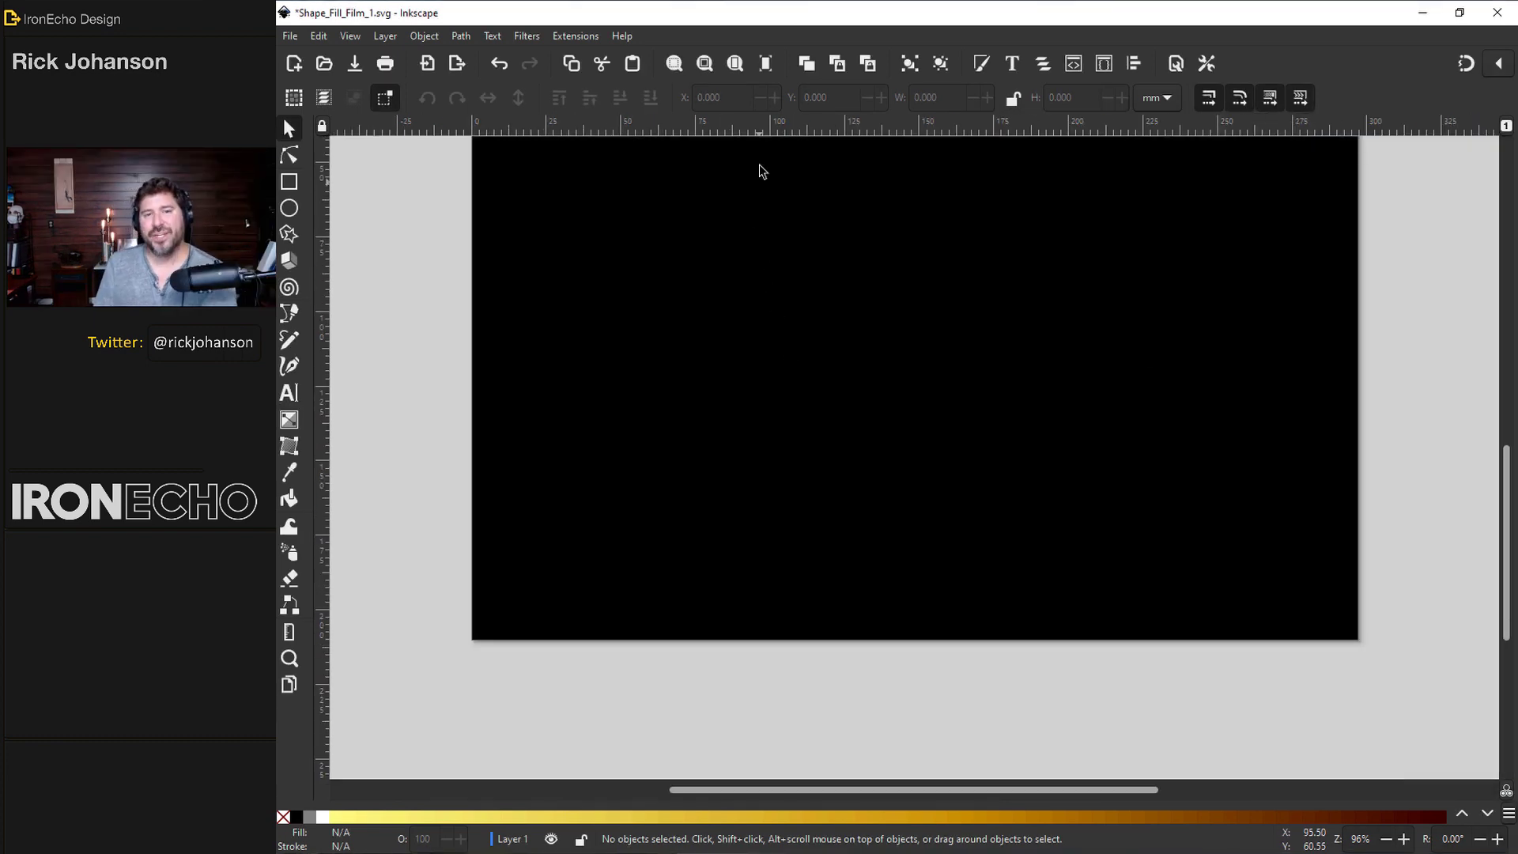
# Step: Draw a large Ctrl-constrained circle, centre it on the page, and fill it white
pyautogui.click(741, 70)
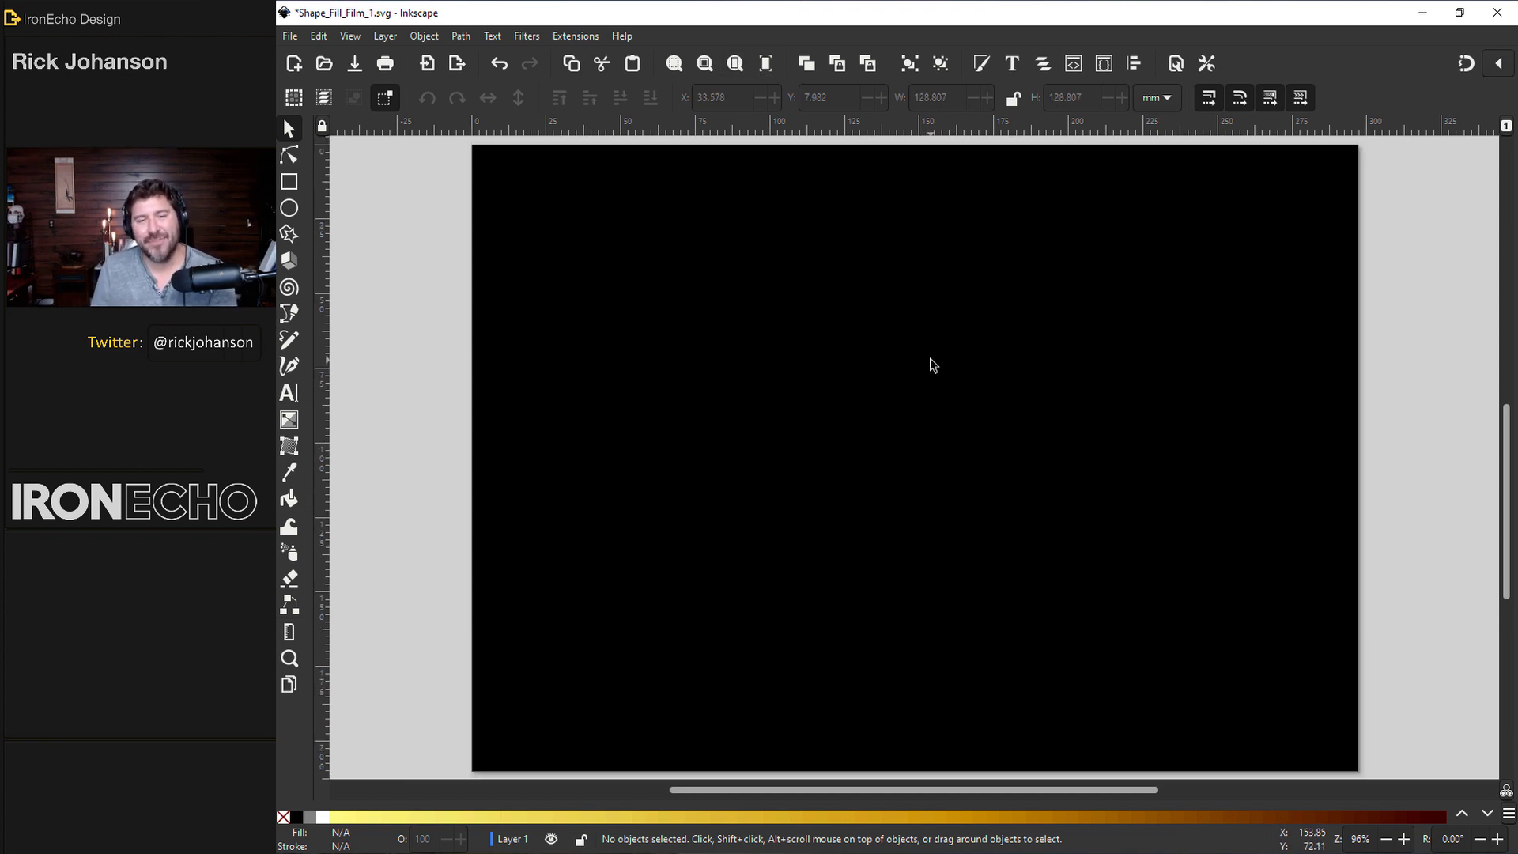
pyautogui.click(291, 209)
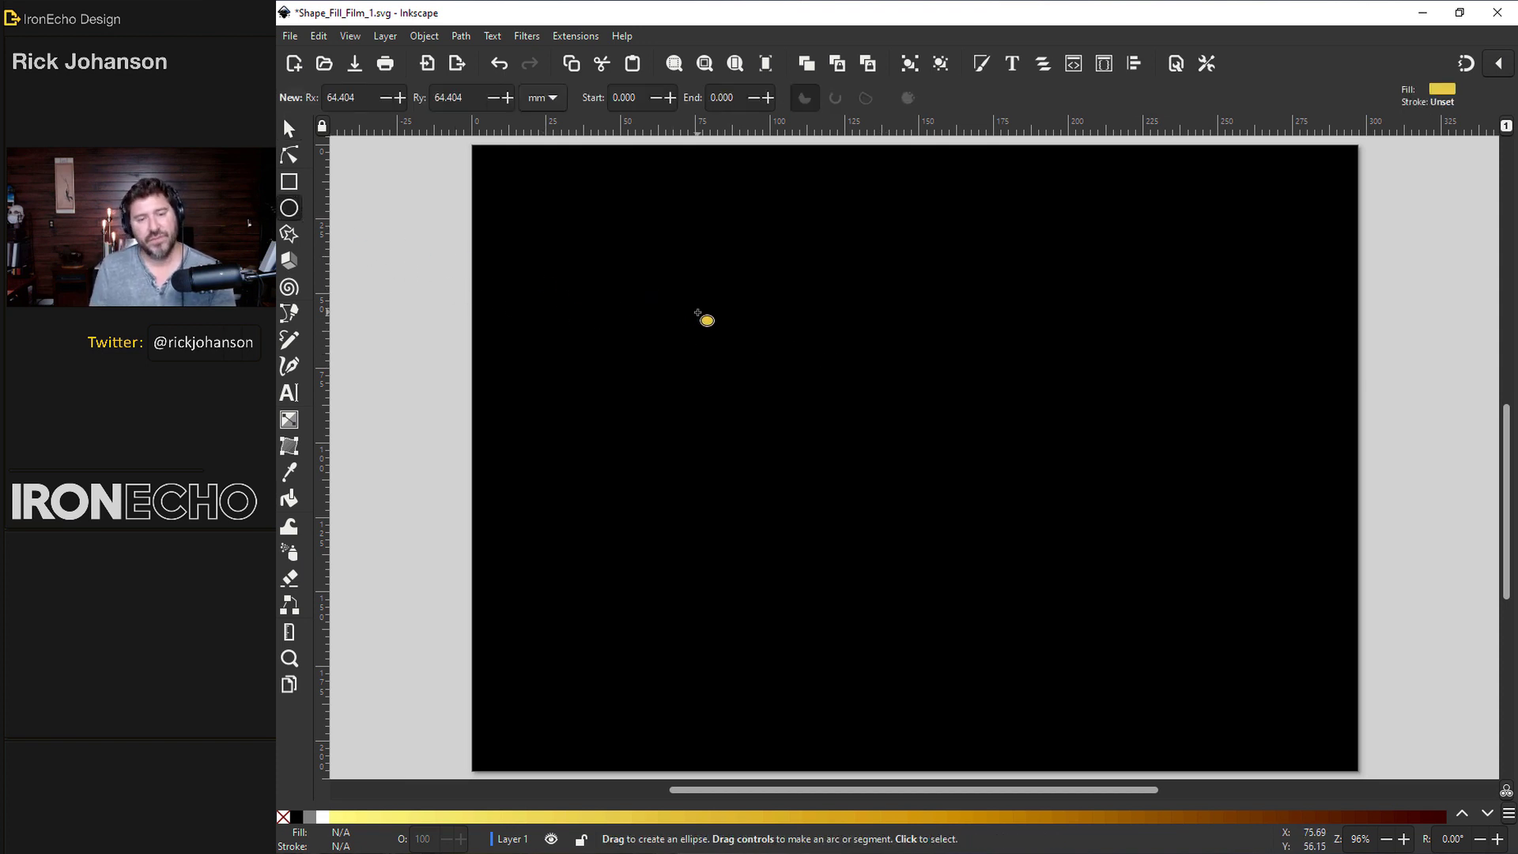
pyautogui.press('ctrl')
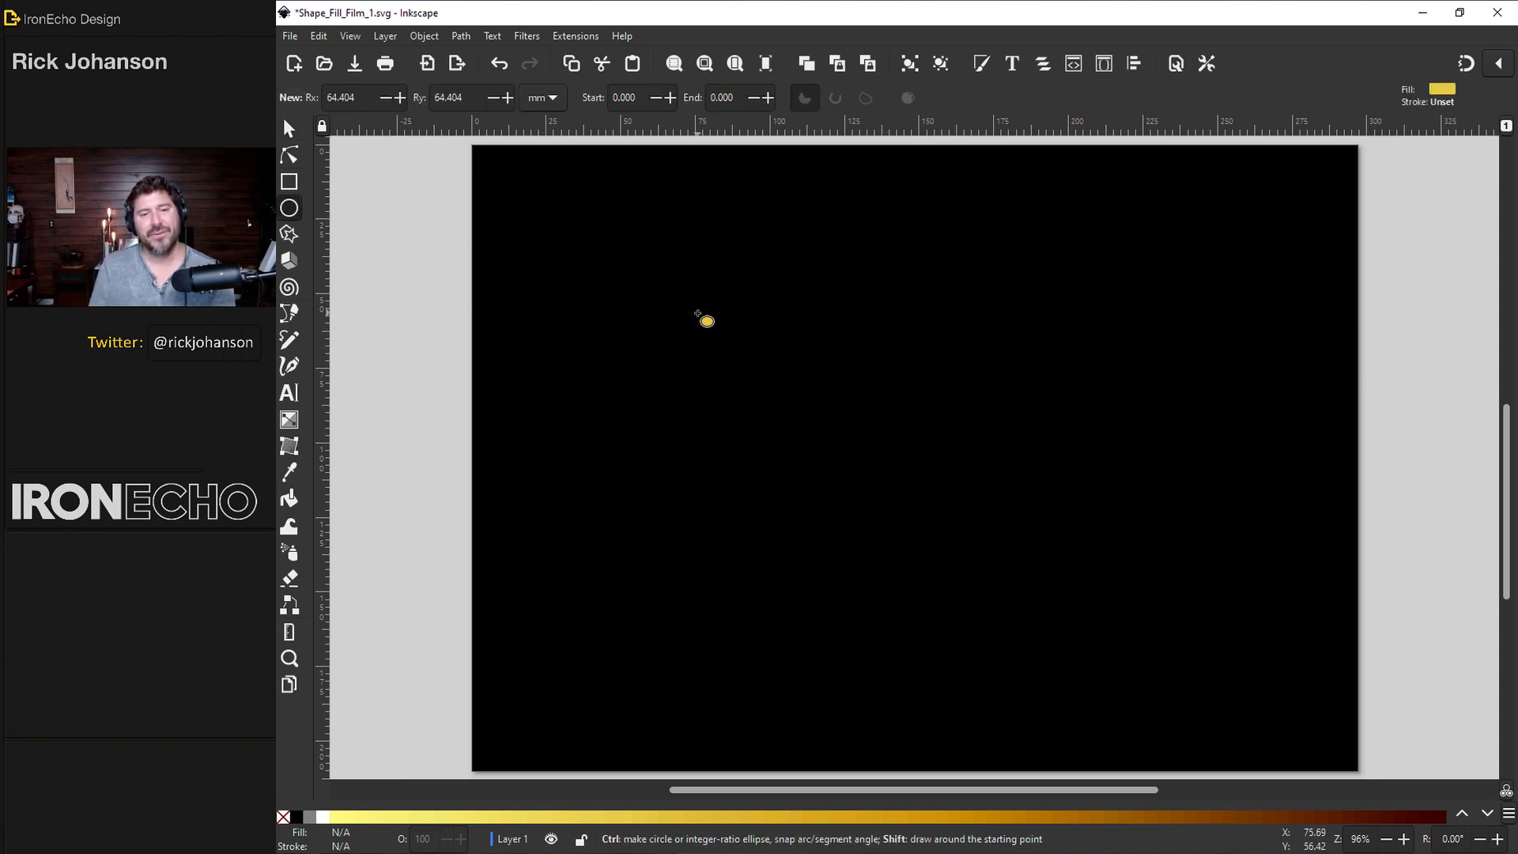
pyautogui.moveTo(698, 314); pyautogui.dragTo(870, 516)
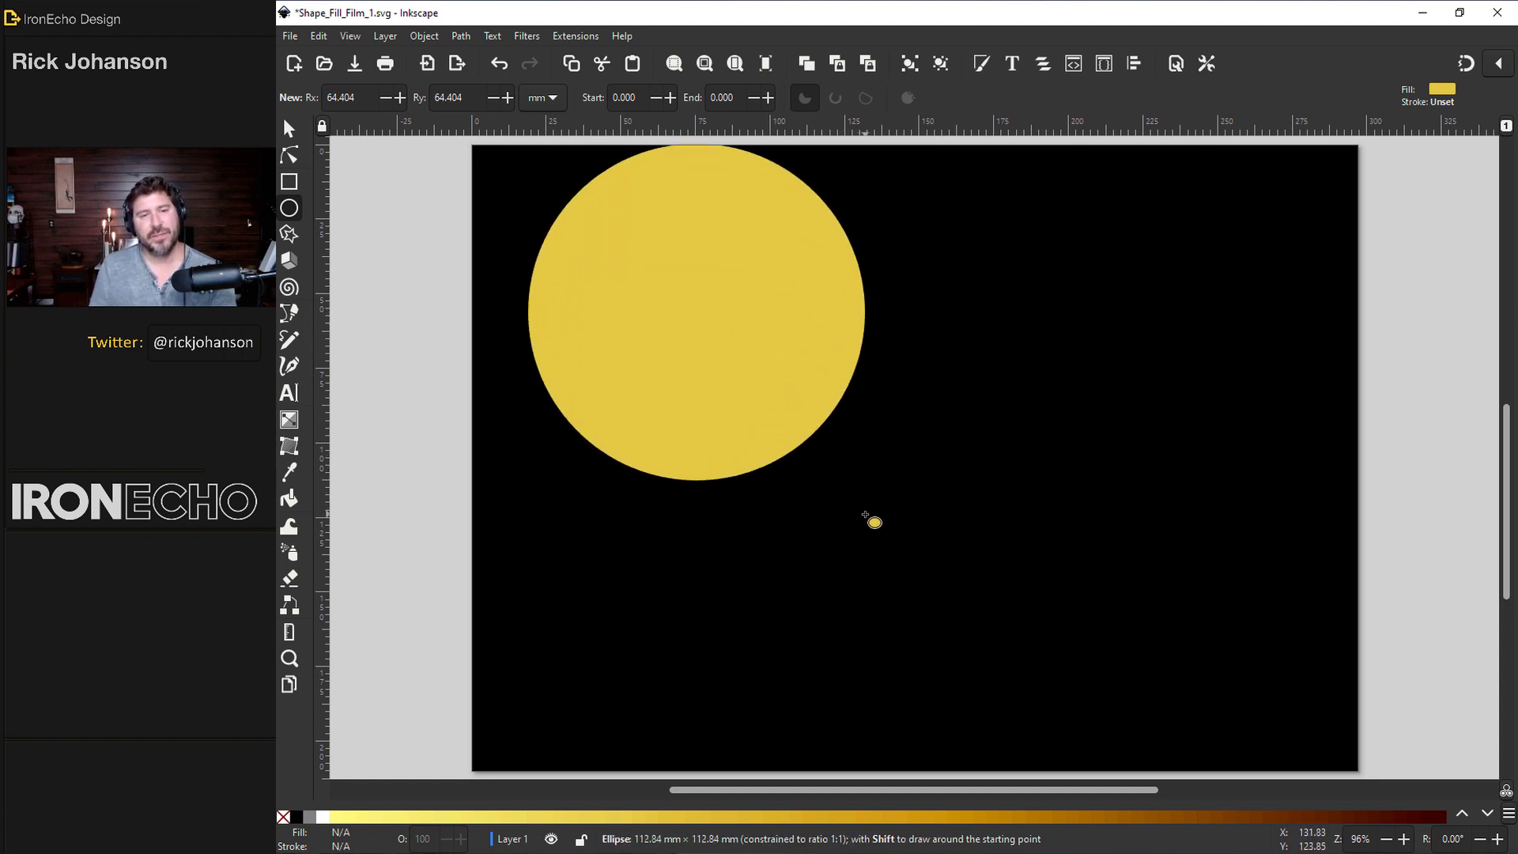
pyautogui.press('s')
pyautogui.moveTo(706, 294); pyautogui.dragTo(928, 432)
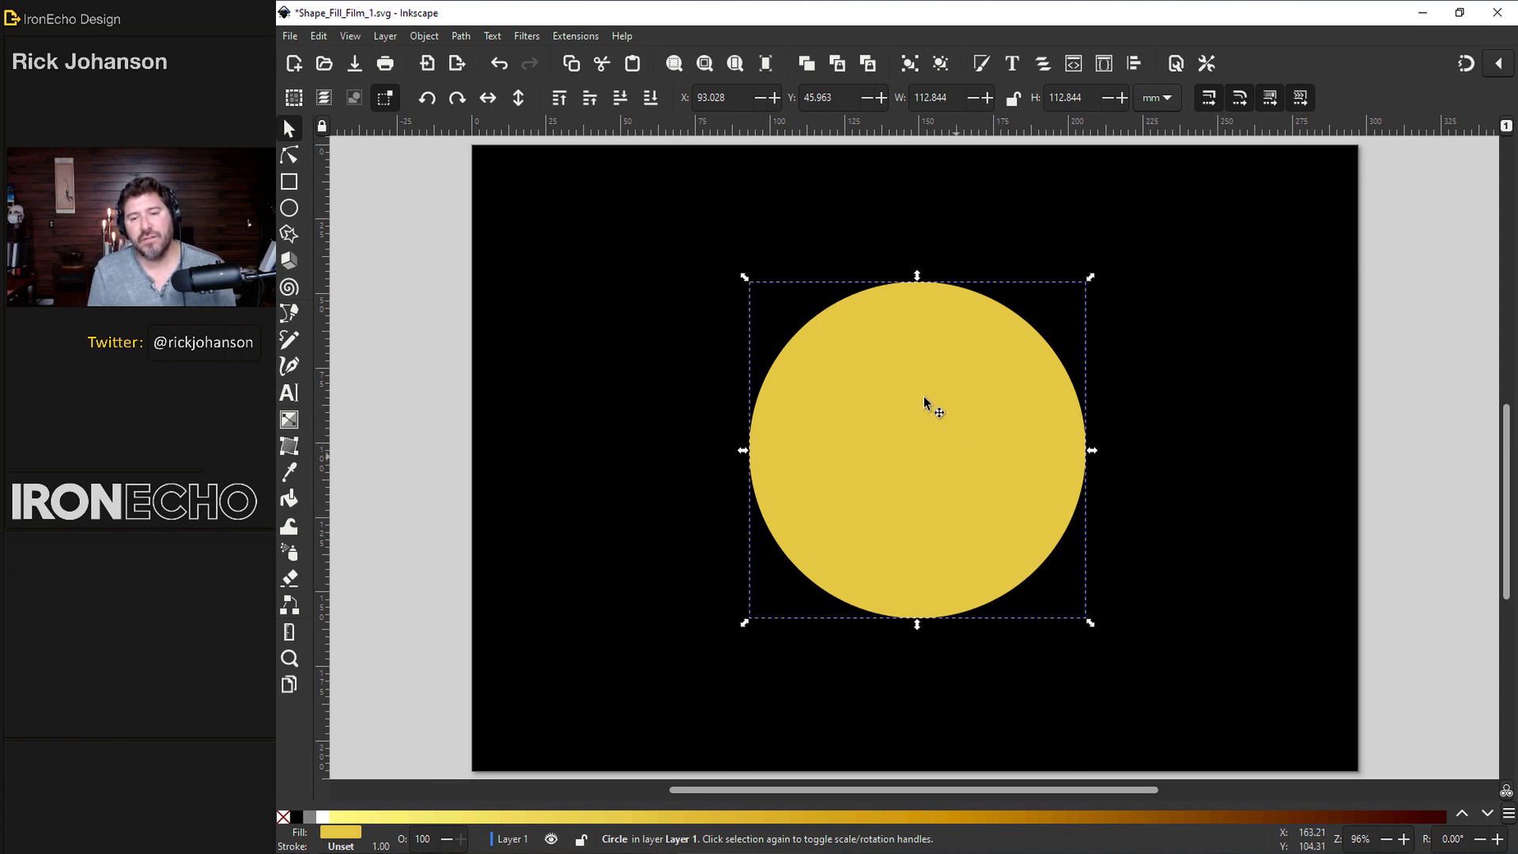
pyautogui.click(323, 817)
# Step: Try orange and tan fills on the circle in Fill and Stroke, then return it to white
pyautogui.click(420, 36)
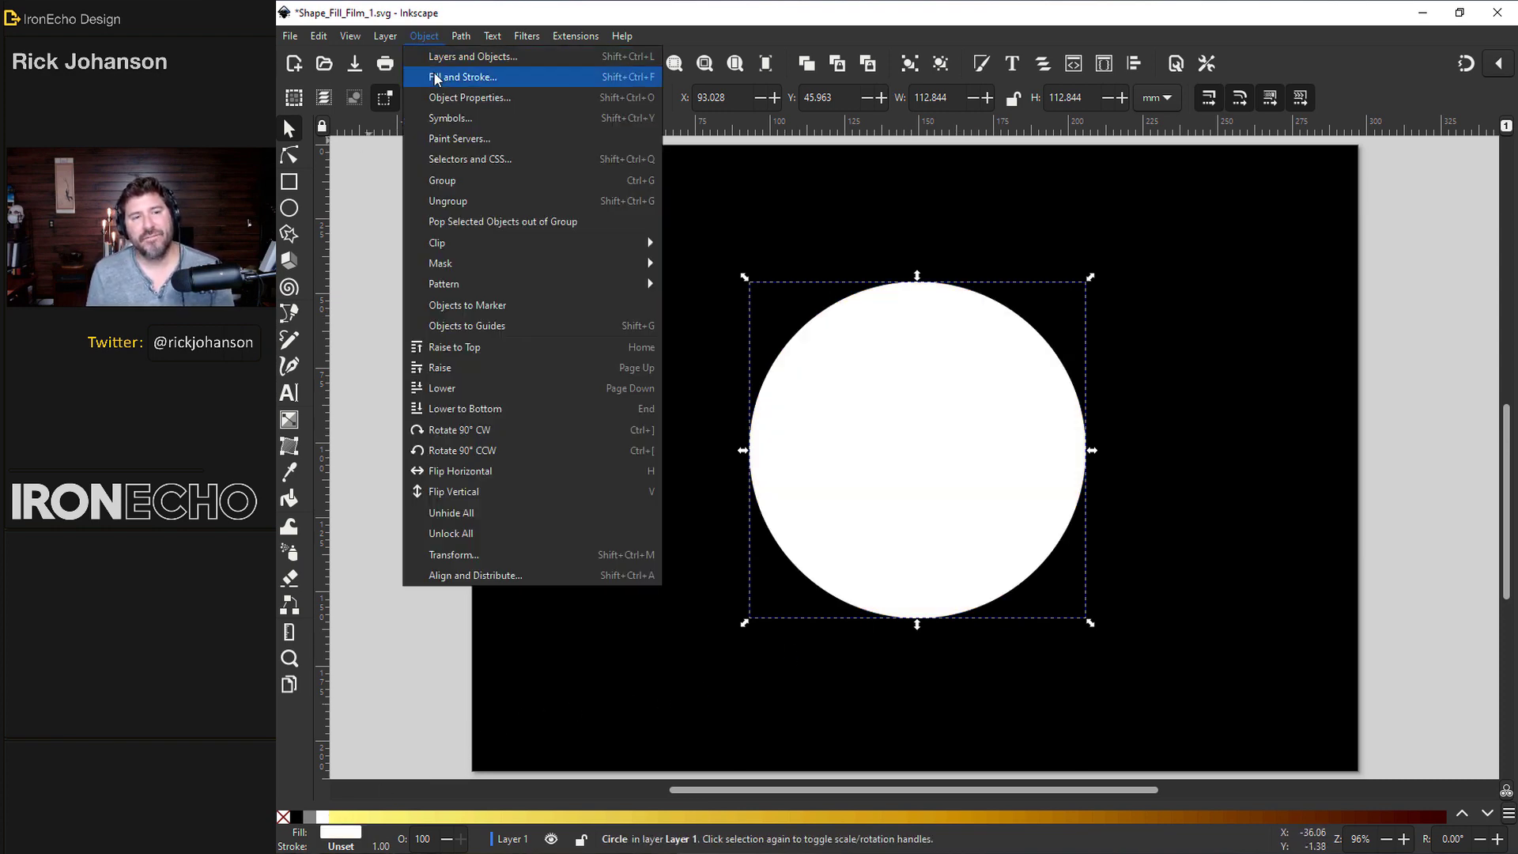
pyautogui.click(434, 75)
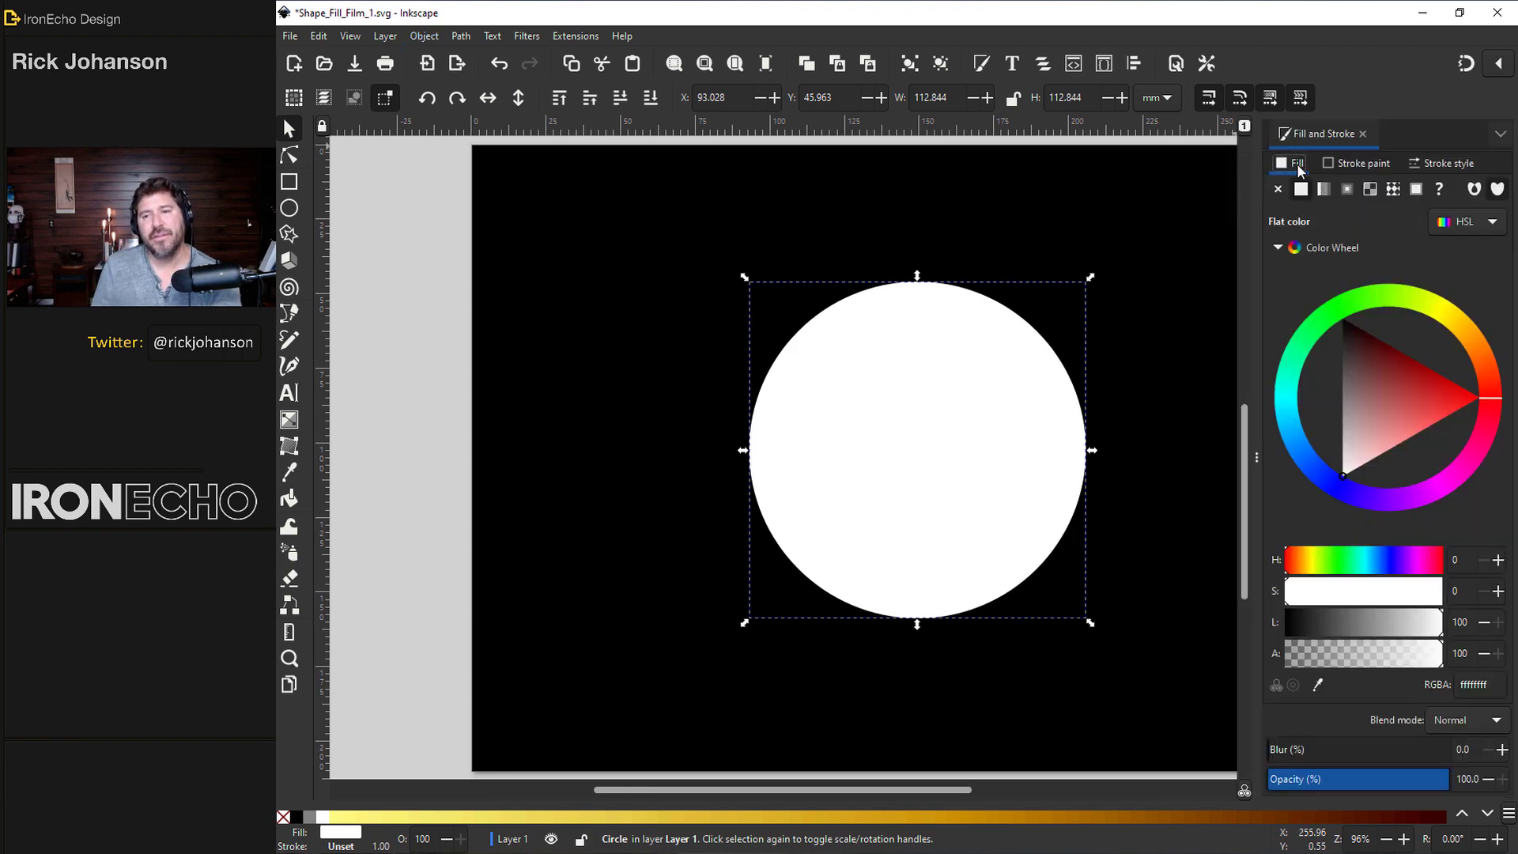
pyautogui.click(1487, 369)
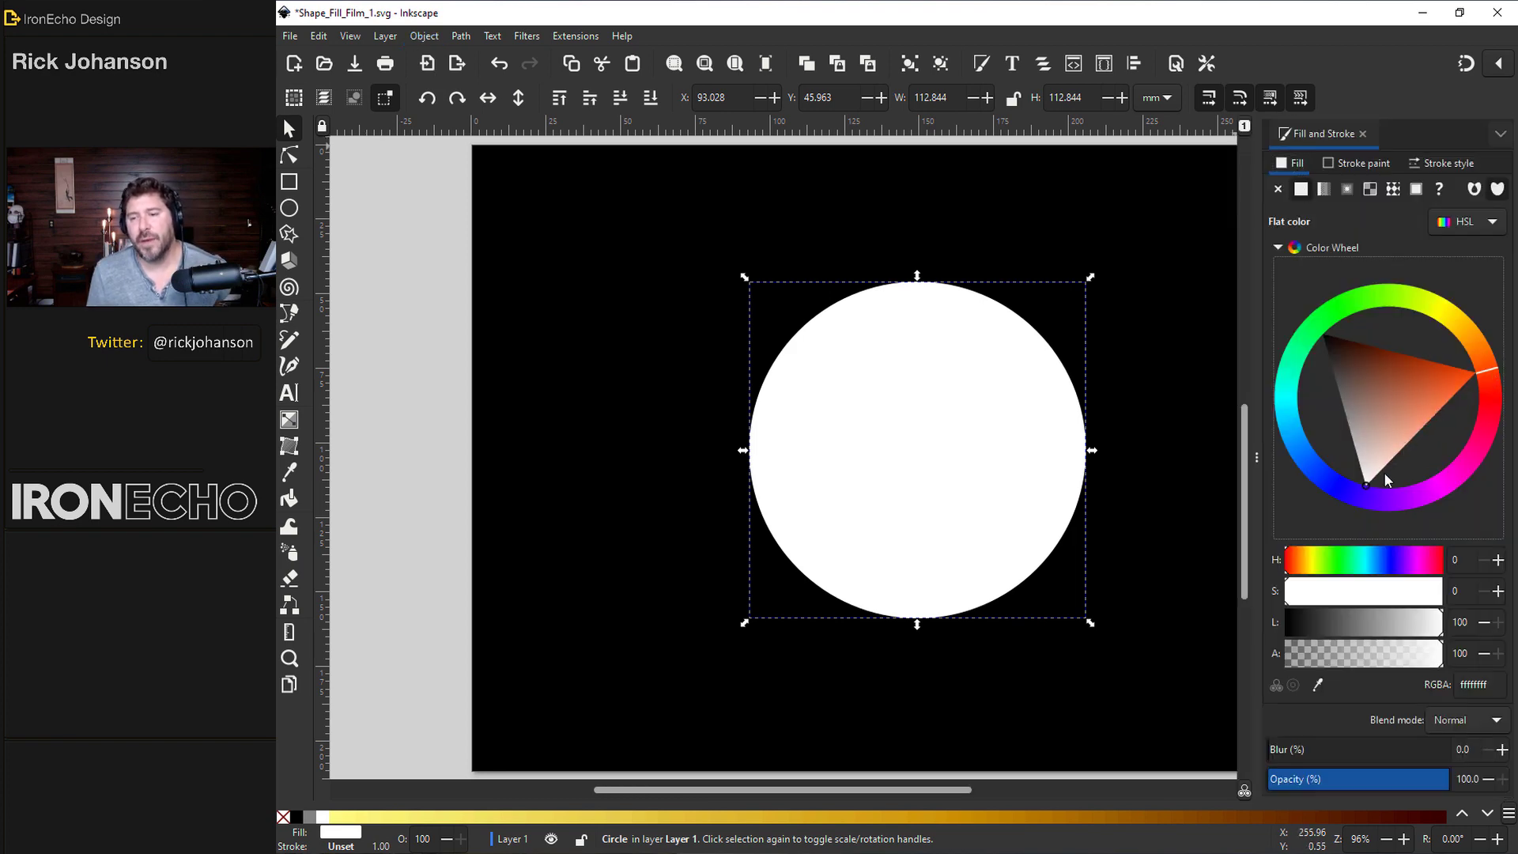
pyautogui.moveTo(1383, 477)
pyautogui.mouseDown()
pyautogui.moveTo(1402, 432)
pyautogui.moveTo(1490, 380)
pyautogui.moveTo(1469, 333)
pyautogui.mouseUp()
pyautogui.click(1402, 431)
pyautogui.moveTo(1402, 431); pyautogui.dragTo(1406, 508)
pyautogui.press('5')
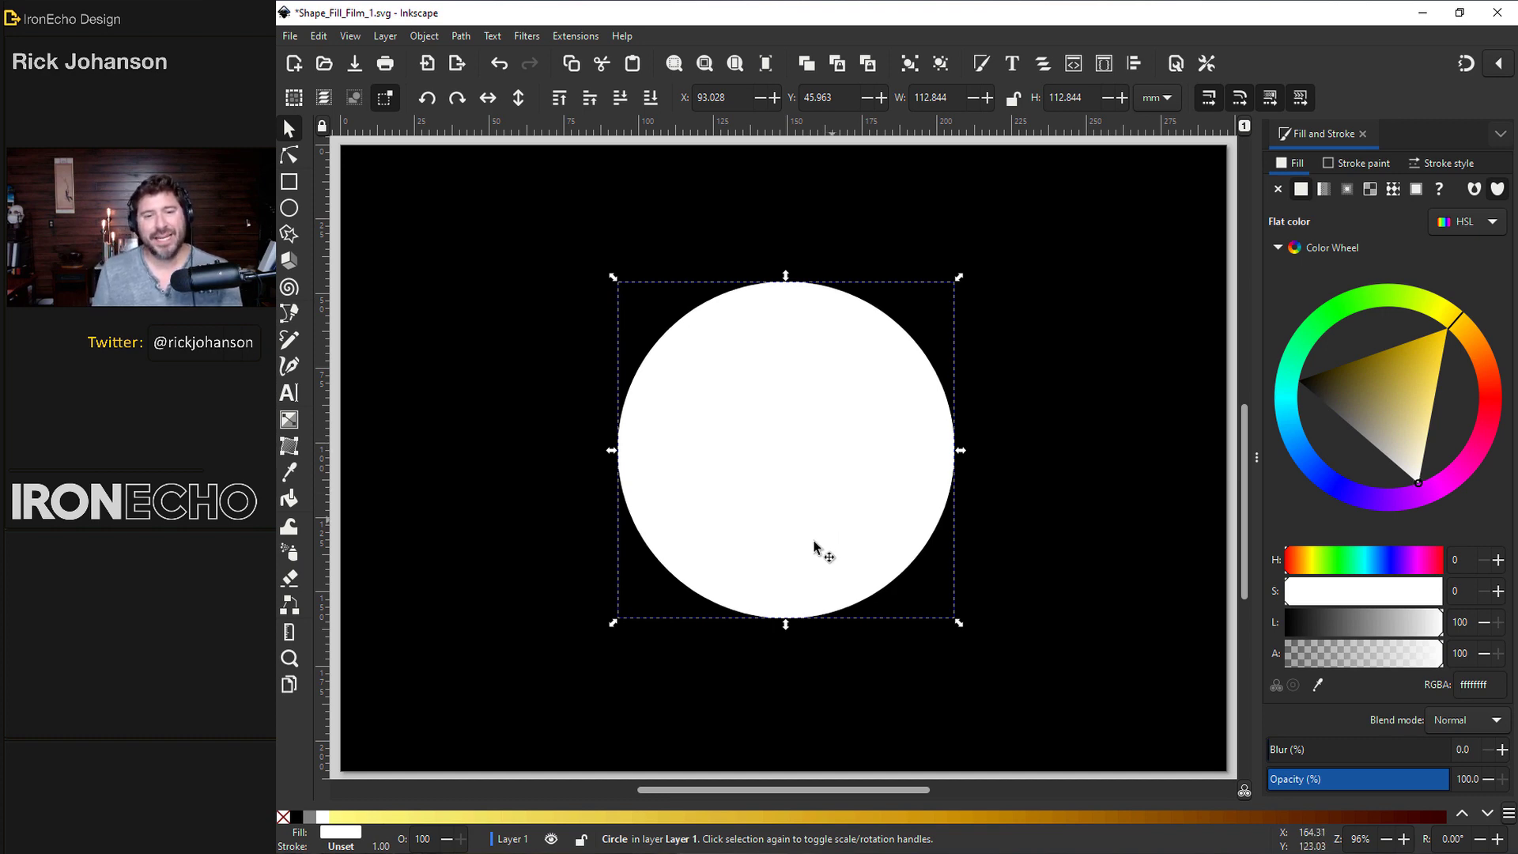
# Step: Give the circle copy a light orange fill, then shrink and stretch it into a wide flat ellipse
pyautogui.click(1457, 333)
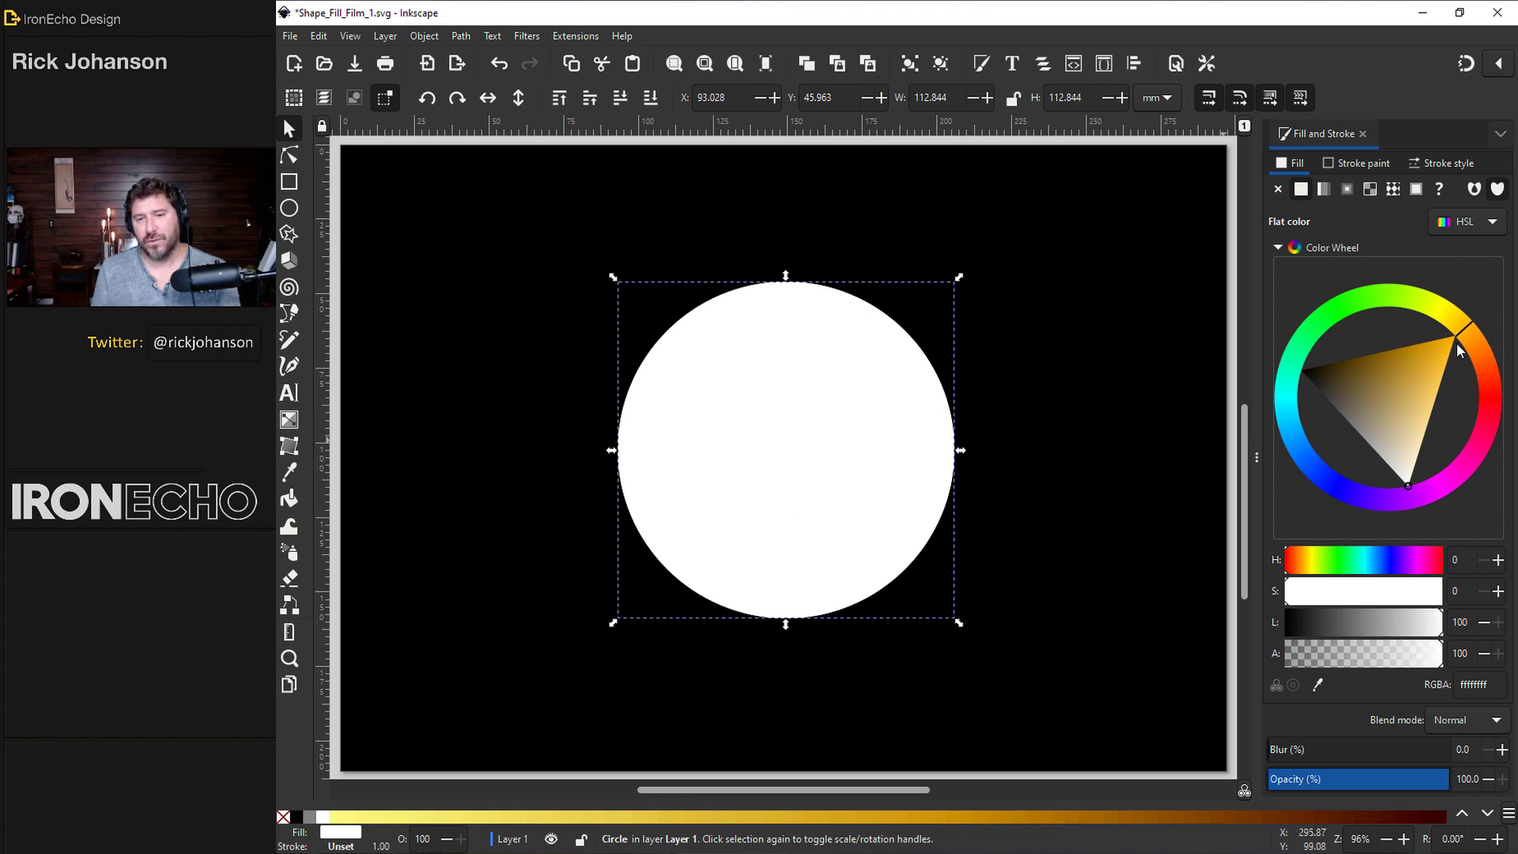
pyautogui.click(1465, 345)
pyautogui.hotkey('ctrl', 'z')
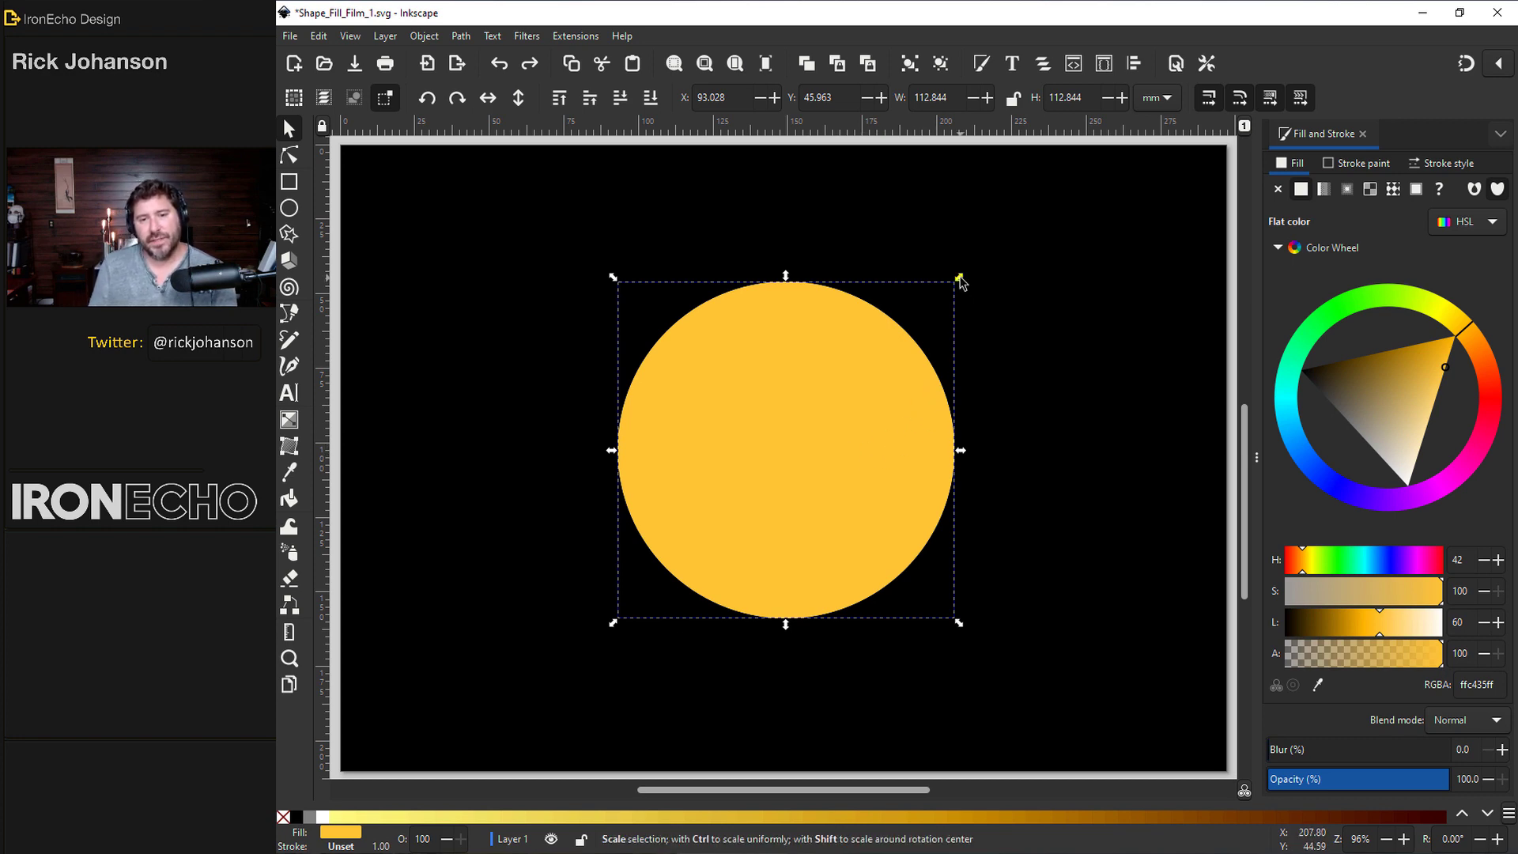
pyautogui.moveTo(960, 280); pyautogui.dragTo(886, 351)
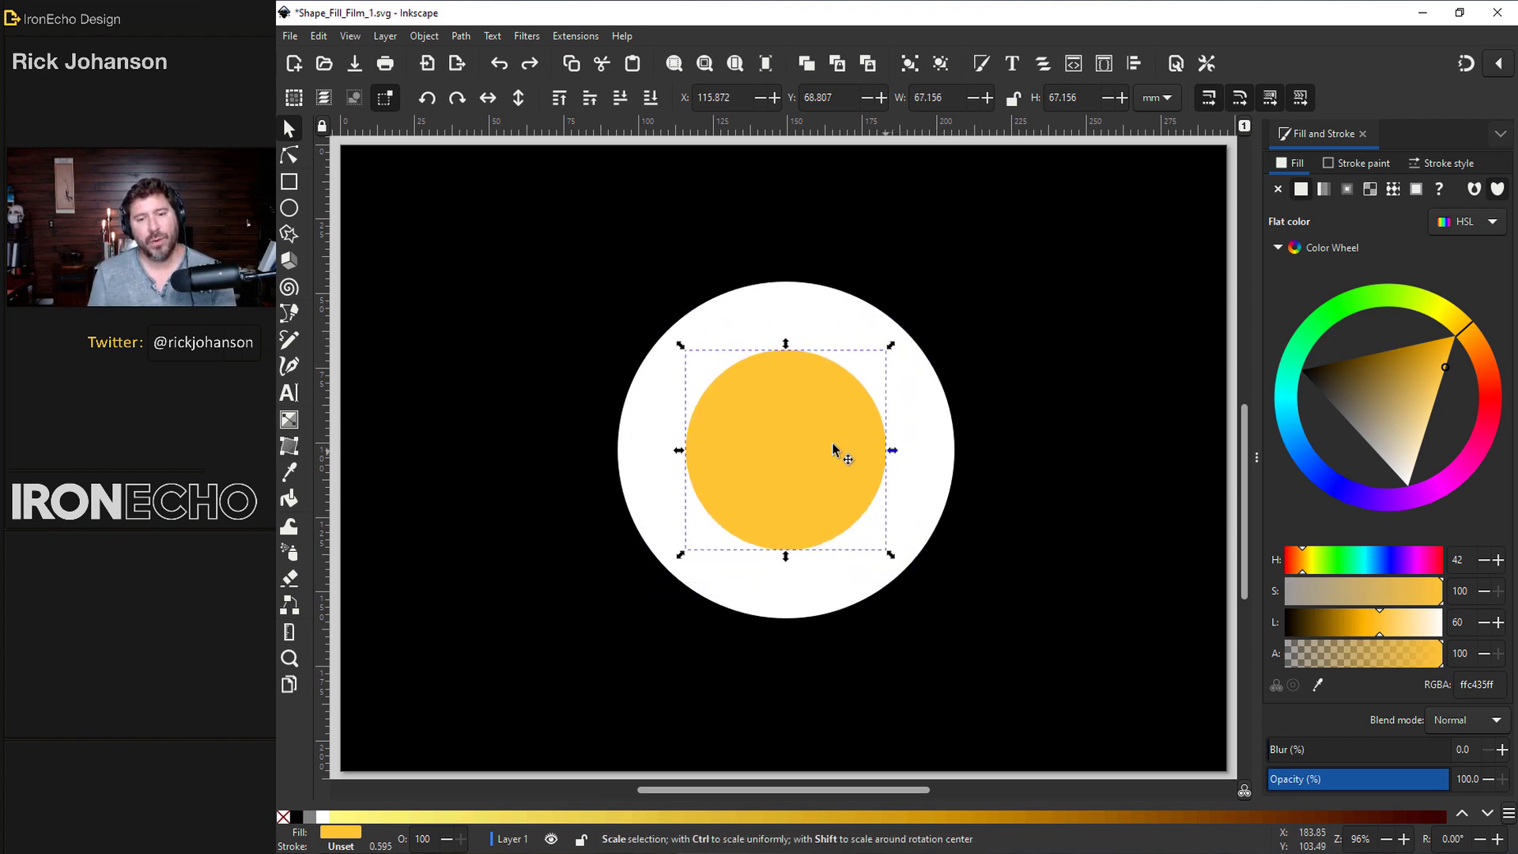
pyautogui.moveTo(925, 452); pyautogui.dragTo(1170, 450)
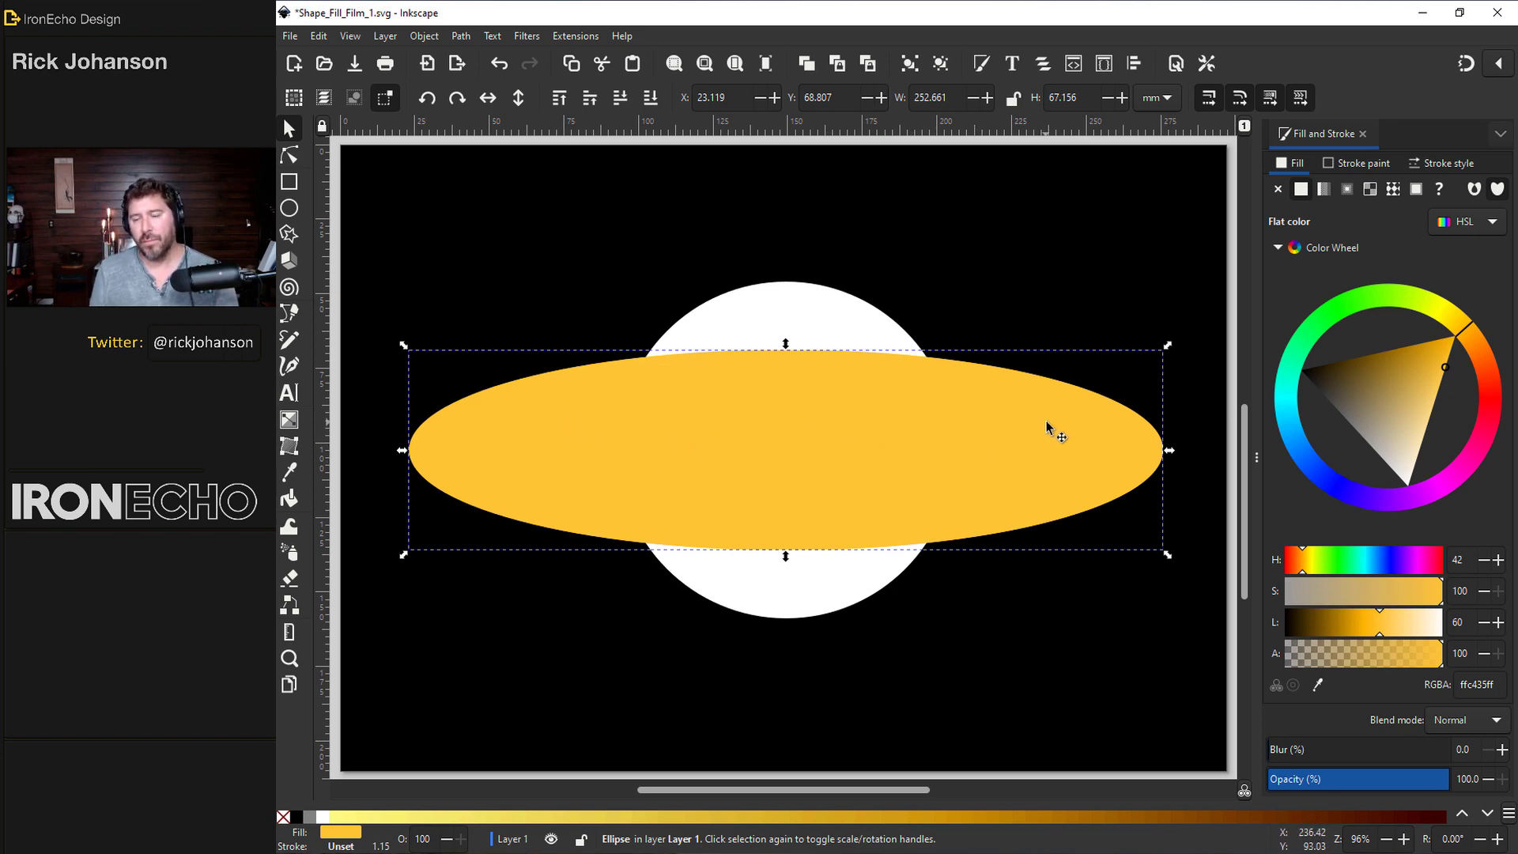
# Step: Fill the duplicate green, shrink it centred inside the yellow ellipse, and select both ellipses
pyautogui.click(1357, 310)
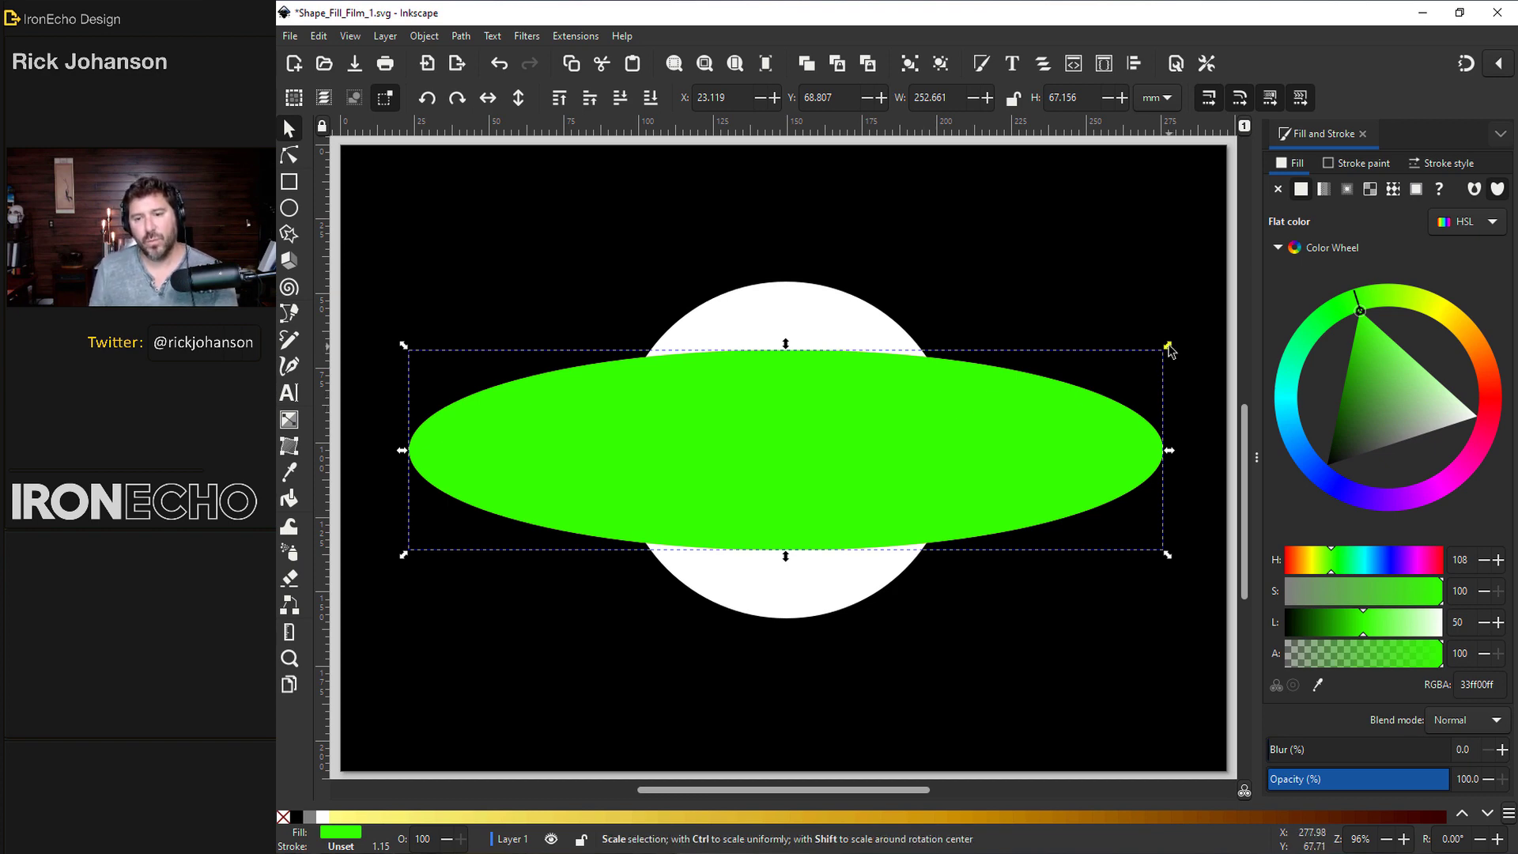
pyautogui.moveTo(1169, 345); pyautogui.dragTo(1085, 395)
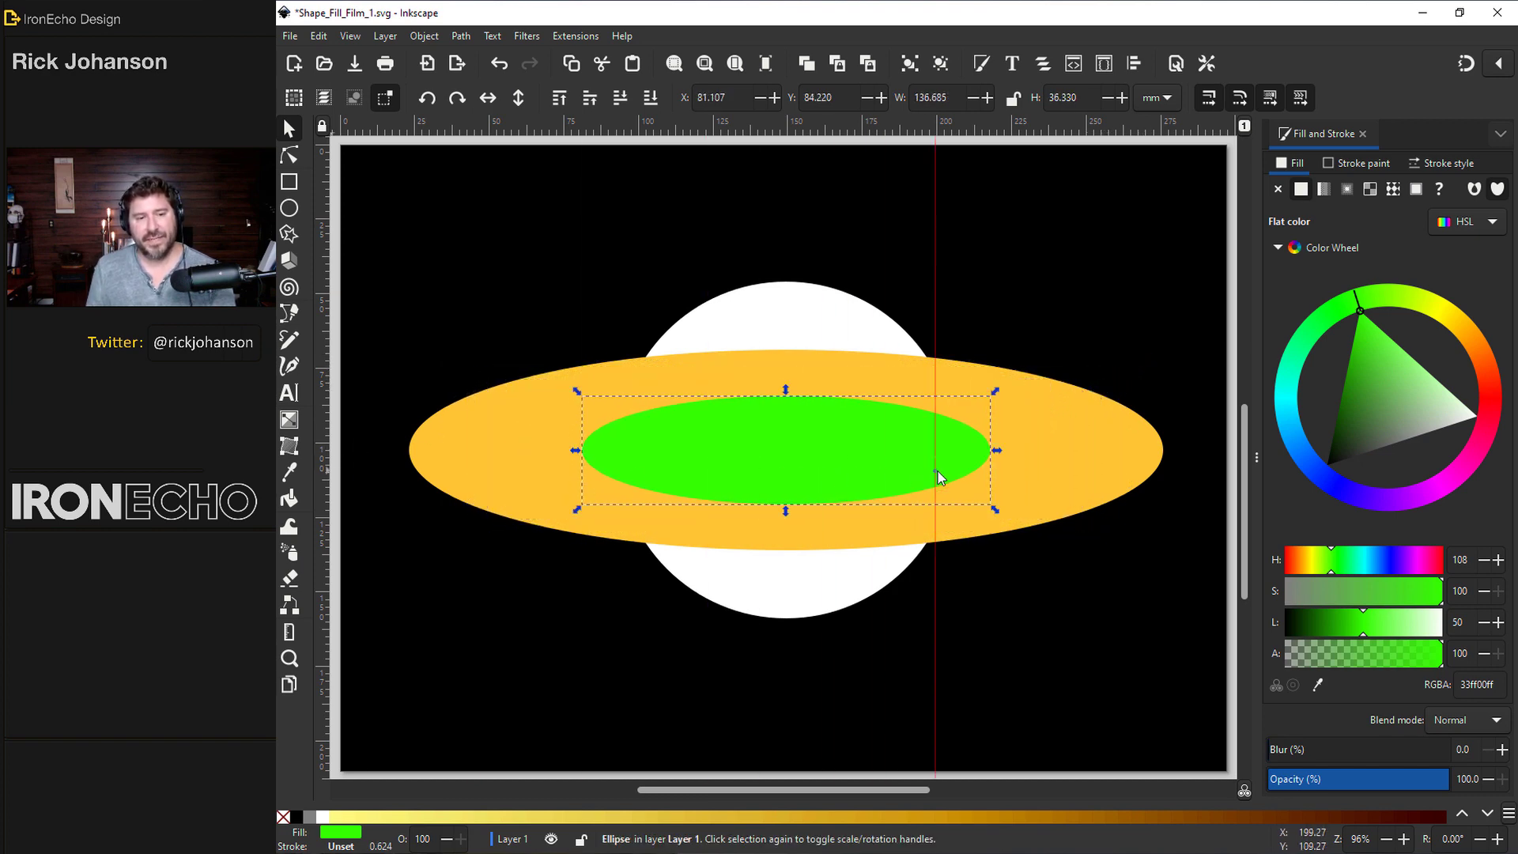
pyautogui.moveTo(948, 471)
pyautogui.mouseDown()
pyautogui.moveTo(970, 473)
pyautogui.moveTo(947, 478)
pyautogui.mouseUp()
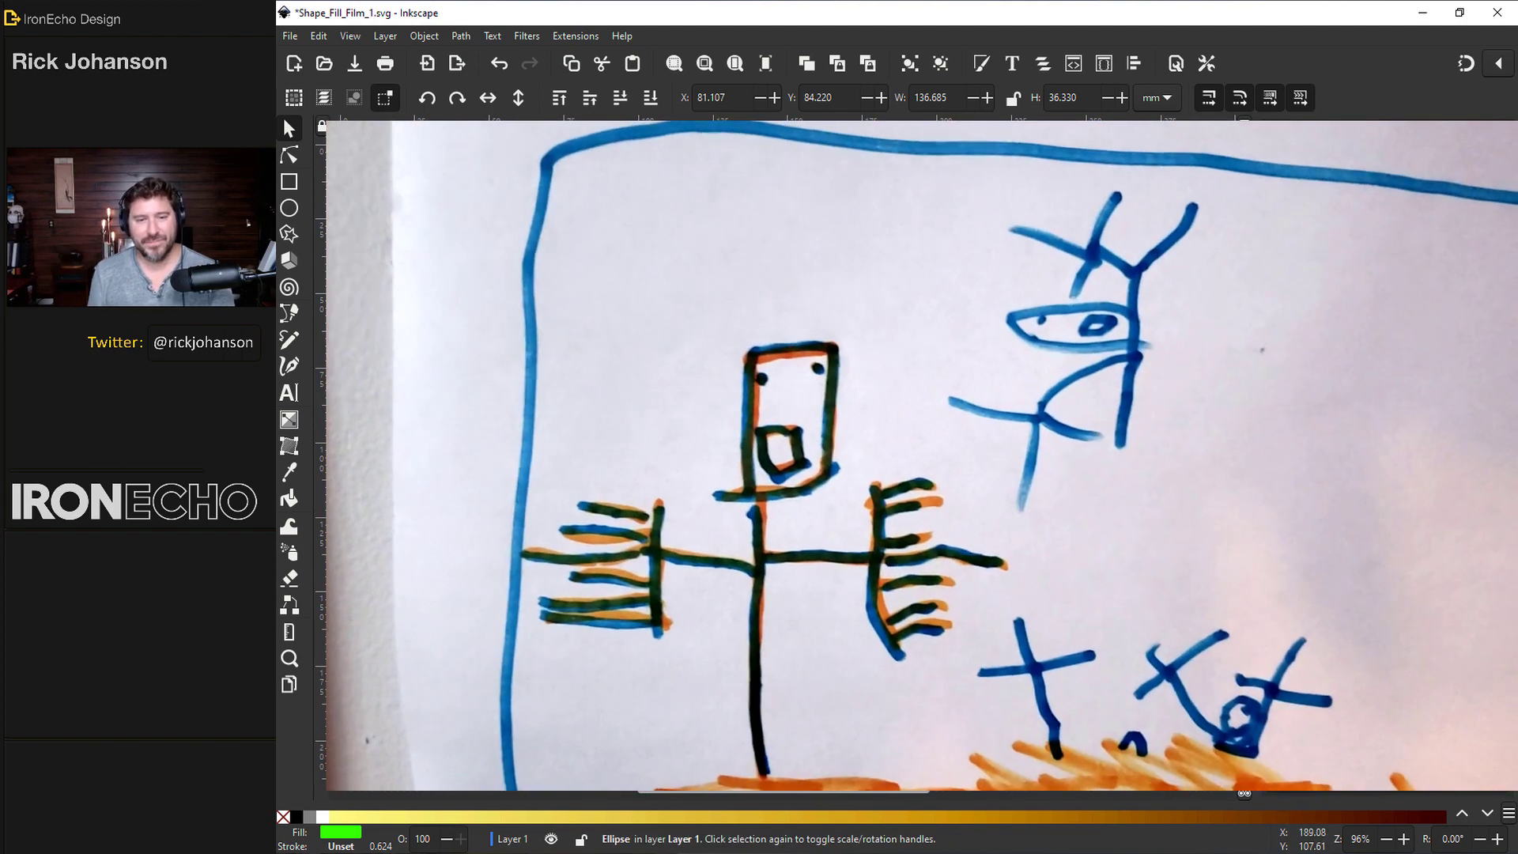
pyautogui.press('less')
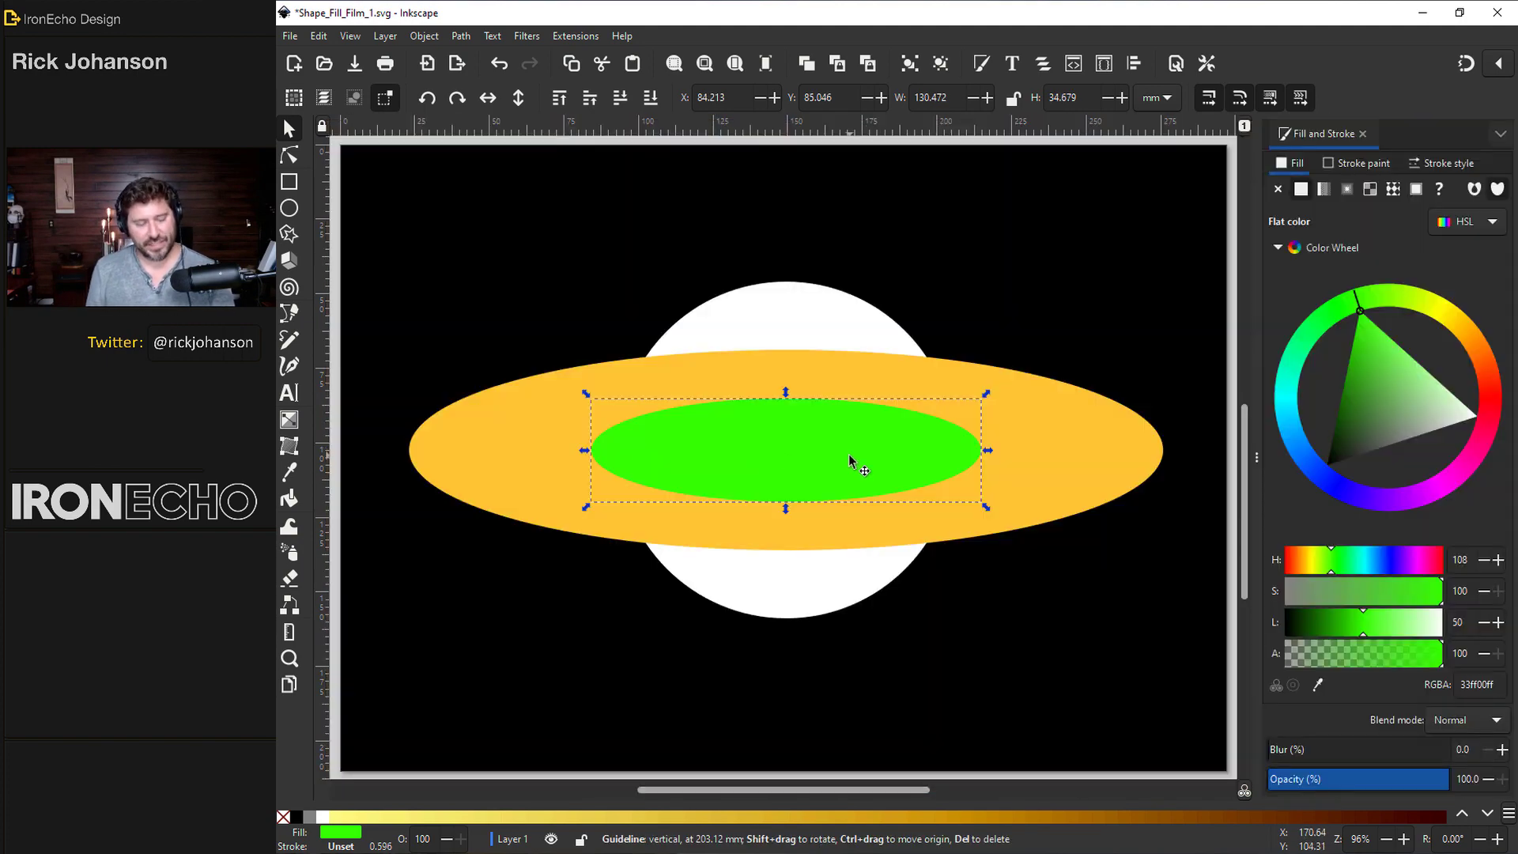
pyautogui.keyDown('shift'); pyautogui.click(535, 440); pyautogui.keyUp('shift')
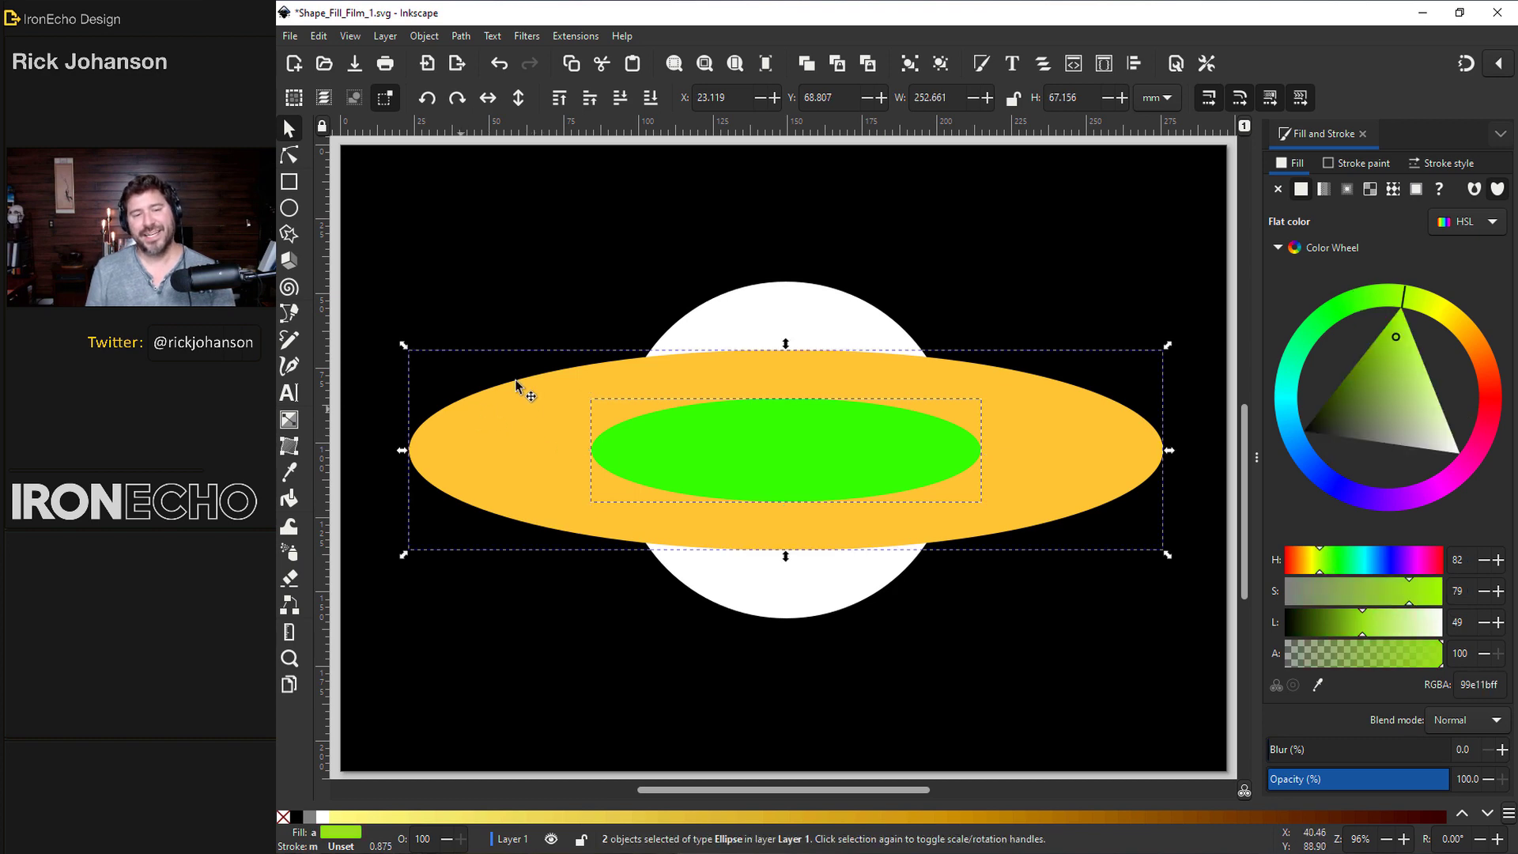
# Step: Subtract the green ellipse from the yellow one to make a ring, then draw a straight line across its hole
pyautogui.click(461, 36)
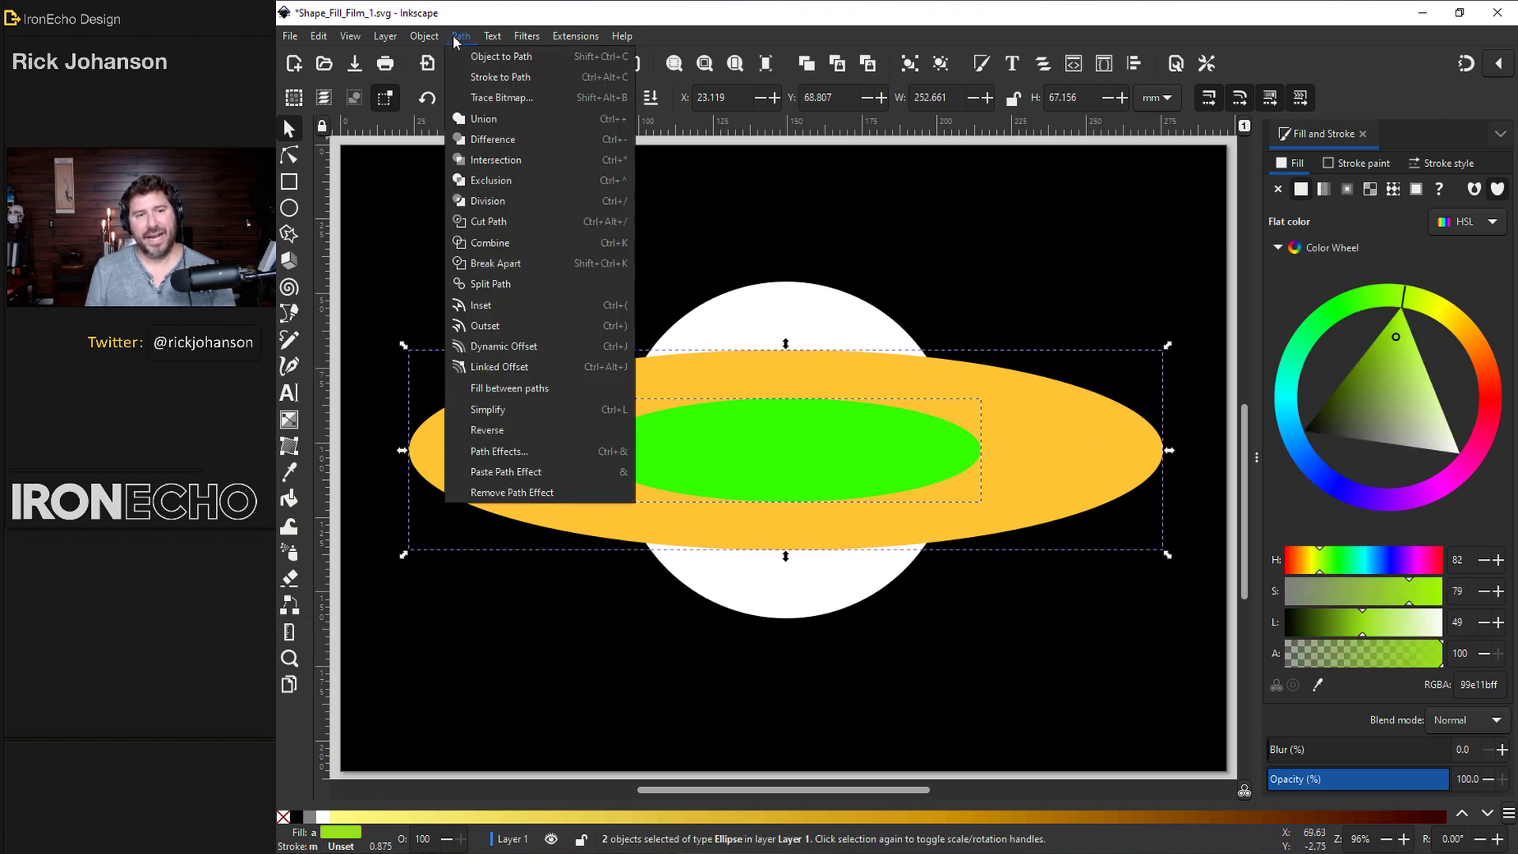
pyautogui.click(494, 139)
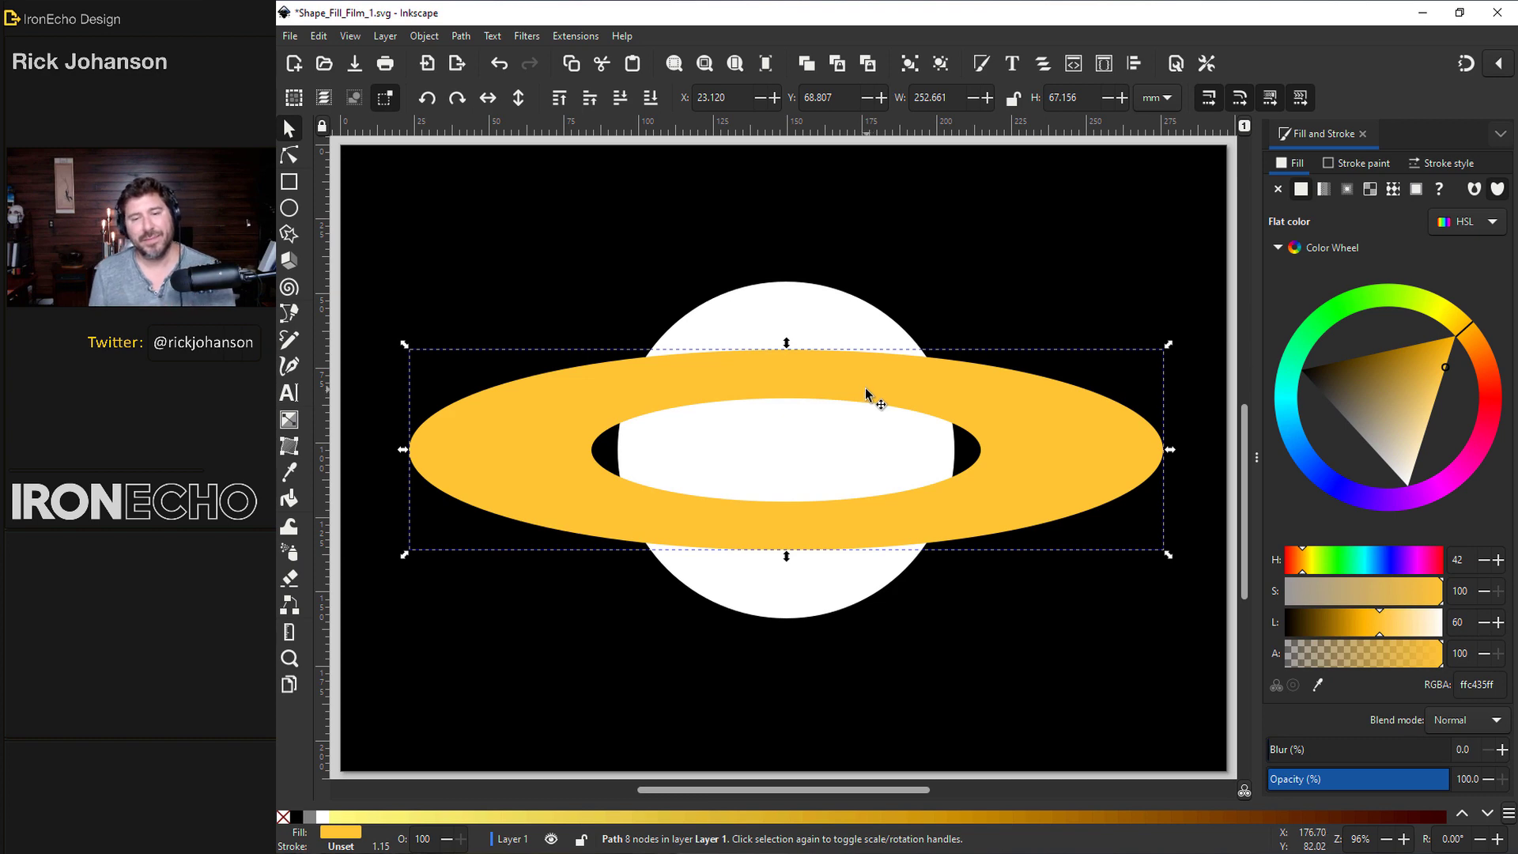
pyautogui.click(291, 314)
pyautogui.click(603, 450)
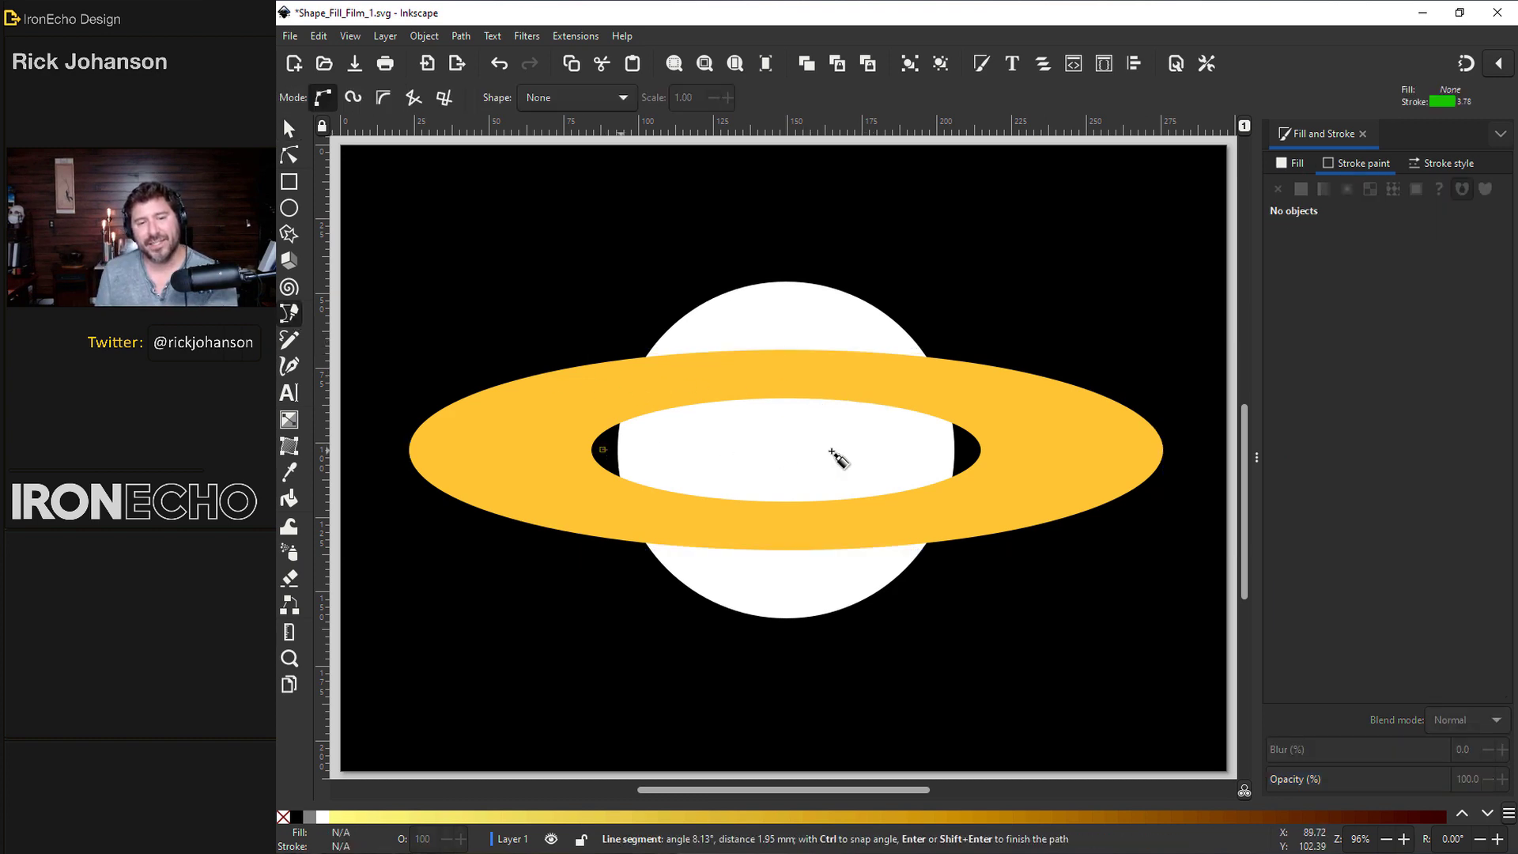
pyautogui.doubleClick(972, 451)
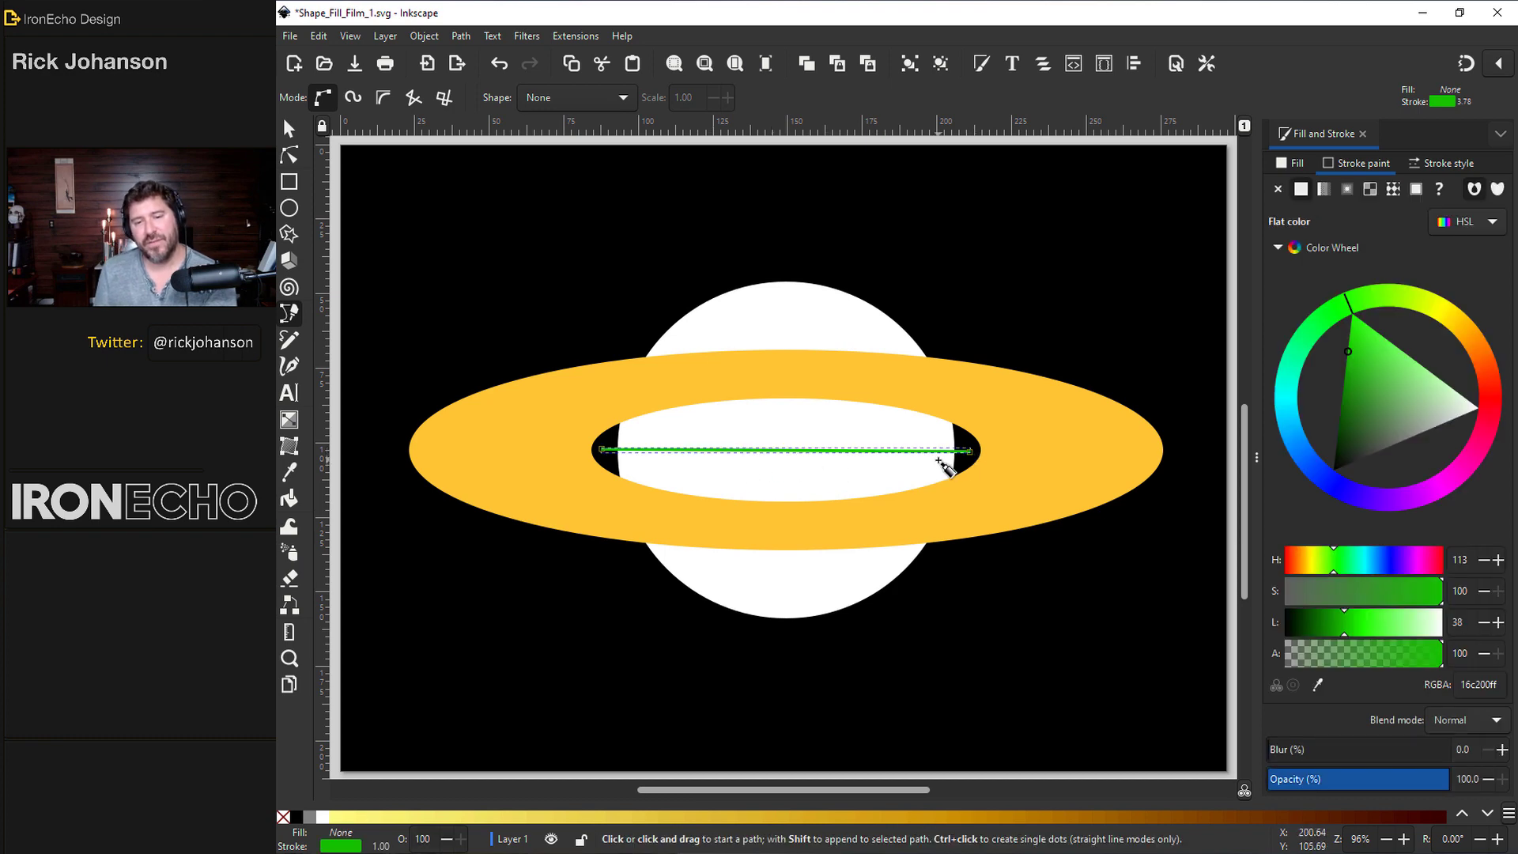
# Step: Raise a copy of the planet circle, fill it dark green, and lower it one step below the line
pyautogui.click(287, 128)
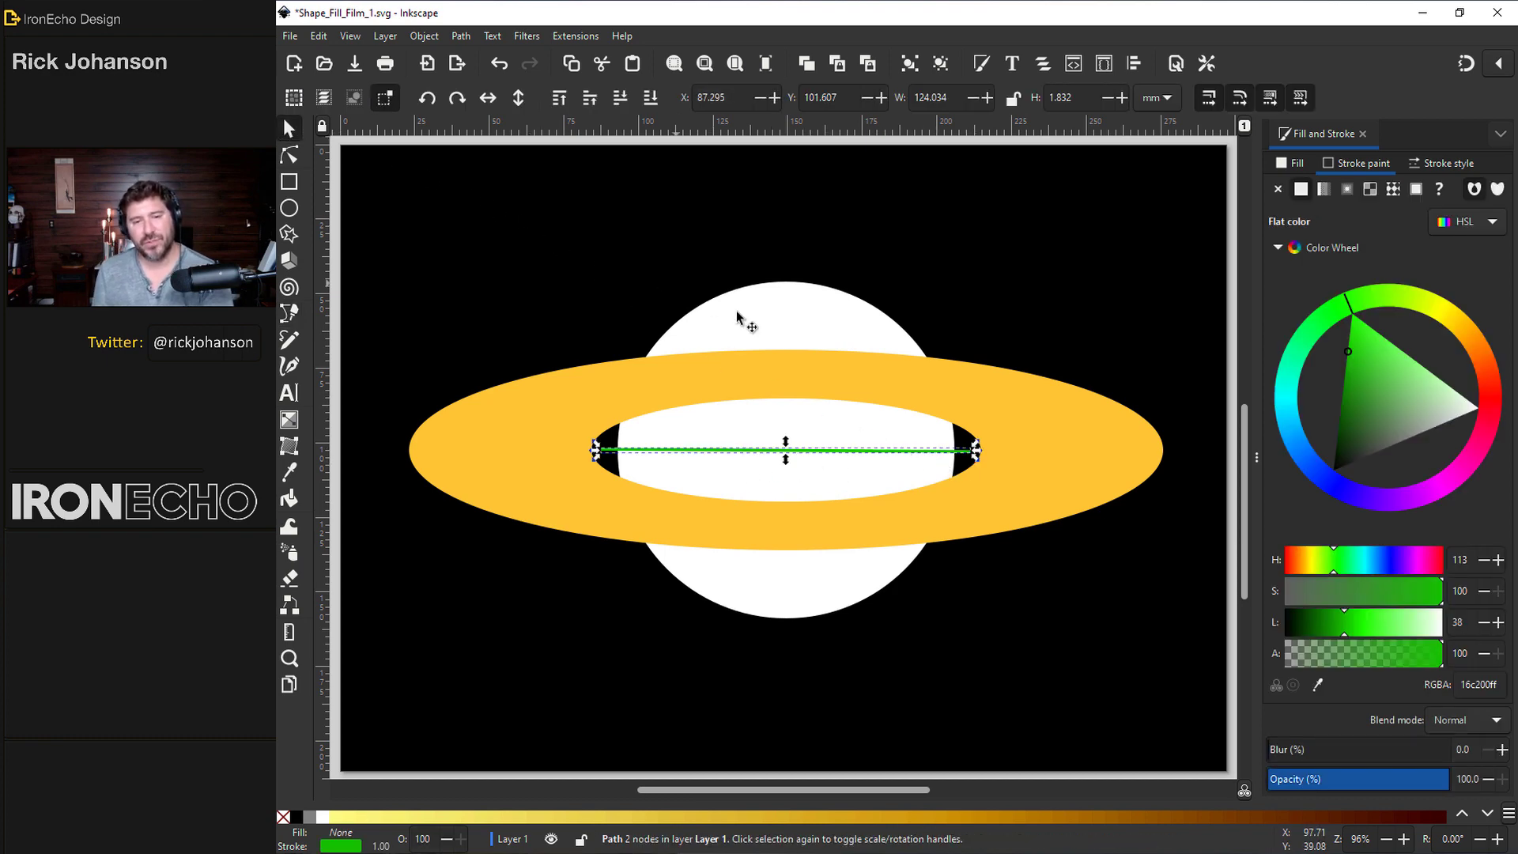
pyautogui.click(799, 329)
pyautogui.press('Home')
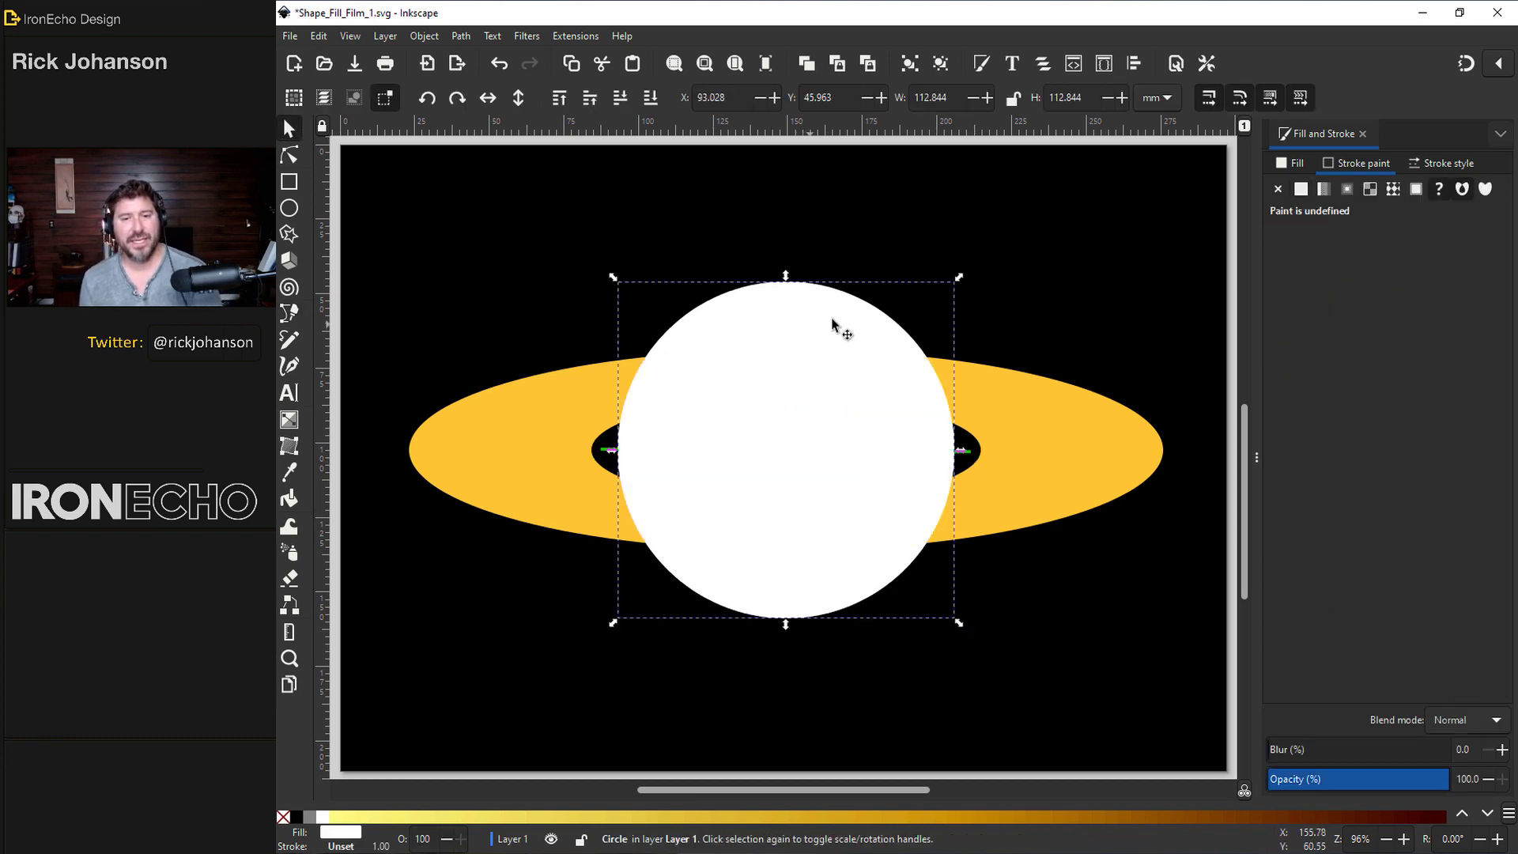
pyautogui.click(1291, 163)
pyautogui.click(1344, 402)
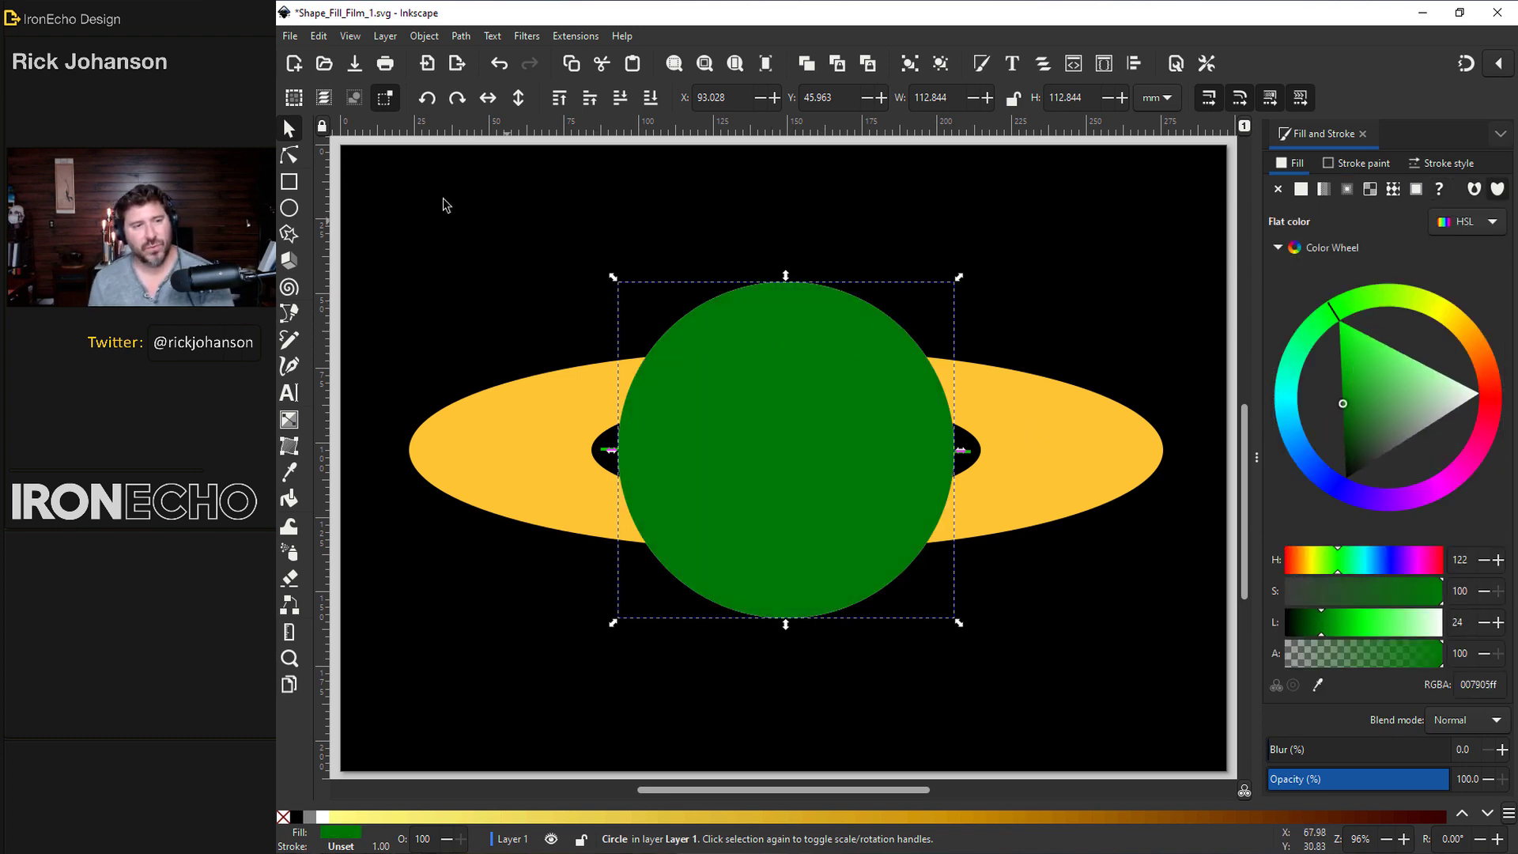
pyautogui.click(622, 100)
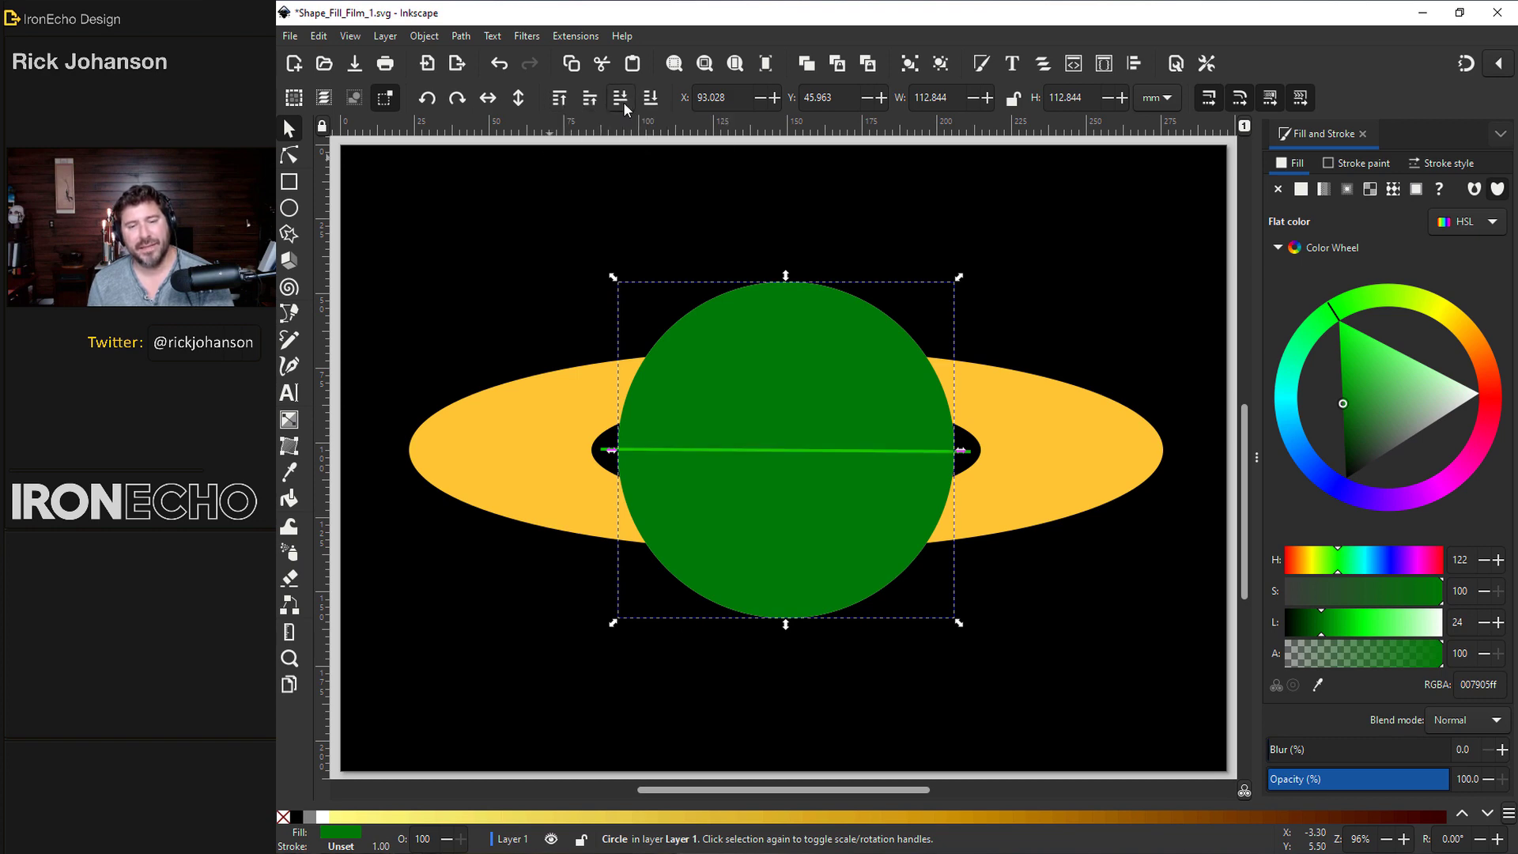
# Step: Divide the green circle along the line, delete the lower half, and select the upper half
pyautogui.keyDown('shift'); pyautogui.click(607, 453); pyautogui.keyUp('shift')
pyautogui.click(461, 36)
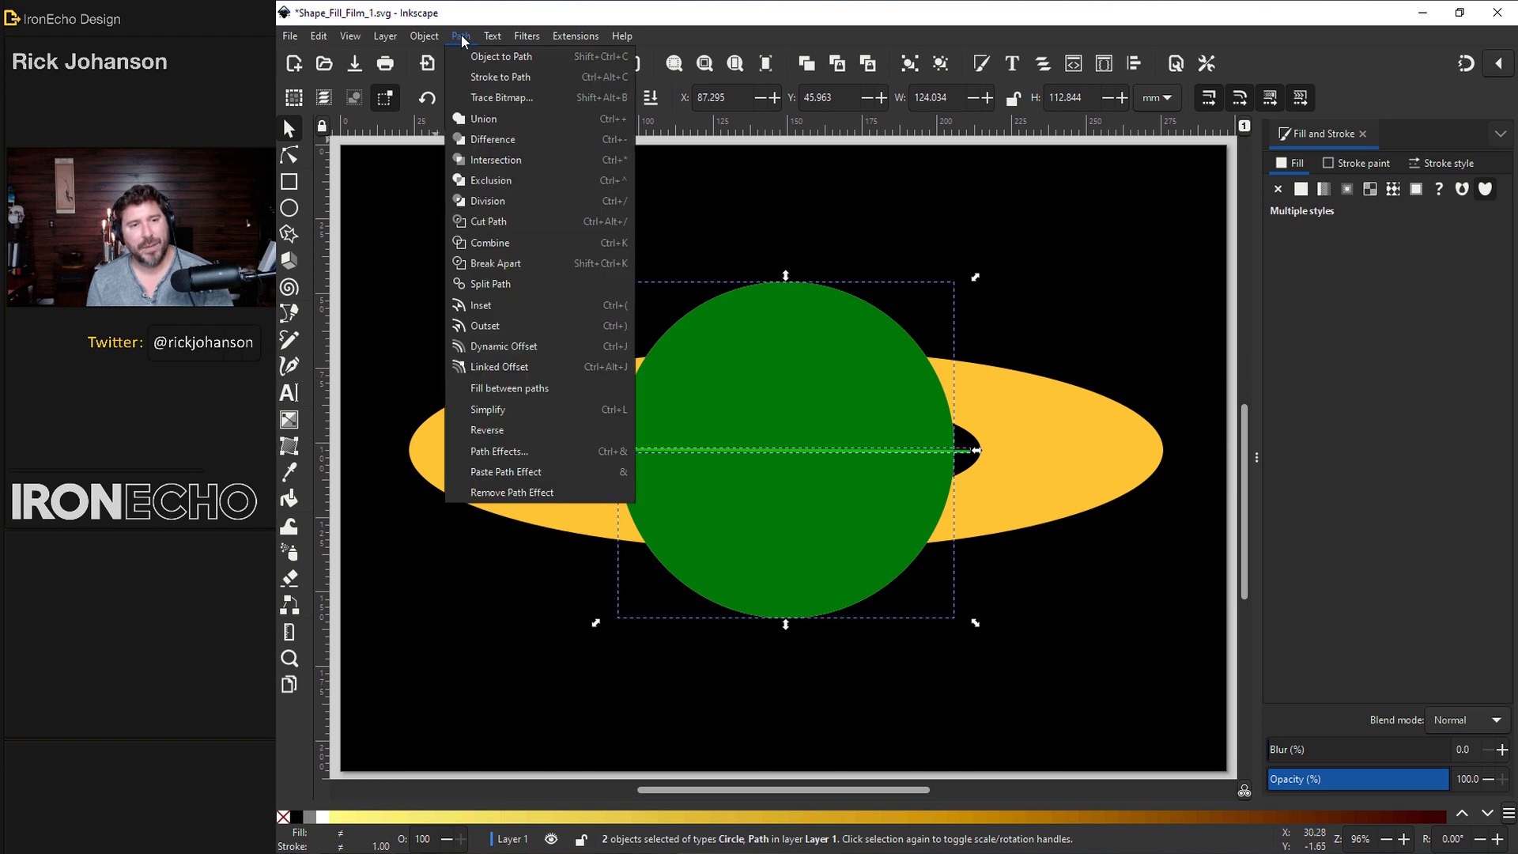
pyautogui.click(488, 201)
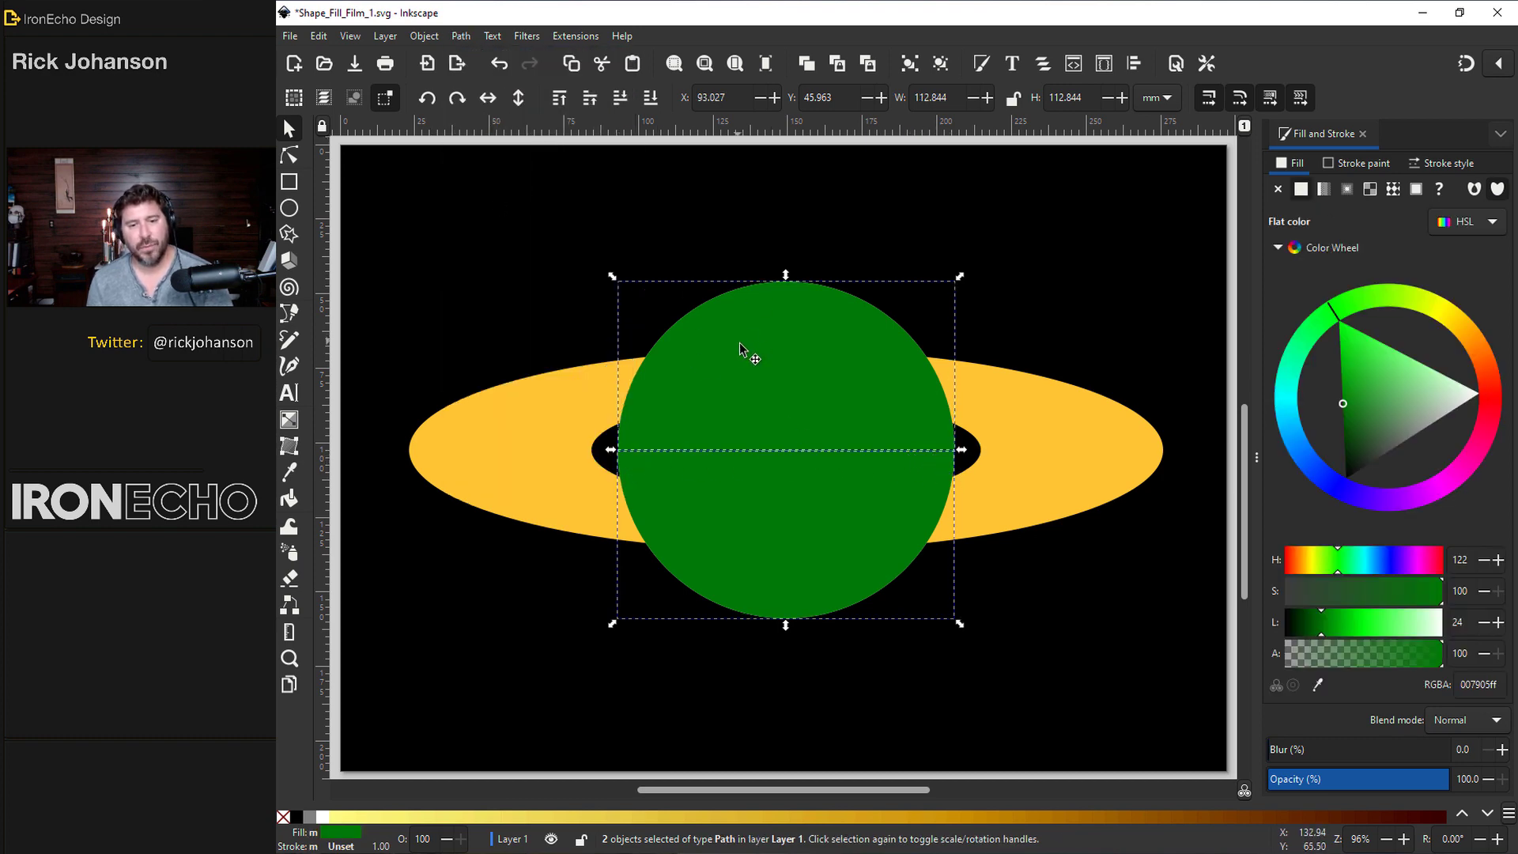
pyautogui.click(875, 519)
pyautogui.press('Delete')
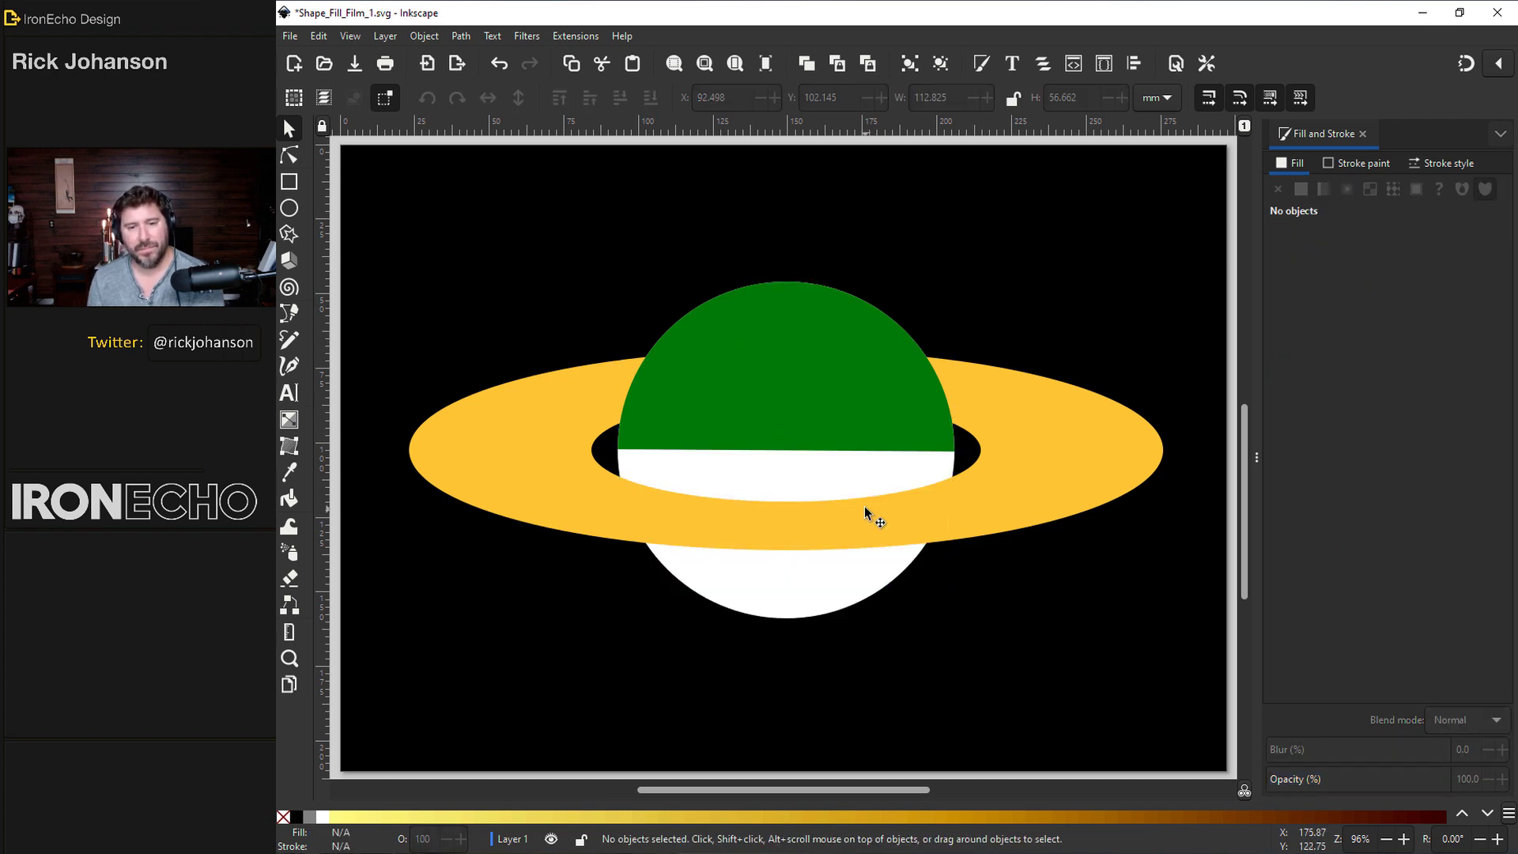
pyautogui.click(871, 382)
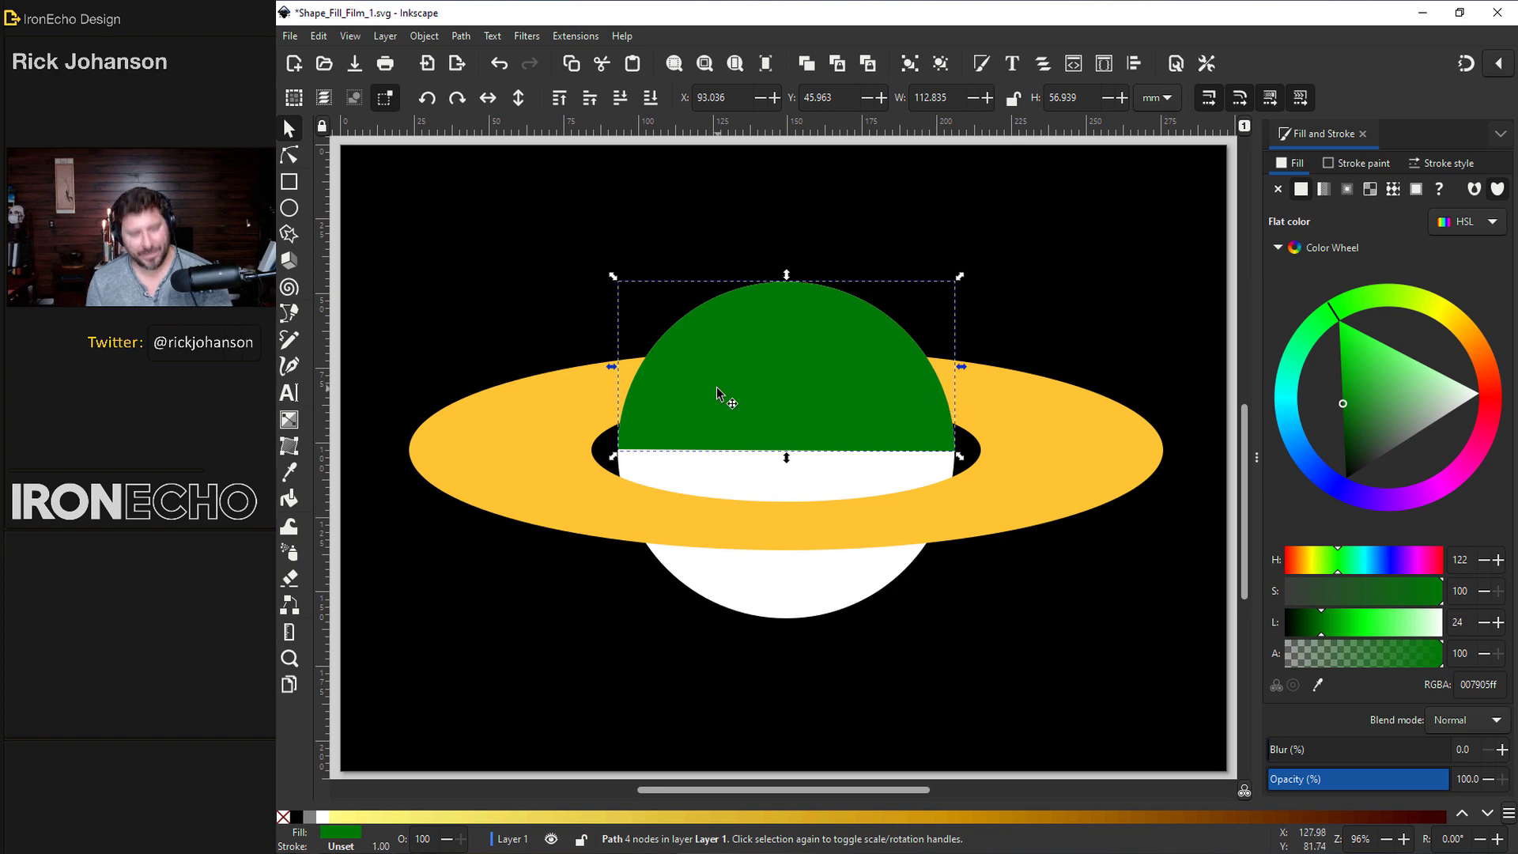
# Step: Subtract the green upper half from the ring with Path > Difference
pyautogui.keyDown('shift'); pyautogui.click(515, 411); pyautogui.keyUp('shift')
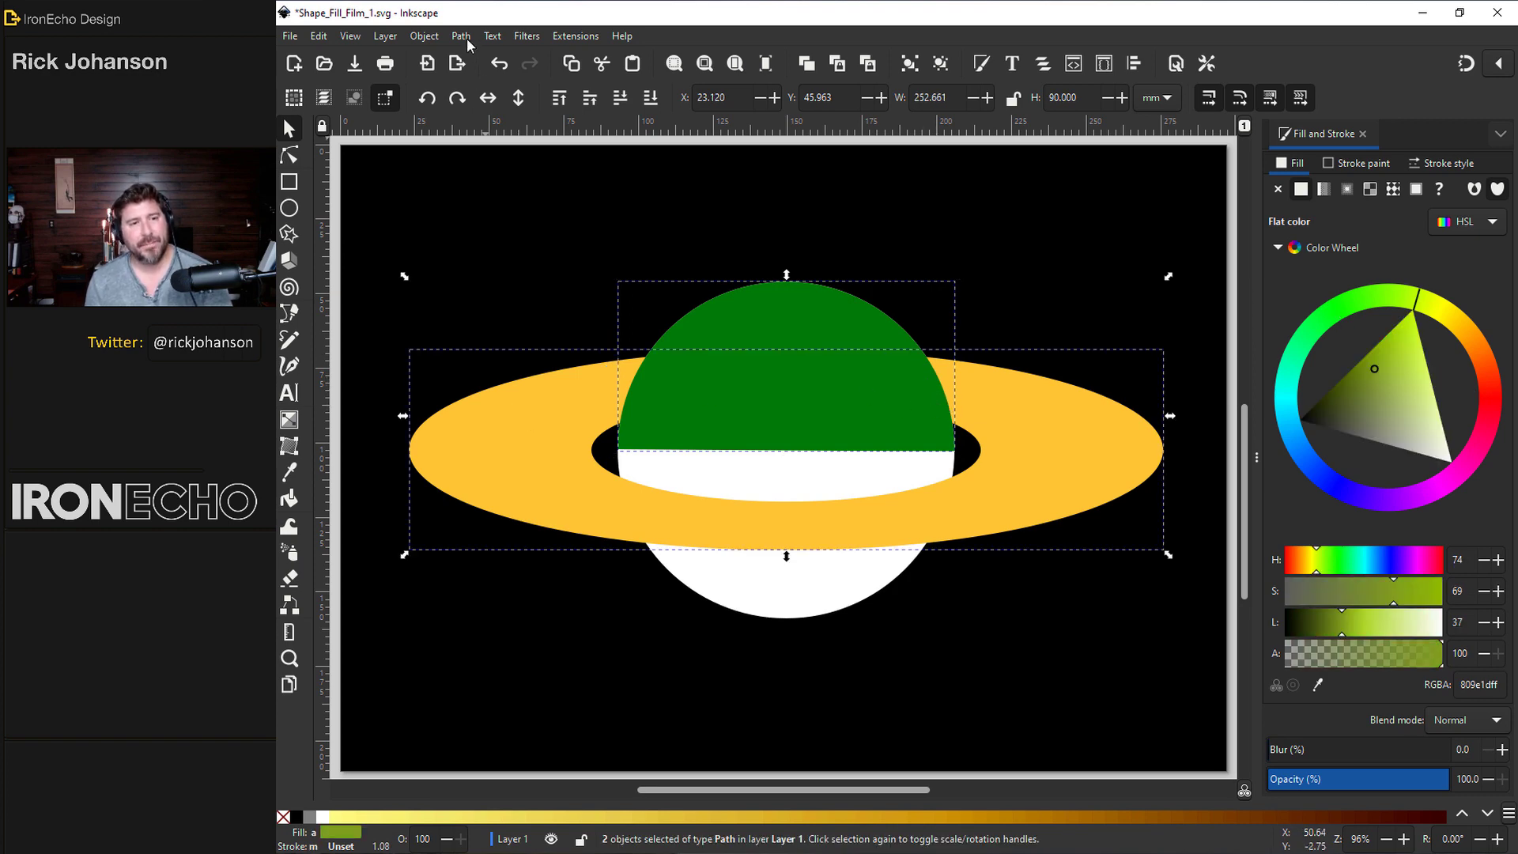
pyautogui.click(461, 36)
pyautogui.click(490, 141)
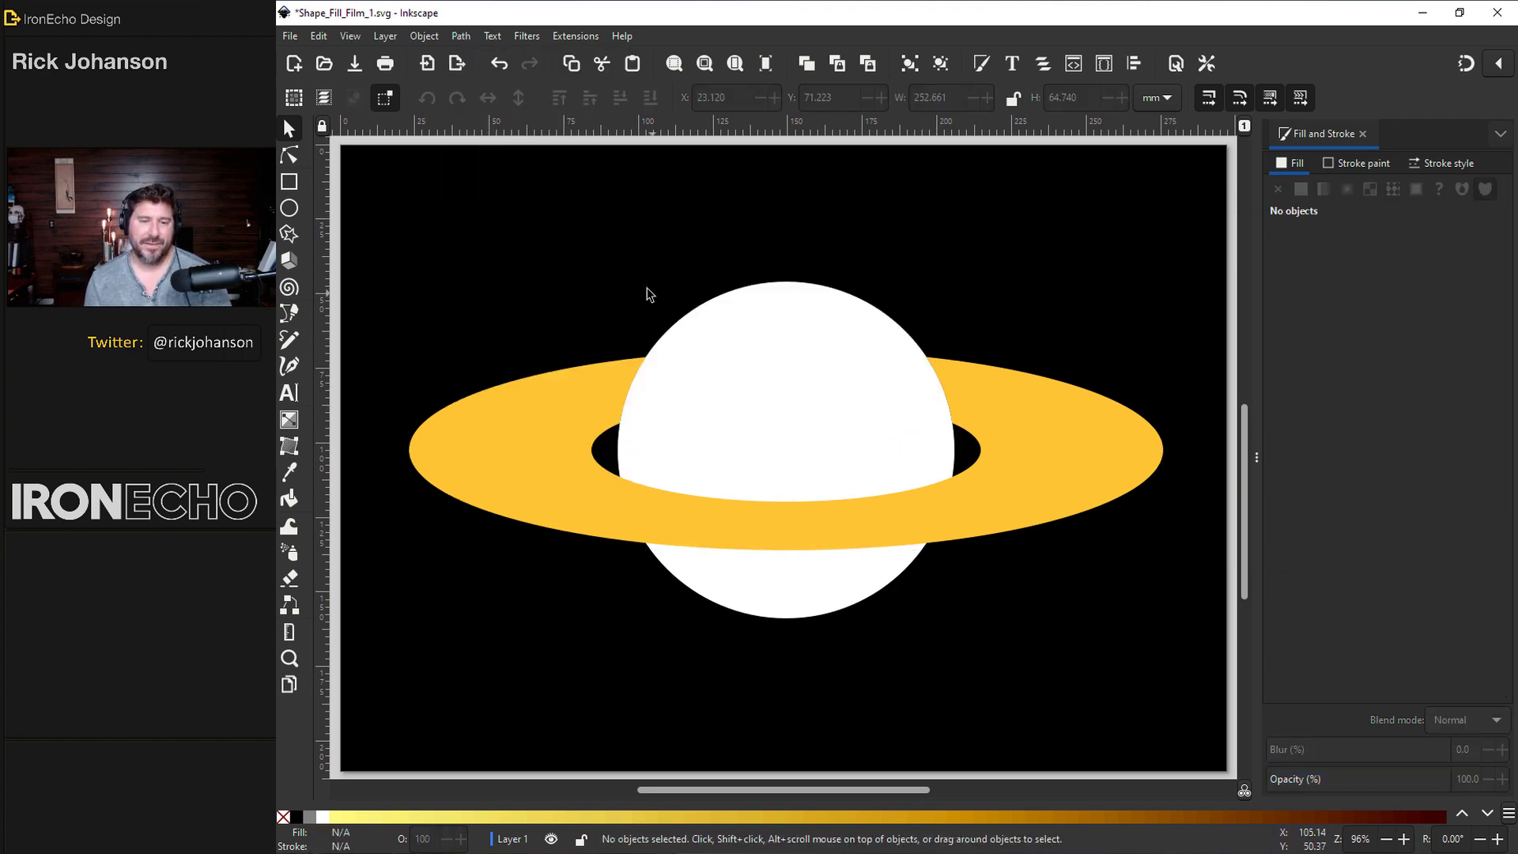
# Step: Select the planet and ring together and rotate them about 18 degrees
pyautogui.moveTo(396, 234); pyautogui.dragTo(1176, 701)
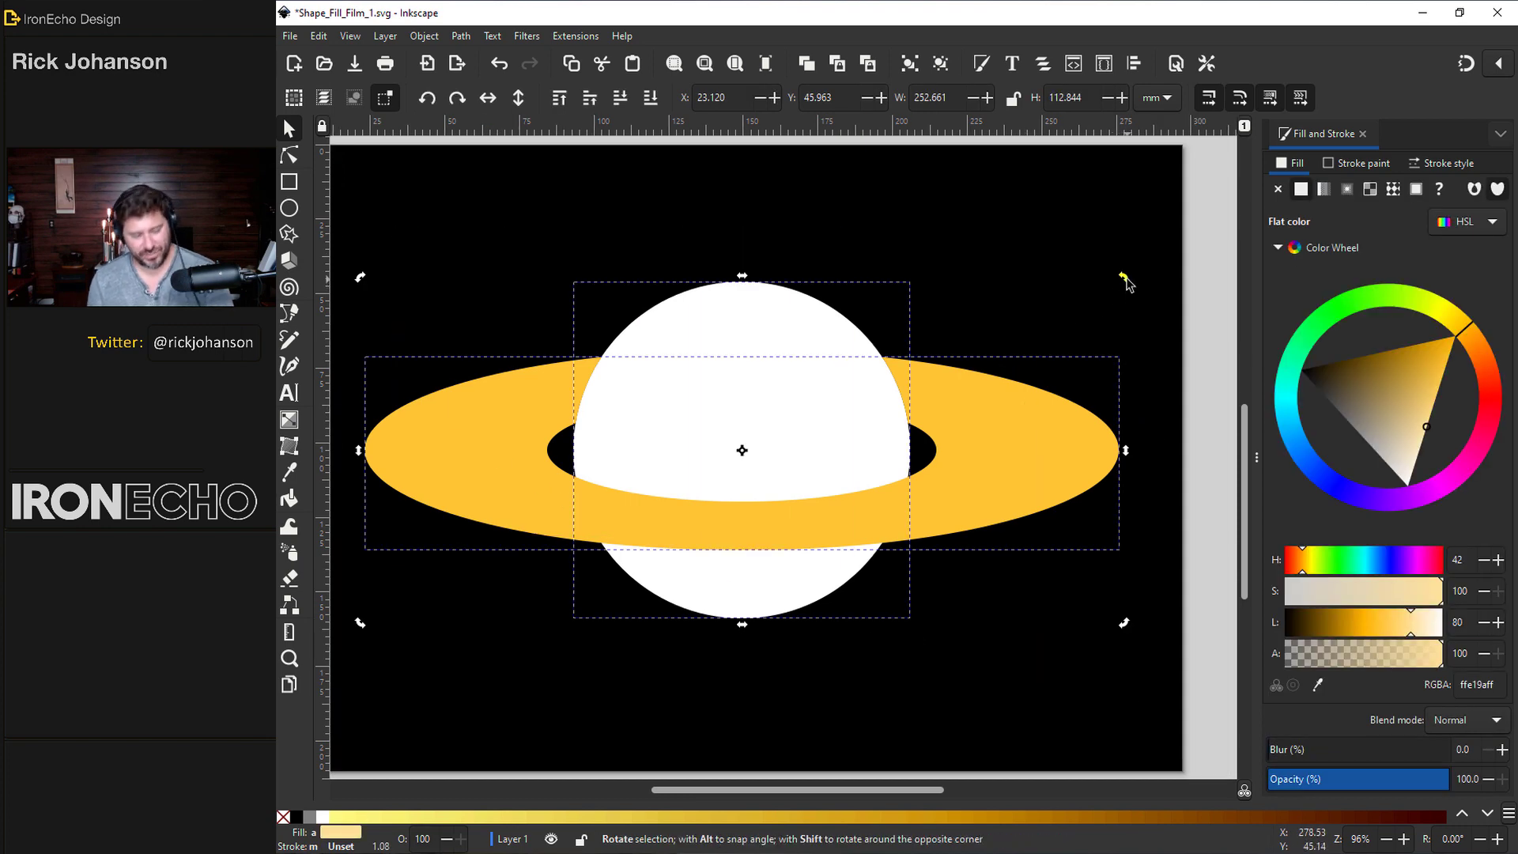
pyautogui.moveTo(1124, 279); pyautogui.dragTo(1166, 425)
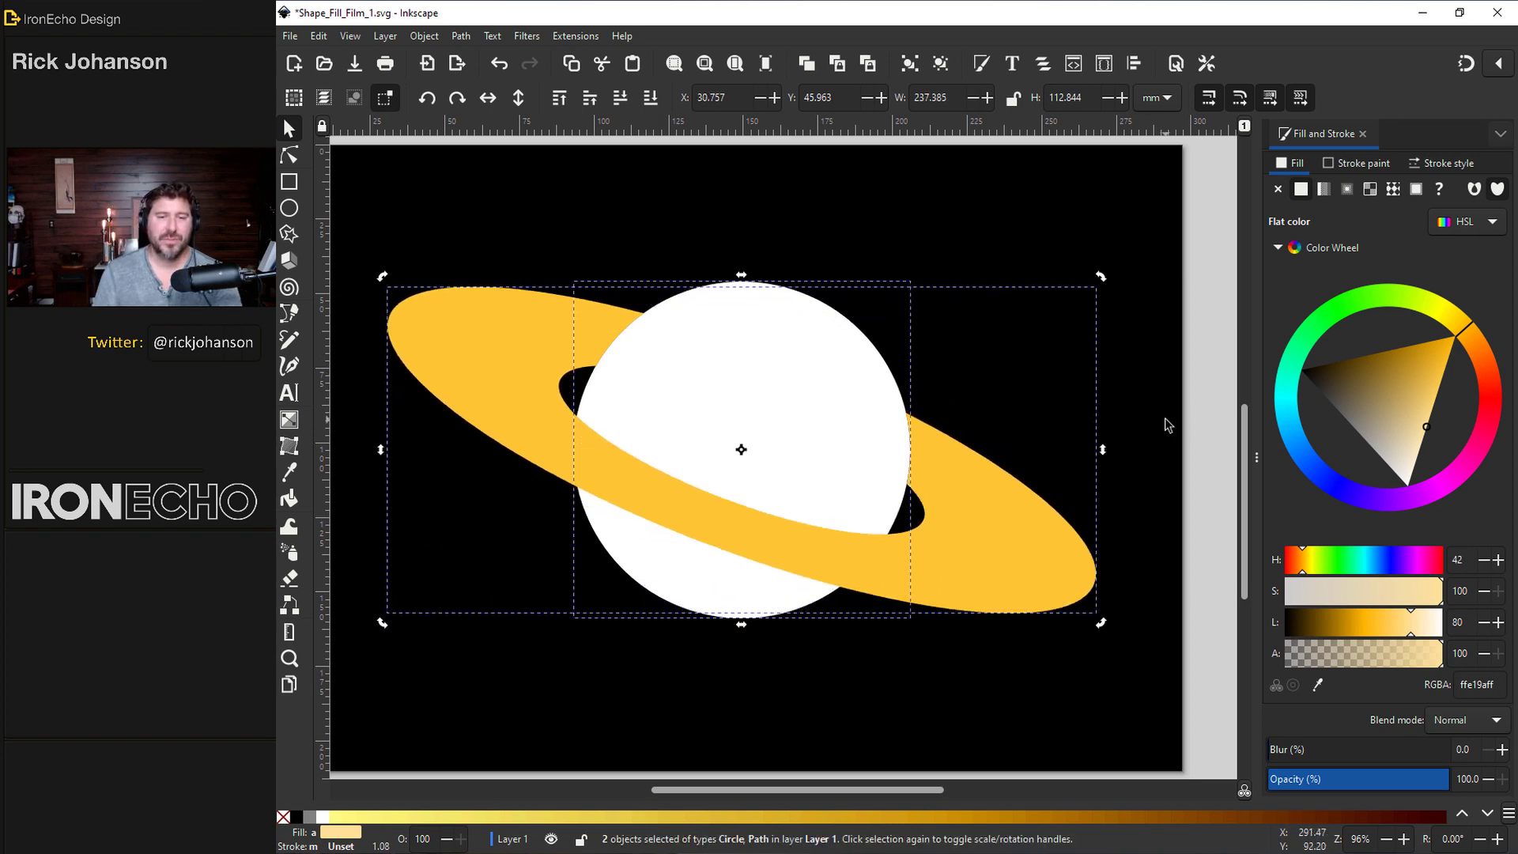
pyautogui.hscroll(-1, 788, 355)
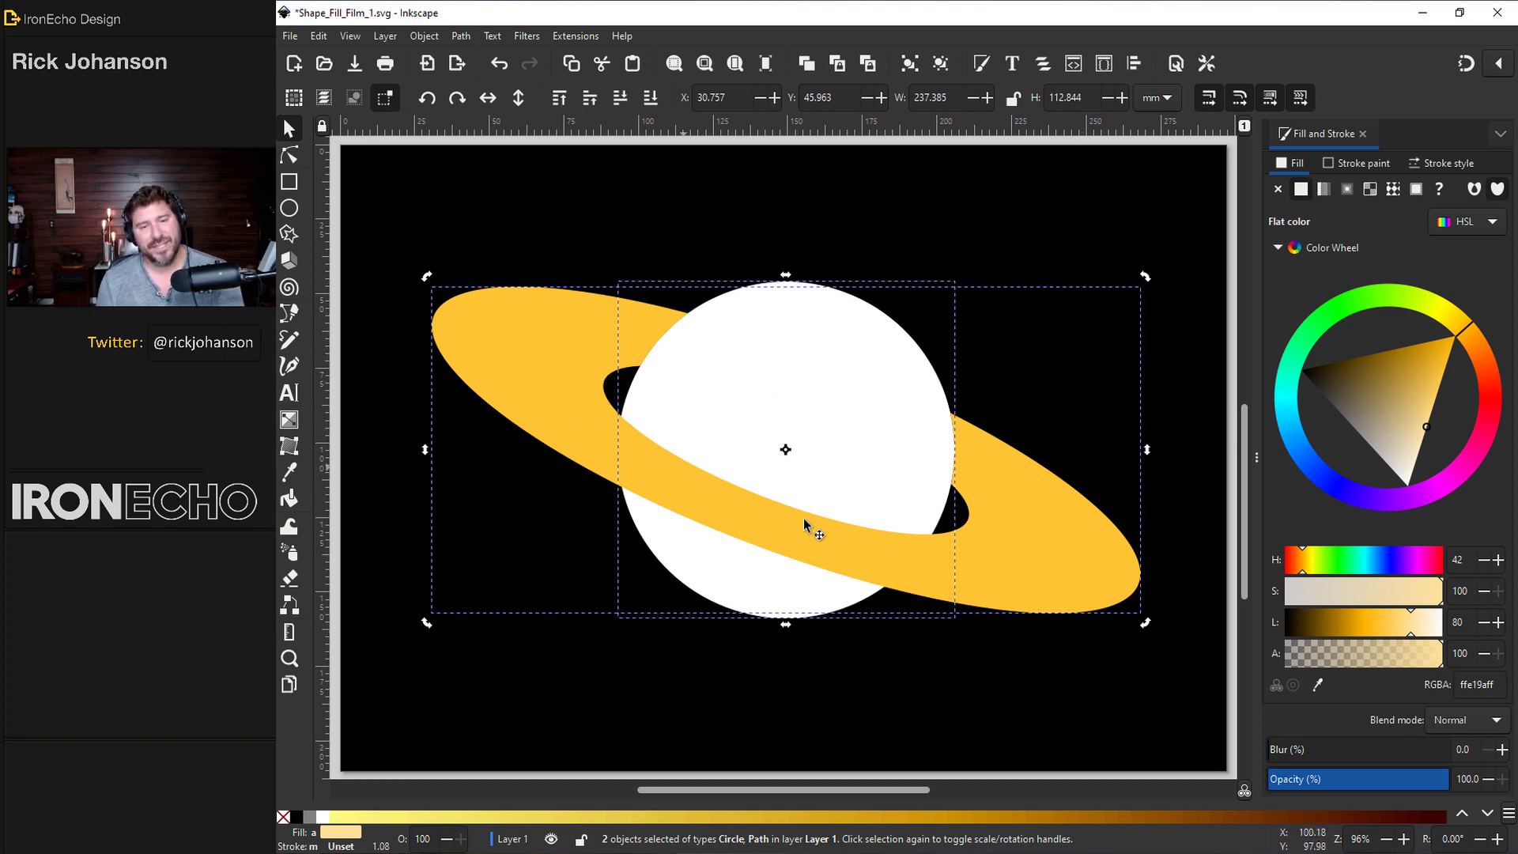
# Step: Deselect everything, save the Saturn drawing, and zoom out
pyautogui.press('Escape')
pyautogui.hotkey('ctrl', 's')
pyautogui.scroll(-5, 922, 413)
pyautogui.scroll(-4, 922, 413)
pyautogui.scroll(-3, 1014, 431)
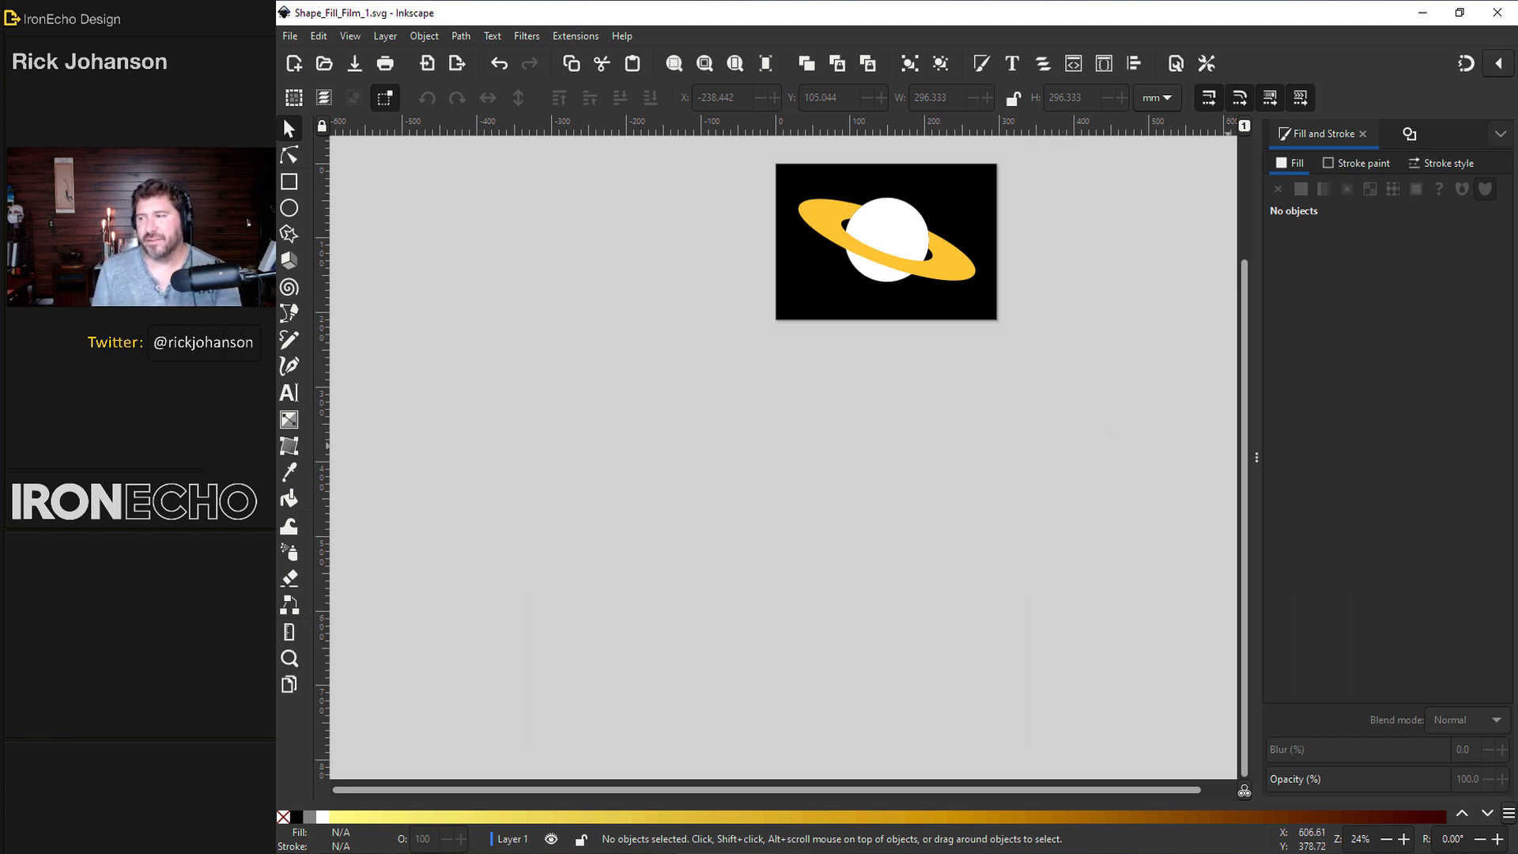
# Step: Import the rocket JPEG as an embedded image
pyautogui.keyDown('ctrl'); pyautogui.scroll(1, 636, 640); pyautogui.keyUp('ctrl')
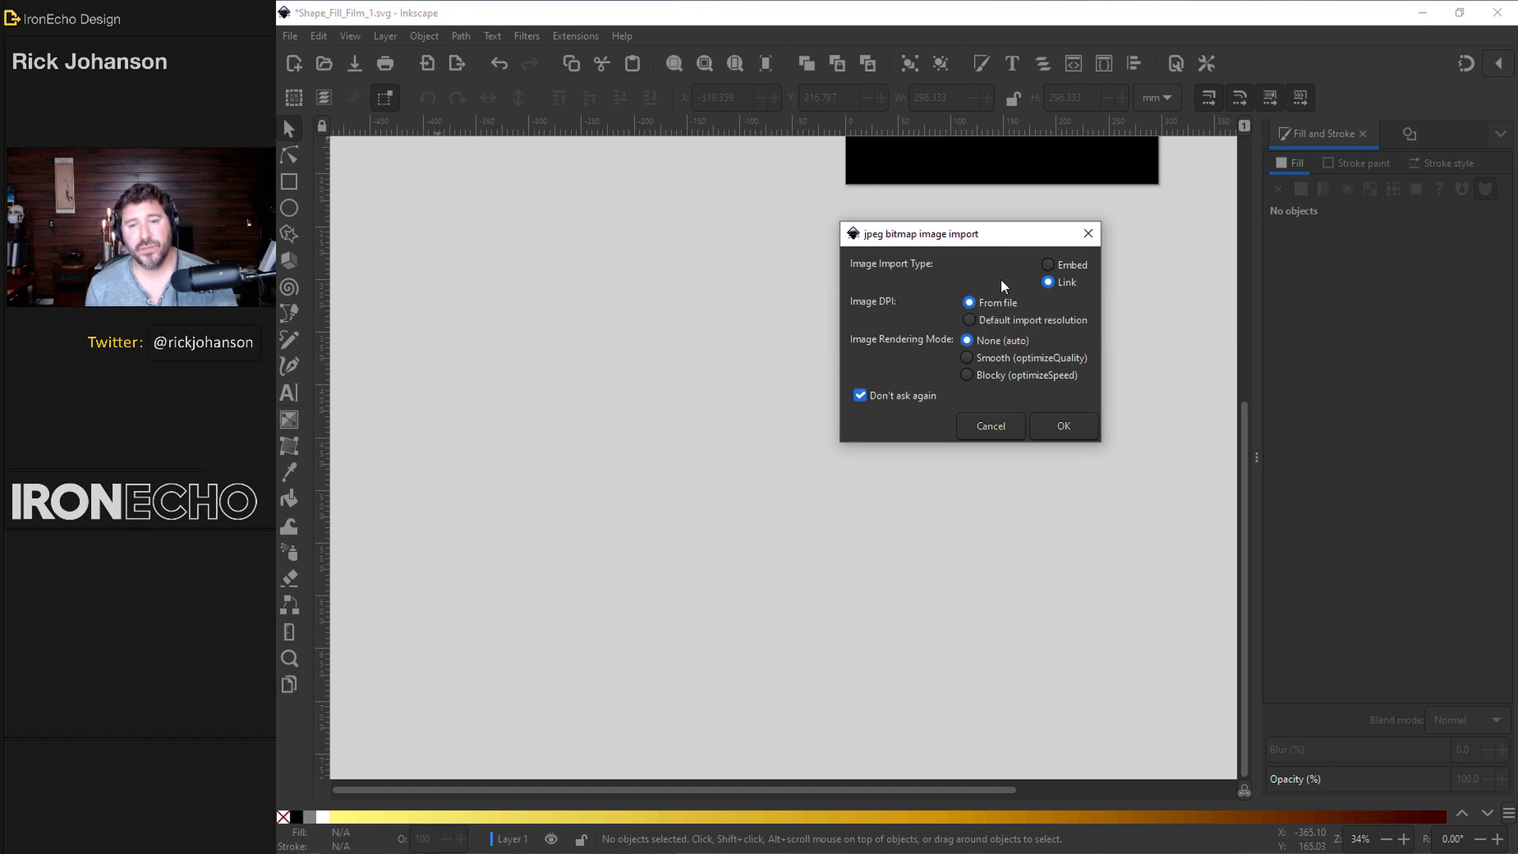
pyautogui.click(1048, 266)
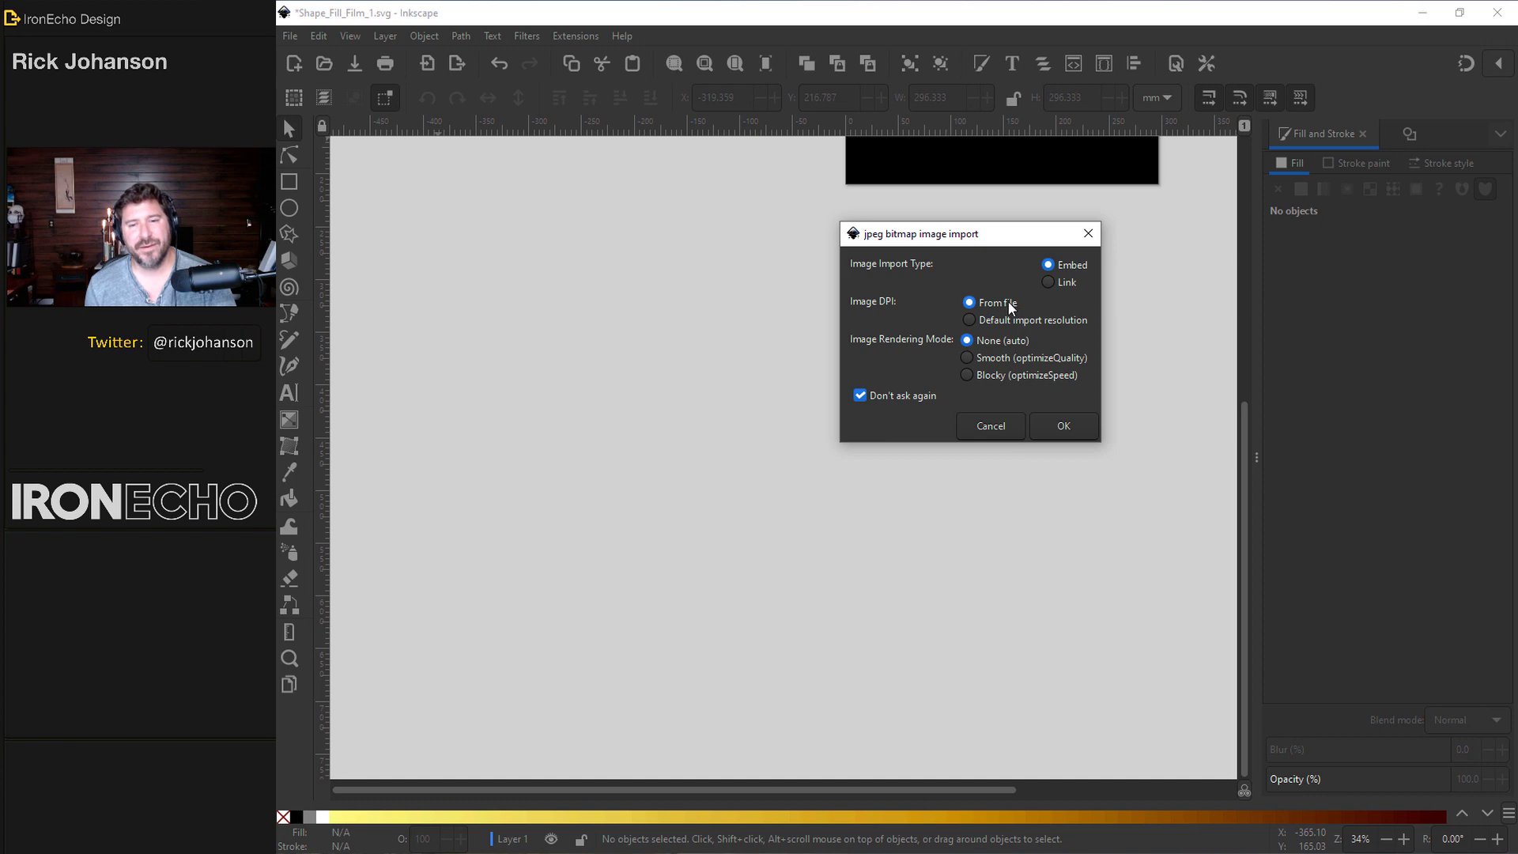
pyautogui.click(1067, 425)
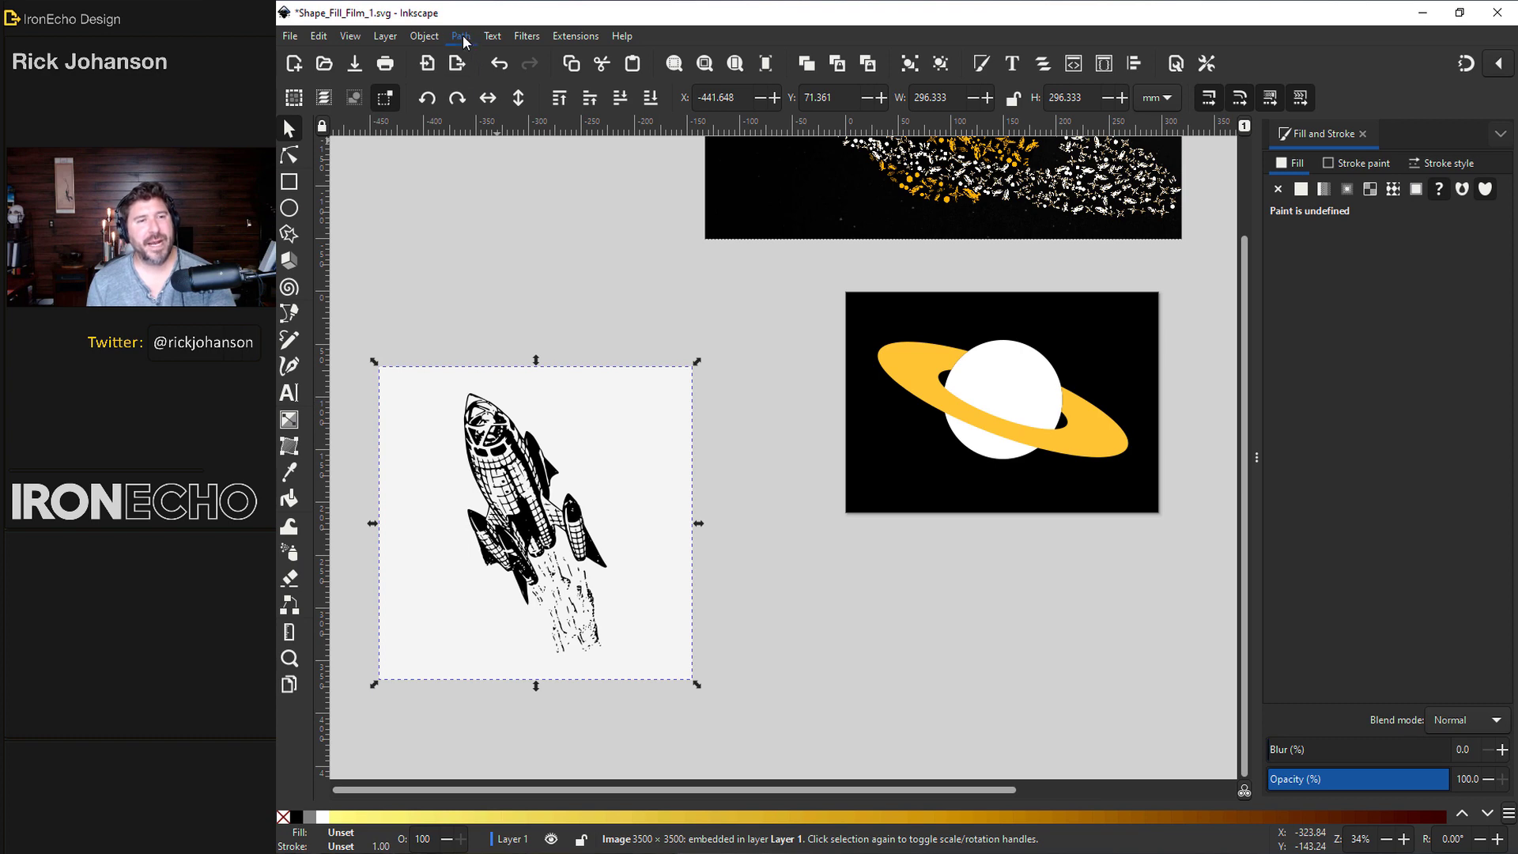
# Step: Trace the rocket image at a 0.450 brightness cutoff and drag the 3681-node path to its right
pyautogui.click(464, 38)
pyautogui.click(491, 96)
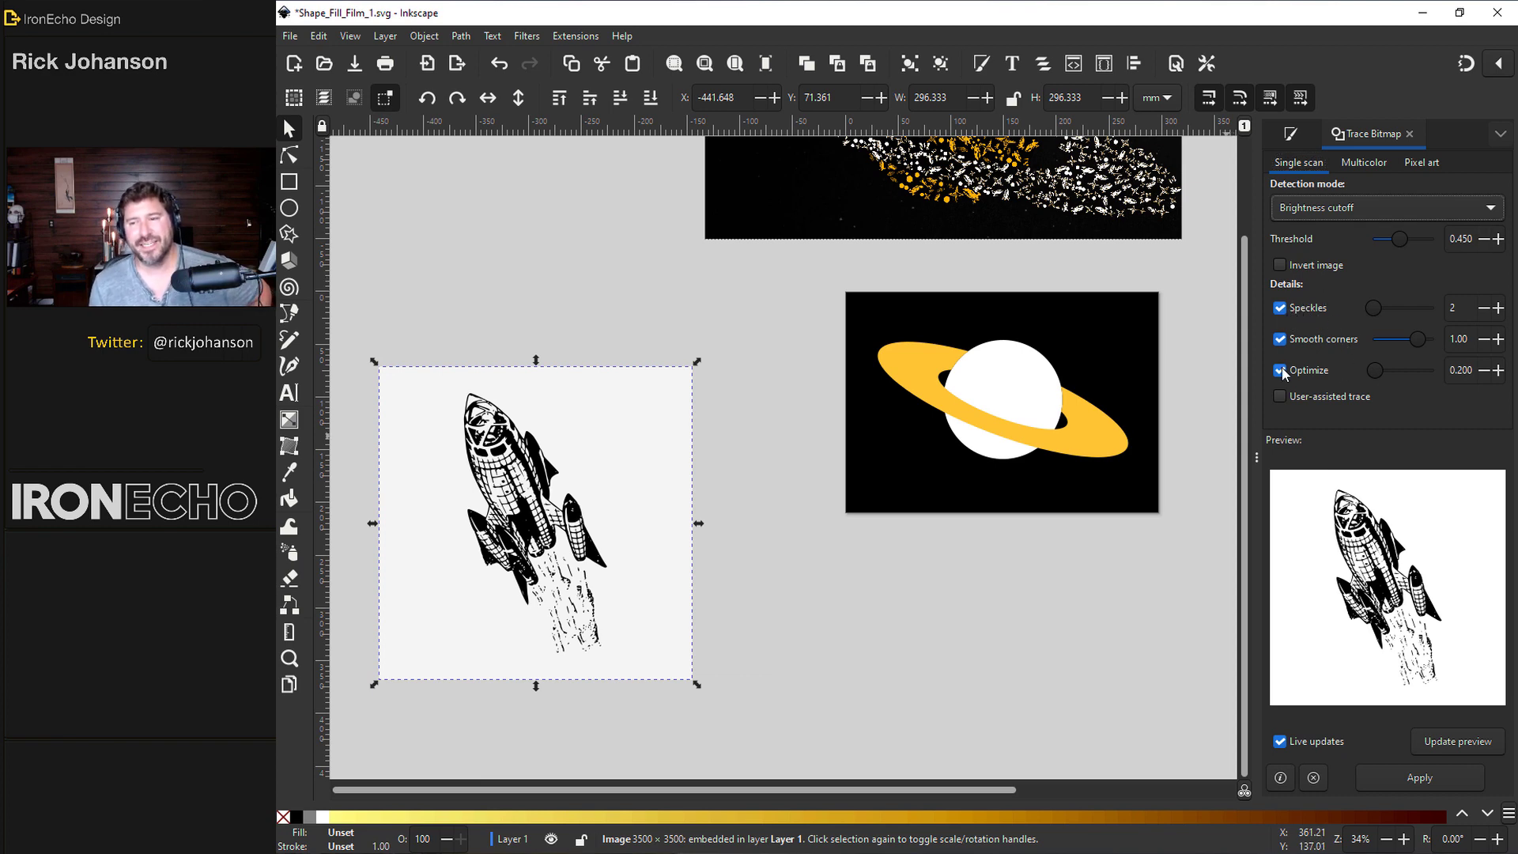
pyautogui.click(1431, 781)
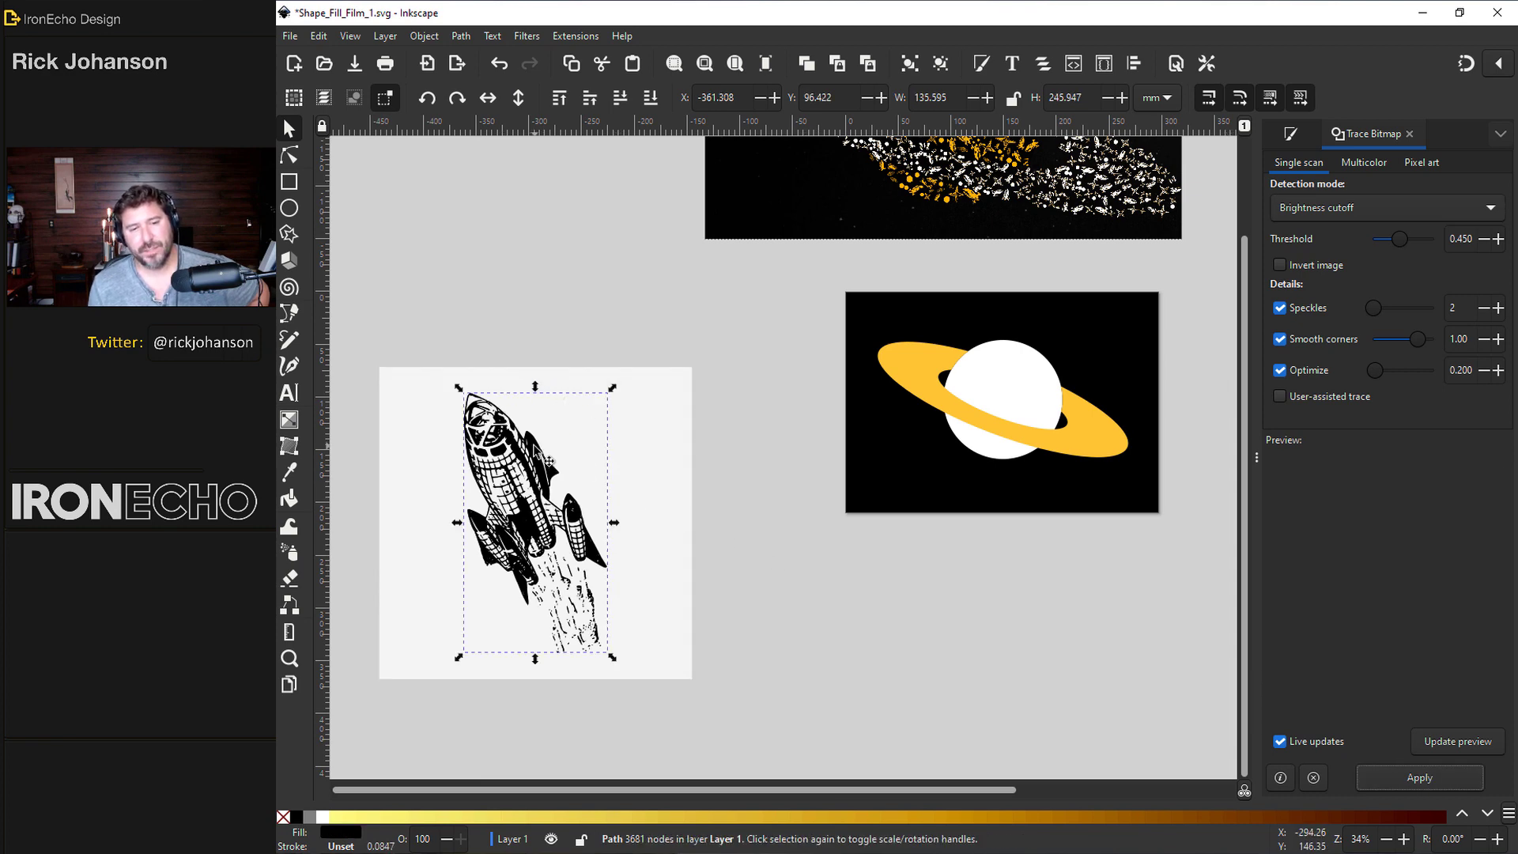
pyautogui.moveTo(568, 472)
pyautogui.mouseDown()
pyautogui.moveTo(814, 569)
pyautogui.moveTo(689, 467)
pyautogui.moveTo(726, 387)
pyautogui.mouseUp()
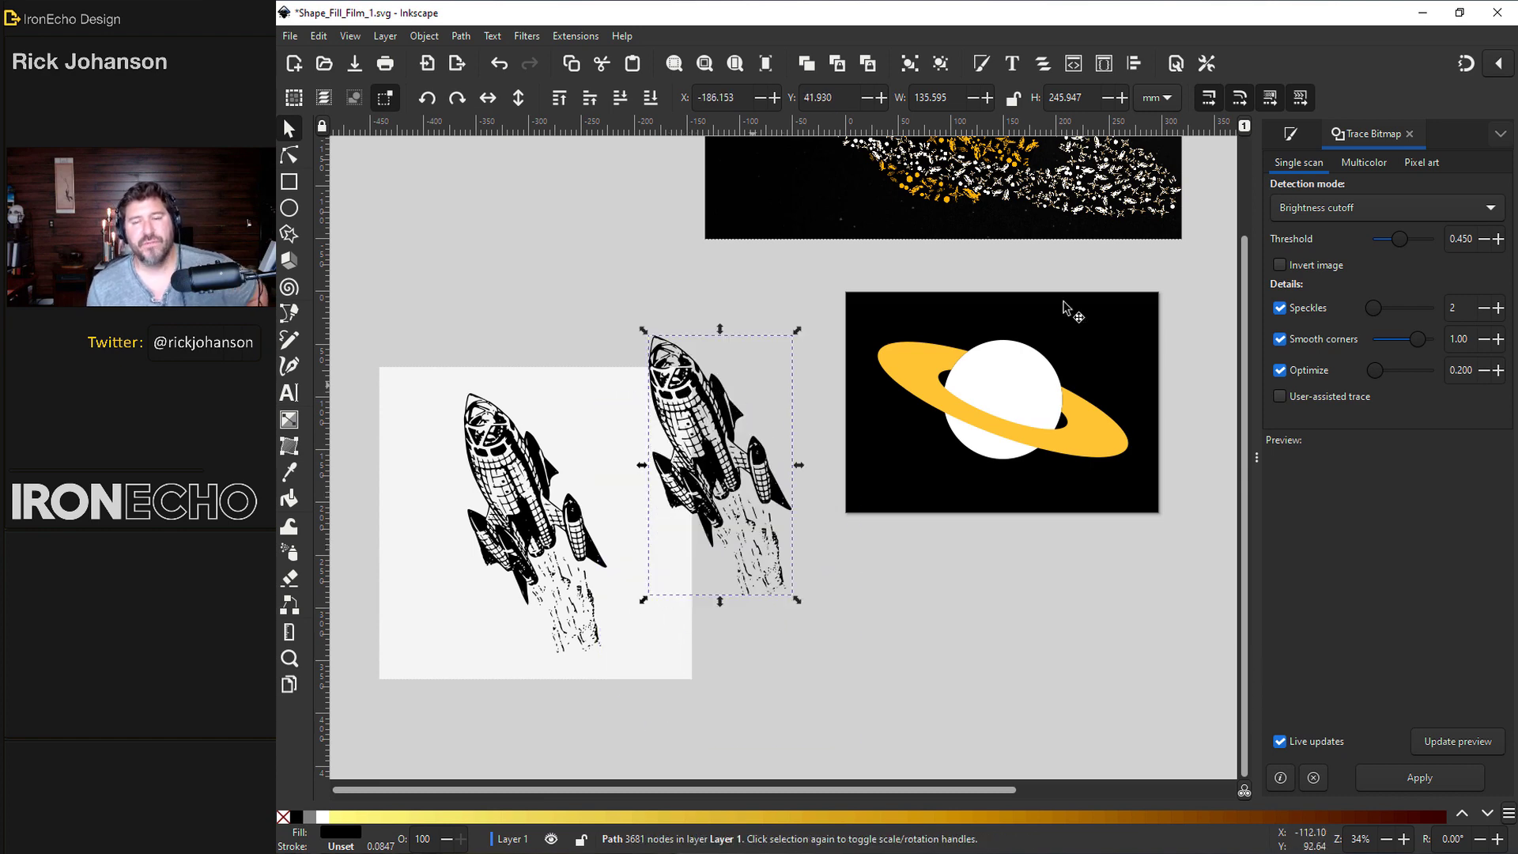
# Step: Give the traced rocket path a flat dark red fill of 900000ff
pyautogui.click(1291, 134)
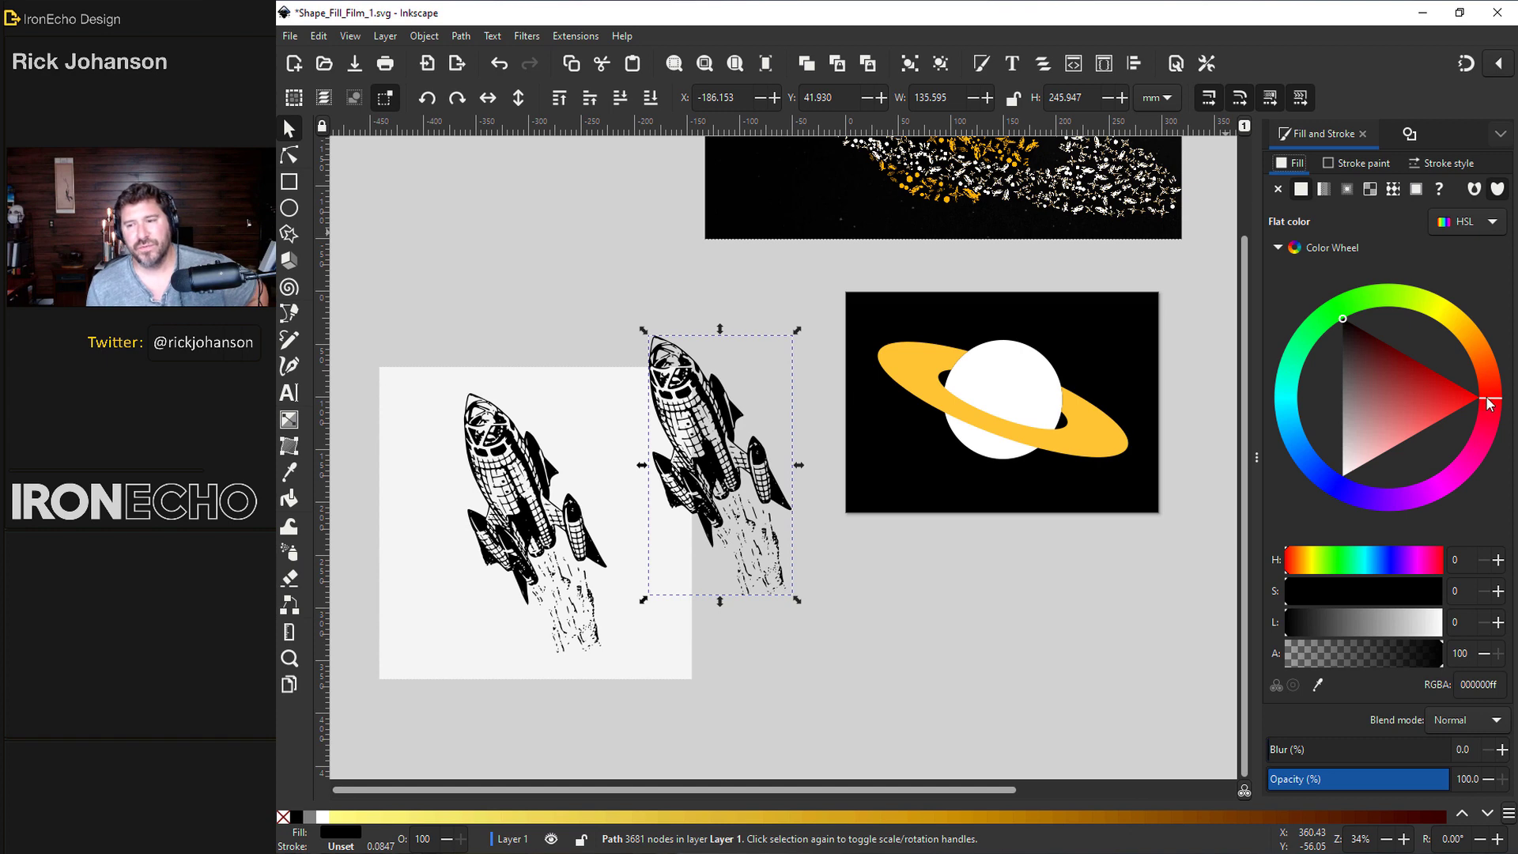
pyautogui.click(1408, 353)
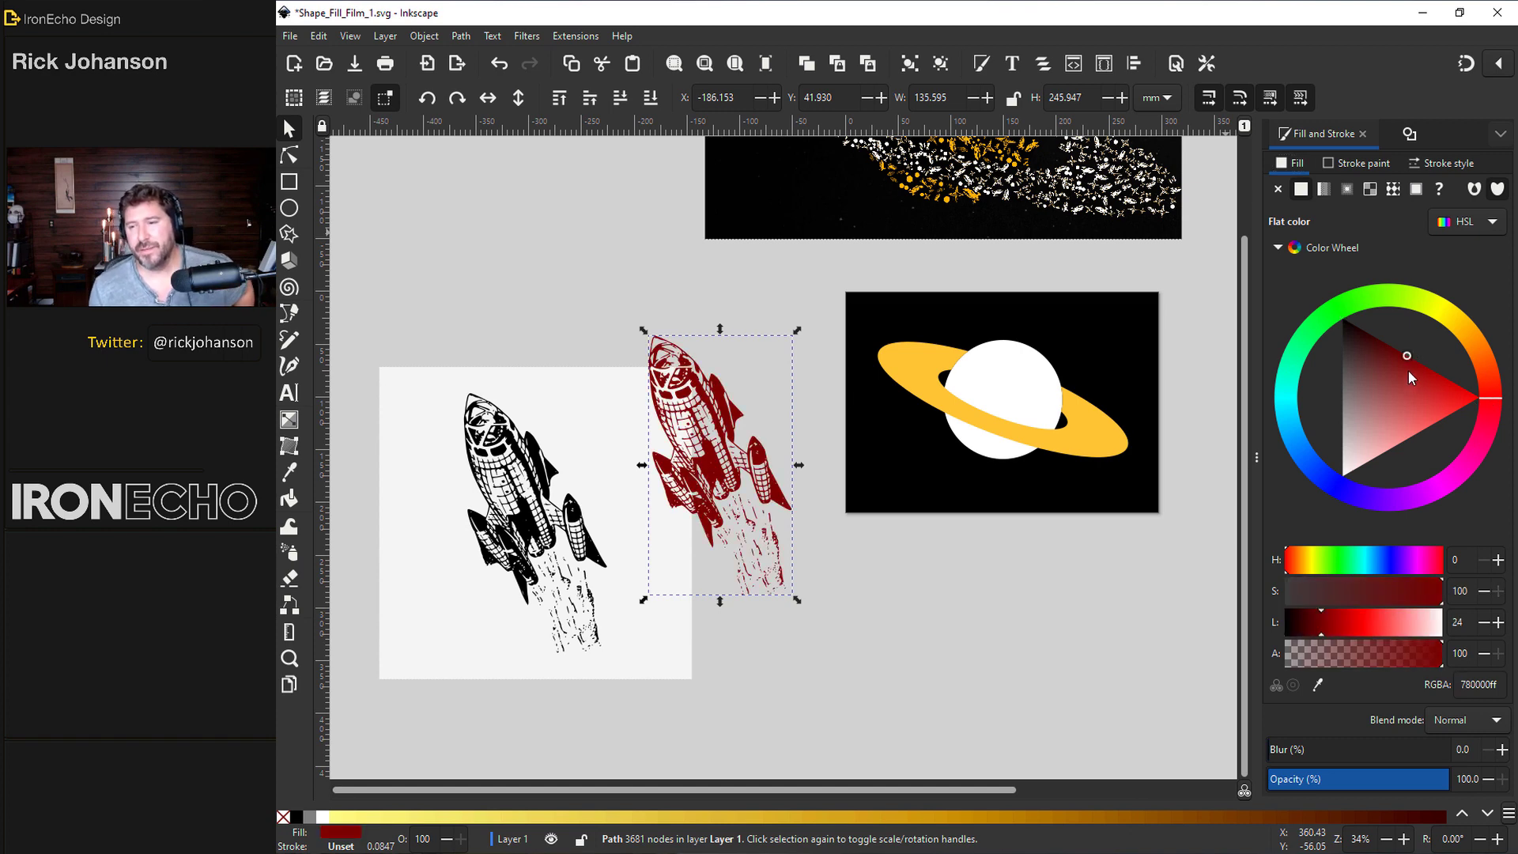
pyautogui.click(1419, 363)
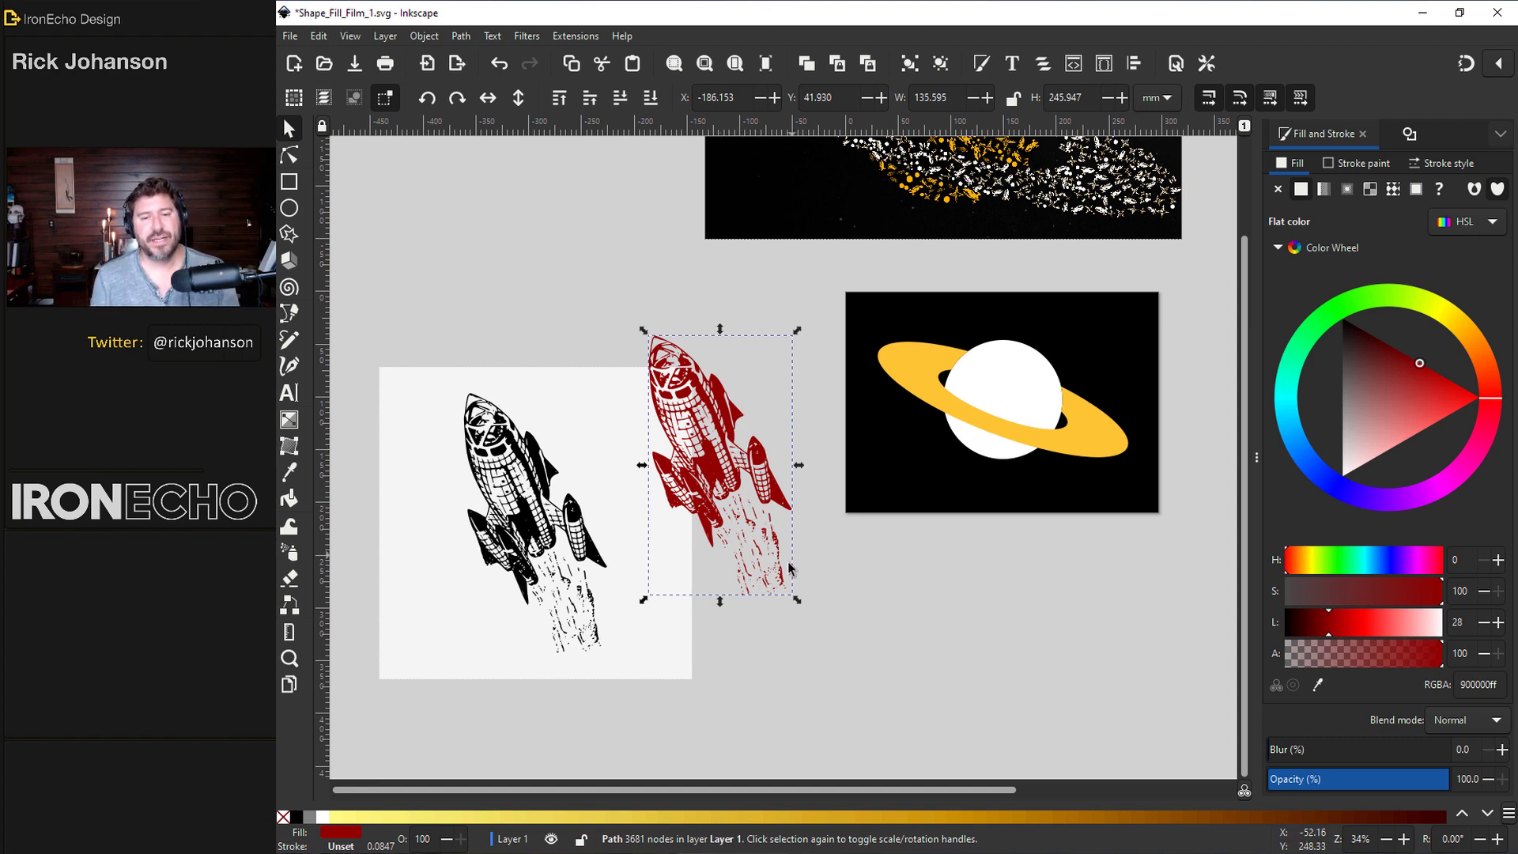
# Step: Delete the exhaust-speck nodes below the rocket, cutting the path from 3681 to 2751 nodes
pyautogui.scroll(4, 763, 538)
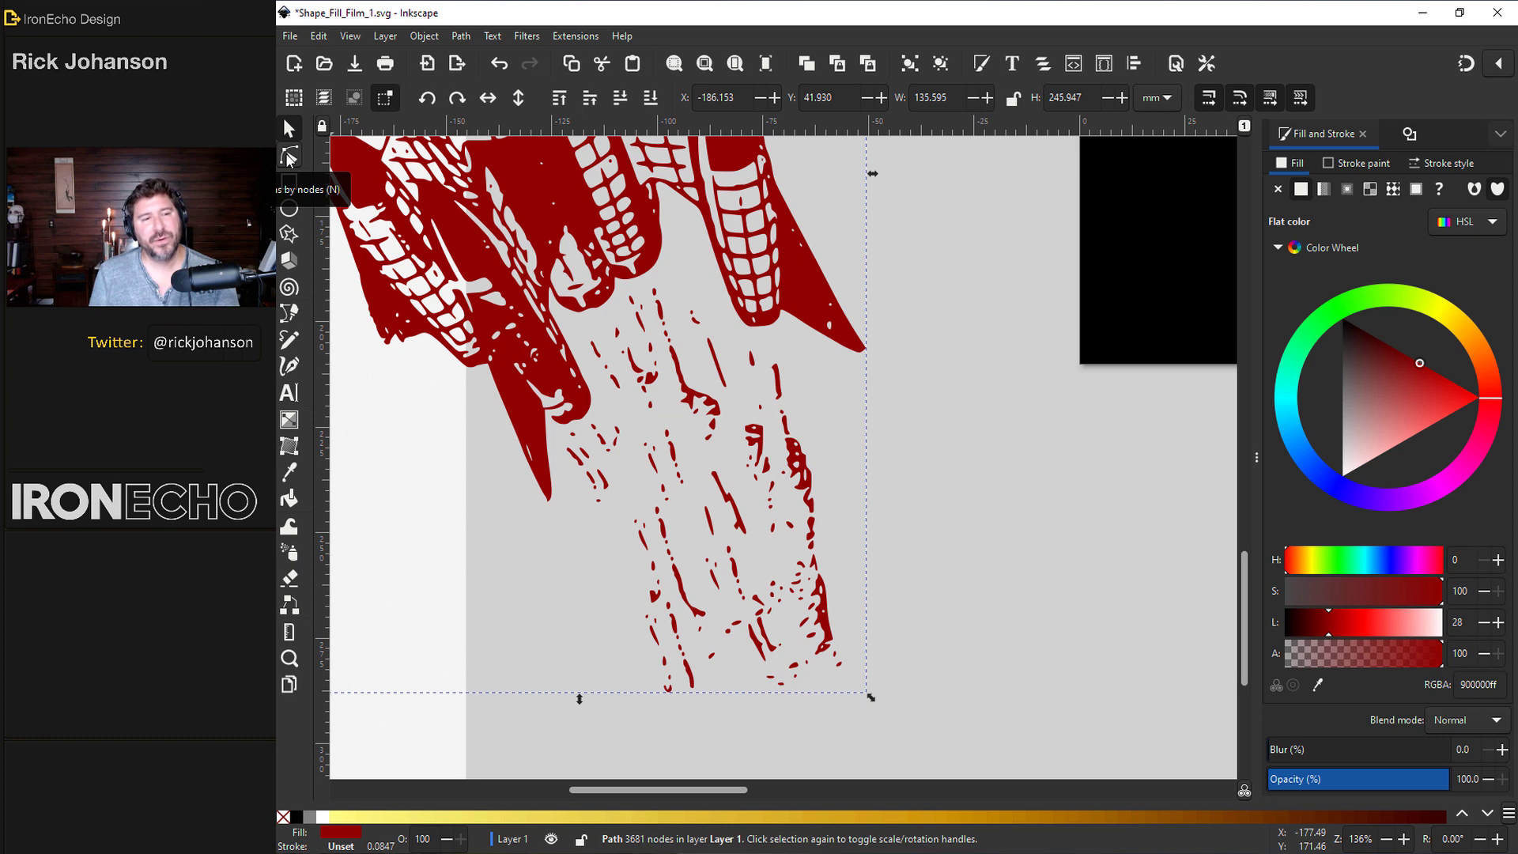
pyautogui.click(290, 157)
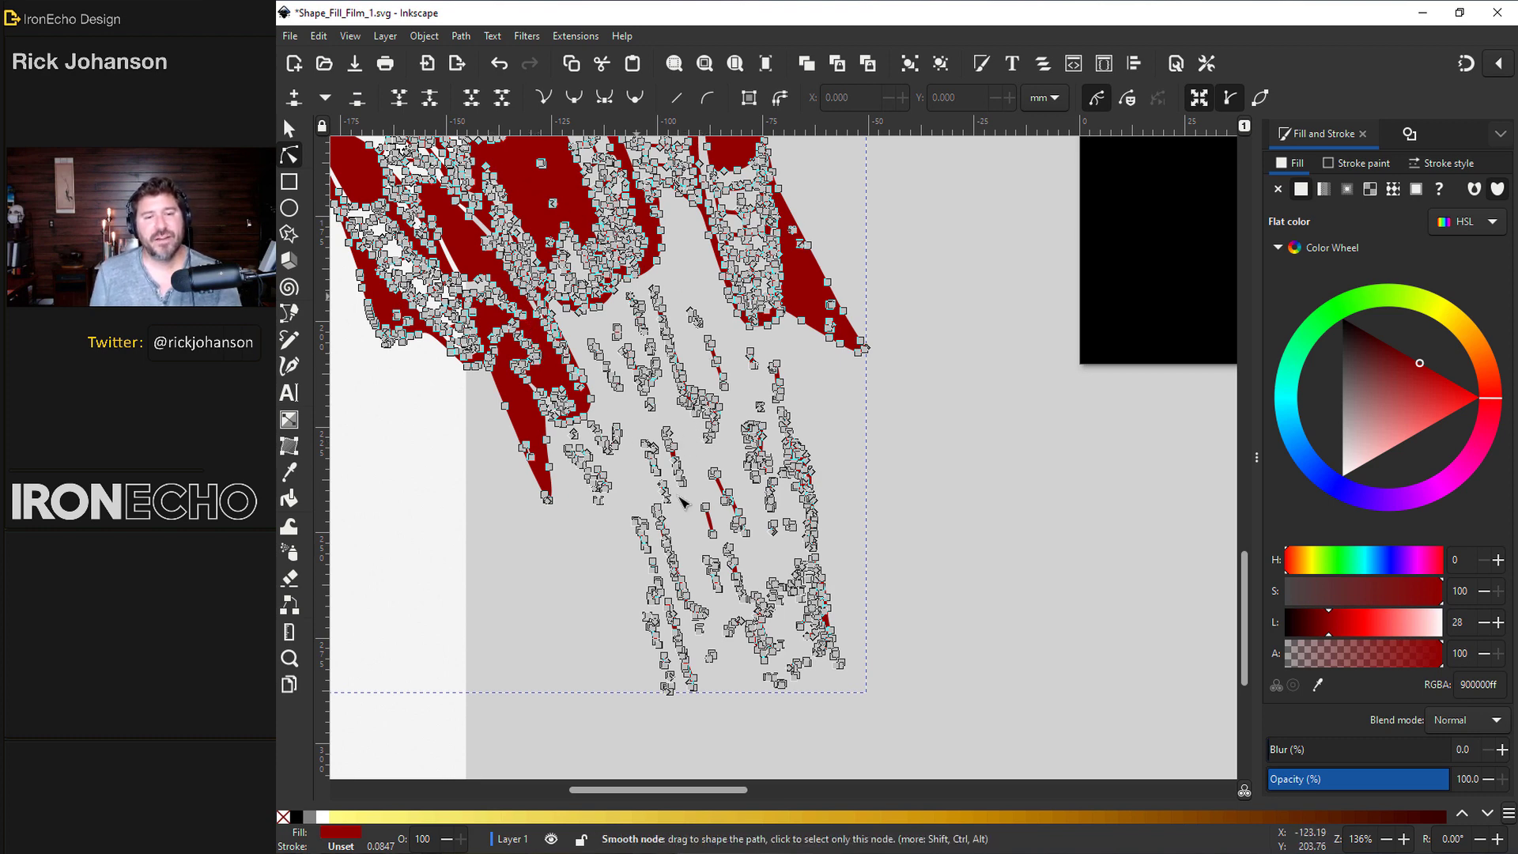
pyautogui.moveTo(937, 720); pyautogui.dragTo(621, 376)
pyautogui.press('Delete')
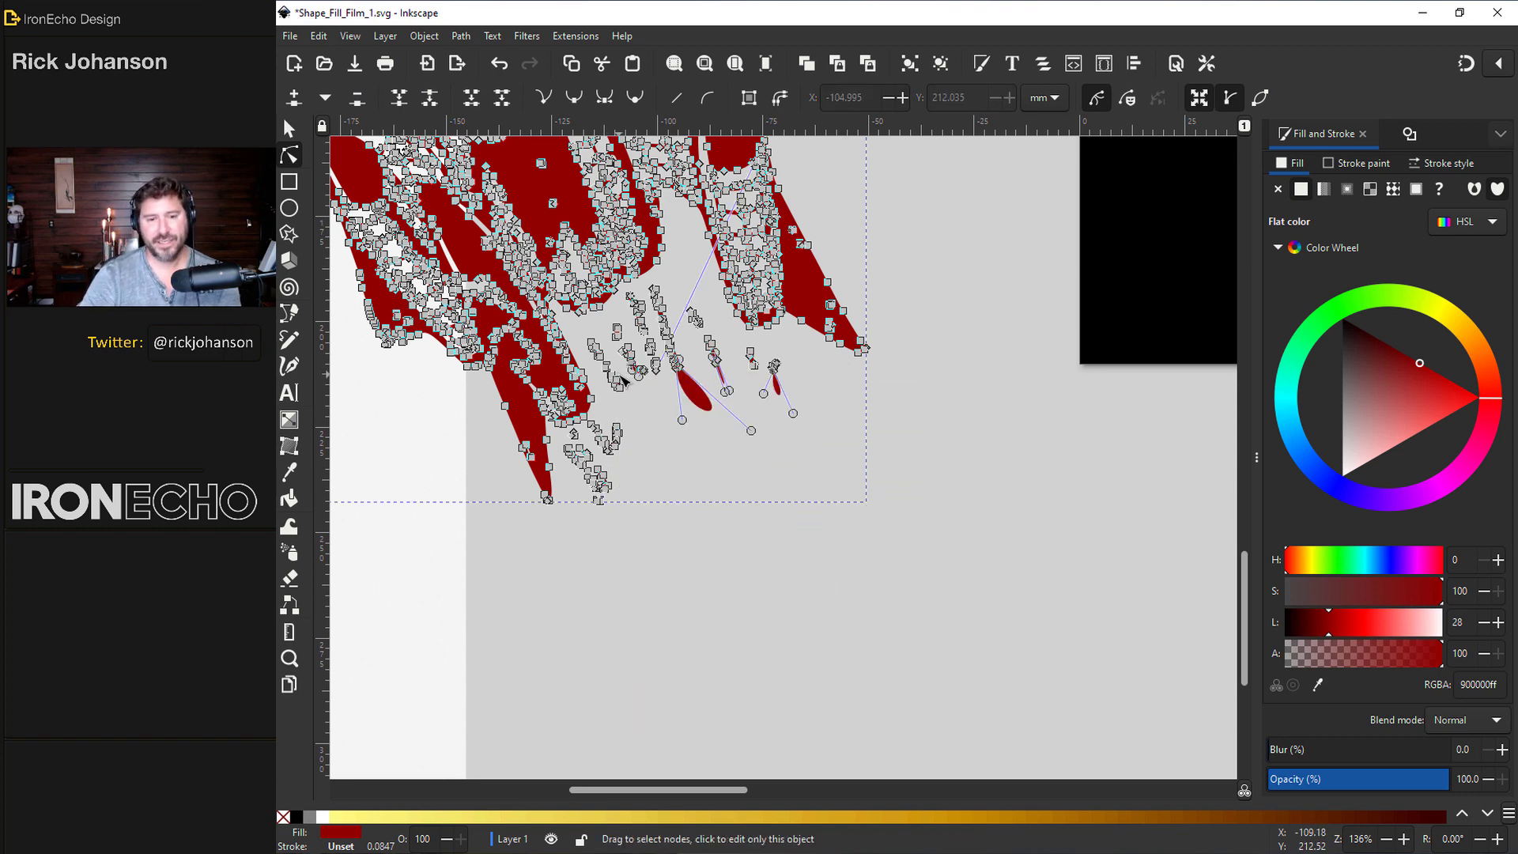
pyautogui.moveTo(637, 366); pyautogui.dragTo(584, 299)
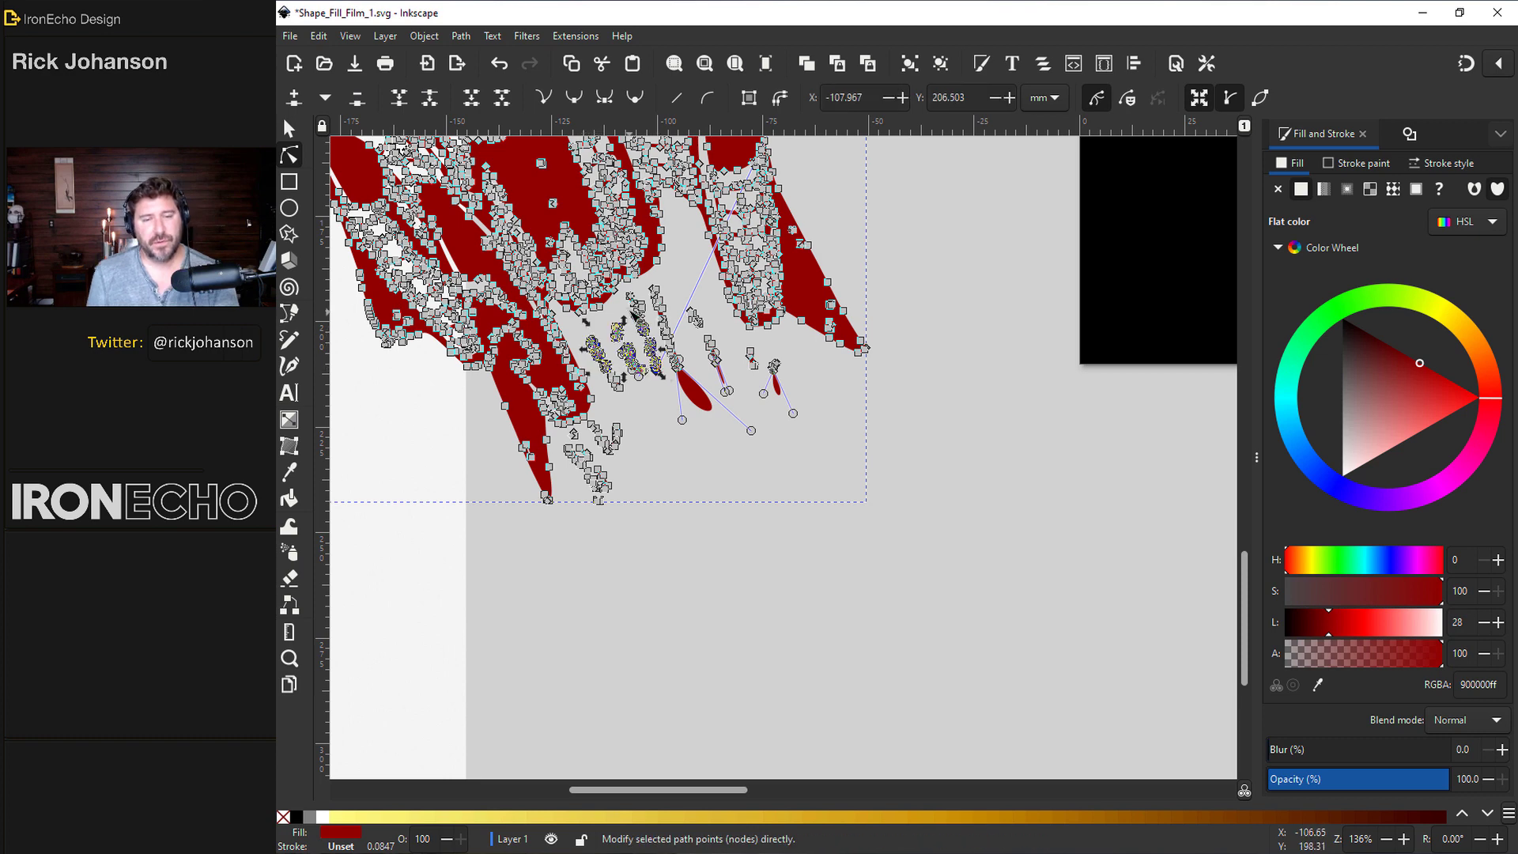
pyautogui.moveTo(680, 275); pyautogui.dragTo(621, 363)
pyautogui.moveTo(813, 441); pyautogui.dragTo(671, 367)
pyautogui.moveTo(660, 427); pyautogui.dragTo(559, 525)
pyautogui.press('Delete')
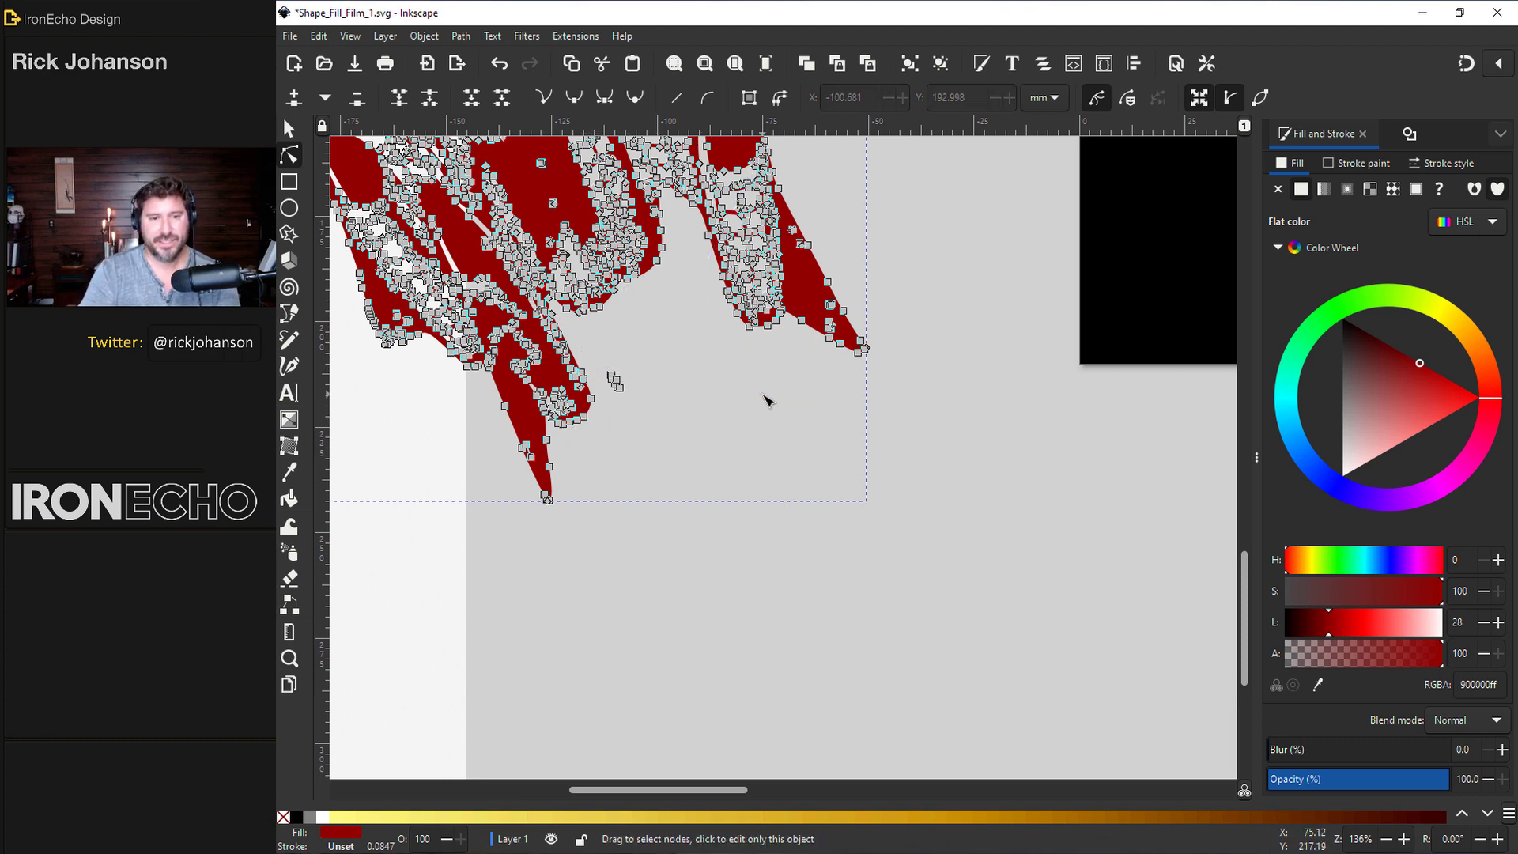
pyautogui.scroll(-3, 762, 400)
pyautogui.click(292, 130)
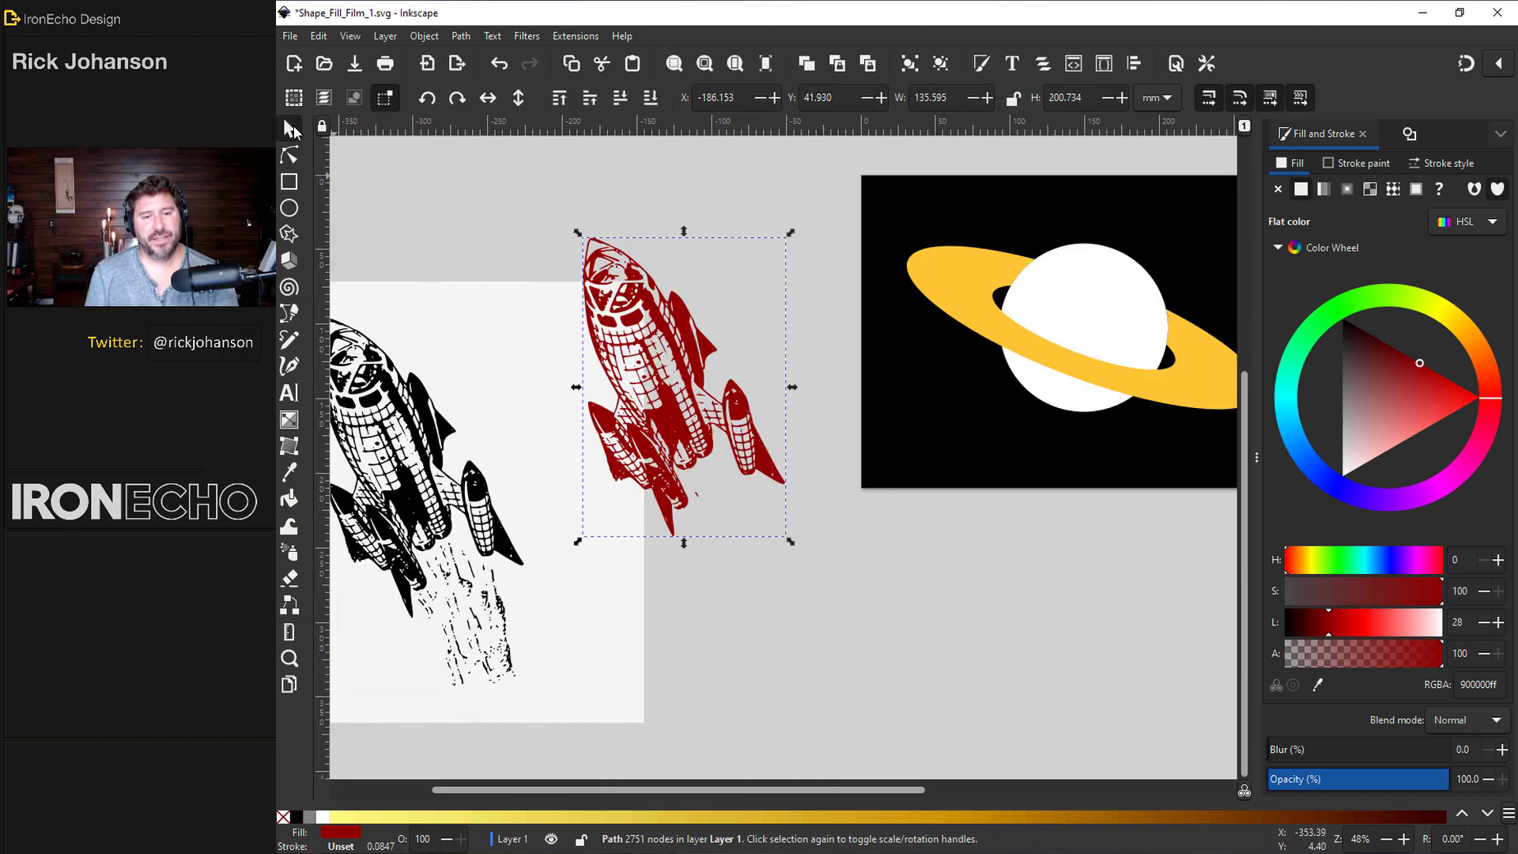
# Step: Erase the stray red sliver below the rocket with the Eraser in cut-out-from-paths mode
pyautogui.scroll(6, 706, 505)
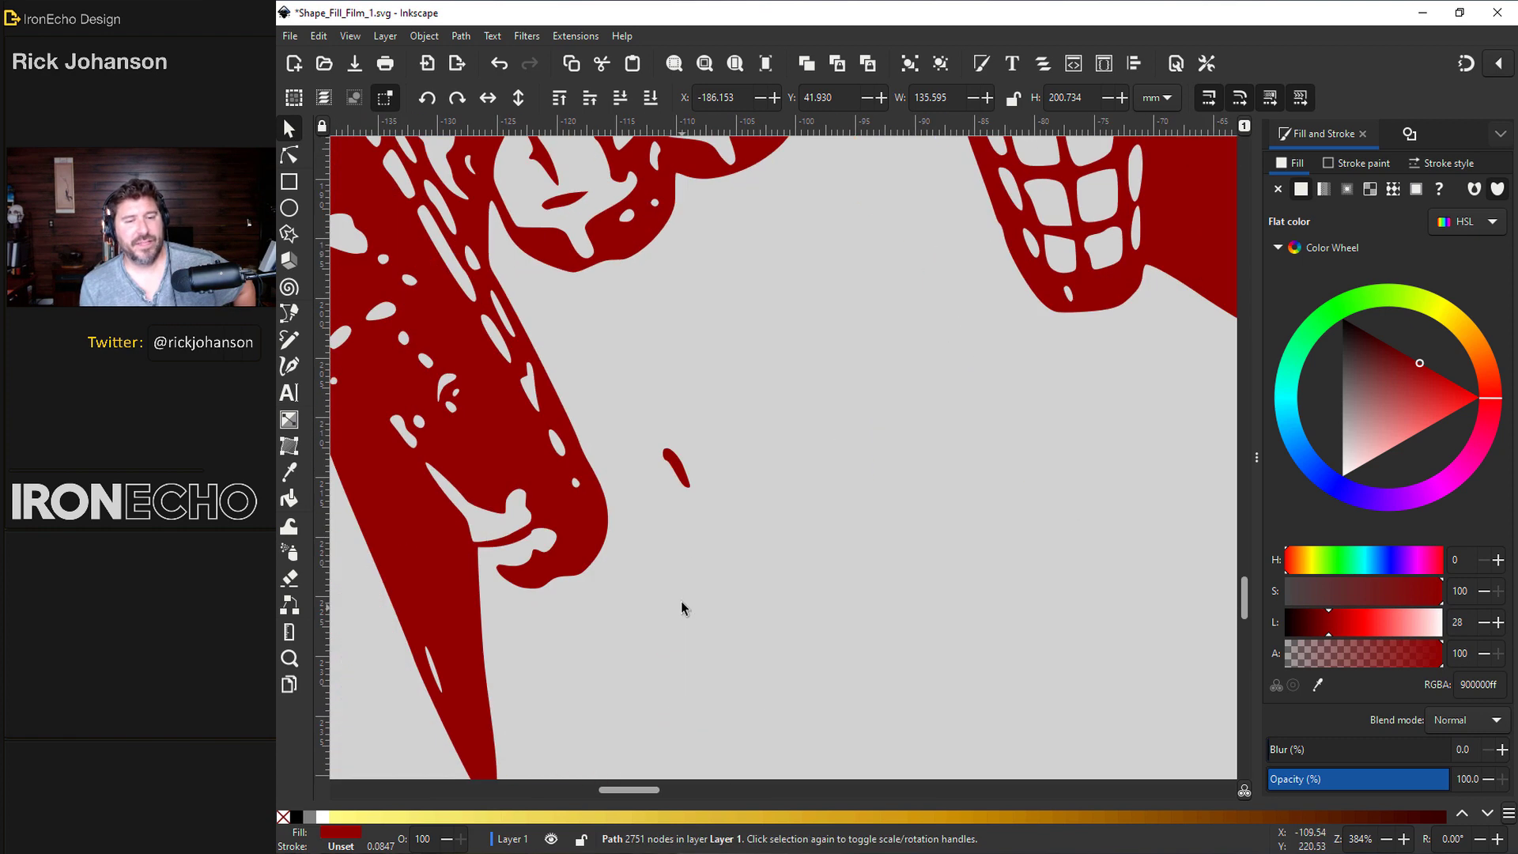
pyautogui.click(290, 578)
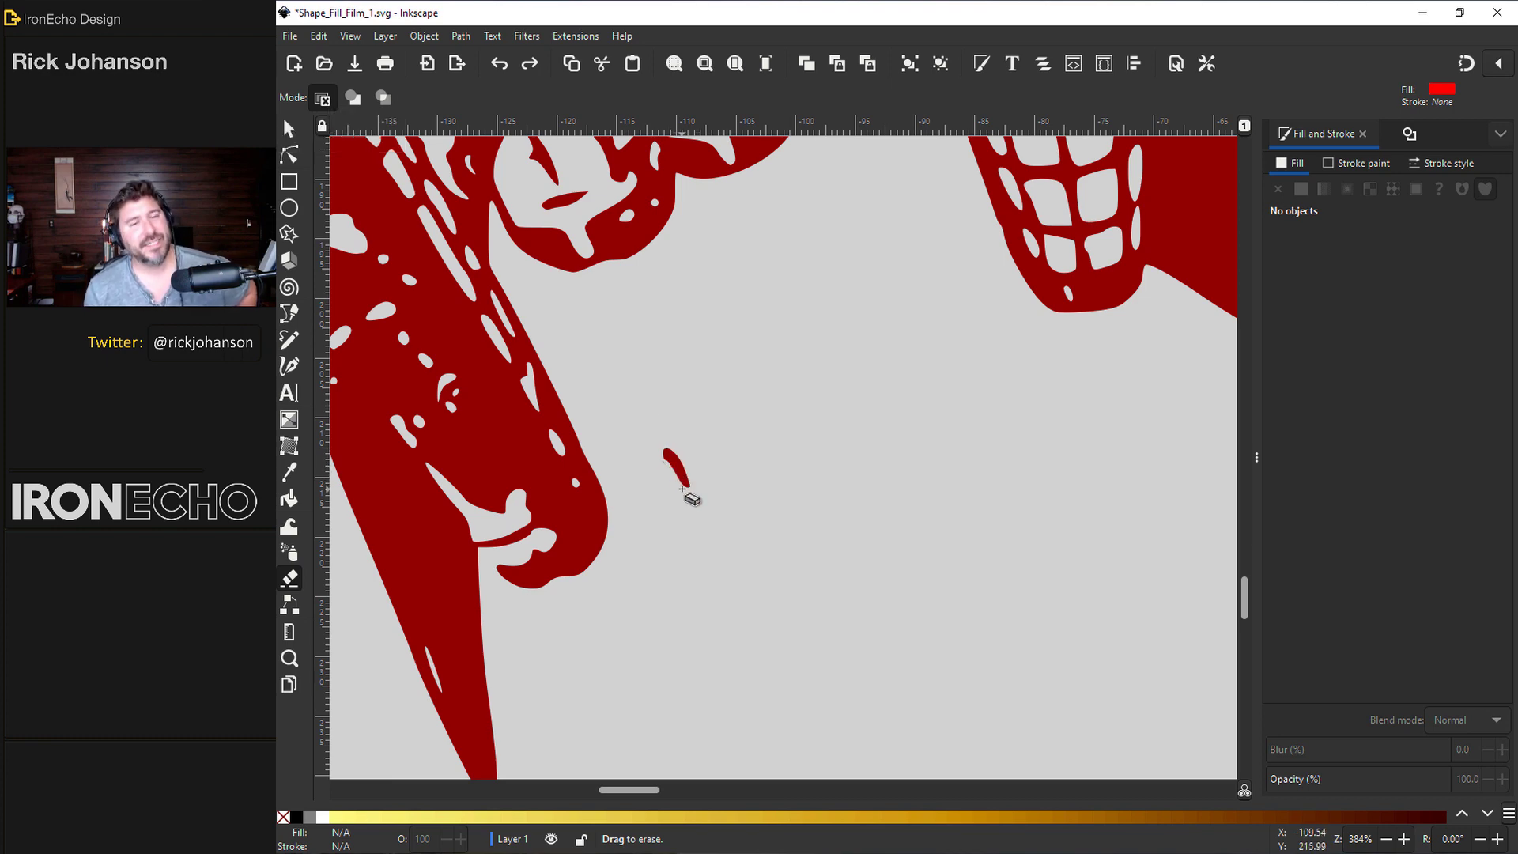
pyautogui.moveTo(651, 441); pyautogui.dragTo(713, 501)
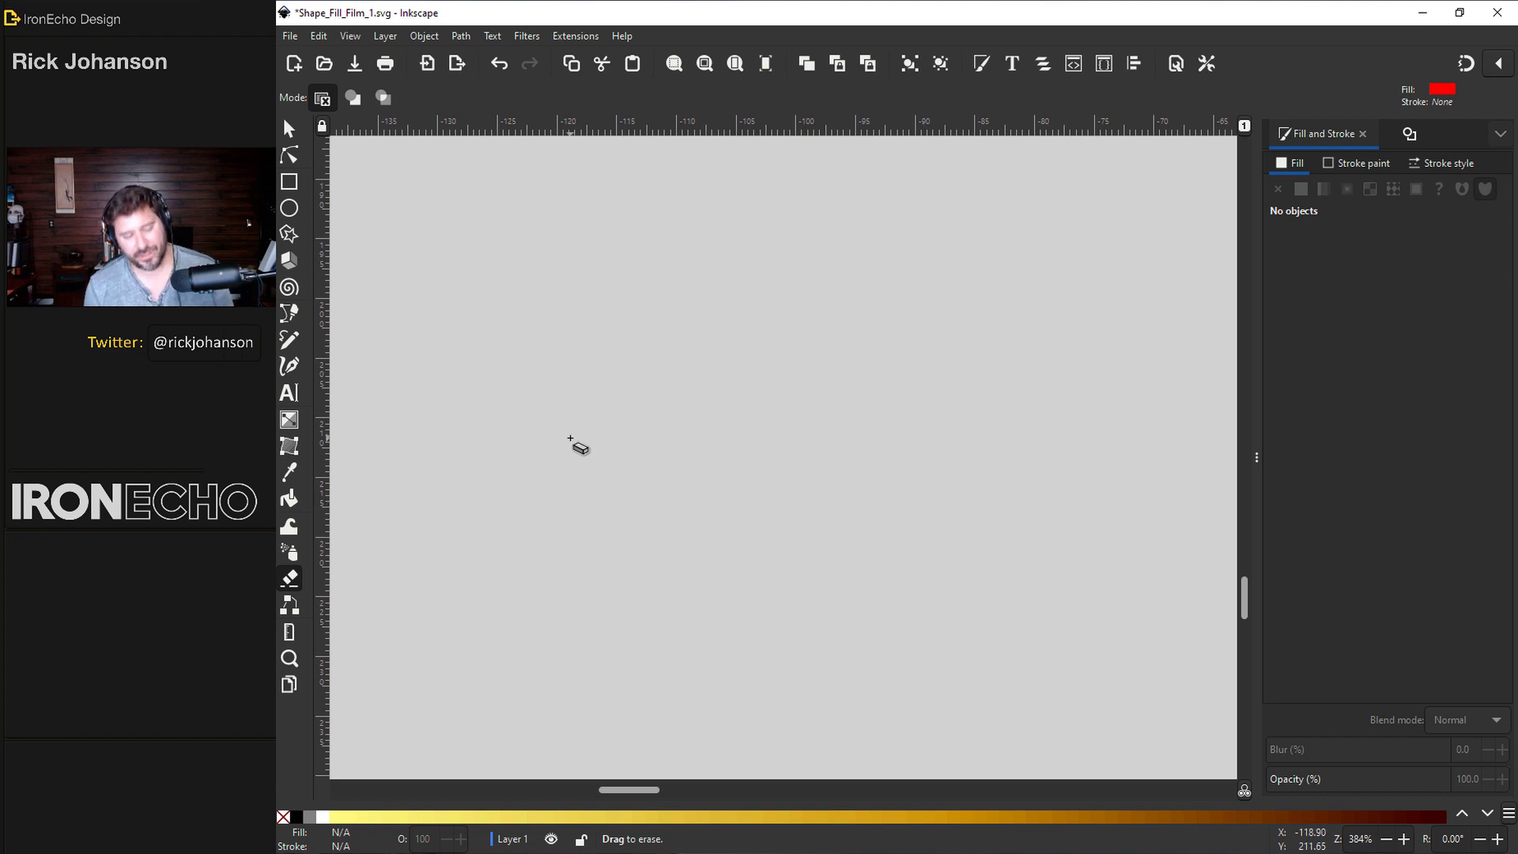
pyautogui.hotkey('ctrl', 'z')
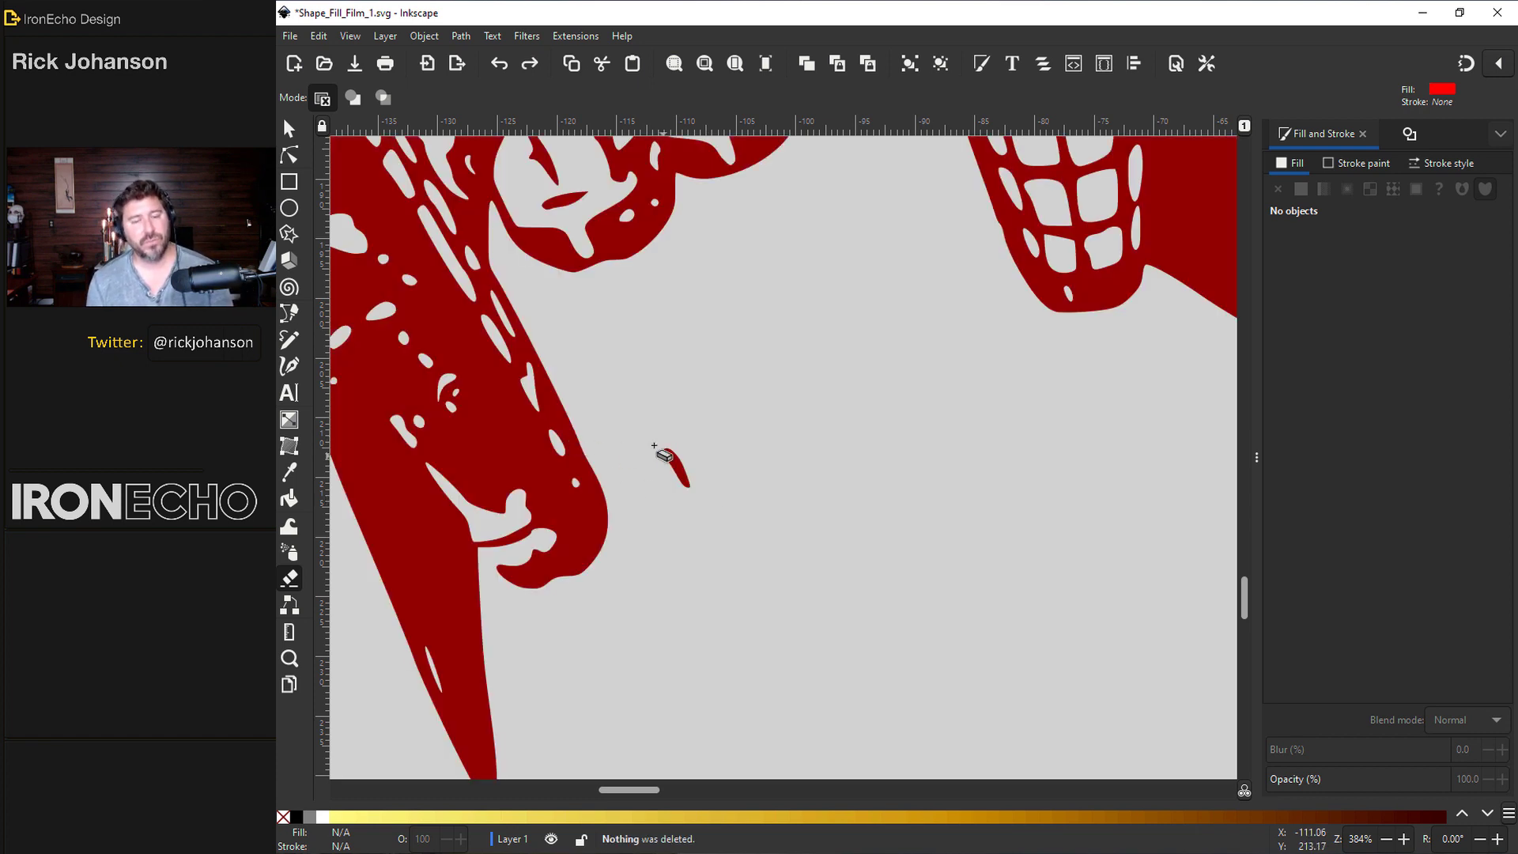
pyautogui.click(353, 101)
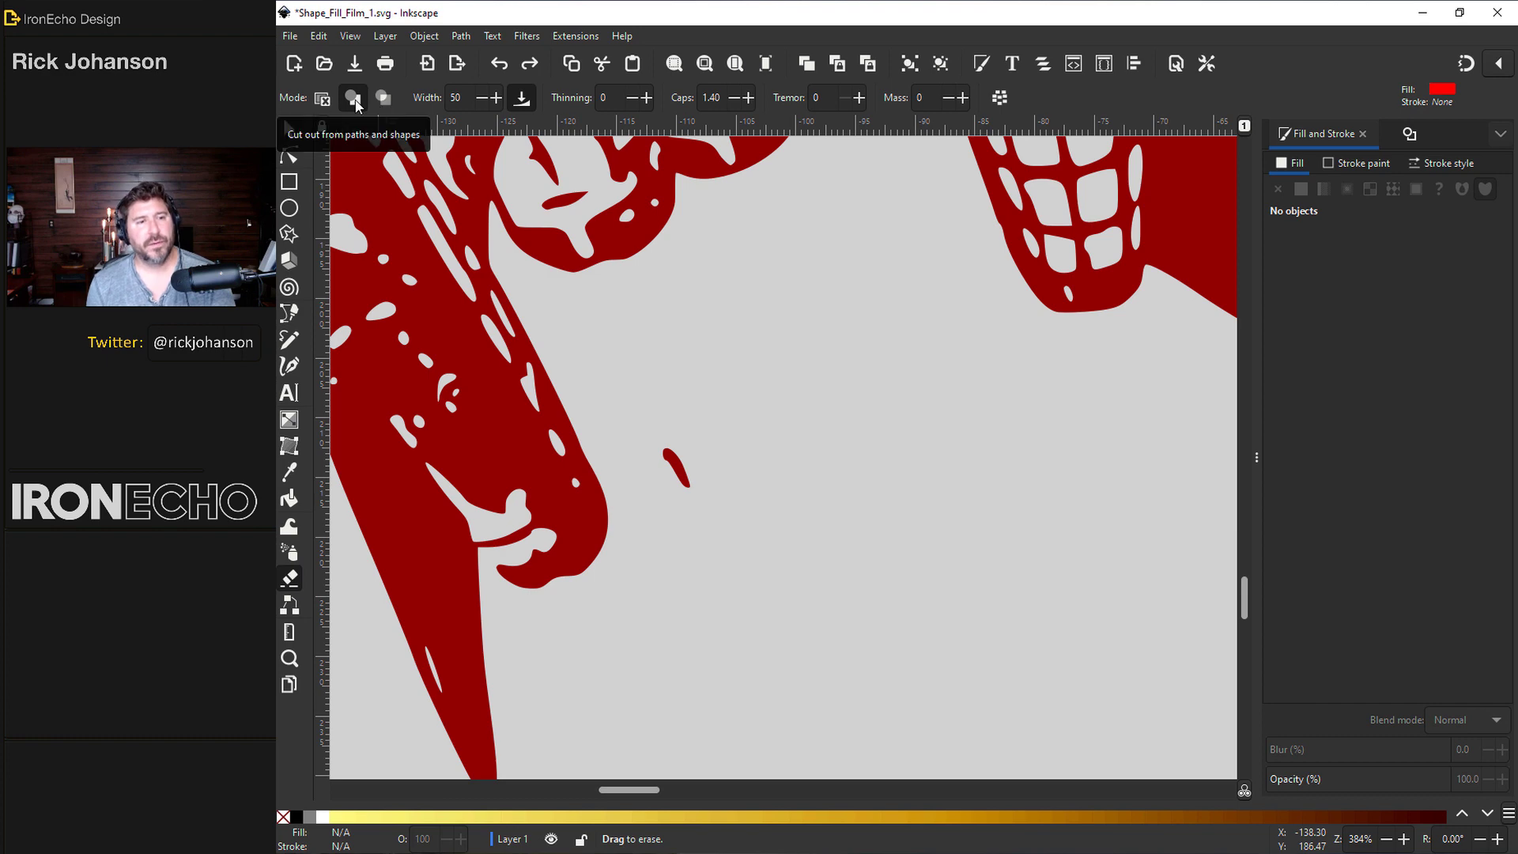
pyautogui.moveTo(618, 382); pyautogui.dragTo(728, 522)
pyautogui.keyDown('ctrl'); pyautogui.scroll(-4, 696, 301); pyautogui.keyUp('ctrl')
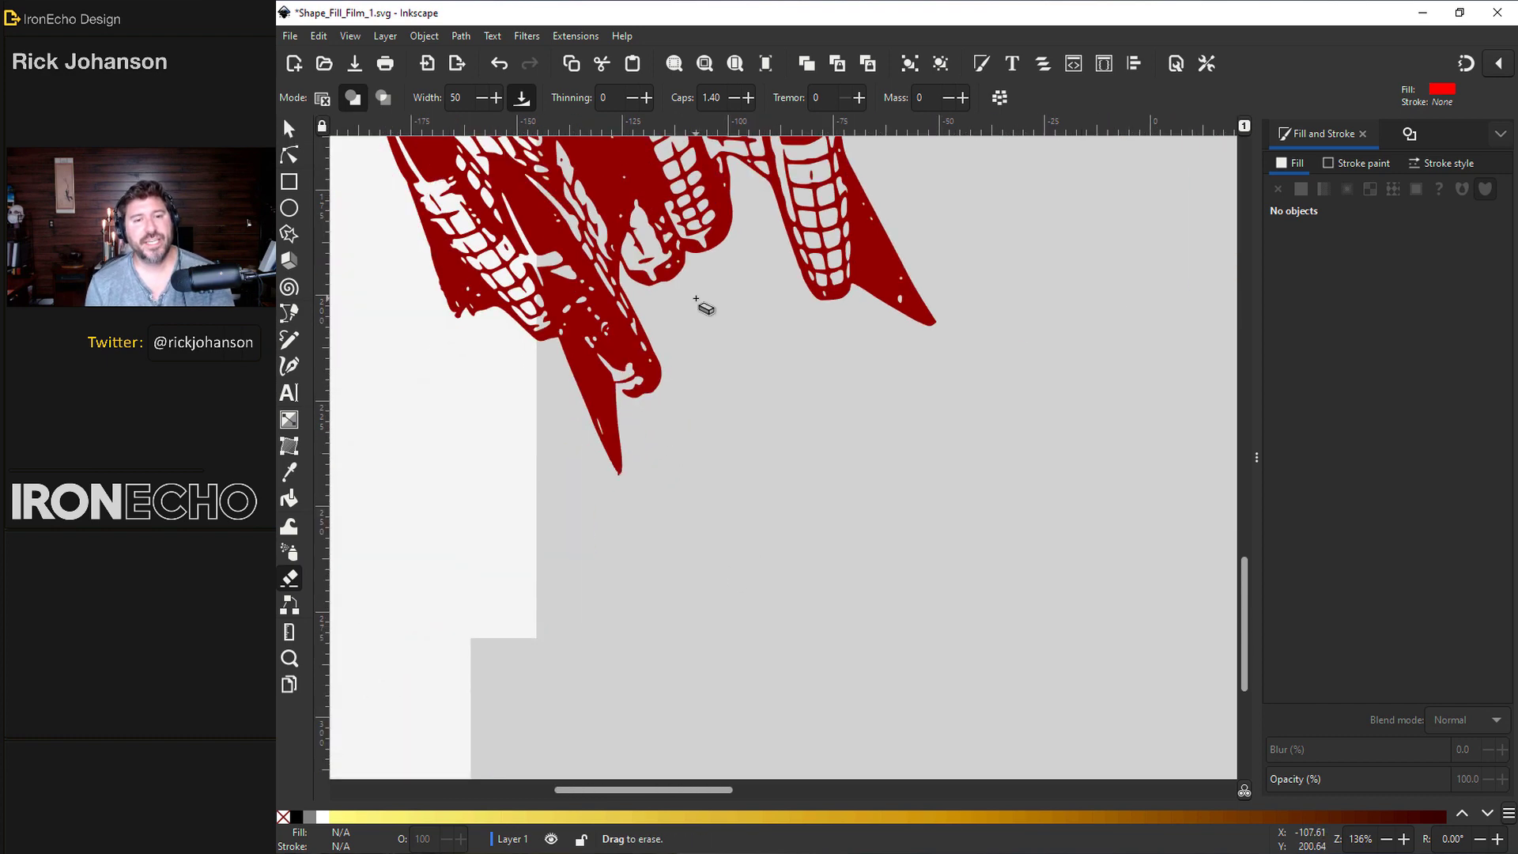
pyautogui.scroll(8, 652, 319)
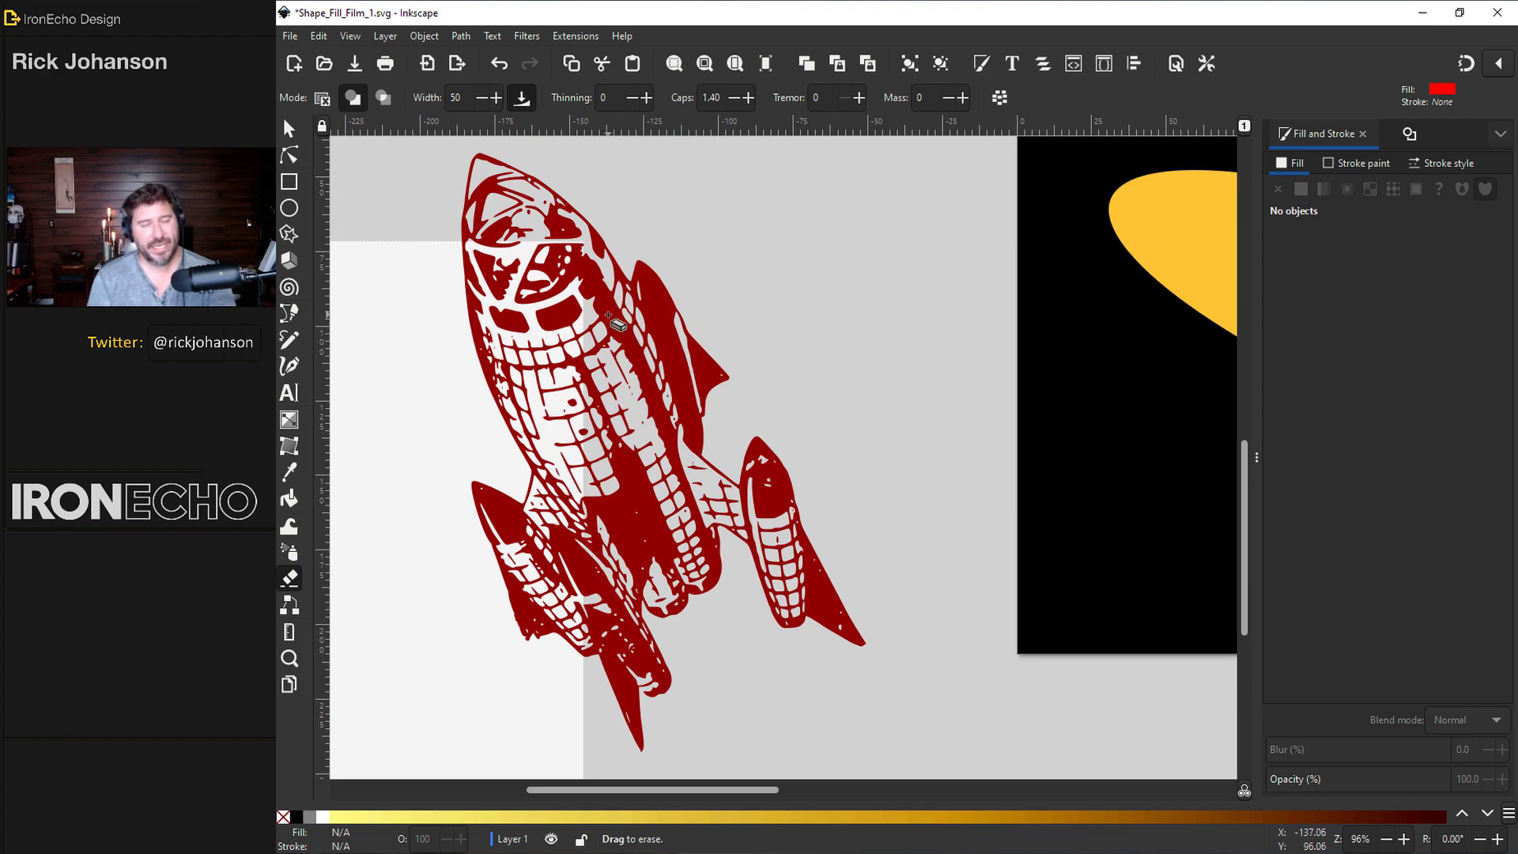
# Step: Scale the red rocket down to about 20 by 30 mm
pyautogui.press('s')
pyautogui.click(615, 360)
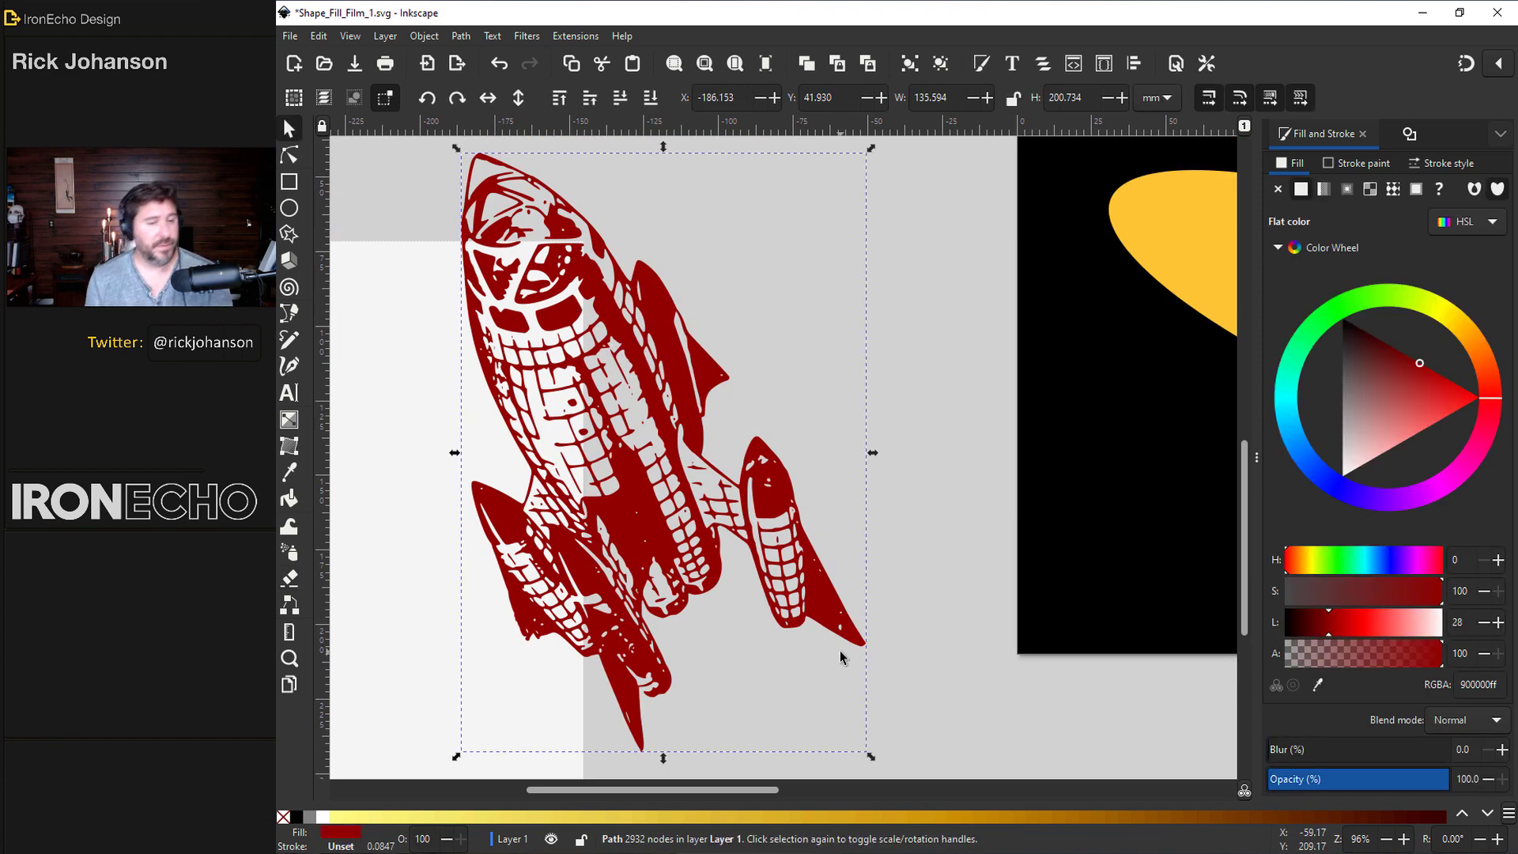
pyautogui.moveTo(871, 759); pyautogui.dragTo(699, 519)
pyautogui.press('3')
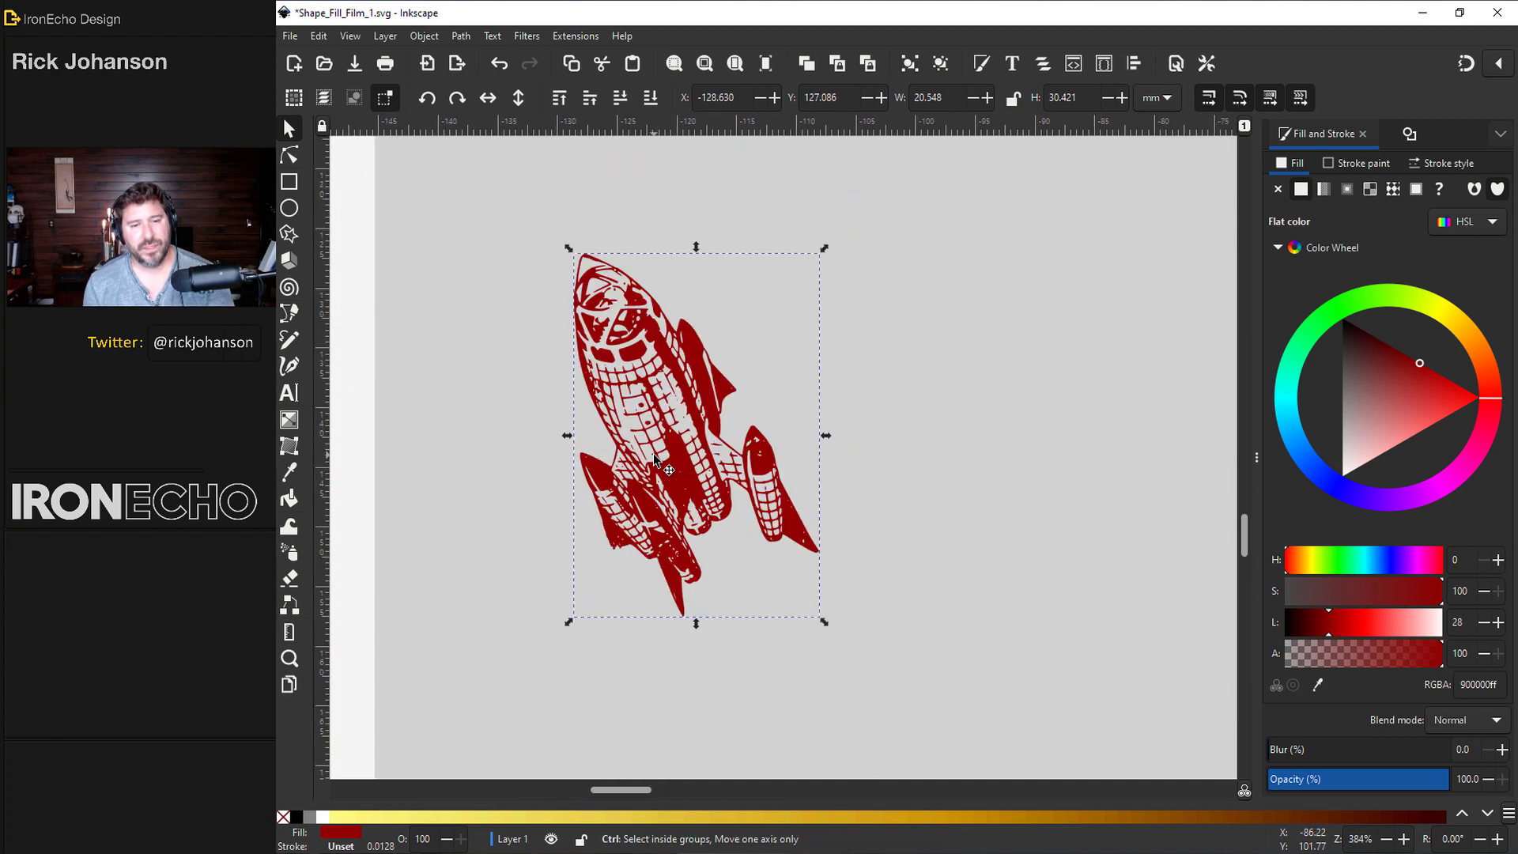
pyautogui.scroll(-2, 668, 467)
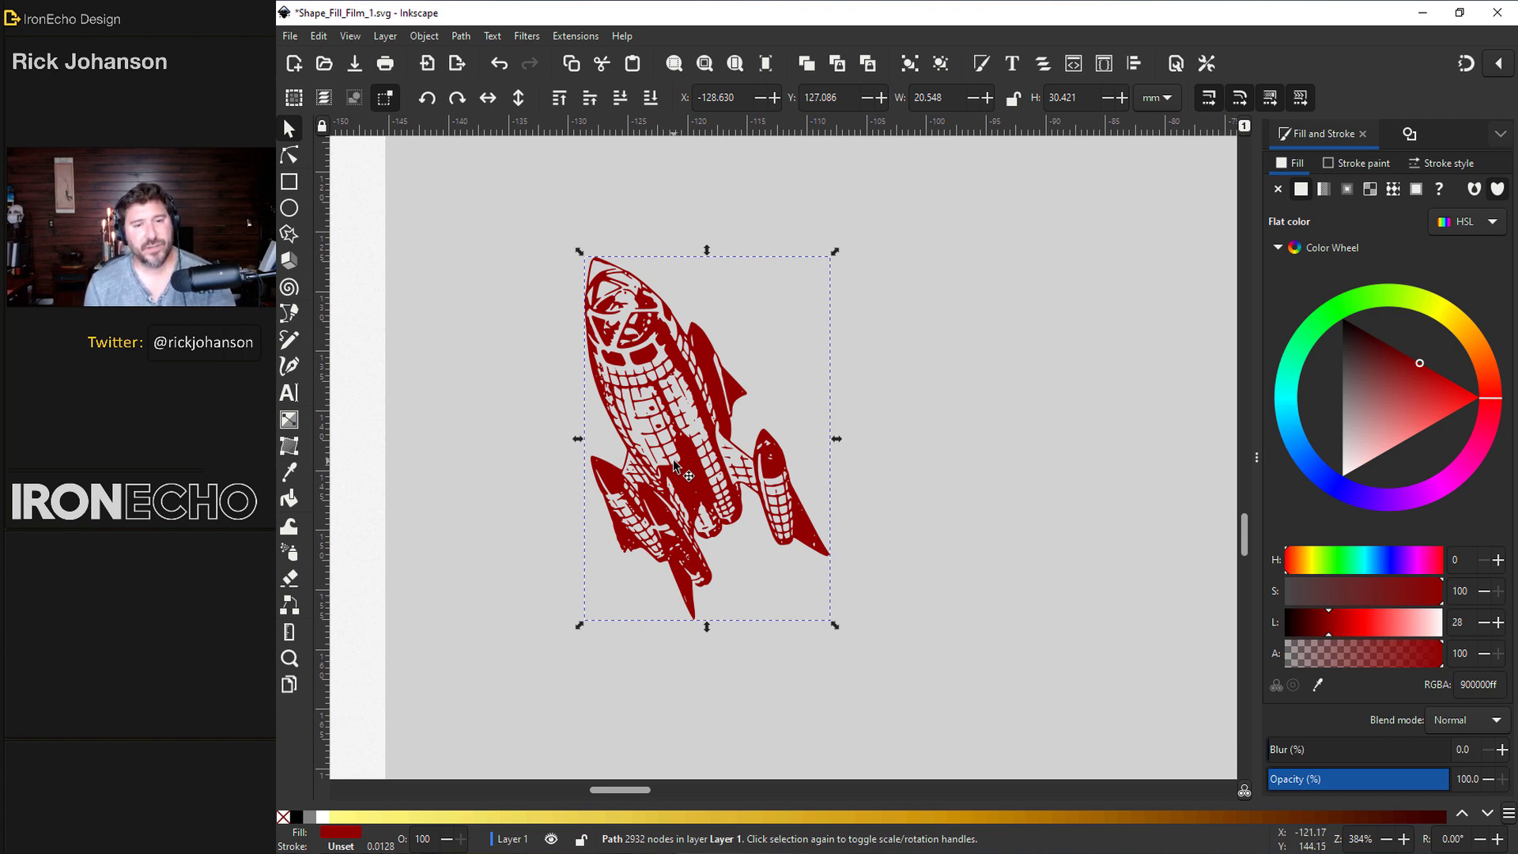
pyautogui.click(708, 372)
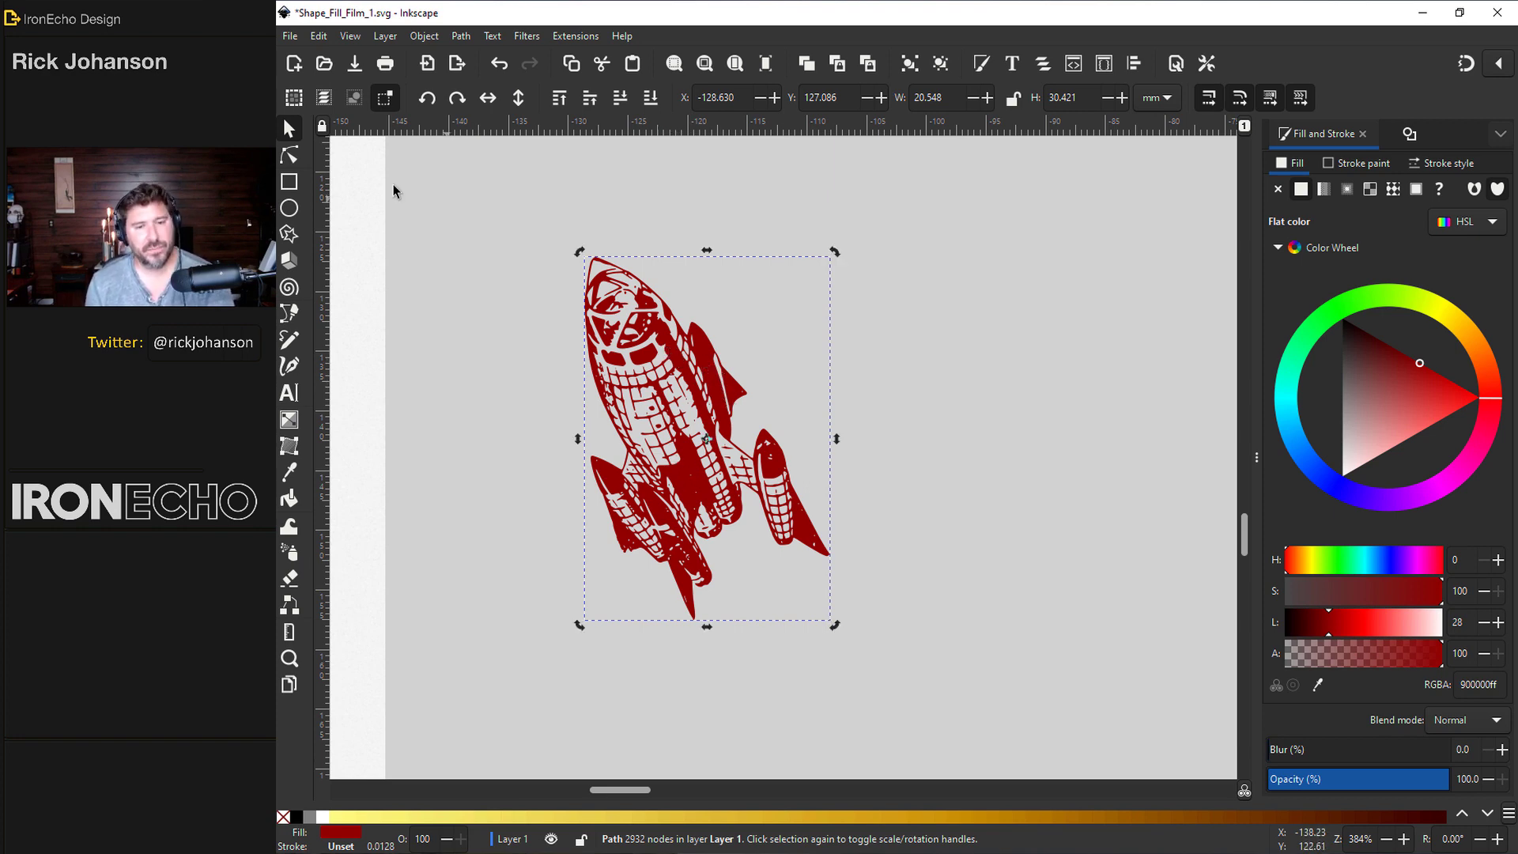
# Step: Simplify the red rocket's path with Path > Simplify
pyautogui.click(291, 158)
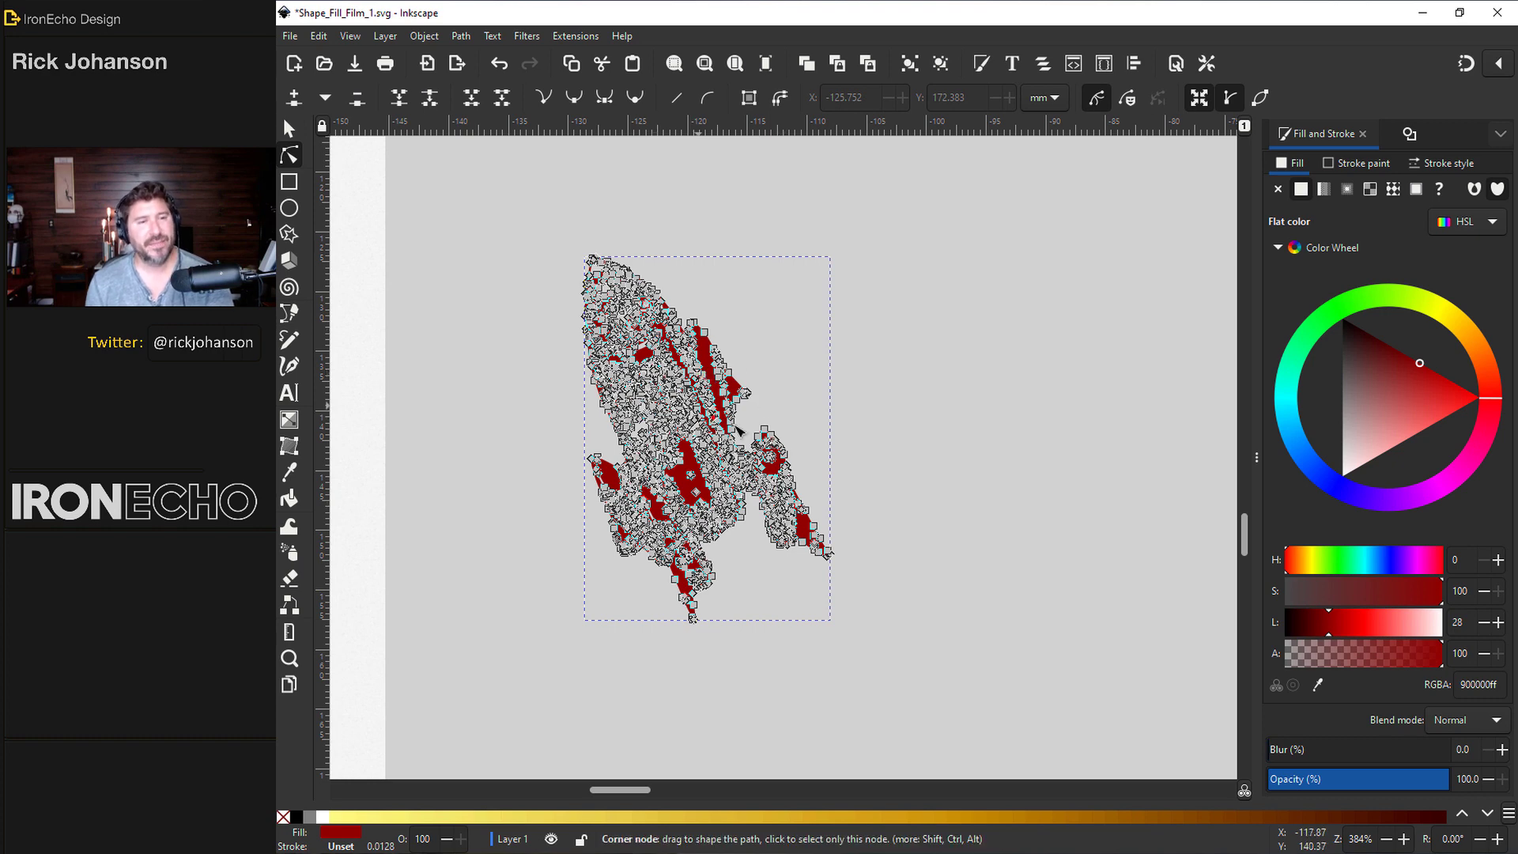
pyautogui.click(460, 35)
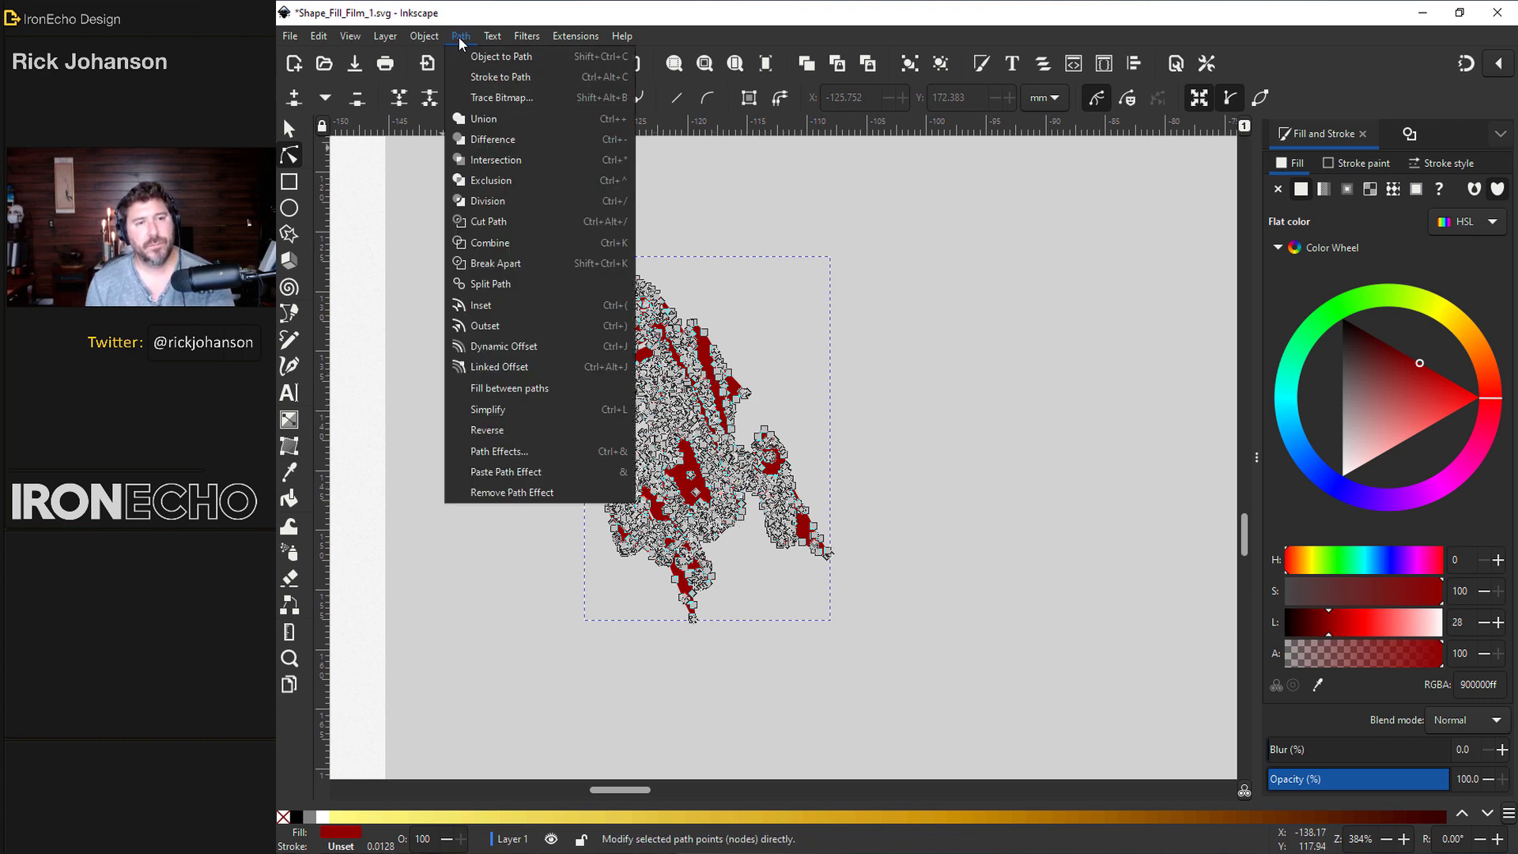
pyautogui.click(512, 416)
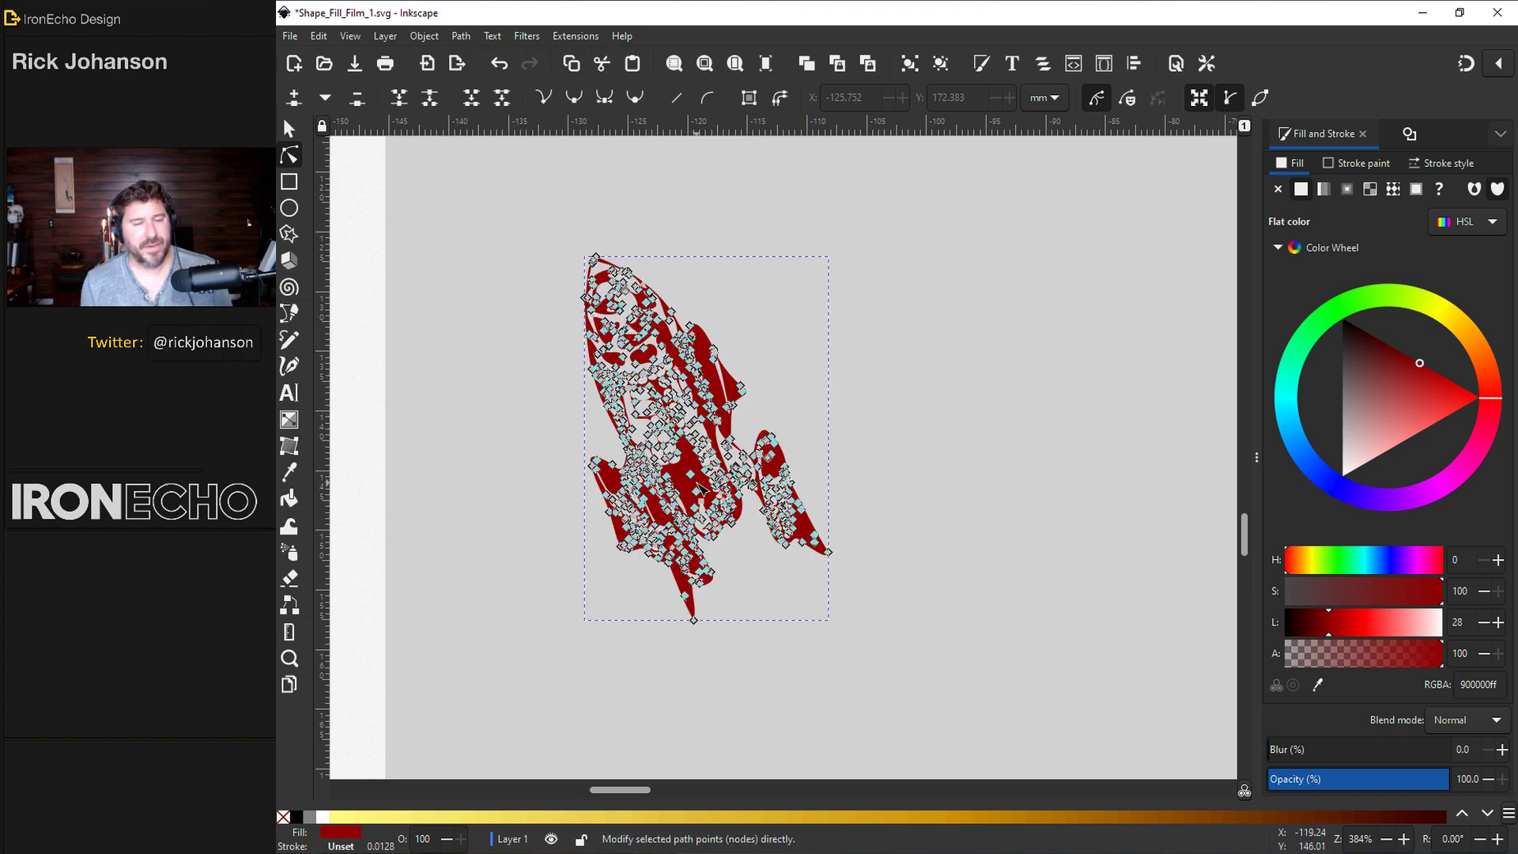
# Step: Delete the original rocket photo, leaving only the vector rocket
pyautogui.press('s')
pyautogui.press('5')
pyautogui.click(652, 540)
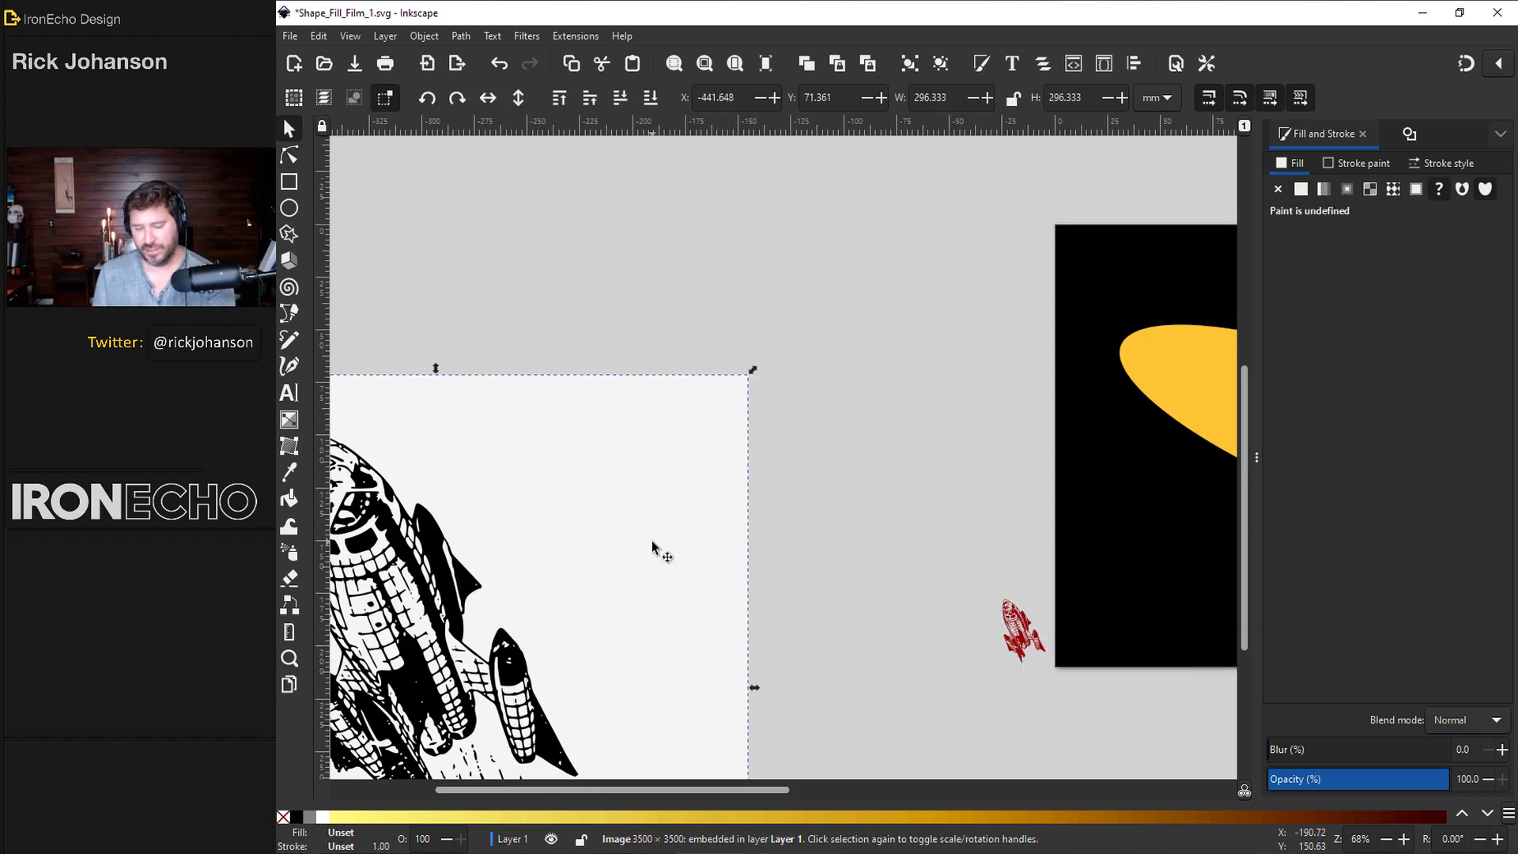
pyautogui.press('Delete')
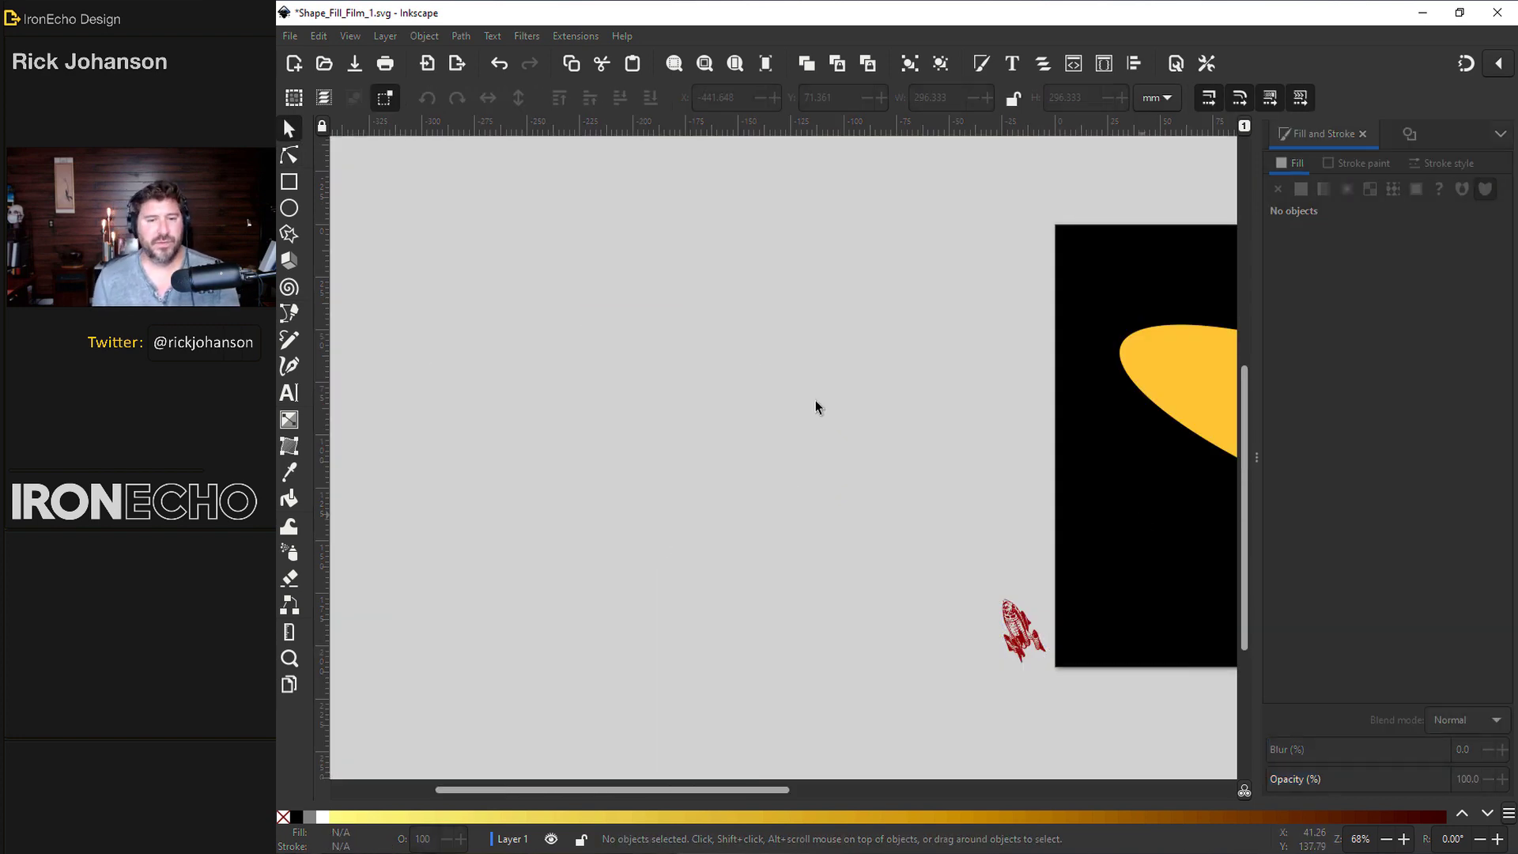
# Step: Paste the 4000 × 4000 star image and scale it down
pyautogui.hotkey('ctrl', 'v')
pyautogui.keyDown('ctrl'); pyautogui.scroll(-5, 830, 400); pyautogui.keyUp('ctrl')
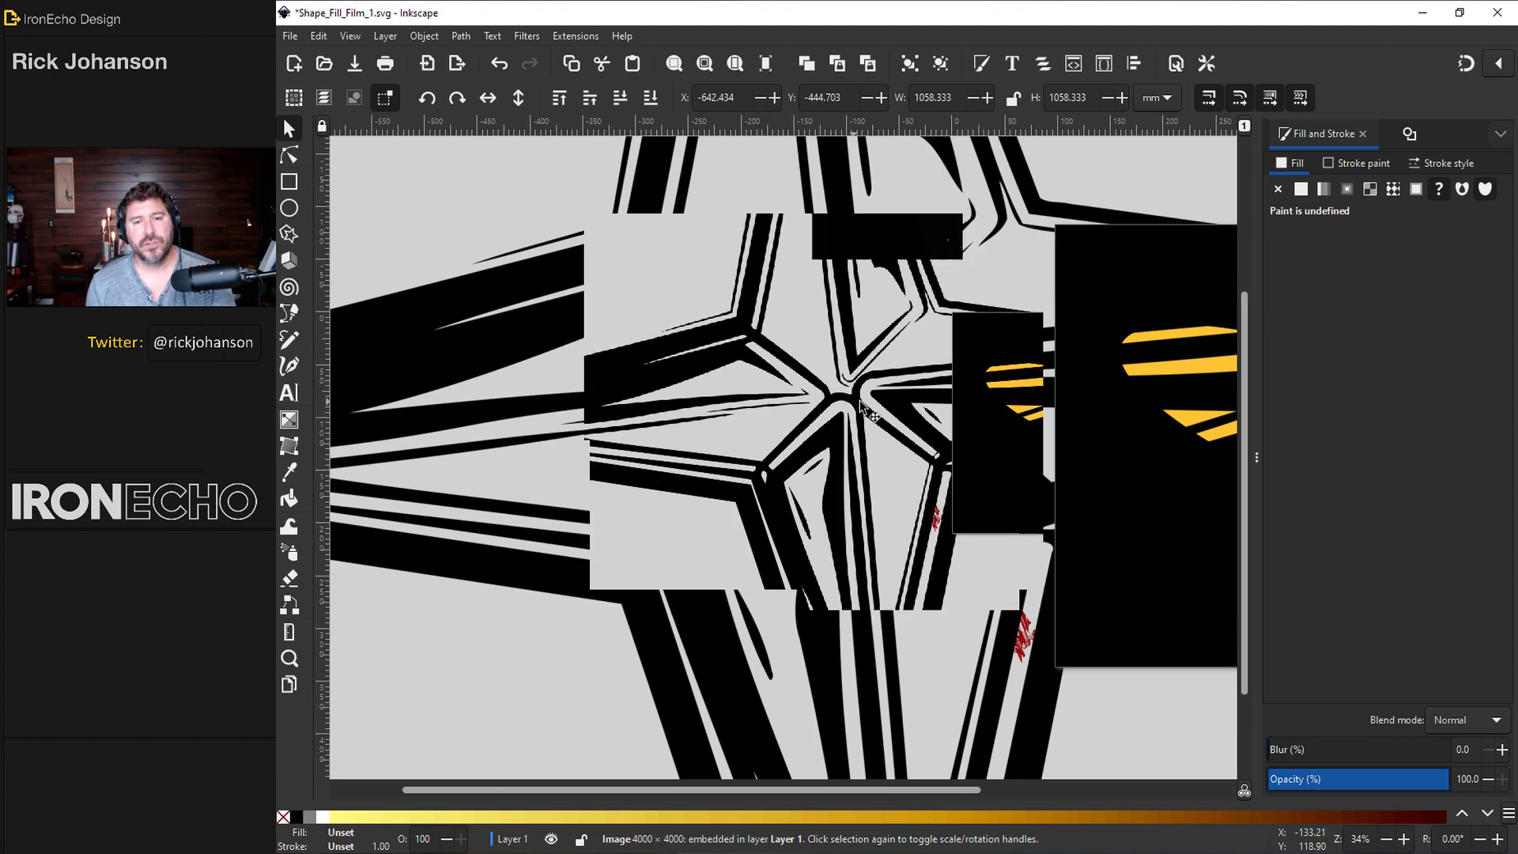
pyautogui.moveTo(1052, 680); pyautogui.dragTo(949, 495)
pyautogui.press('3')
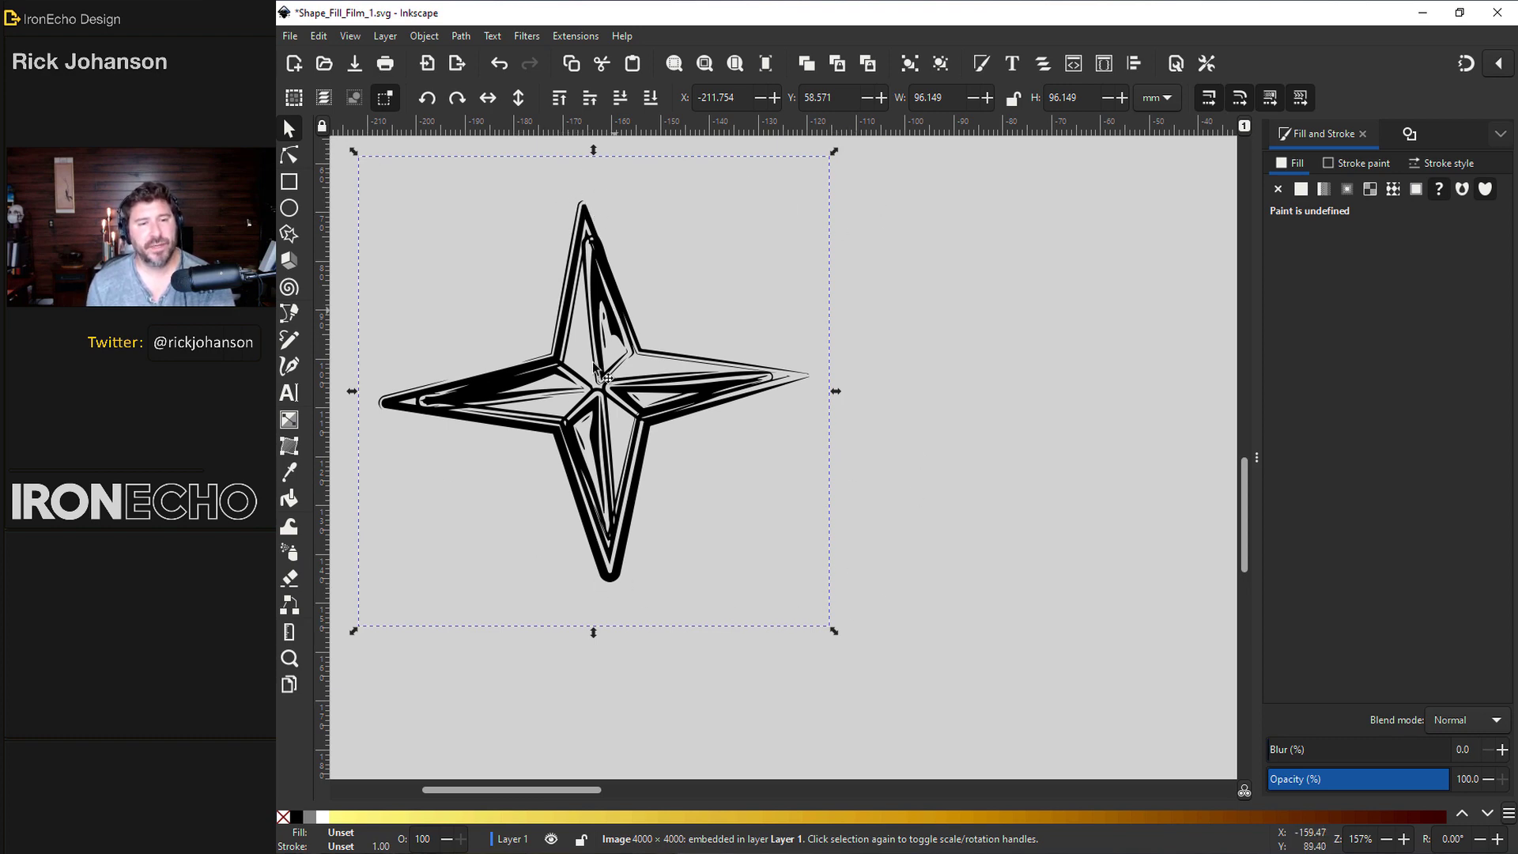
# Step: Trace the star at a 0.450 cutoff, move the path aside, and simplify it
pyautogui.click(1409, 136)
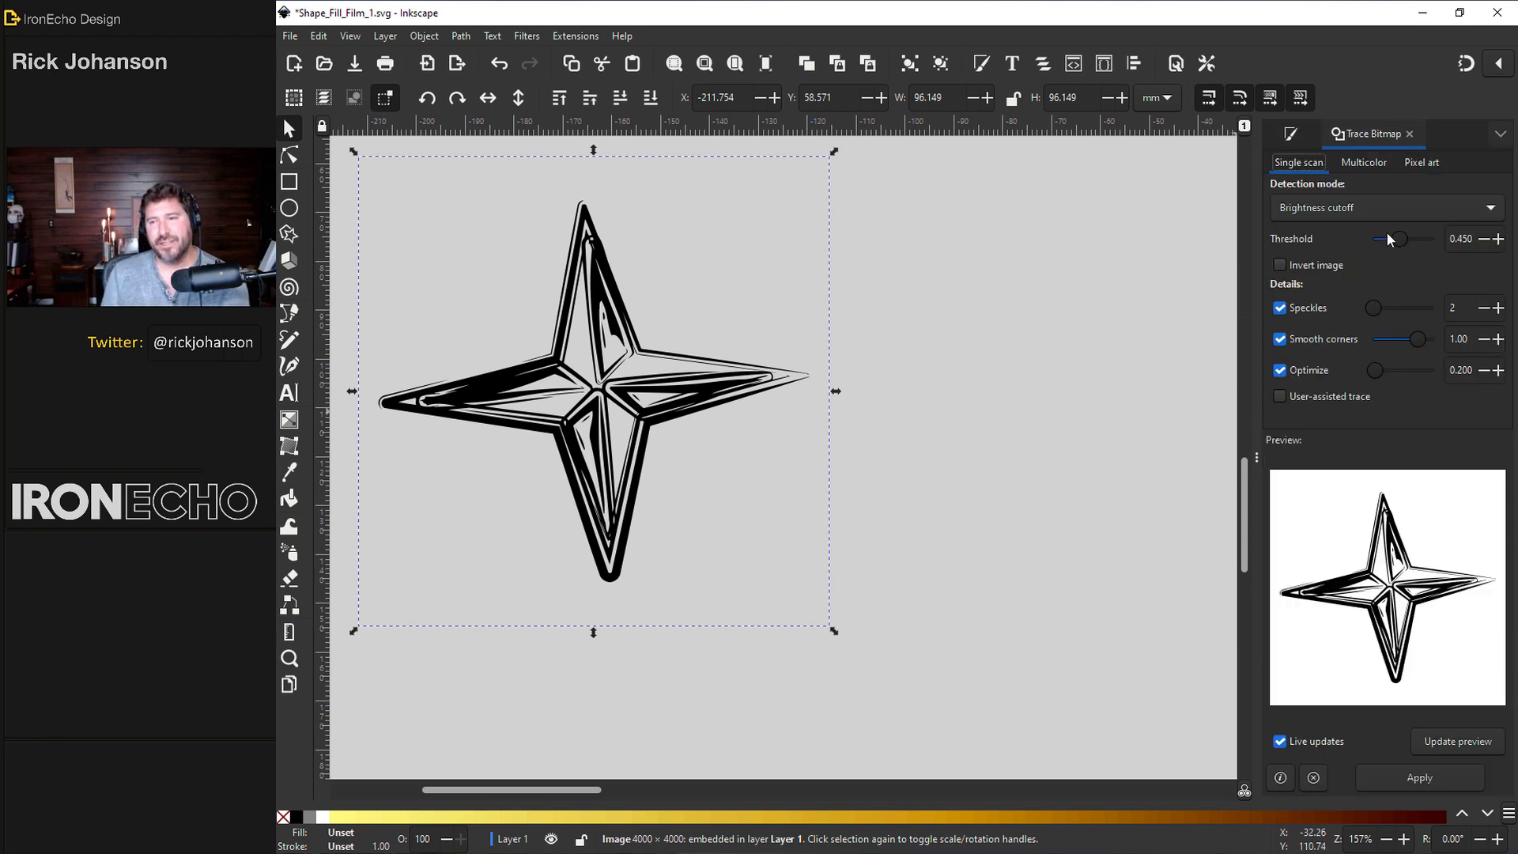
pyautogui.click(1410, 771)
pyautogui.moveTo(495, 411)
pyautogui.mouseDown()
pyautogui.moveTo(779, 484)
pyautogui.moveTo(790, 541)
pyautogui.mouseUp()
pyautogui.press('n')
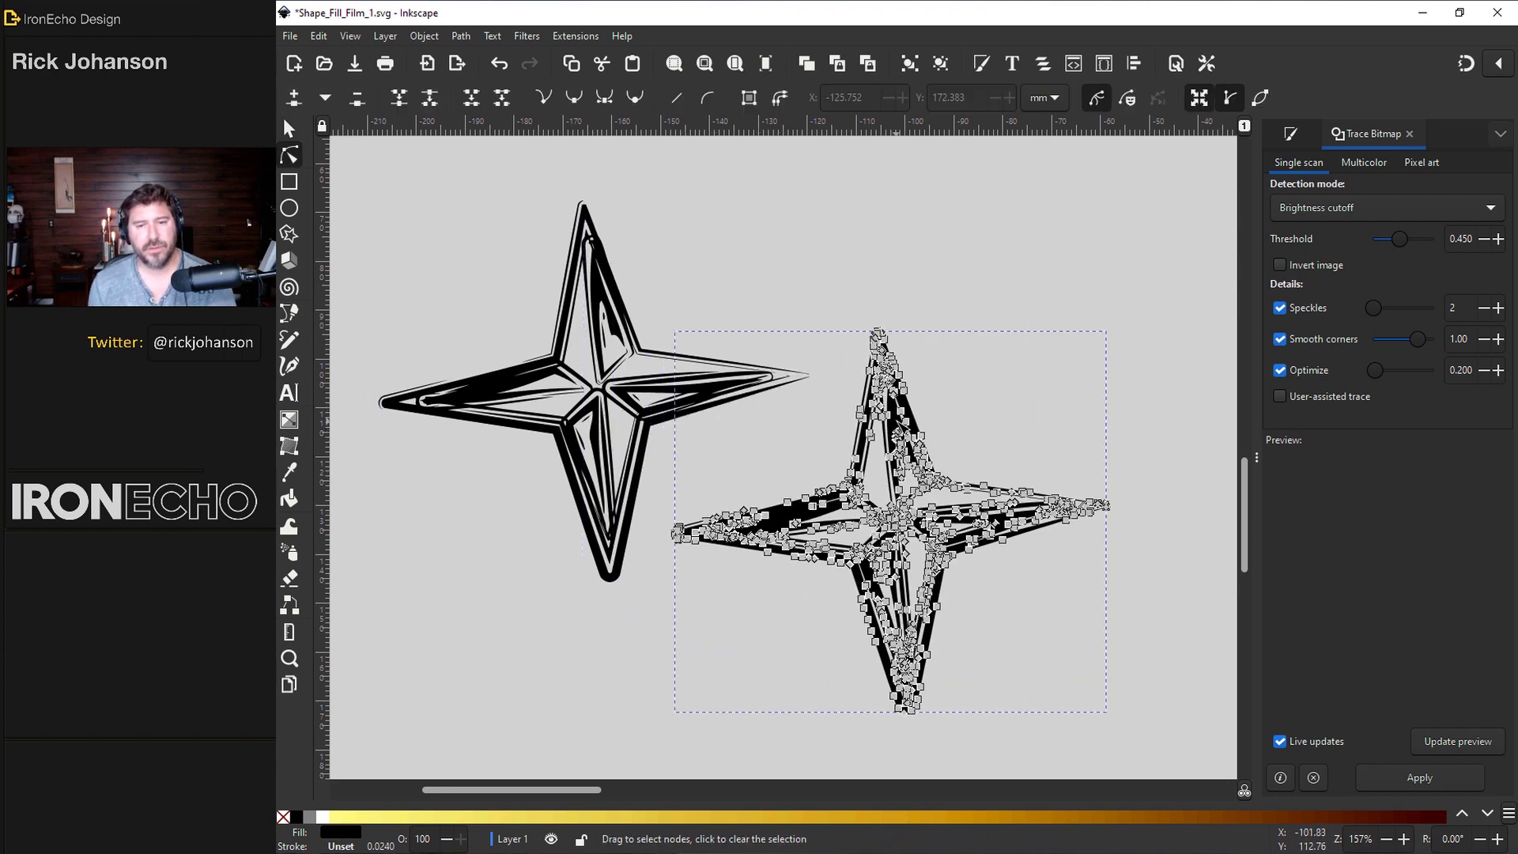
pyautogui.click(461, 36)
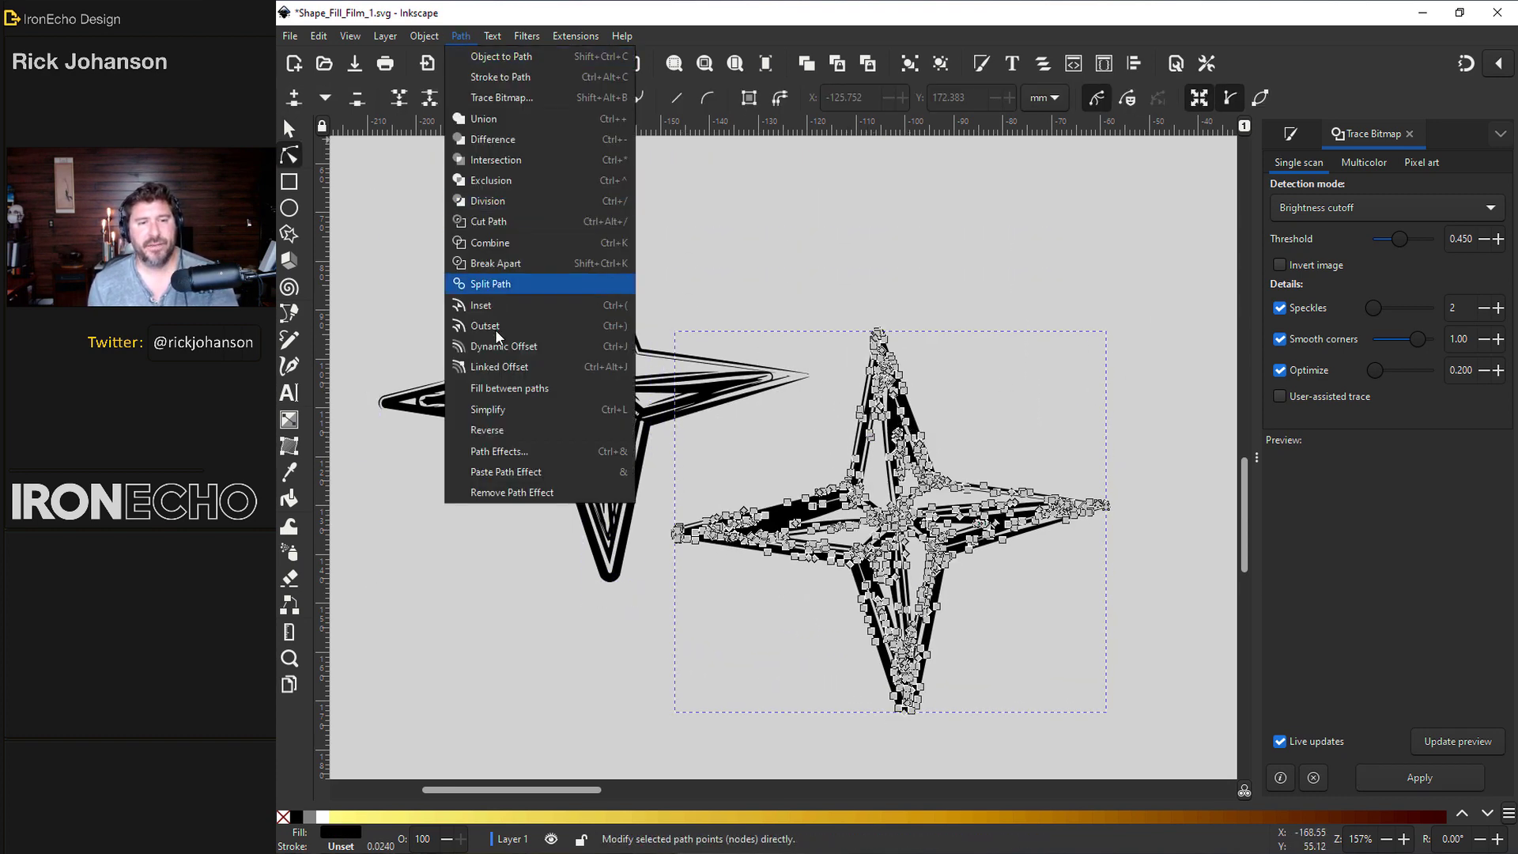
pyautogui.click(495, 391)
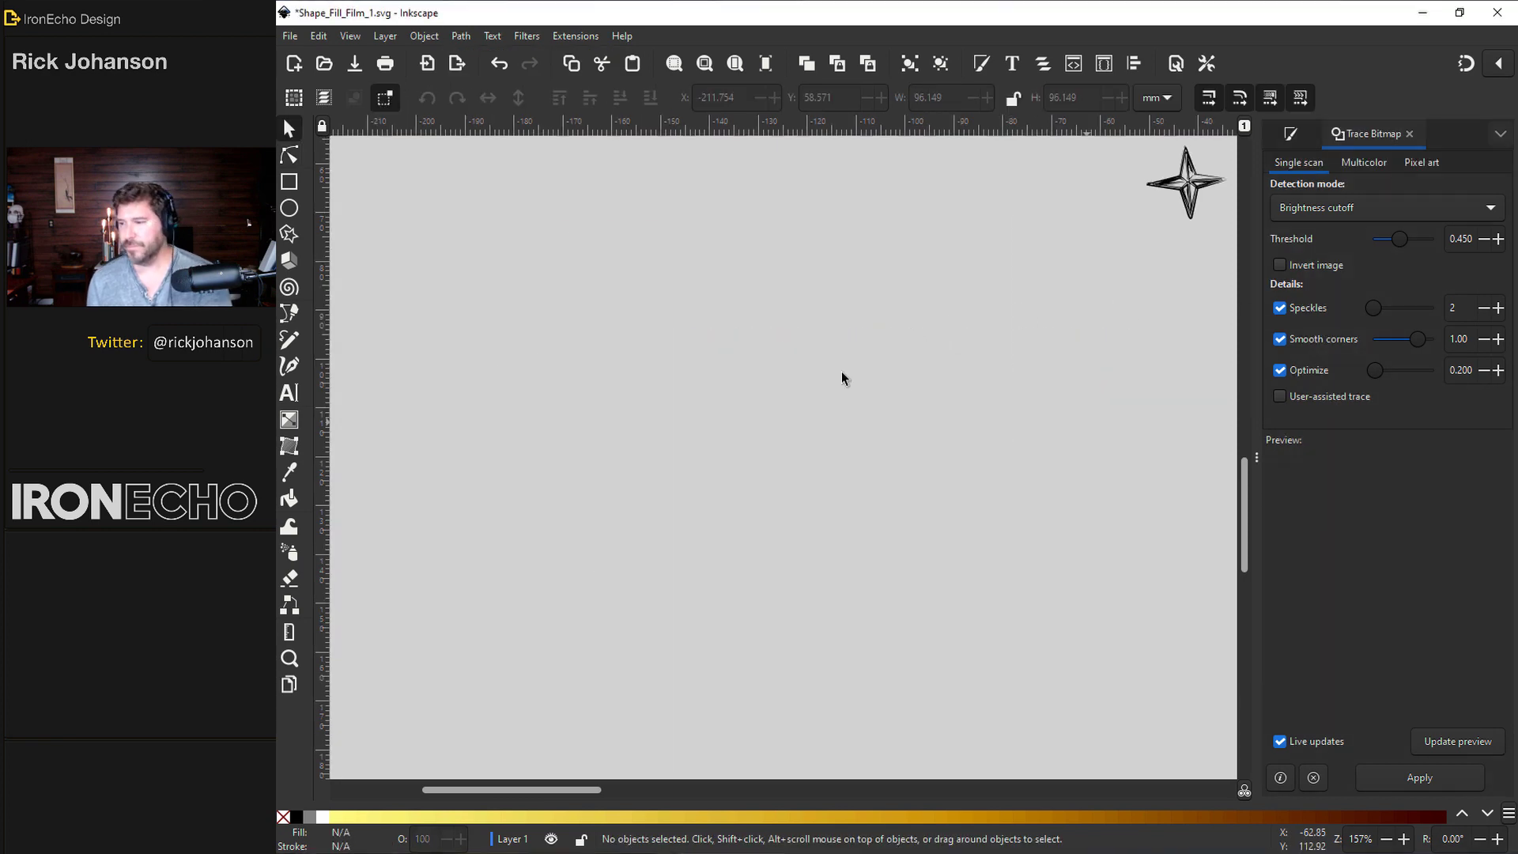
# Step: Bring in the rocket picture, duplicate it, and shrink the copy to about 38%
pyautogui.moveTo(987, 308); pyautogui.dragTo(987, 310)
pyautogui.scroll(-4, 933, 411)
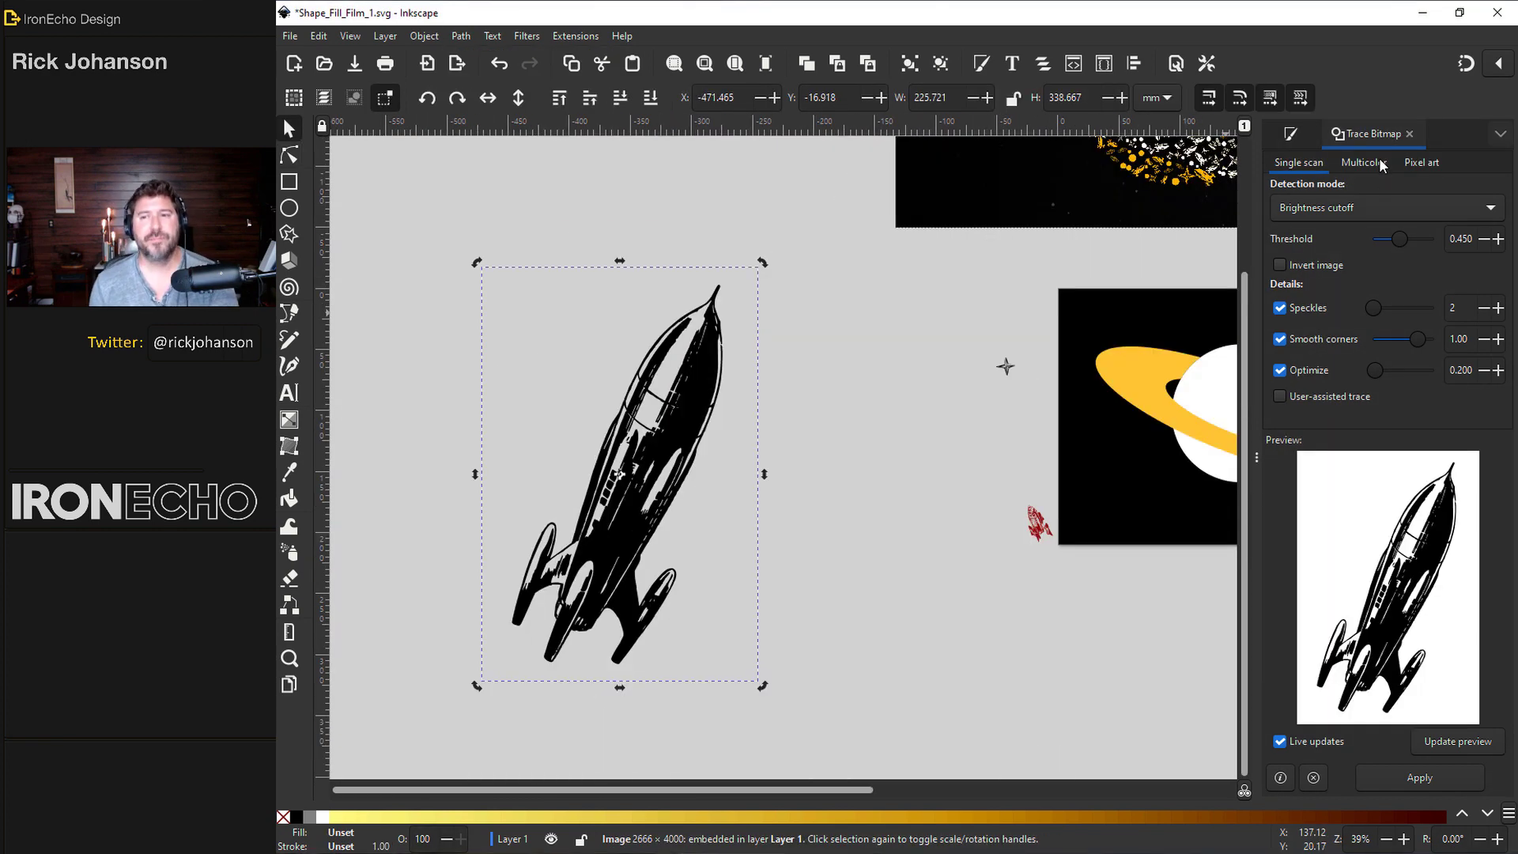
pyautogui.hotkey('ctrl', 'd')
pyautogui.moveTo(743, 522); pyautogui.dragTo(942, 533)
pyautogui.moveTo(932, 292); pyautogui.dragTo(856, 425)
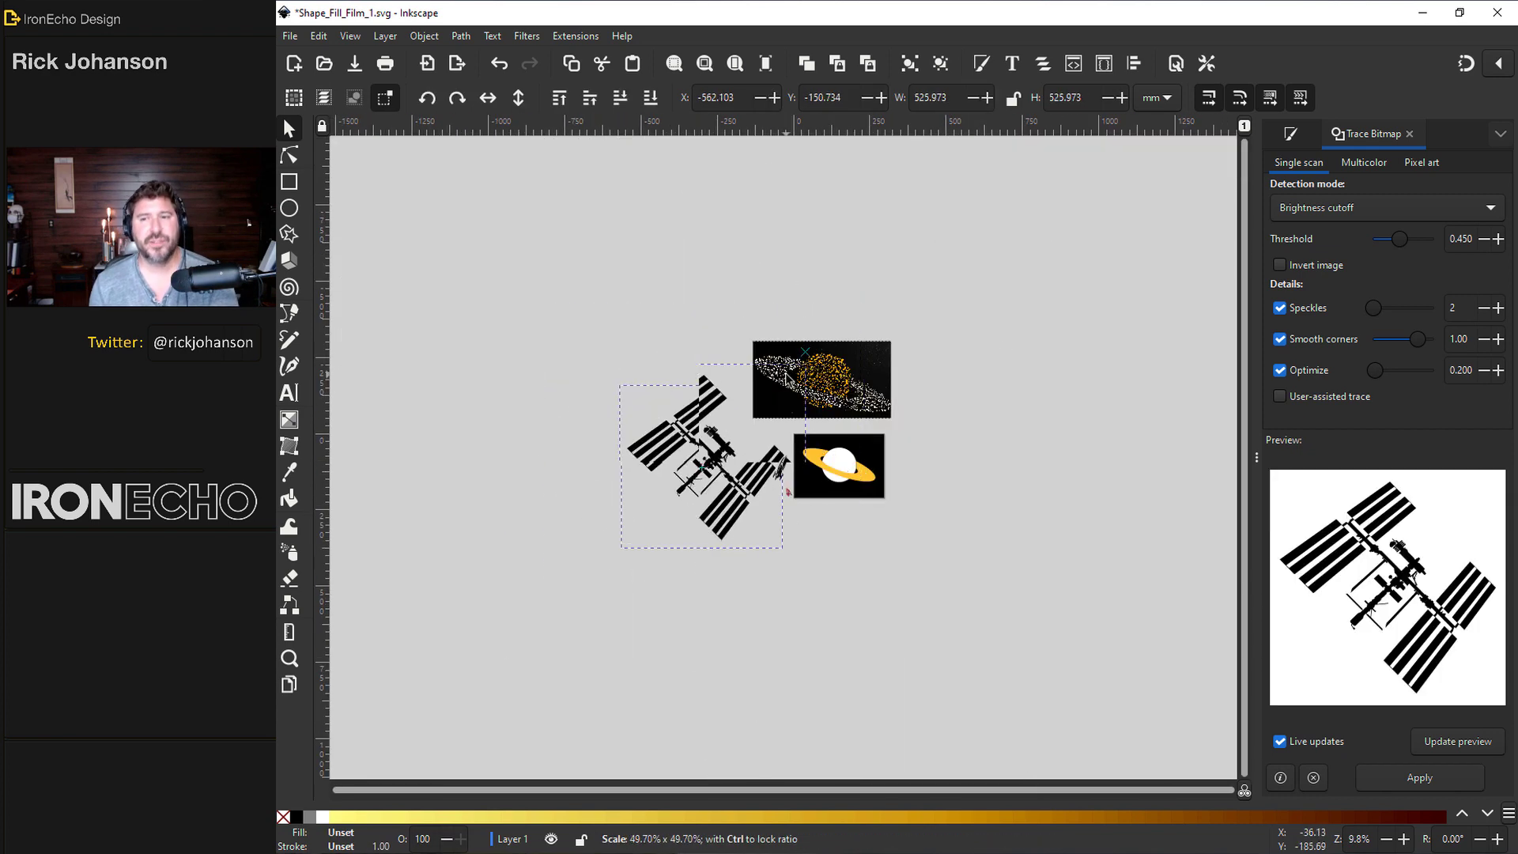
# Step: Trace and simplify the space-station image into a 166-node icon placed beside the rocket
pyautogui.moveTo(698, 474); pyautogui.dragTo(613, 509)
pyautogui.click(1420, 778)
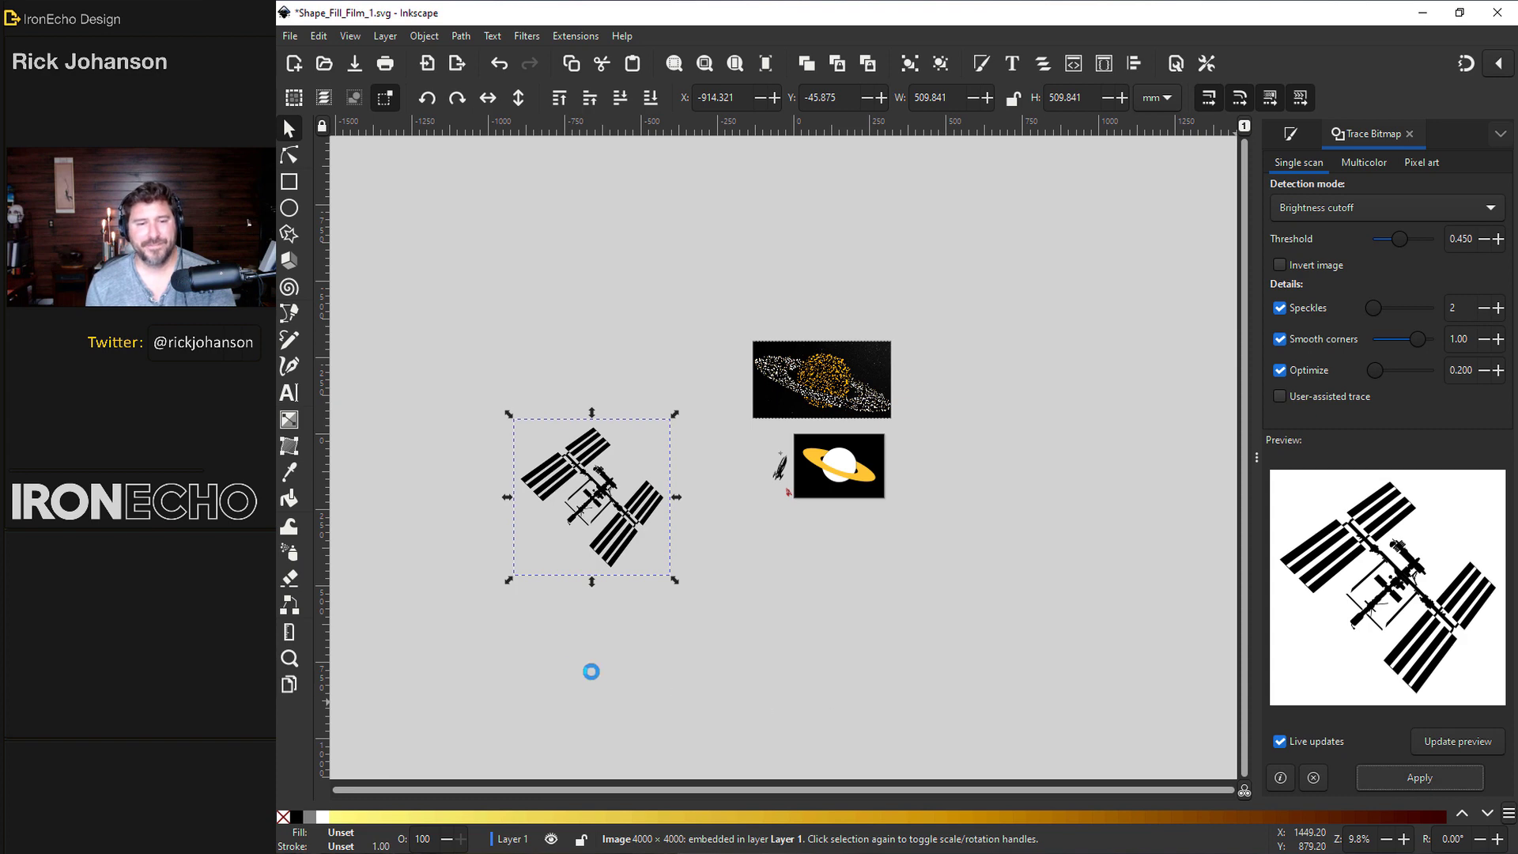
pyautogui.moveTo(654, 556); pyautogui.dragTo(773, 614)
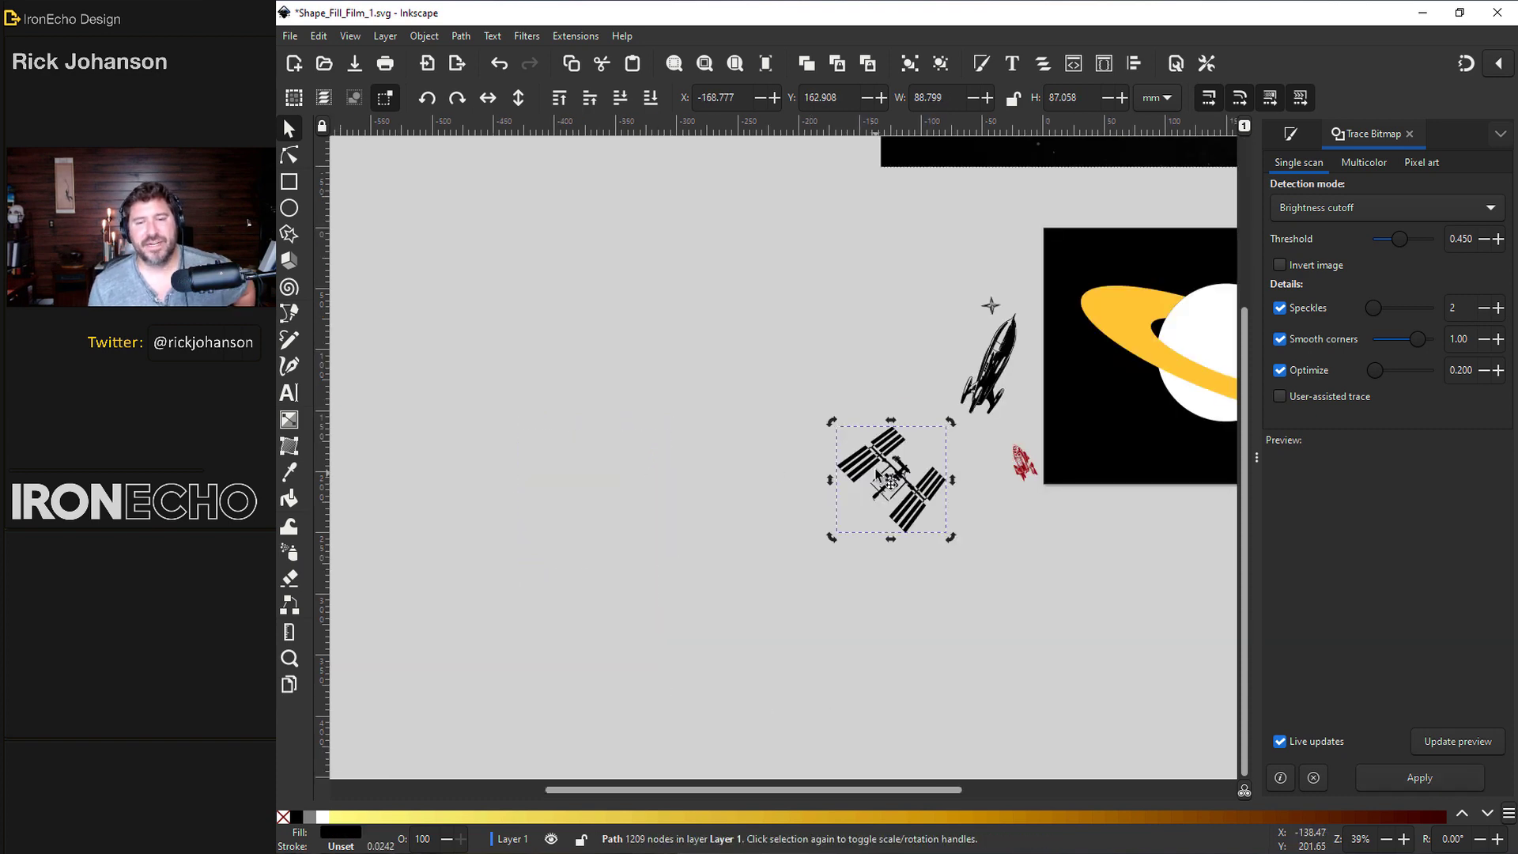
pyautogui.press('n')
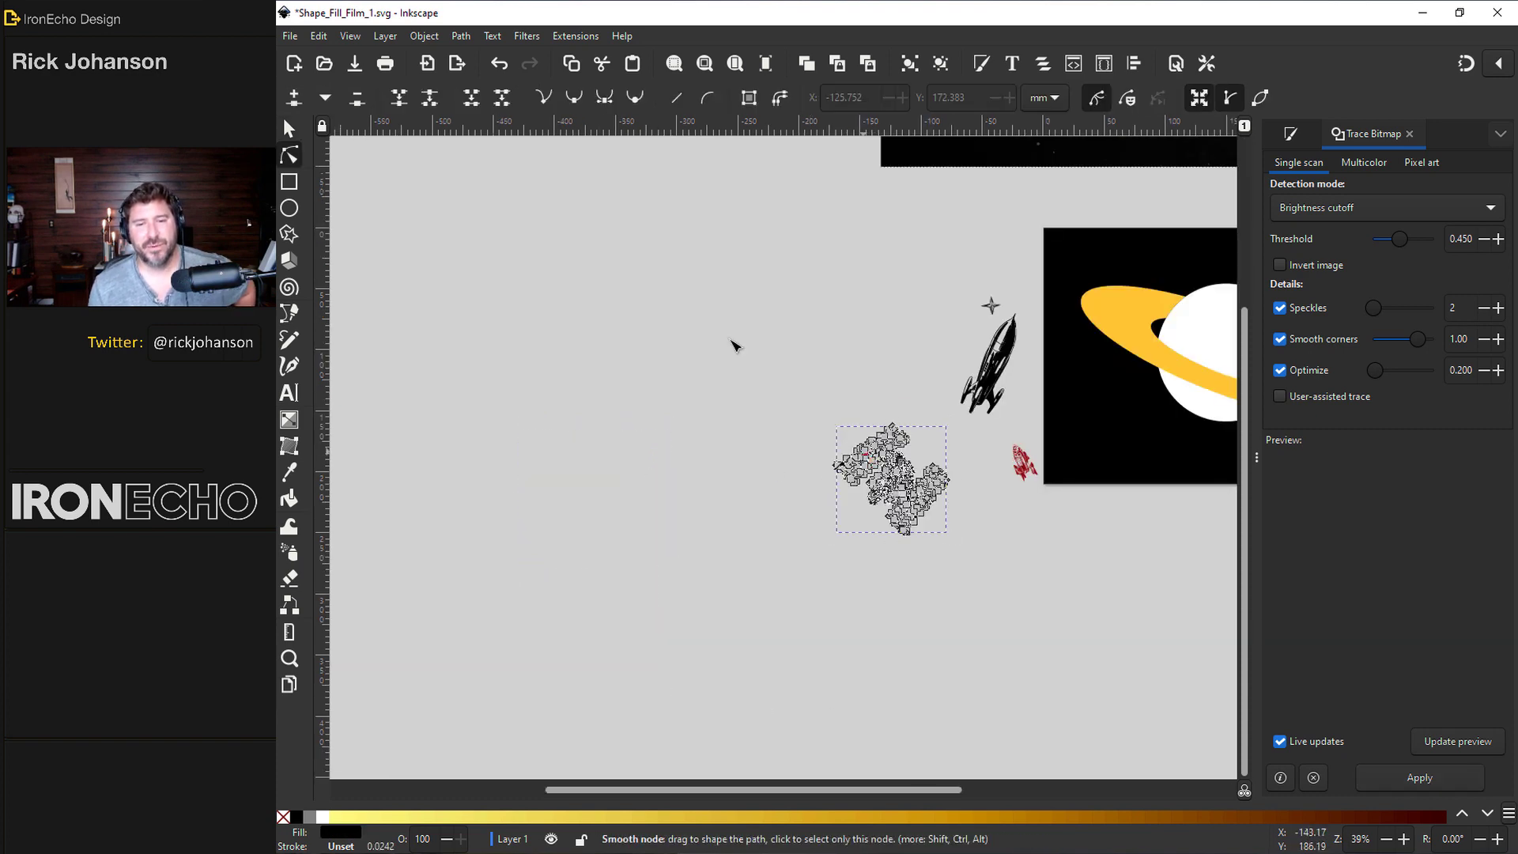
pyautogui.click(461, 35)
pyautogui.click(489, 411)
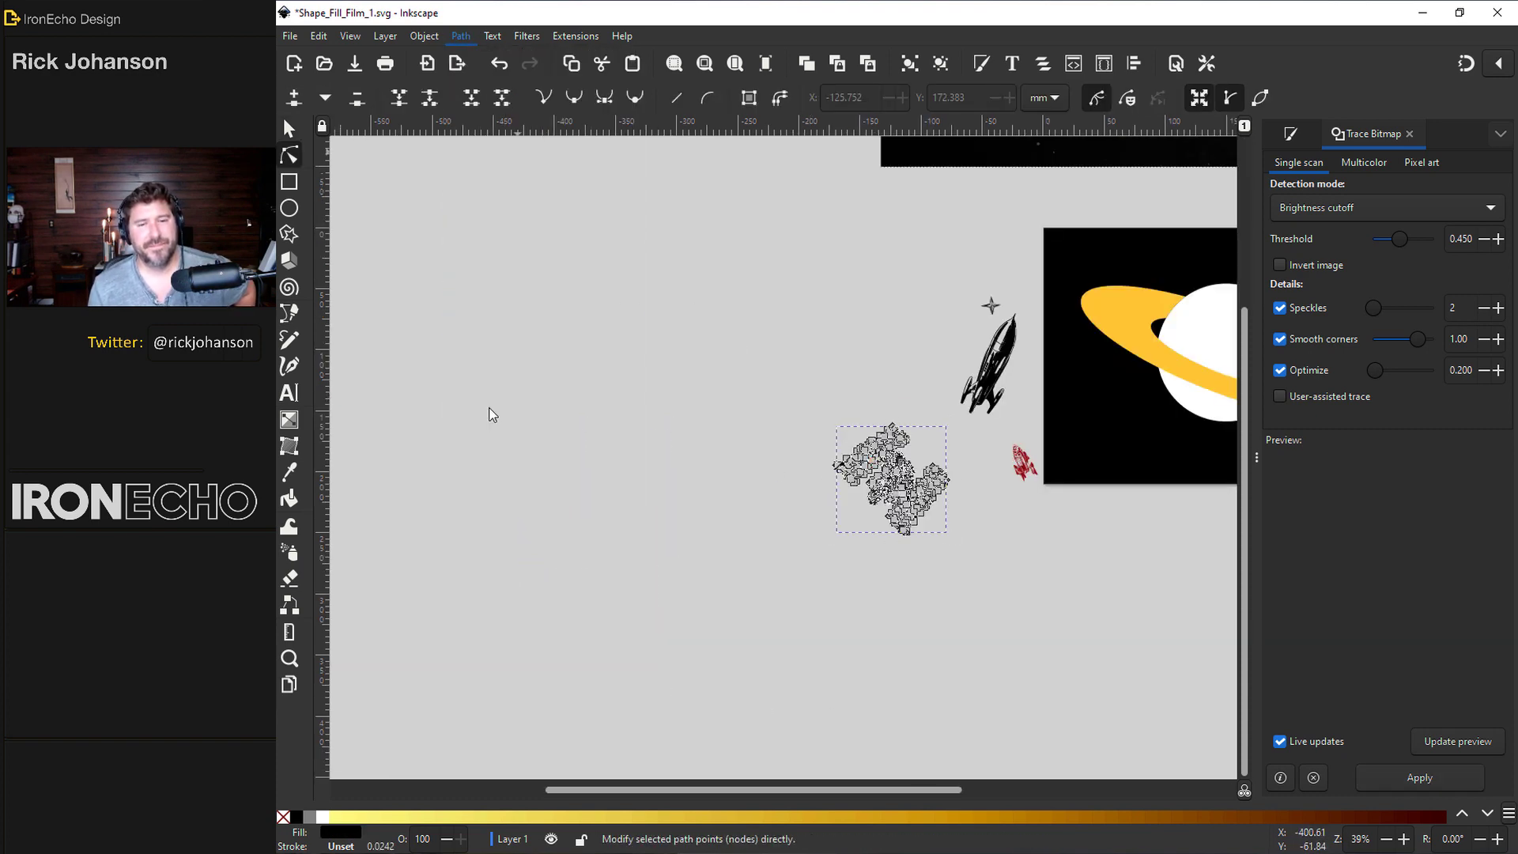
pyautogui.press('s')
pyautogui.moveTo(917, 502); pyautogui.dragTo(946, 350)
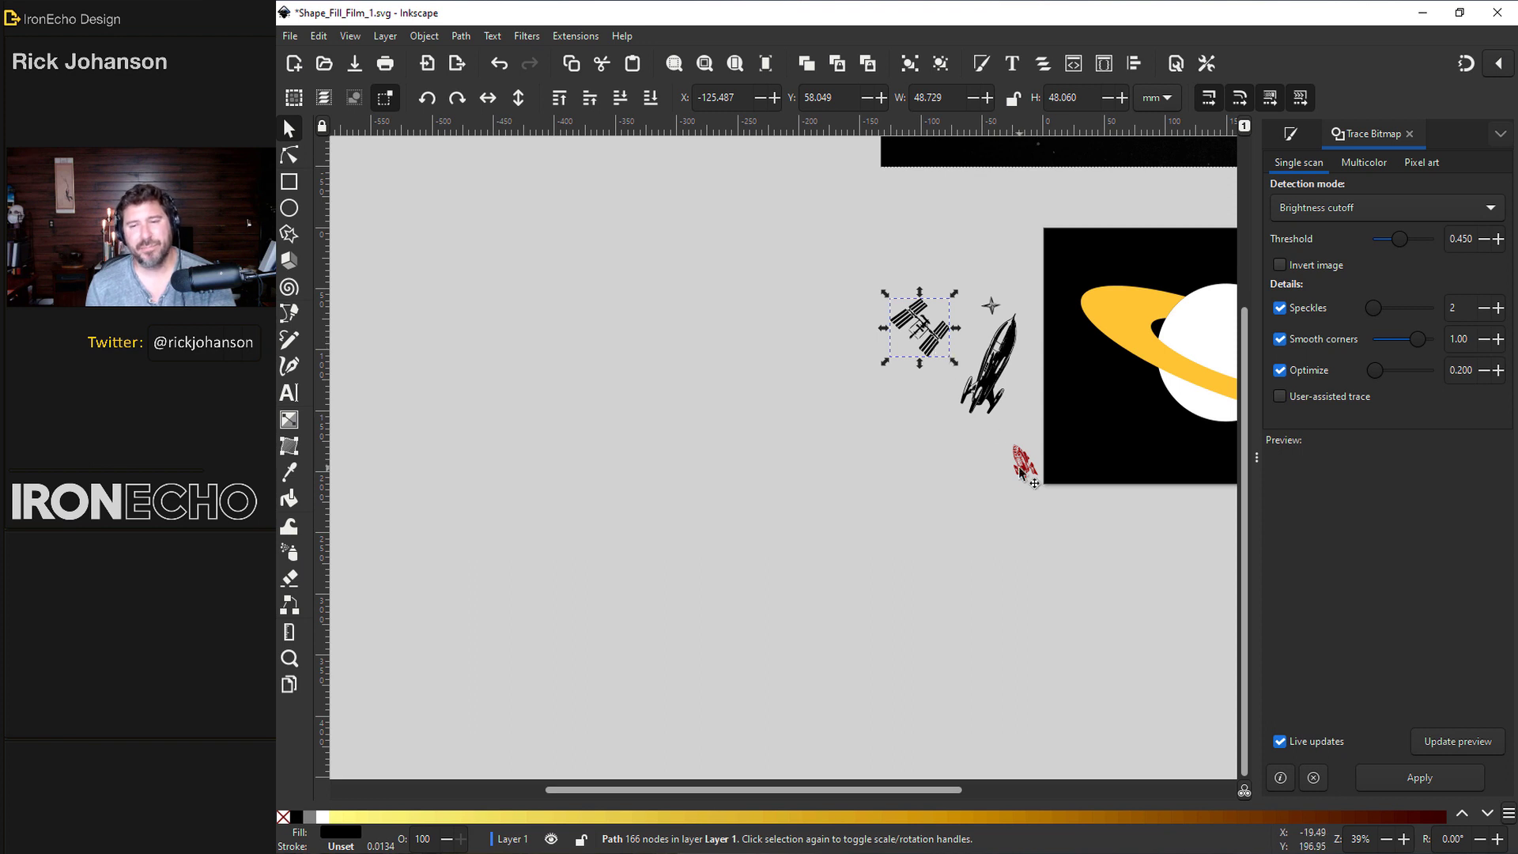
pyautogui.hotkey('ctrl', 'z')
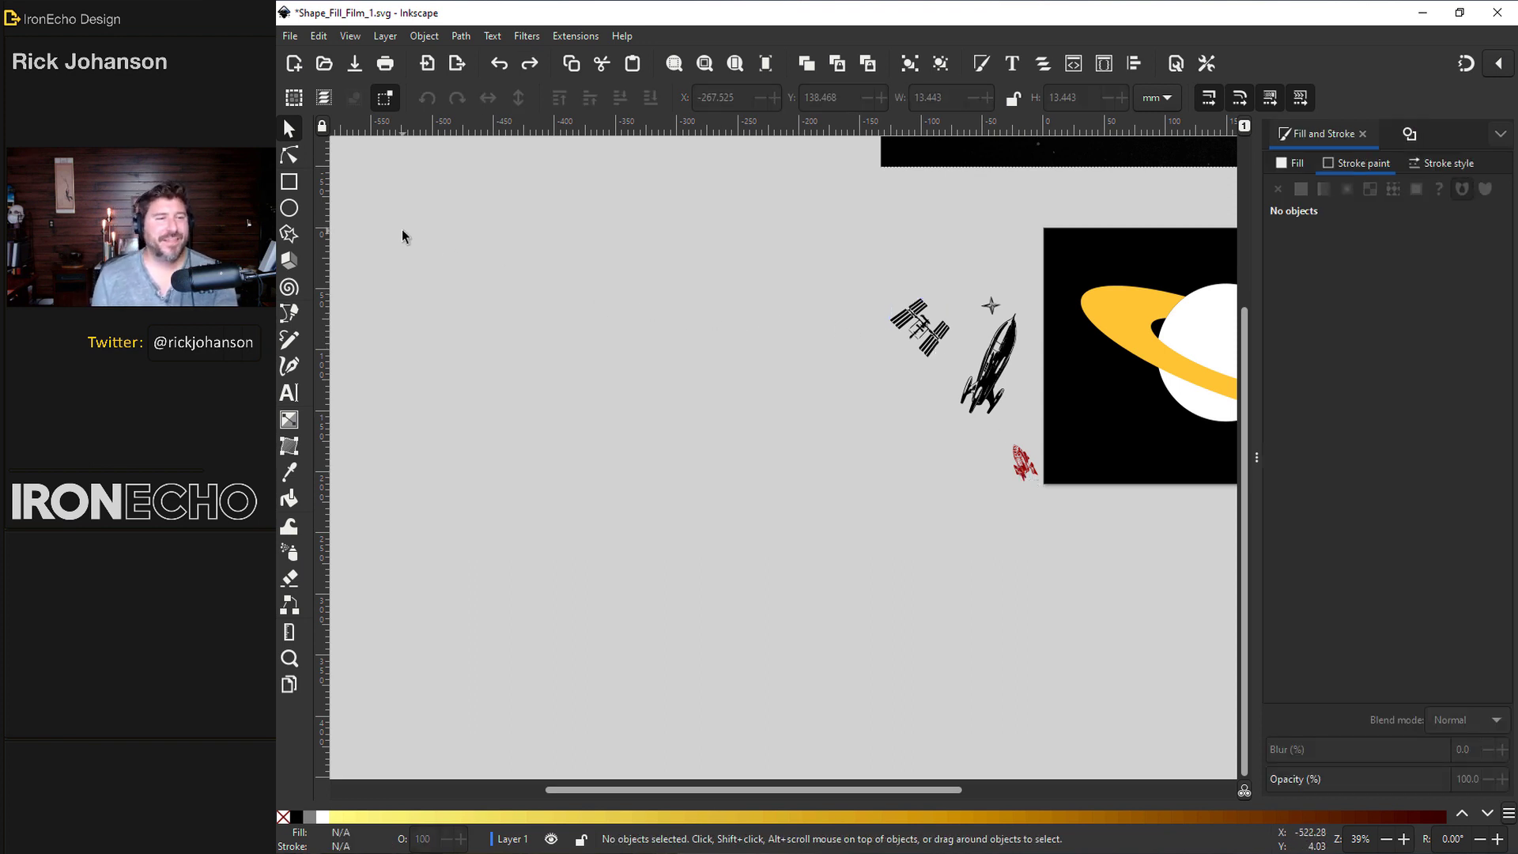
# Step: Draw a large white circle and convert it to a path with Object to Path
pyautogui.click(299, 214)
pyautogui.moveTo(626, 364); pyautogui.dragTo(765, 515)
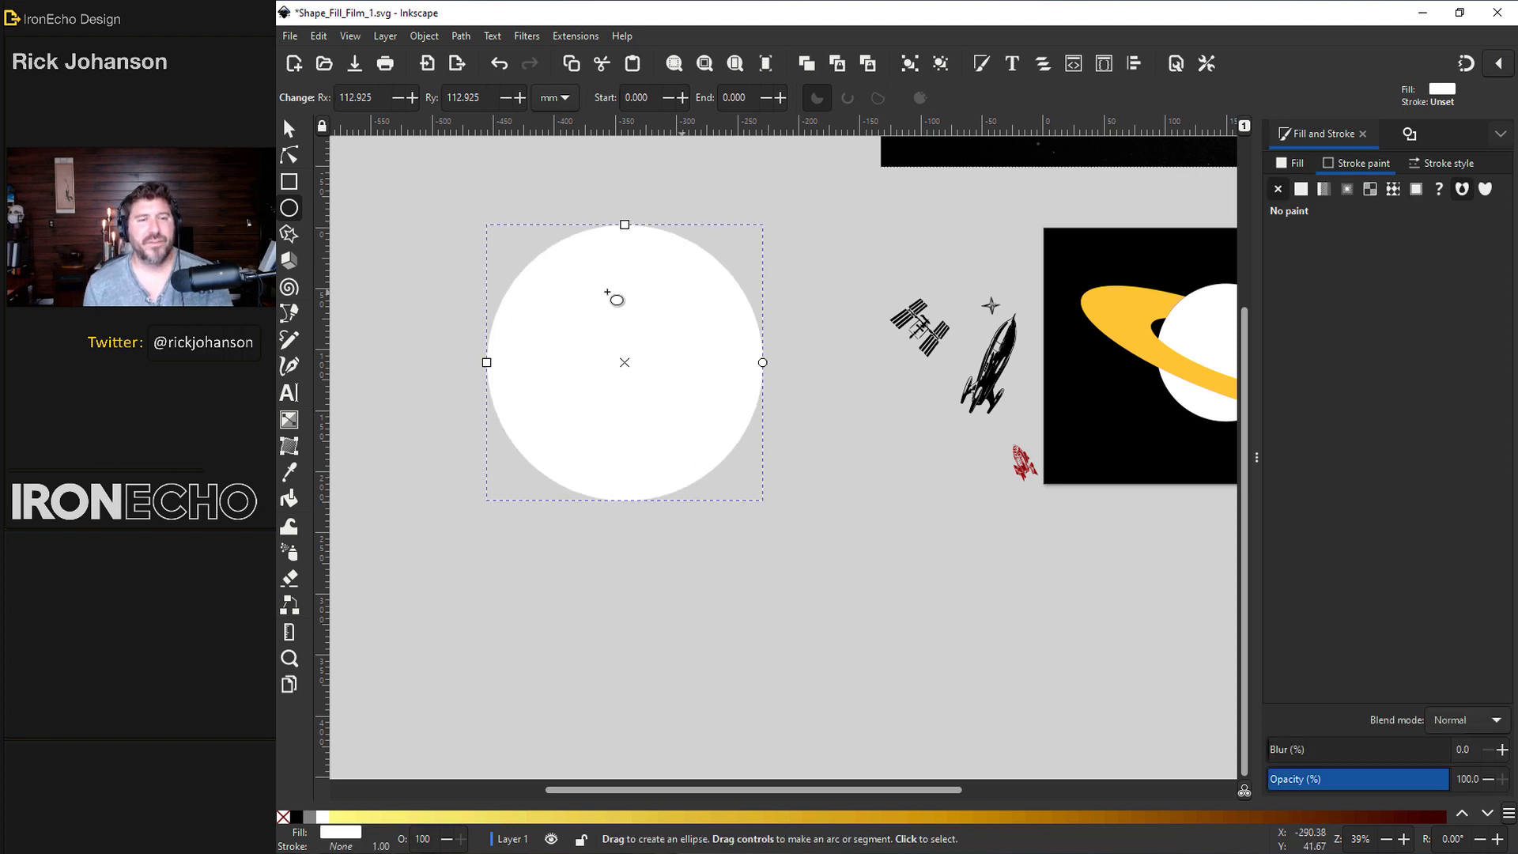
pyautogui.click(457, 38)
pyautogui.click(490, 53)
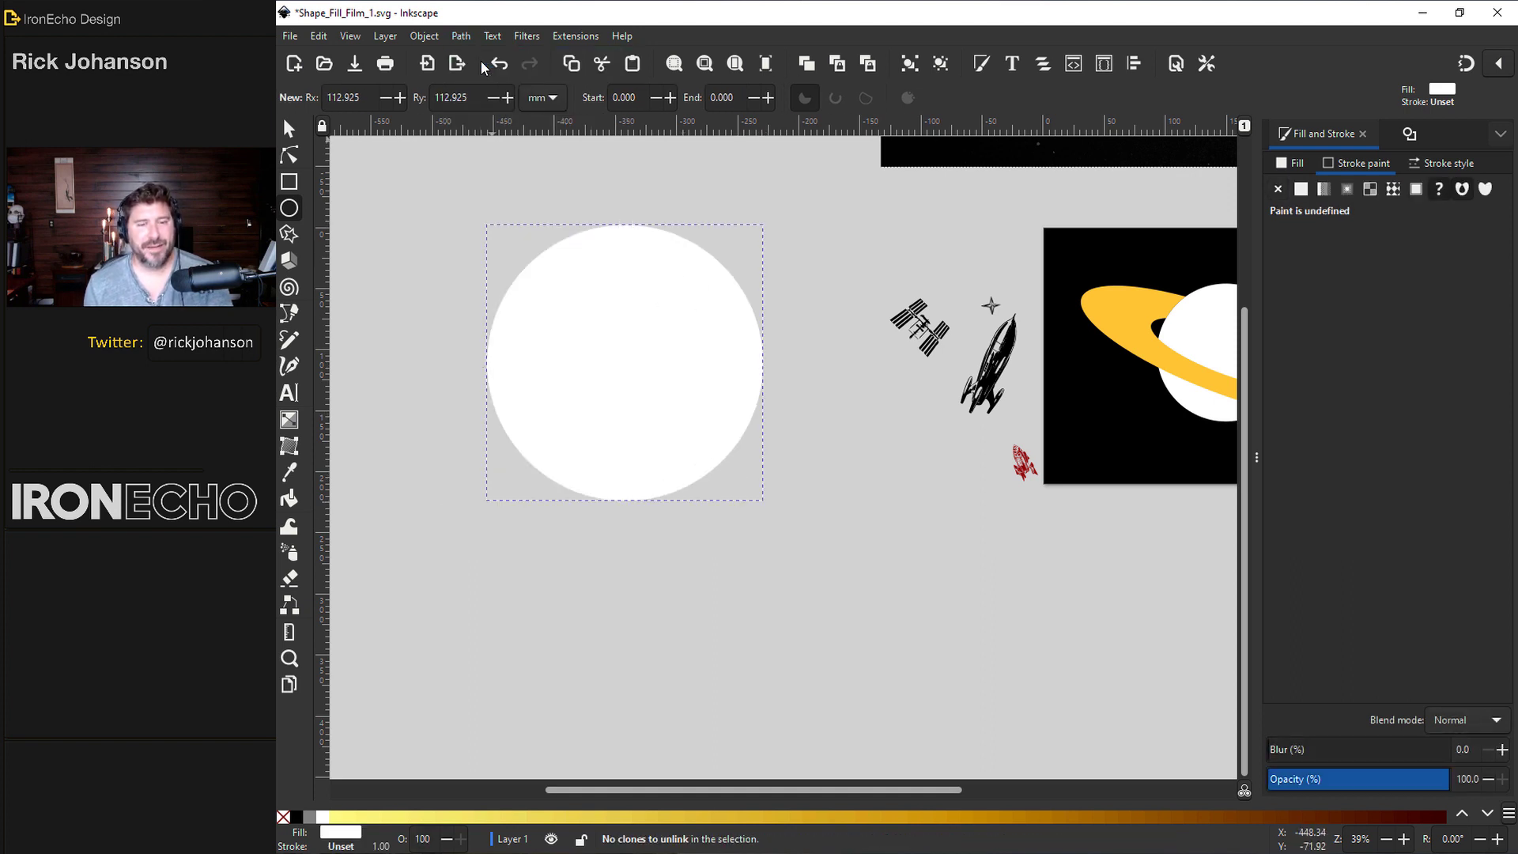
pyautogui.press('n')
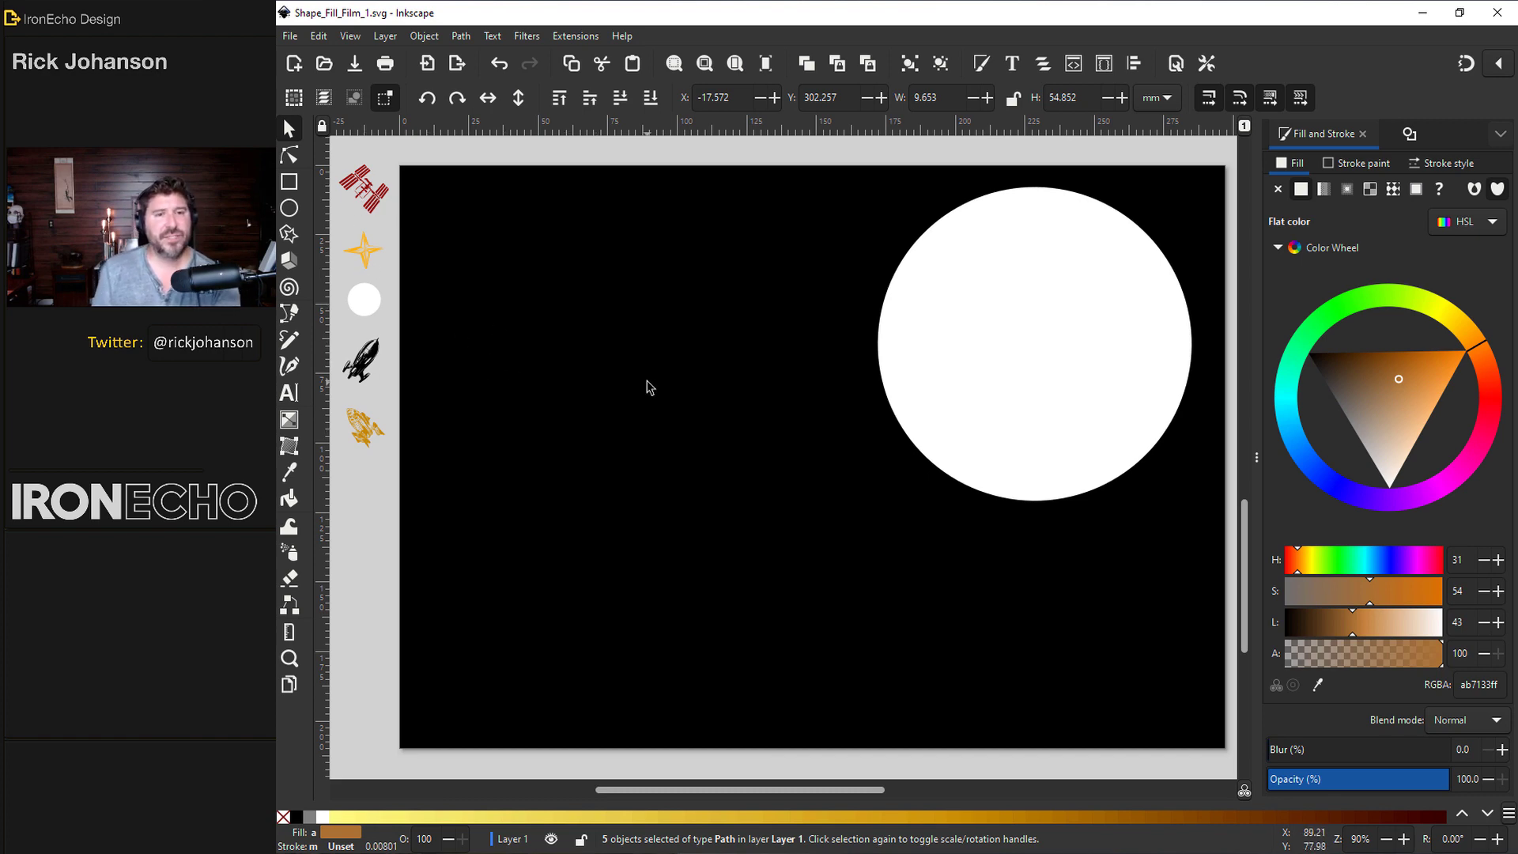
# Step: Open the Align and Distribute panel from the Object menu
pyautogui.click(434, 37)
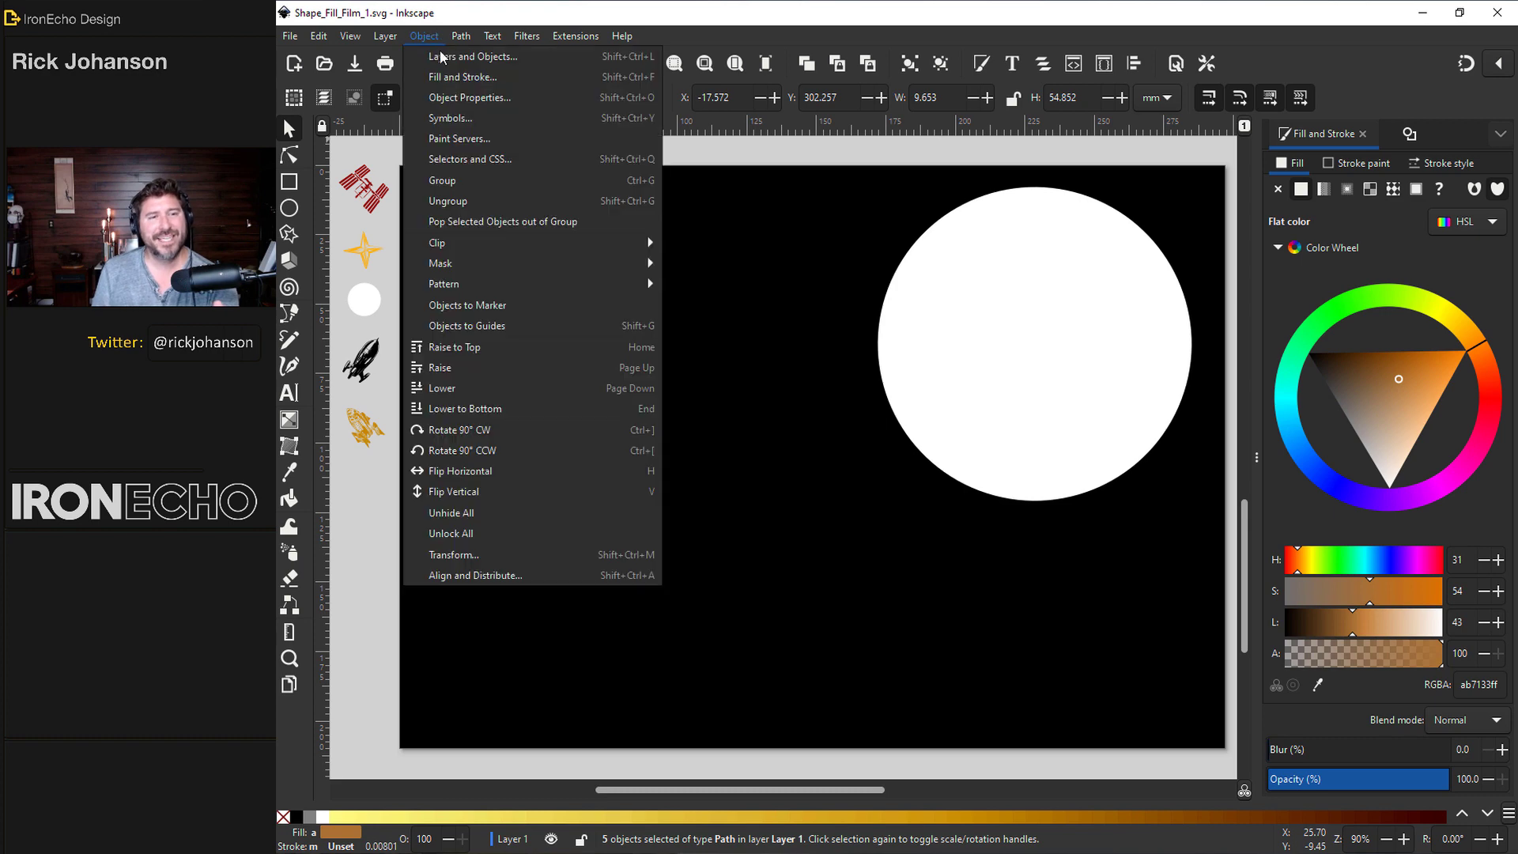
pyautogui.click(498, 578)
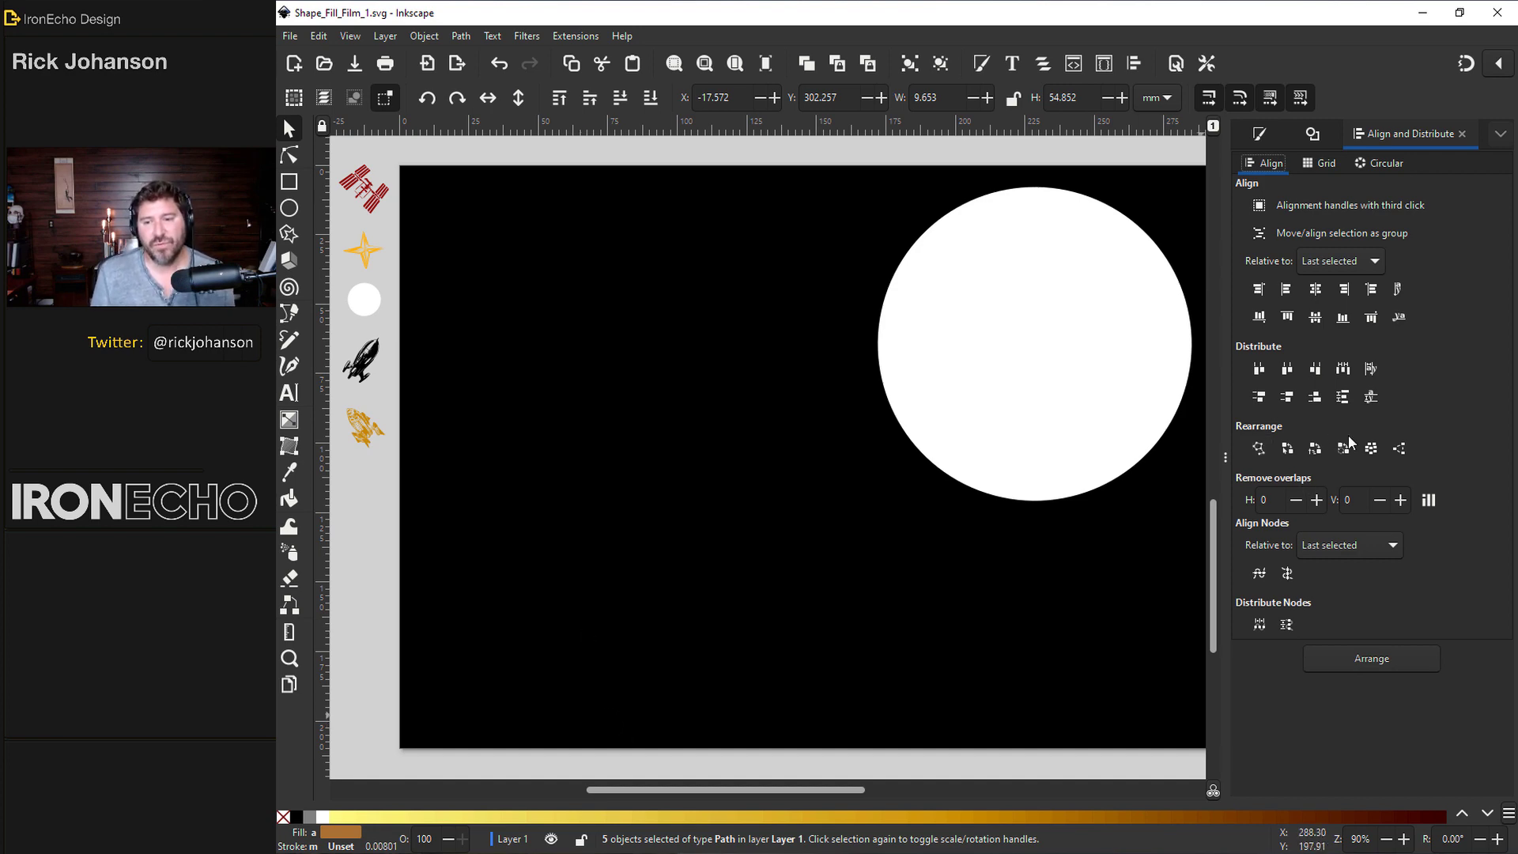
pyautogui.hotkey('ctrl', 'z')
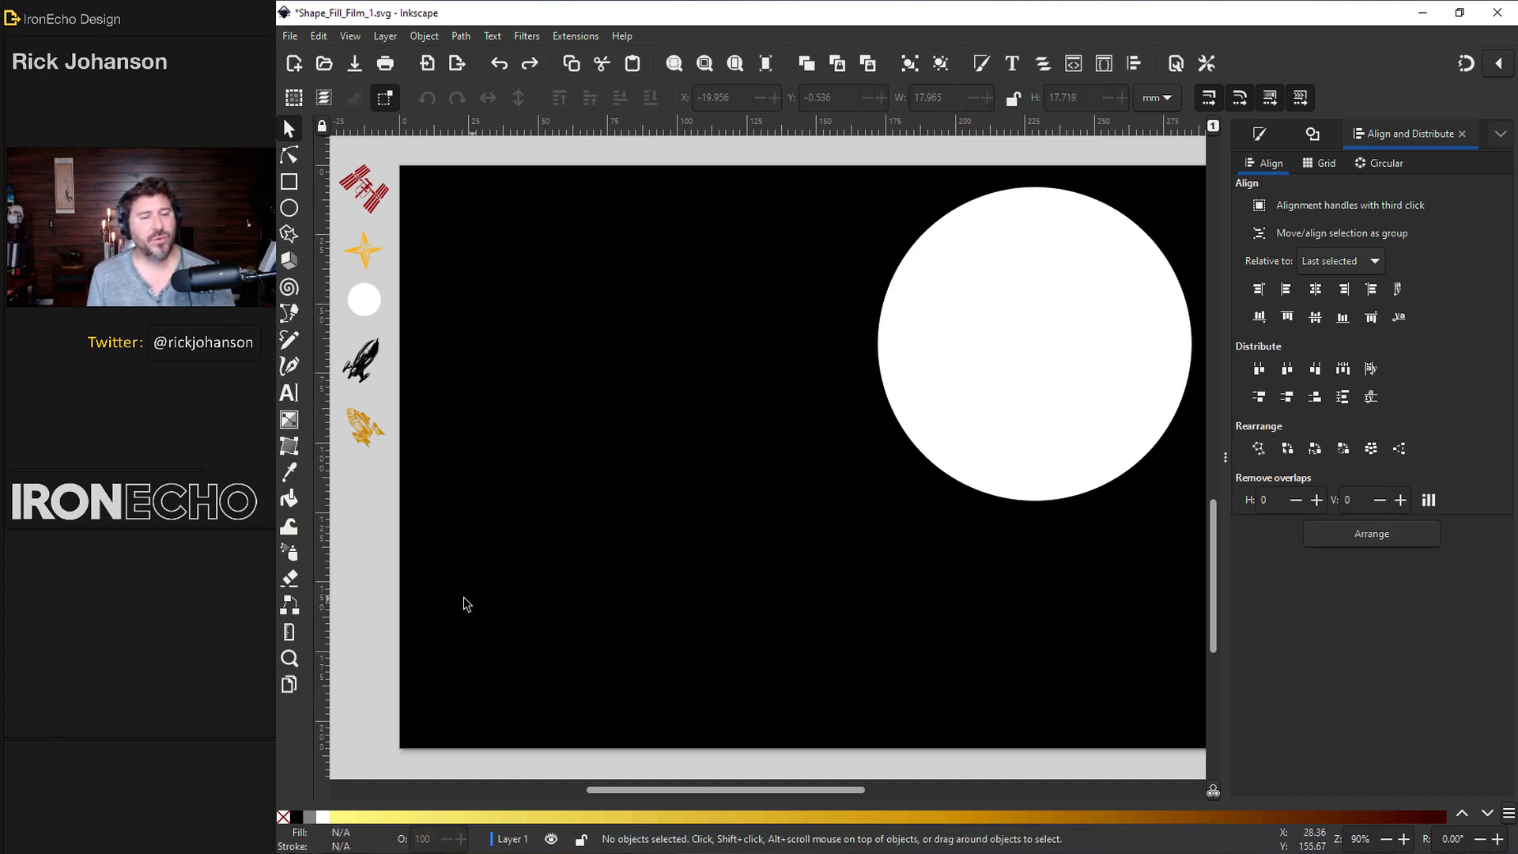
# Step: Select the red space-station icon and set the Spray width to 1 with Apply over transparent areas toggled
pyautogui.click(366, 193)
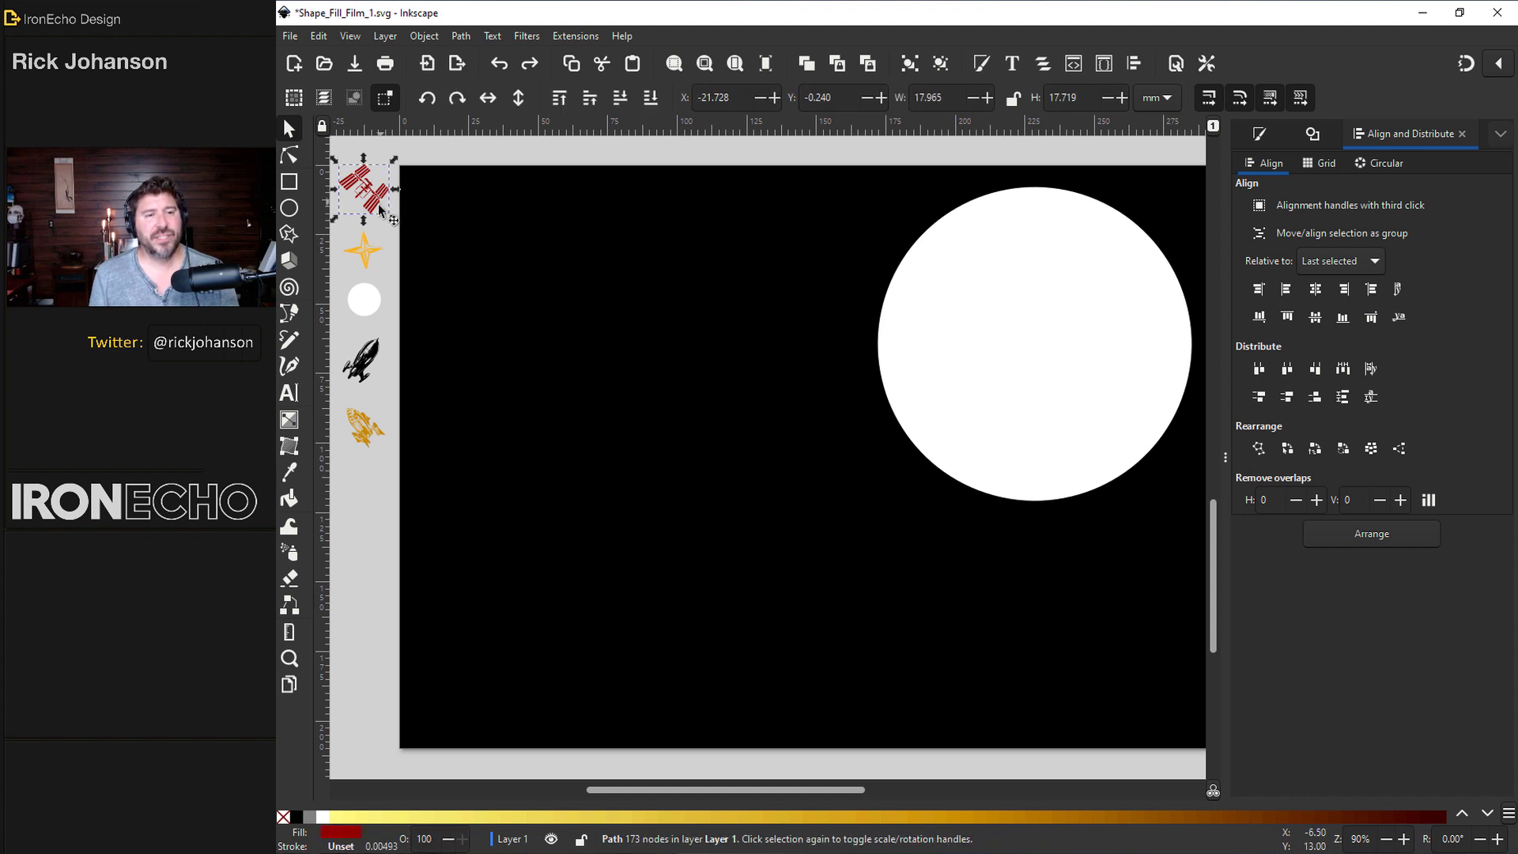
pyautogui.click(298, 554)
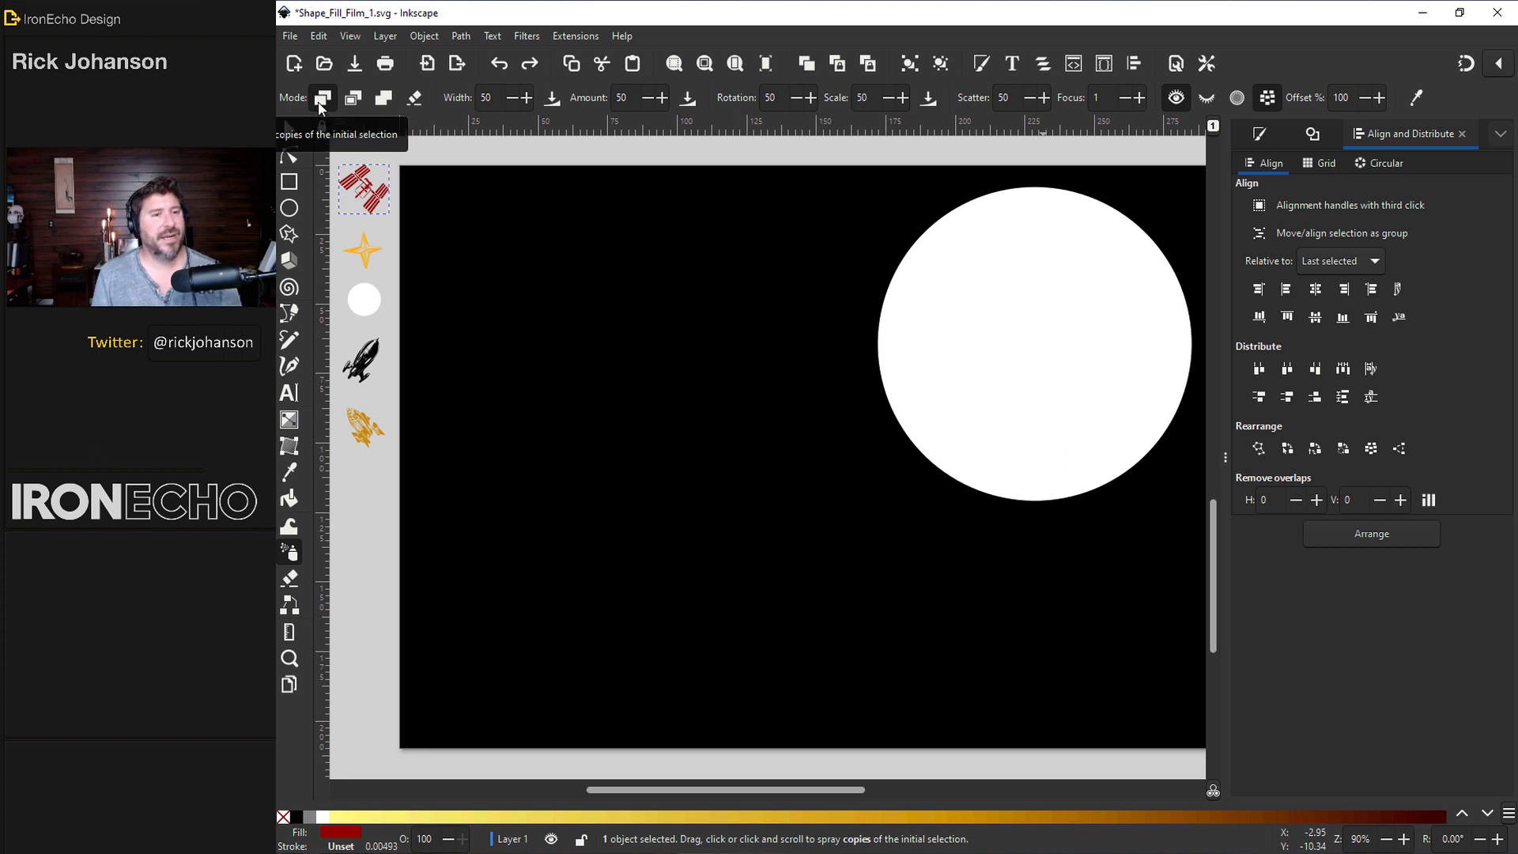
pyautogui.click(502, 106)
pyautogui.moveTo(501, 105); pyautogui.dragTo(443, 104)
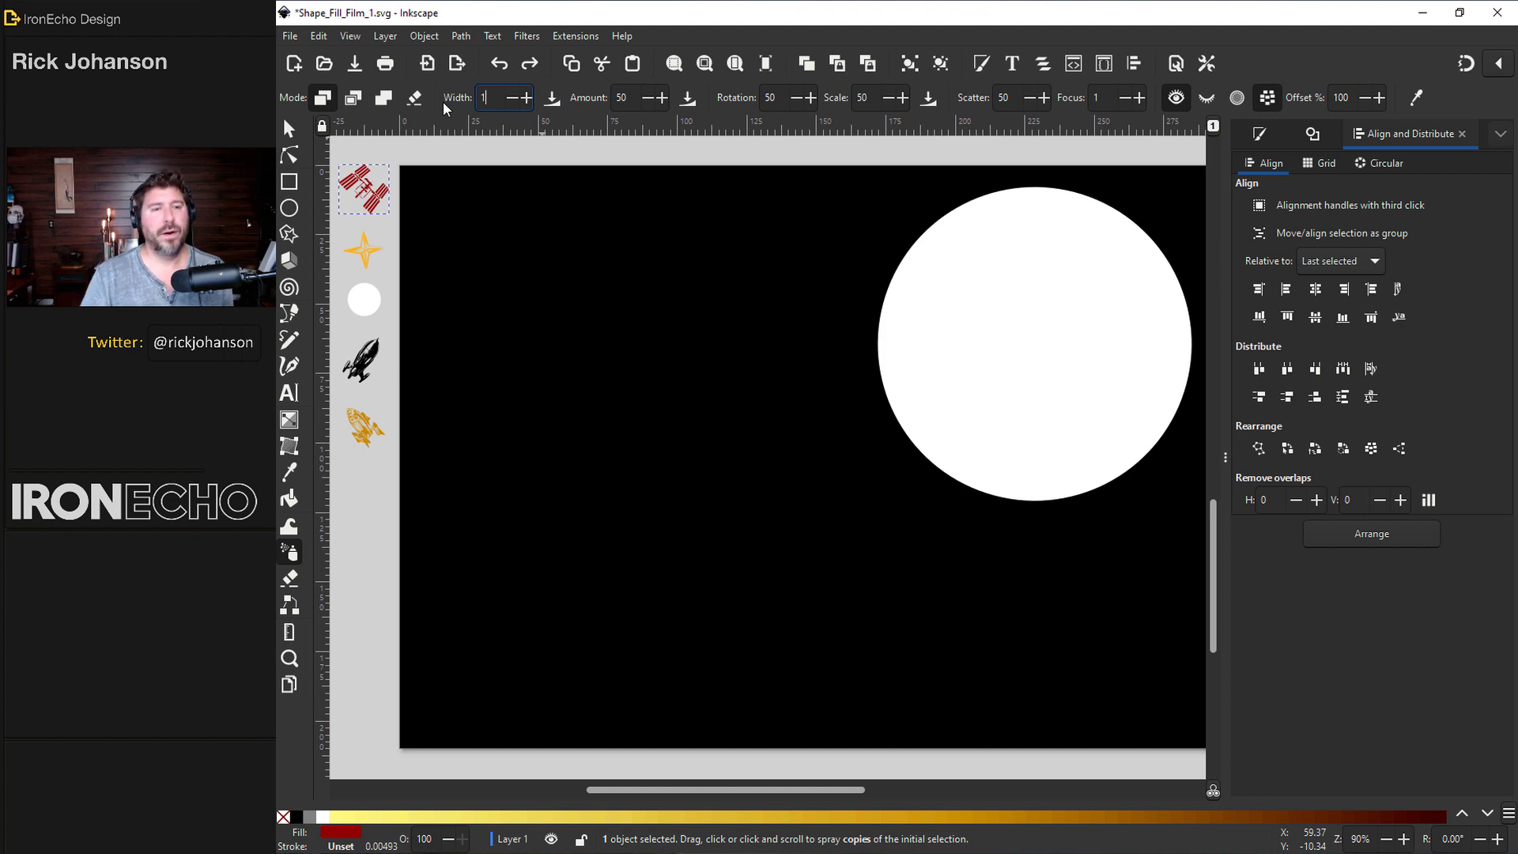
pyautogui.write('1')
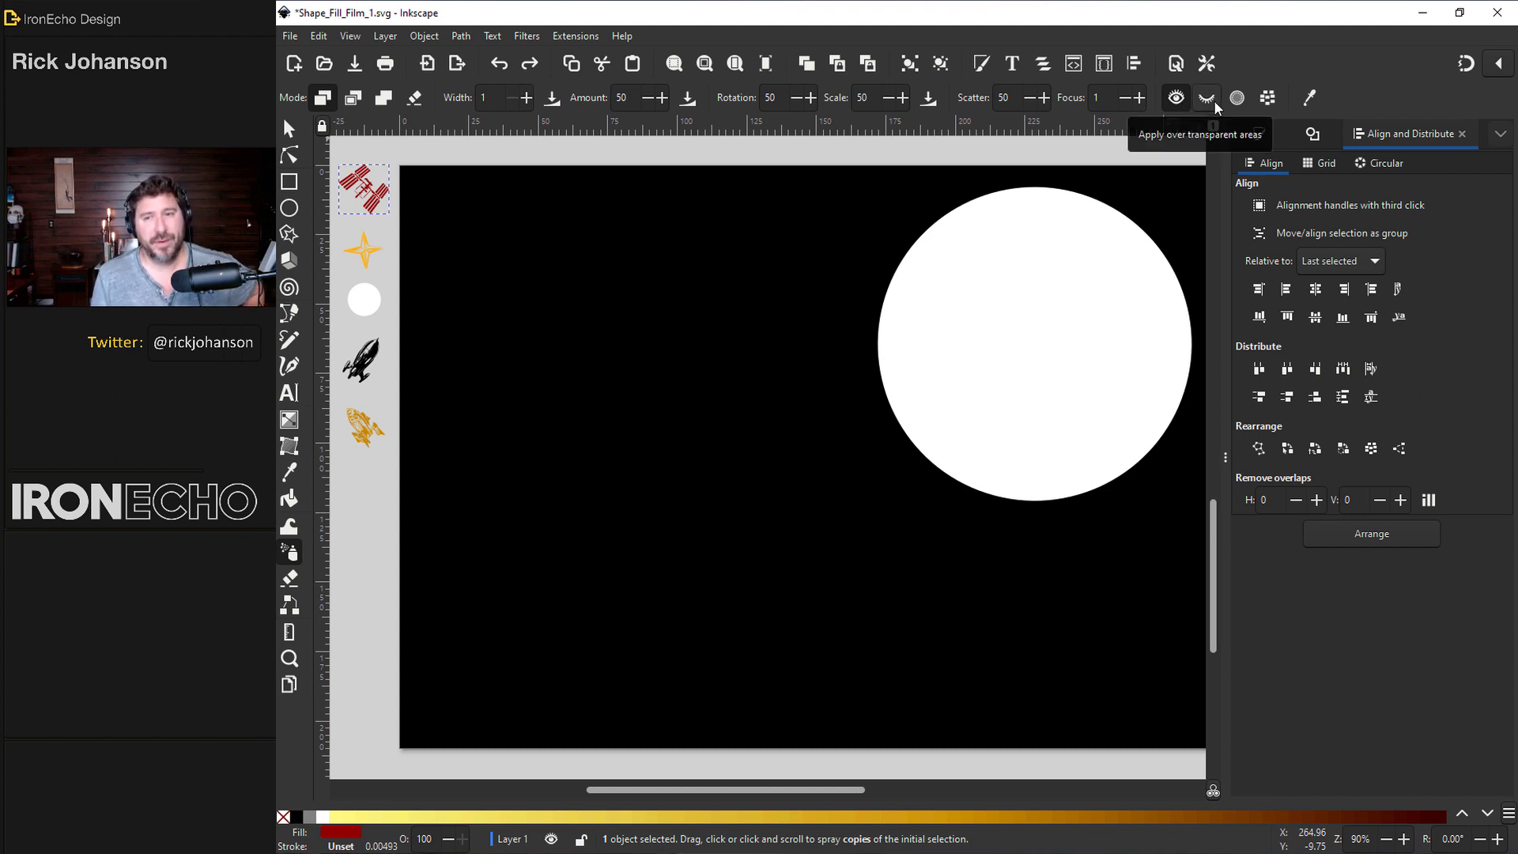
pyautogui.click(1213, 101)
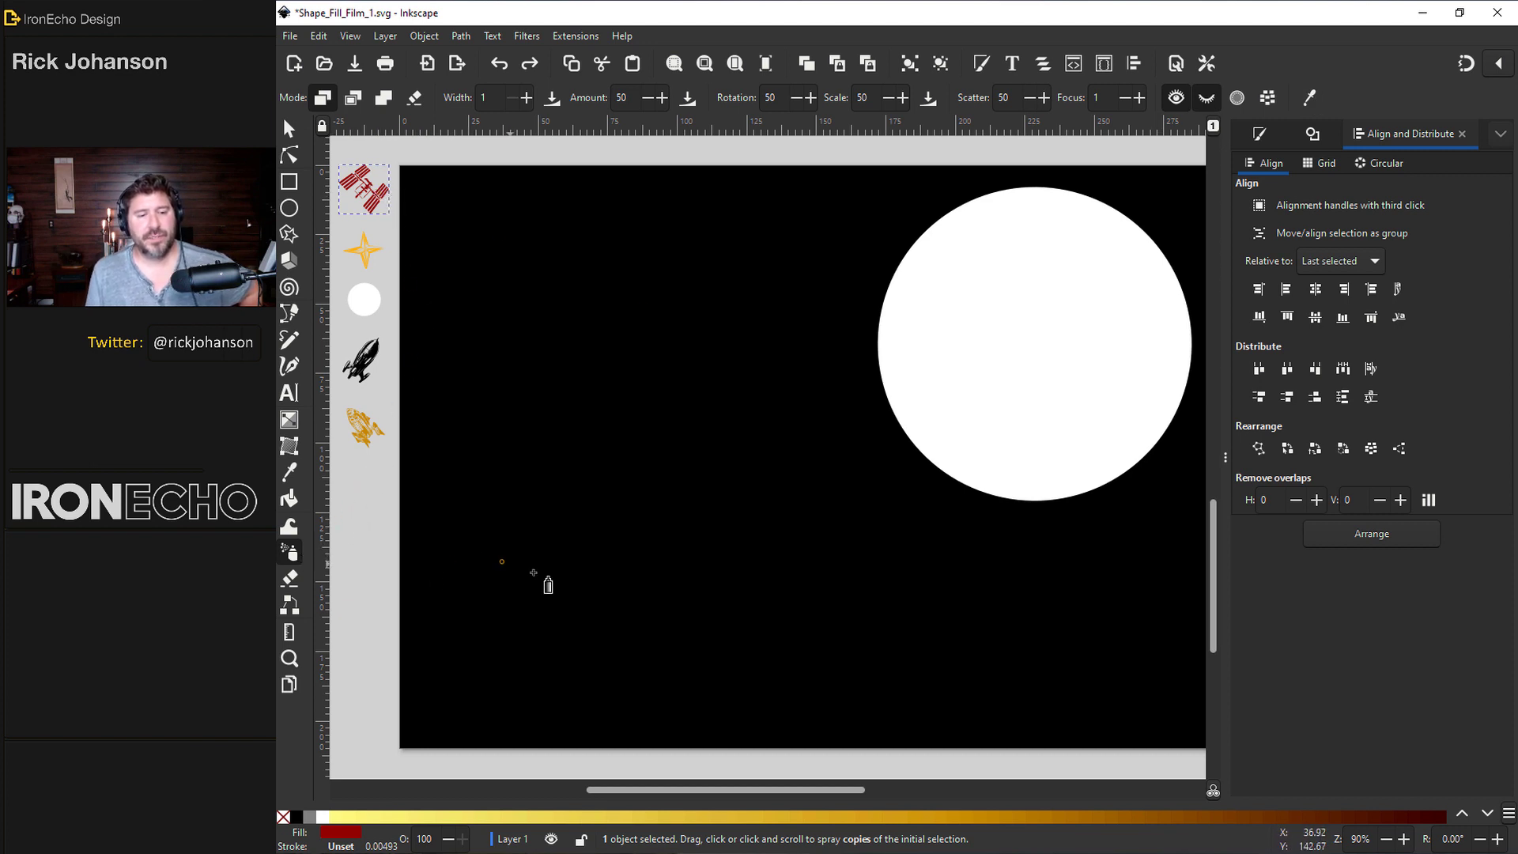
# Step: Spray red space-station copies near the page's lower left, then orange stars over them
pyautogui.moveTo(591, 617)
pyautogui.mouseDown()
pyautogui.moveTo(557, 615)
pyautogui.moveTo(616, 640)
pyautogui.moveTo(645, 610)
pyautogui.moveTo(599, 590)
pyautogui.moveTo(608, 610)
pyautogui.moveTo(616, 584)
pyautogui.moveTo(660, 630)
pyautogui.moveTo(683, 606)
pyautogui.moveTo(649, 637)
pyautogui.moveTo(654, 612)
pyautogui.moveTo(507, 578)
pyautogui.moveTo(532, 581)
pyautogui.moveTo(479, 596)
pyautogui.moveTo(572, 587)
pyautogui.mouseUp()
pyautogui.press('s')
pyautogui.click(359, 257)
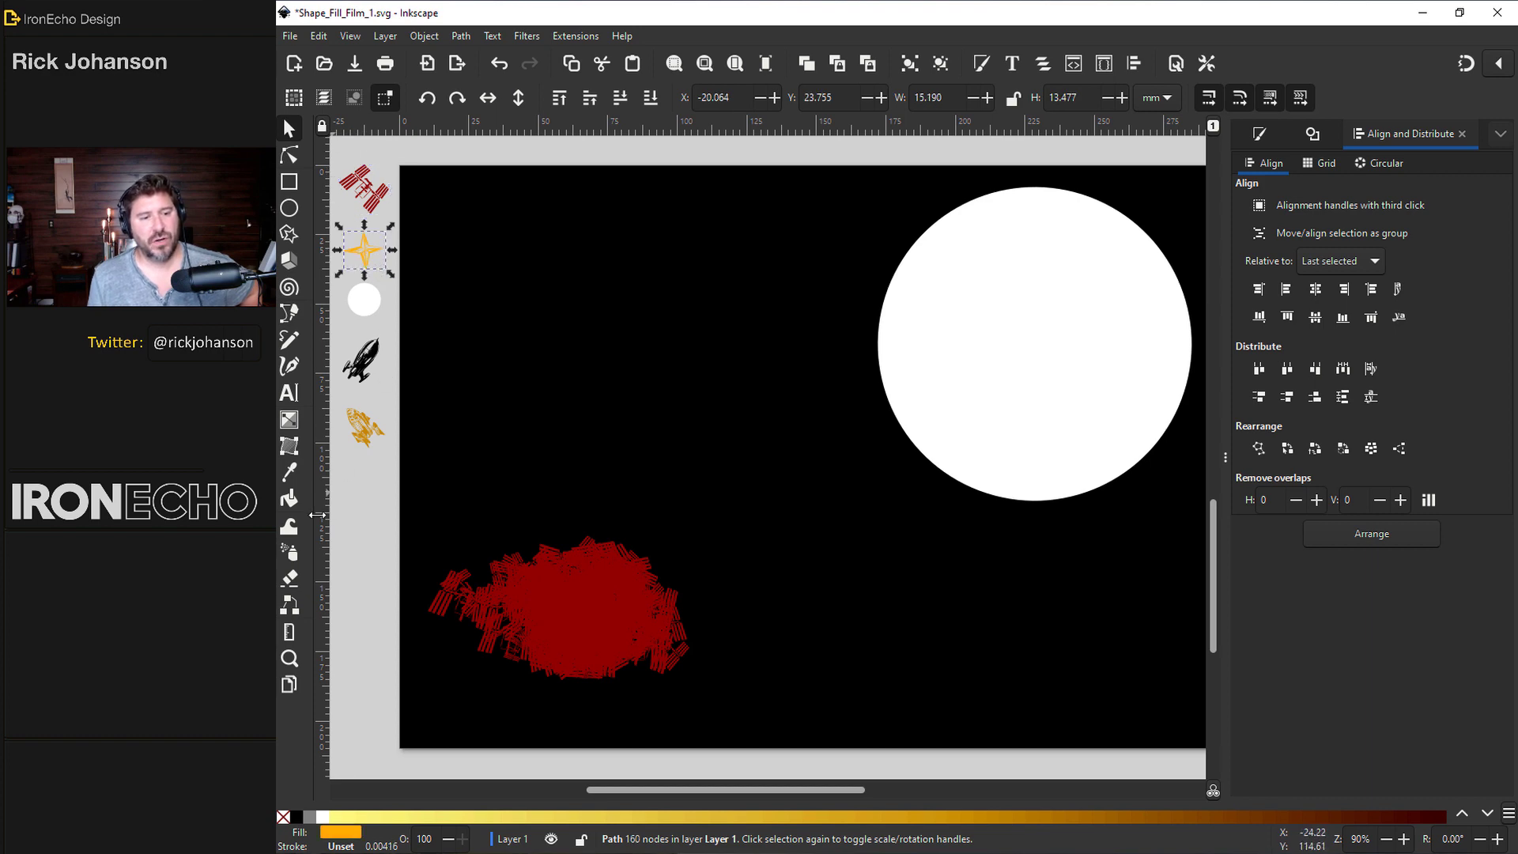
pyautogui.click(289, 552)
pyautogui.moveTo(571, 608)
pyautogui.mouseDown()
pyautogui.moveTo(626, 617)
pyautogui.moveTo(592, 623)
pyautogui.moveTo(618, 642)
pyautogui.moveTo(544, 609)
pyautogui.moveTo(622, 621)
pyautogui.moveTo(559, 623)
pyautogui.moveTo(606, 564)
pyautogui.moveTo(493, 574)
pyautogui.moveTo(591, 641)
pyautogui.moveTo(633, 623)
pyautogui.moveTo(561, 619)
pyautogui.moveTo(563, 645)
pyautogui.moveTo(603, 593)
pyautogui.moveTo(554, 580)
pyautogui.moveTo(555, 608)
pyautogui.moveTo(534, 579)
pyautogui.moveTo(567, 601)
pyautogui.moveTo(579, 587)
pyautogui.moveTo(546, 620)
pyautogui.moveTo(611, 631)
pyautogui.mouseUp()
# Step: Spray white circle copies over the cluster, redoing a bad first pass
pyautogui.press('Escape')
pyautogui.click(363, 299)
pyautogui.press('Escape')
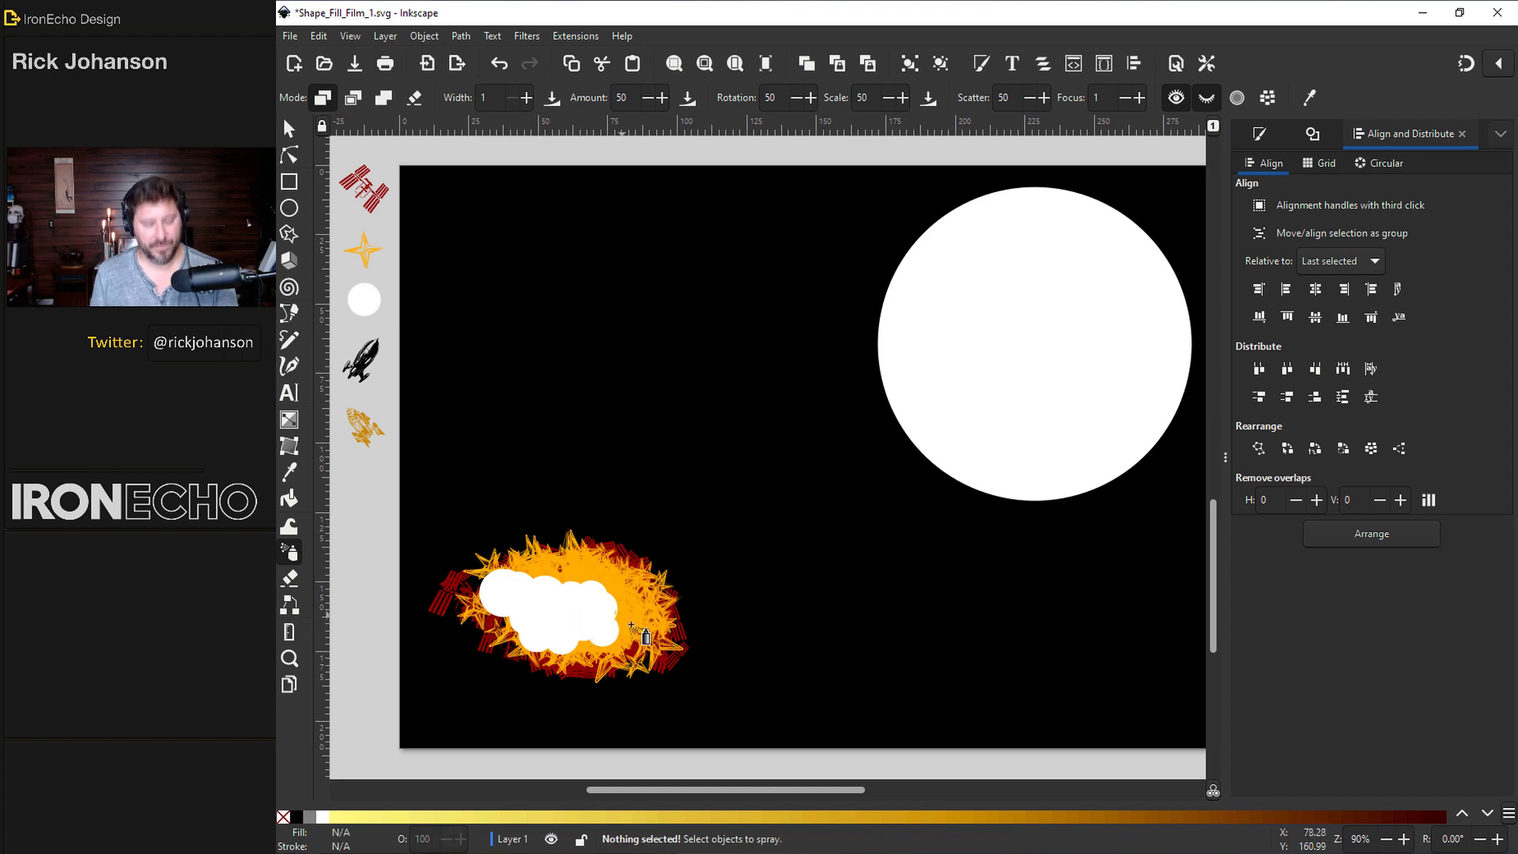
pyautogui.hotkey('ctrl', 'z')
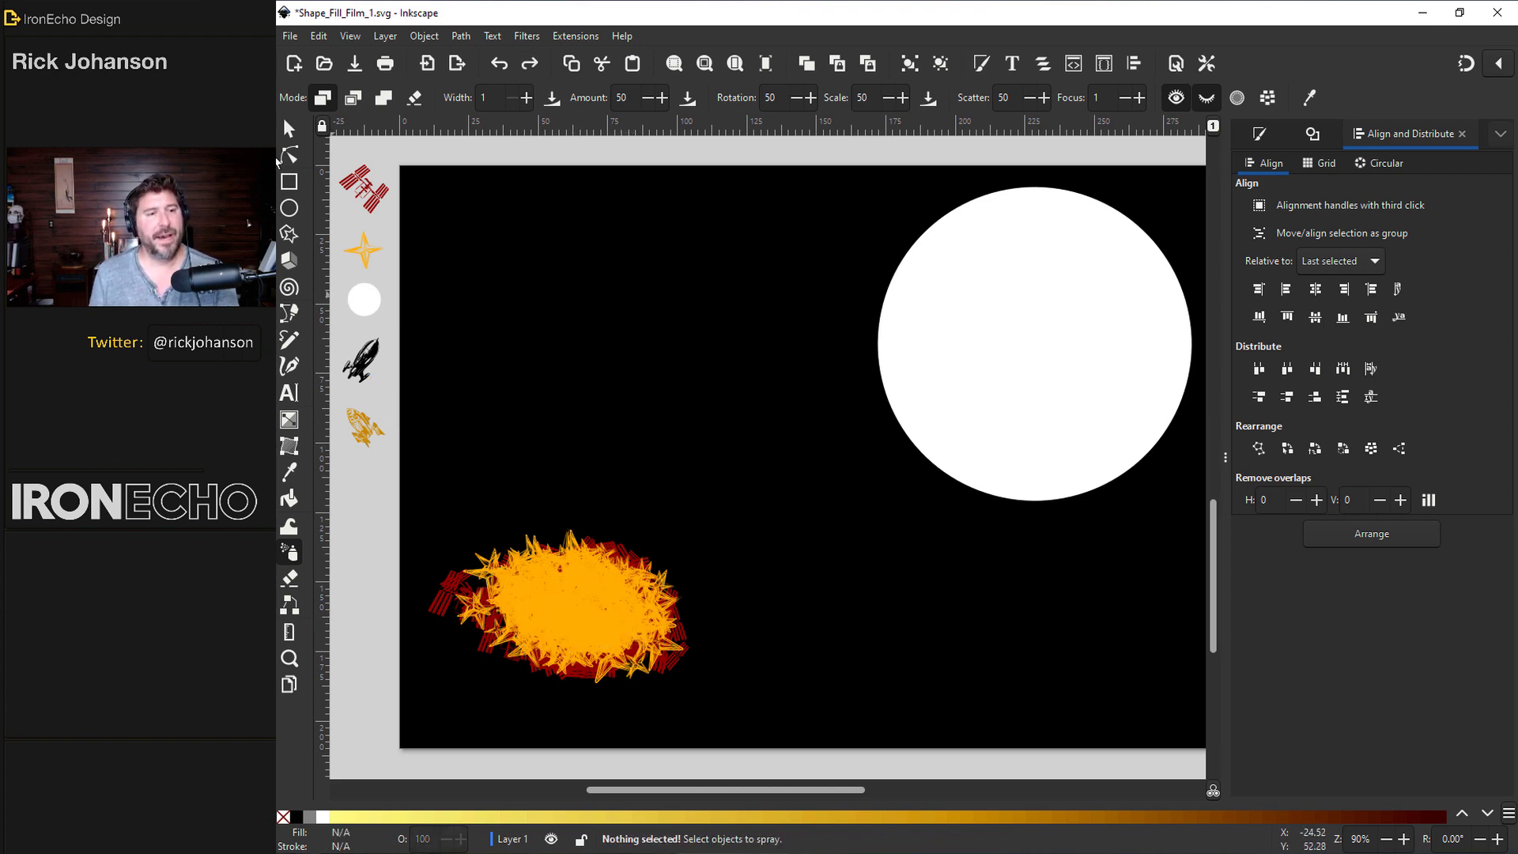
pyautogui.click(363, 299)
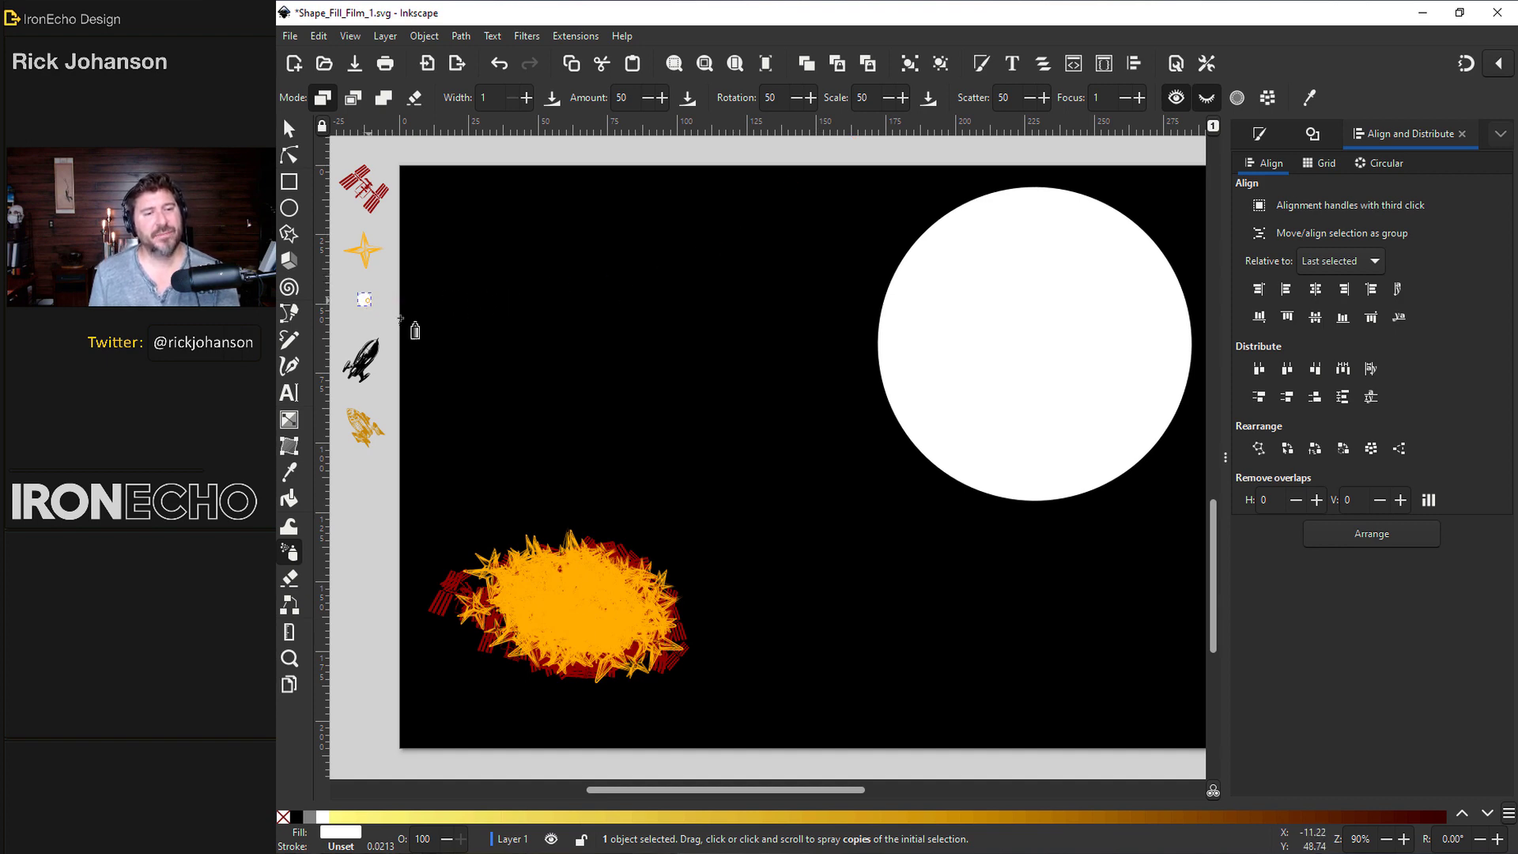
pyautogui.moveTo(575, 619)
pyautogui.mouseDown()
pyautogui.moveTo(573, 570)
pyautogui.moveTo(539, 567)
pyautogui.moveTo(596, 563)
pyautogui.moveTo(549, 553)
pyautogui.moveTo(578, 637)
pyautogui.moveTo(533, 640)
pyautogui.moveTo(515, 618)
pyautogui.moveTo(570, 591)
pyautogui.moveTo(631, 605)
pyautogui.moveTo(595, 586)
pyautogui.moveTo(616, 596)
pyautogui.moveTo(592, 554)
pyautogui.moveTo(630, 598)
pyautogui.moveTo(626, 639)
pyautogui.moveTo(597, 661)
pyautogui.mouseUp()
pyautogui.press('Escape')
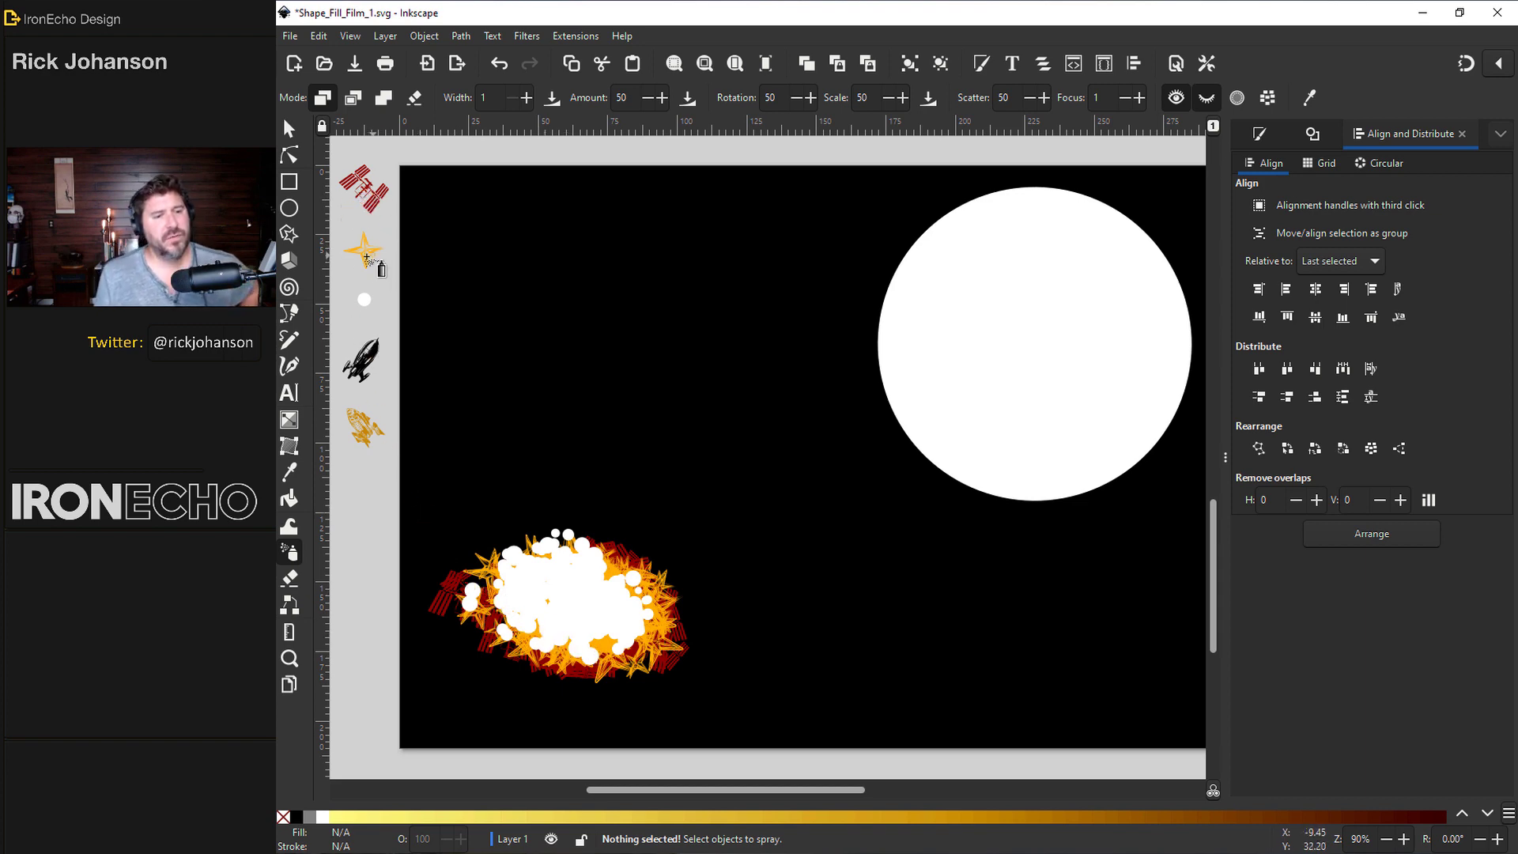
# Step: Spray black rocket copies onto the same cluster
pyautogui.press('Tab')
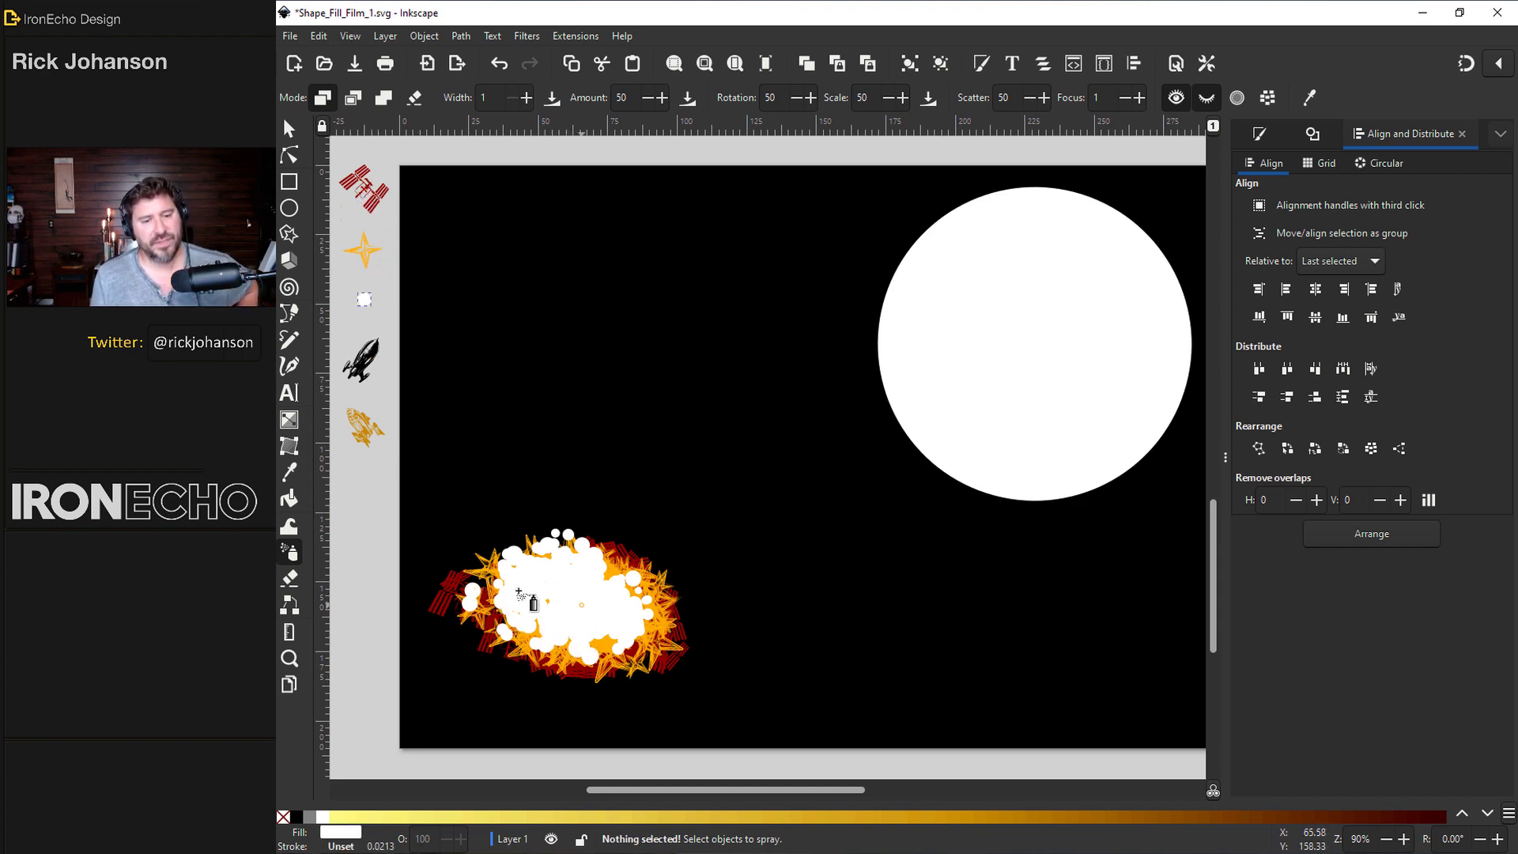
pyautogui.press('s')
pyautogui.press('Tab')
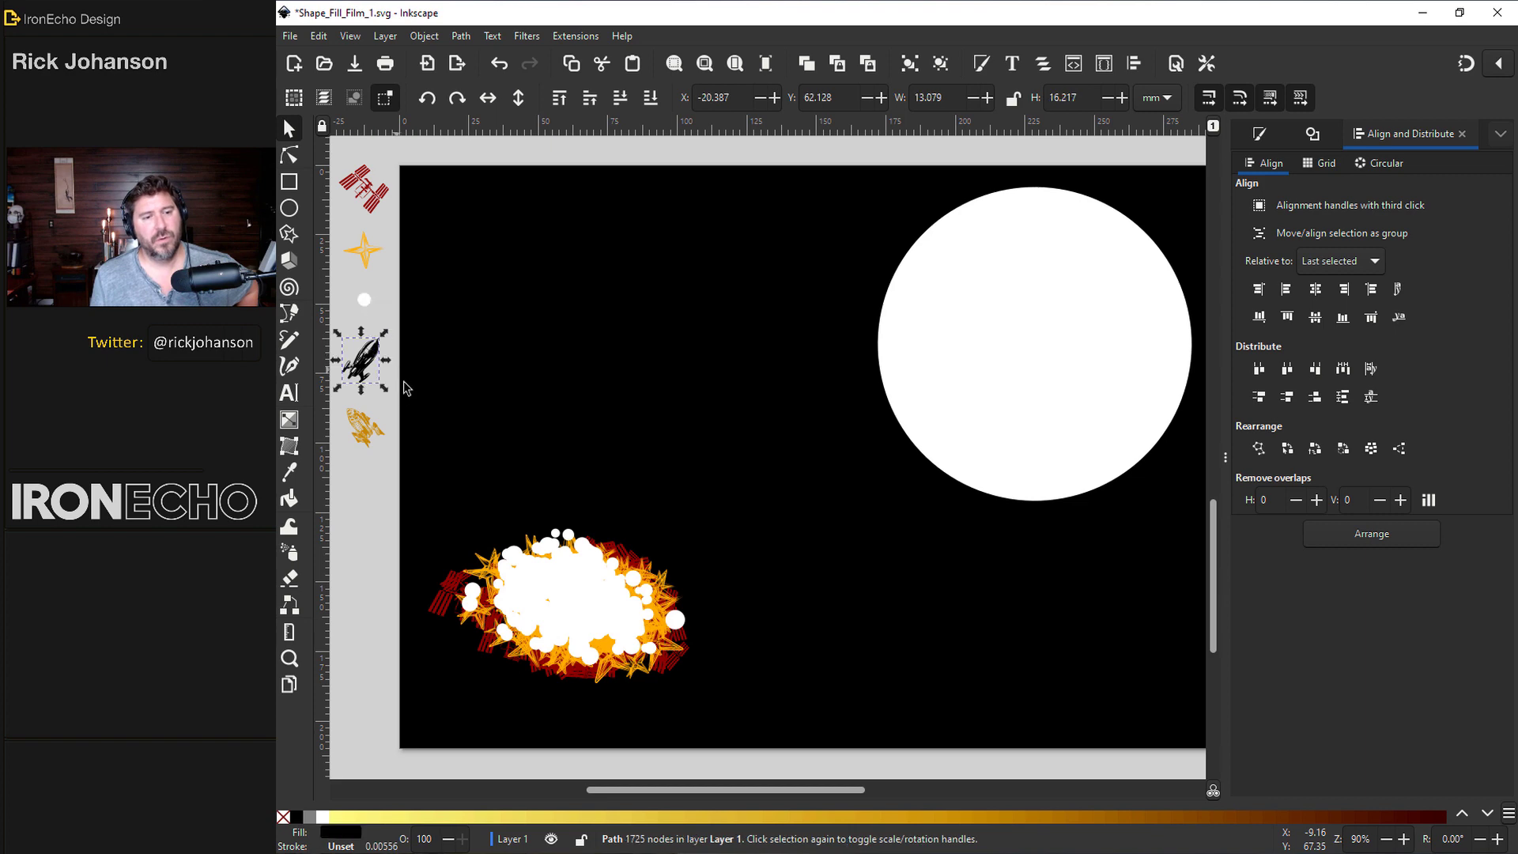
pyautogui.click(290, 552)
pyautogui.moveTo(578, 613)
pyautogui.mouseDown()
pyautogui.moveTo(547, 609)
pyautogui.moveTo(613, 613)
pyautogui.moveTo(597, 593)
pyautogui.moveTo(530, 607)
pyautogui.moveTo(514, 585)
pyautogui.moveTo(490, 589)
pyautogui.moveTo(625, 625)
pyautogui.moveTo(548, 603)
pyautogui.mouseUp()
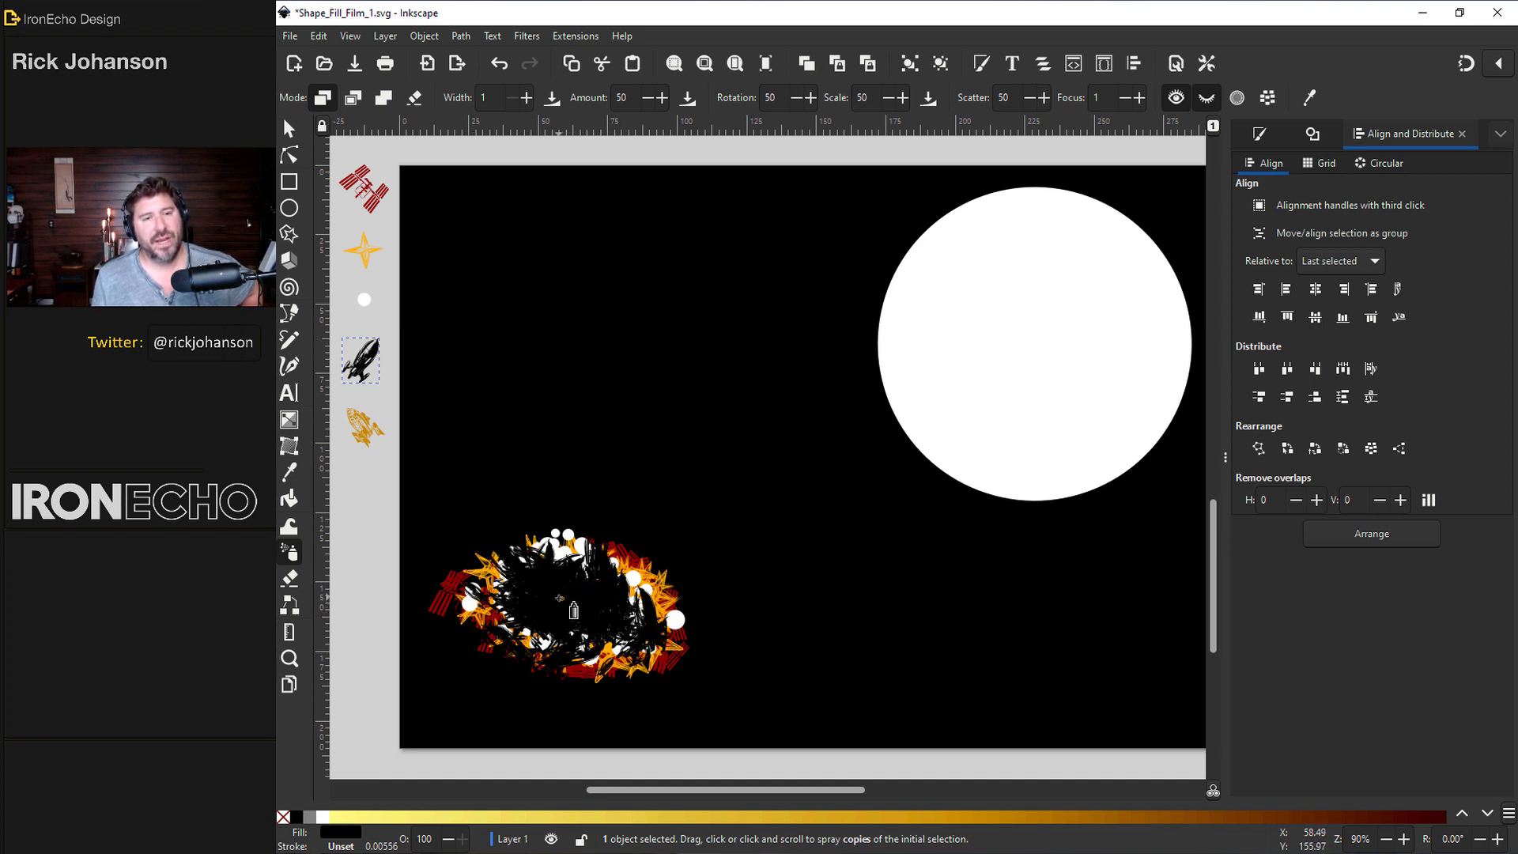
pyautogui.press('Escape')
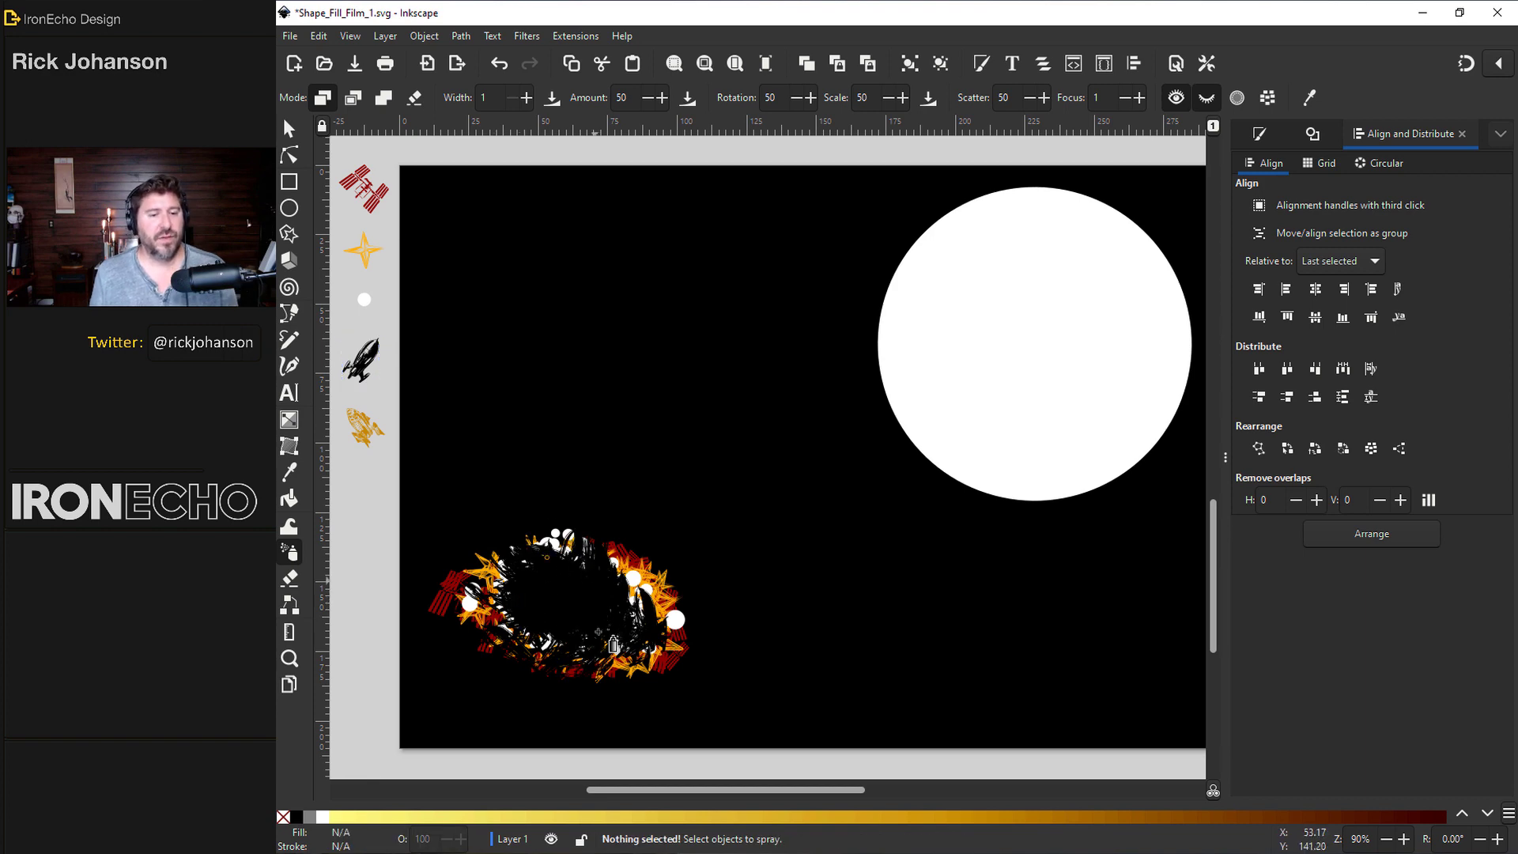
# Step: Box-select the five stray icons and delete them
pyautogui.click(289, 128)
pyautogui.moveTo(448, 449); pyautogui.dragTo(323, 136)
pyautogui.press('Delete')
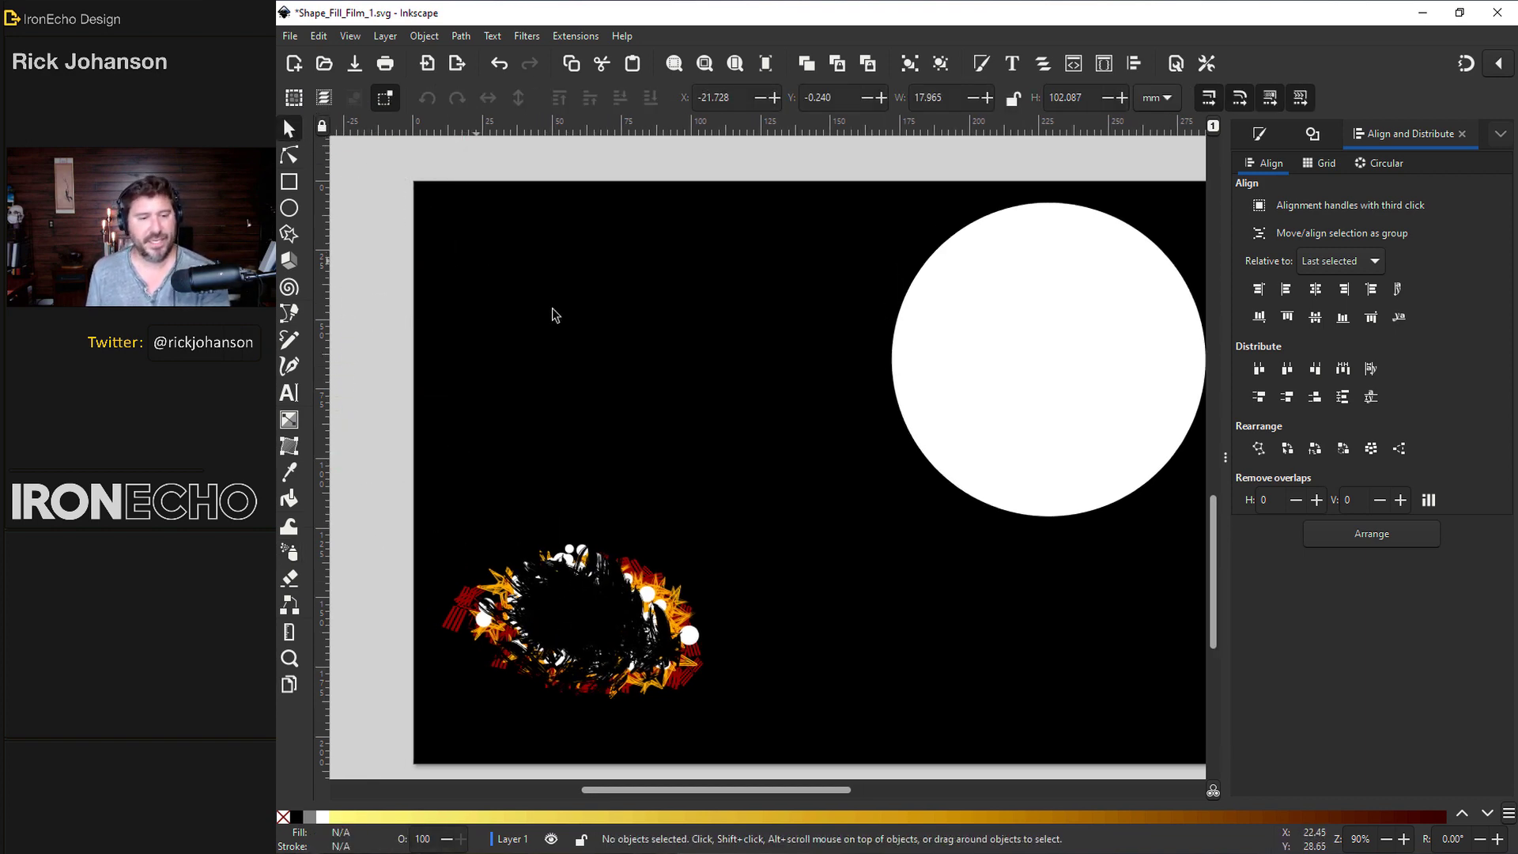
pyautogui.scroll(-2, 627, 491)
# Step: Select the whole burst and remove overlaps with a horizontal and vertical gap of 1
pyautogui.moveTo(514, 479); pyautogui.dragTo(860, 752)
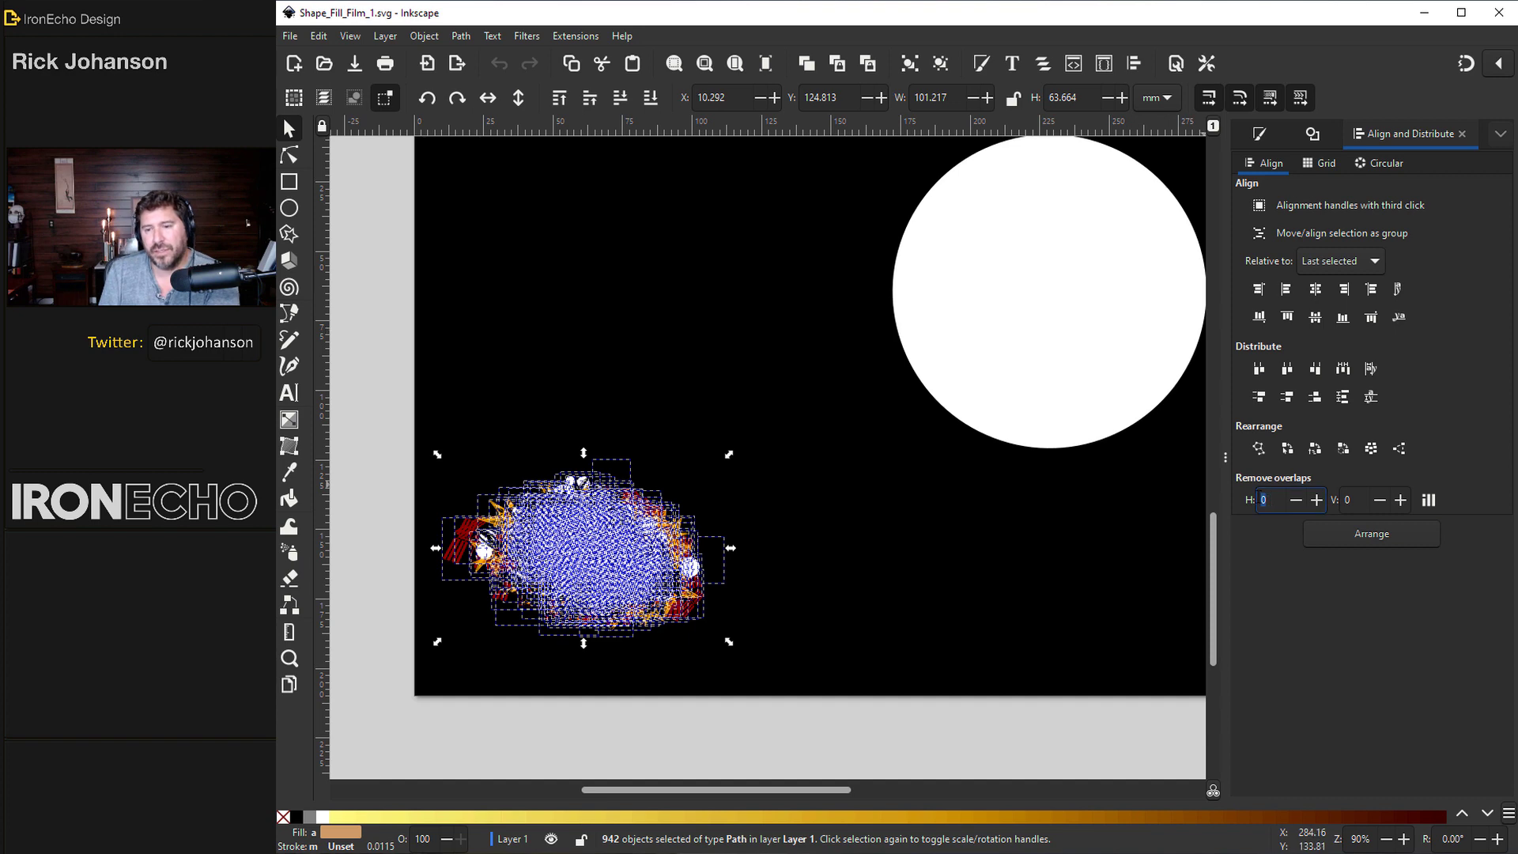
pyautogui.write('1')
pyautogui.press('Tab')
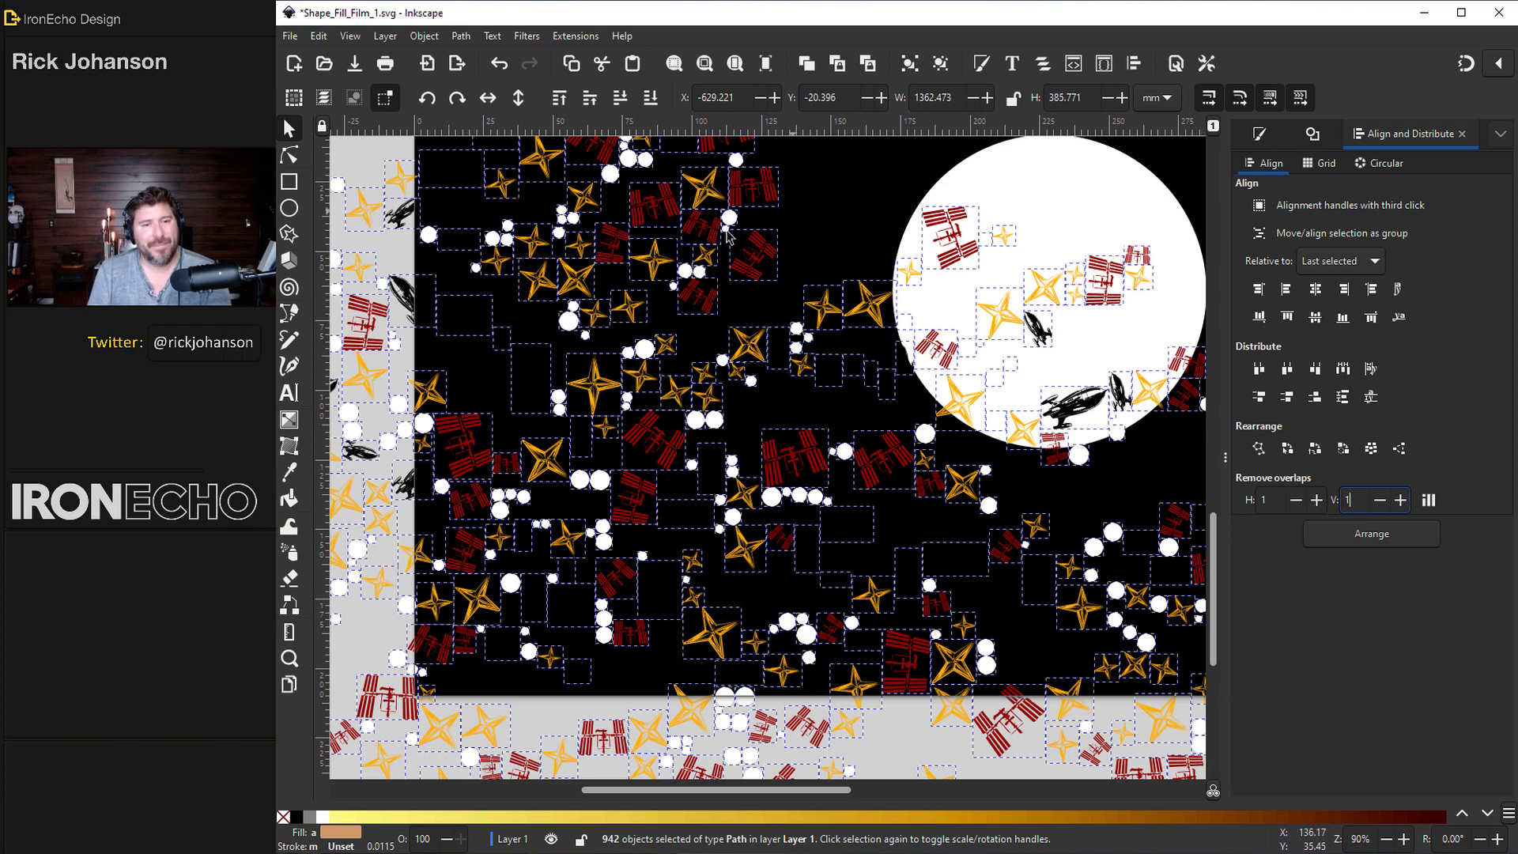
pyautogui.press('3')
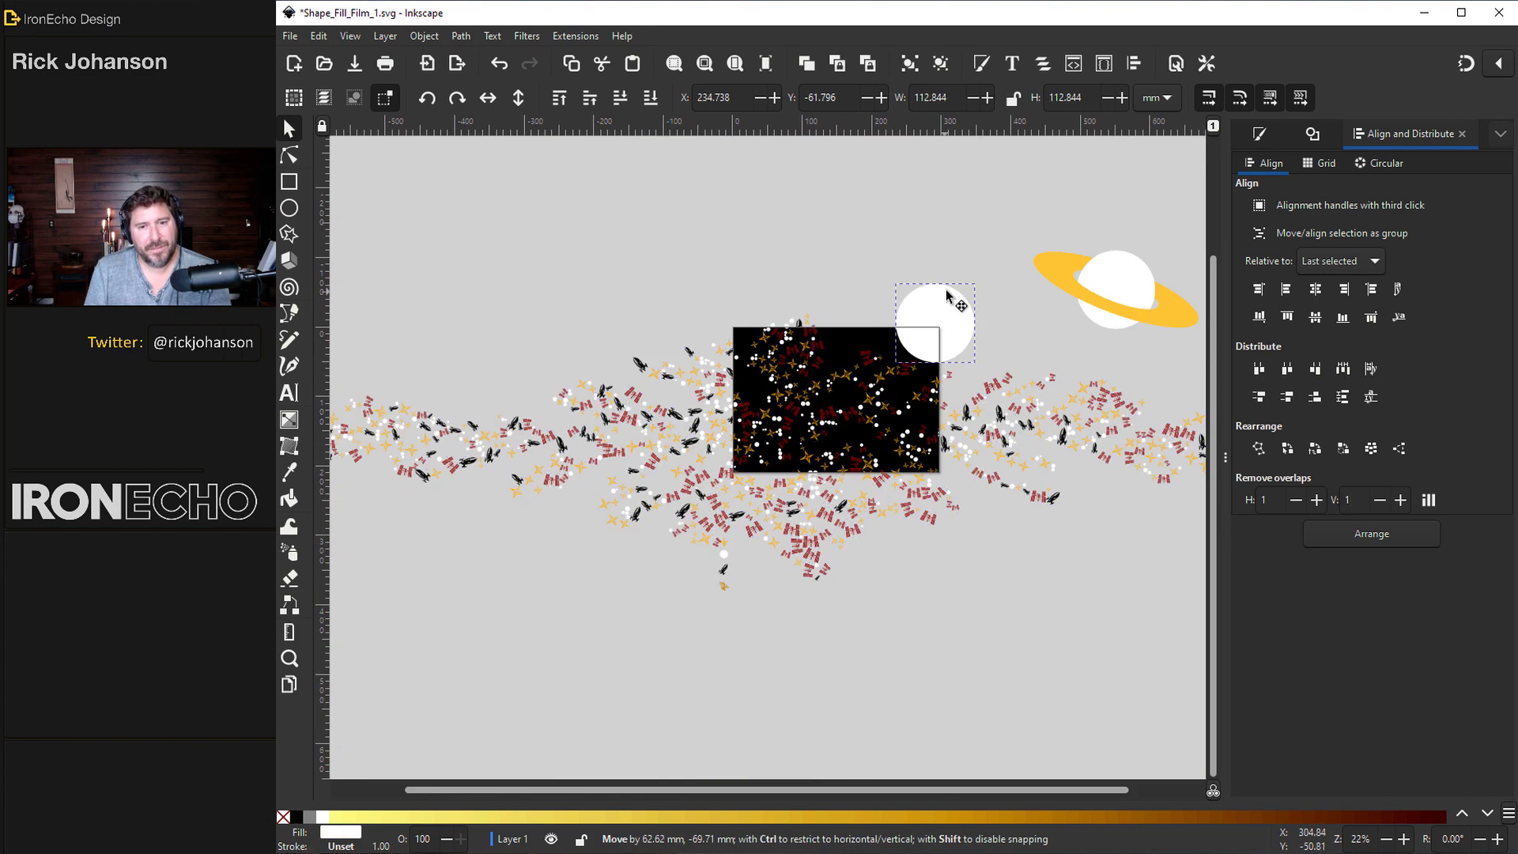
# Step: Move the spread icons down and gather the scattered wings back into one cluster
pyautogui.moveTo(800, 410); pyautogui.dragTo(794, 704)
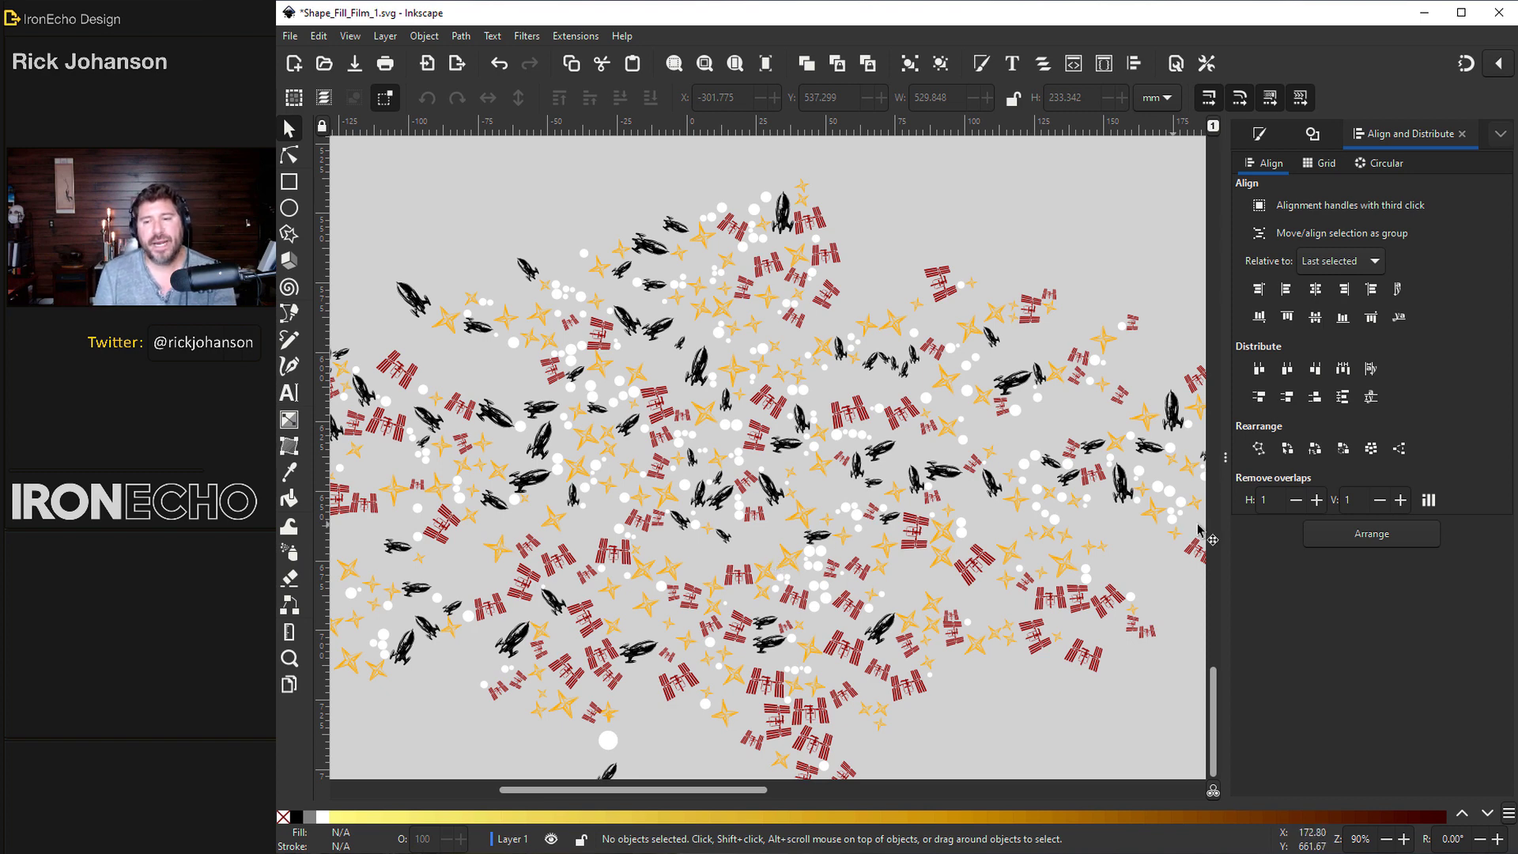
pyautogui.scroll(-2, 1071, 519)
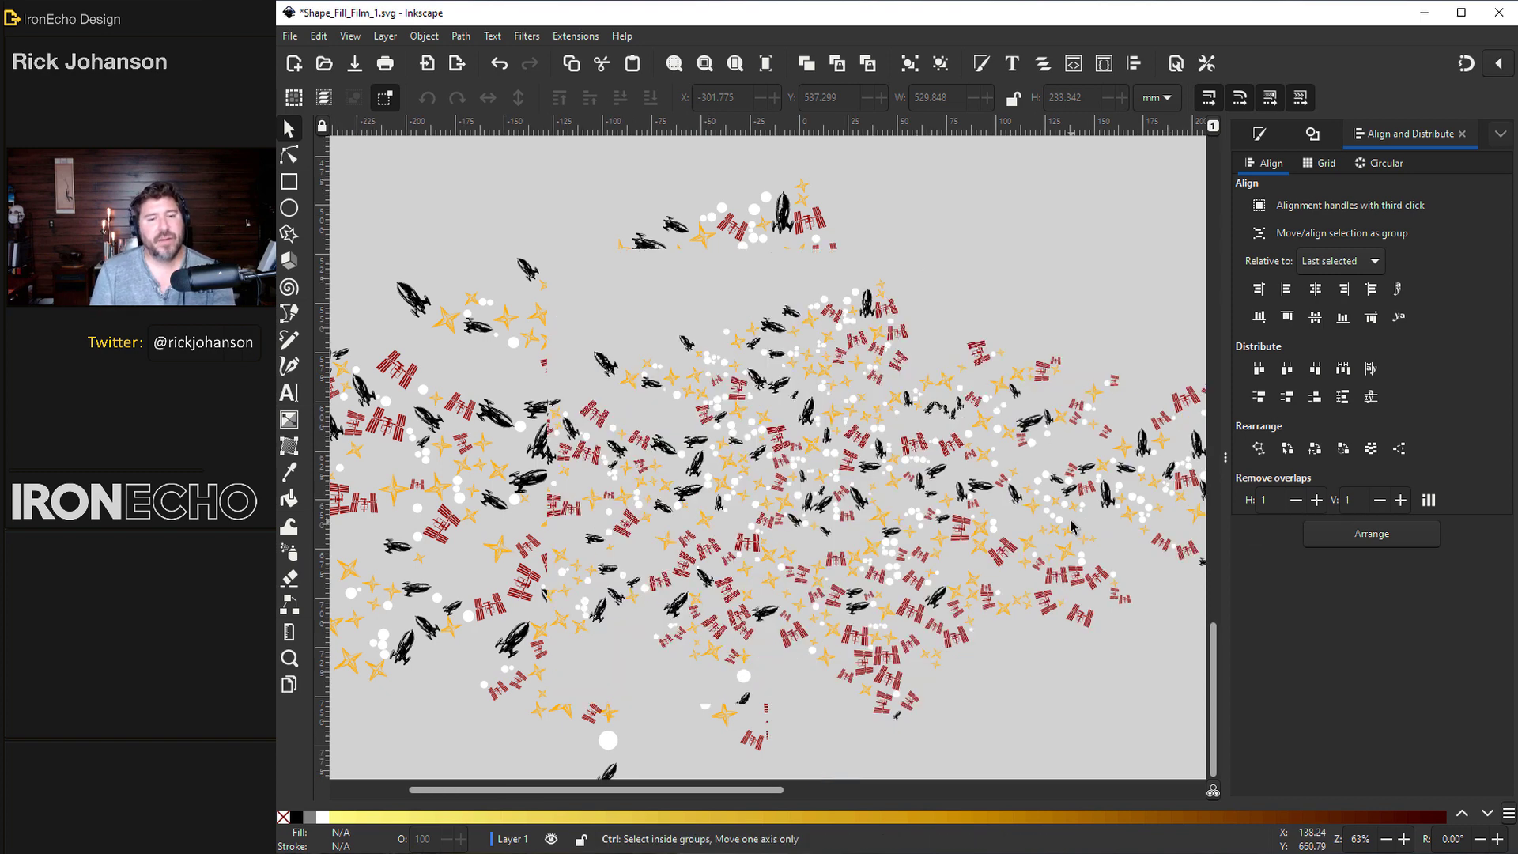
pyautogui.moveTo(451, 417); pyautogui.dragTo(773, 627)
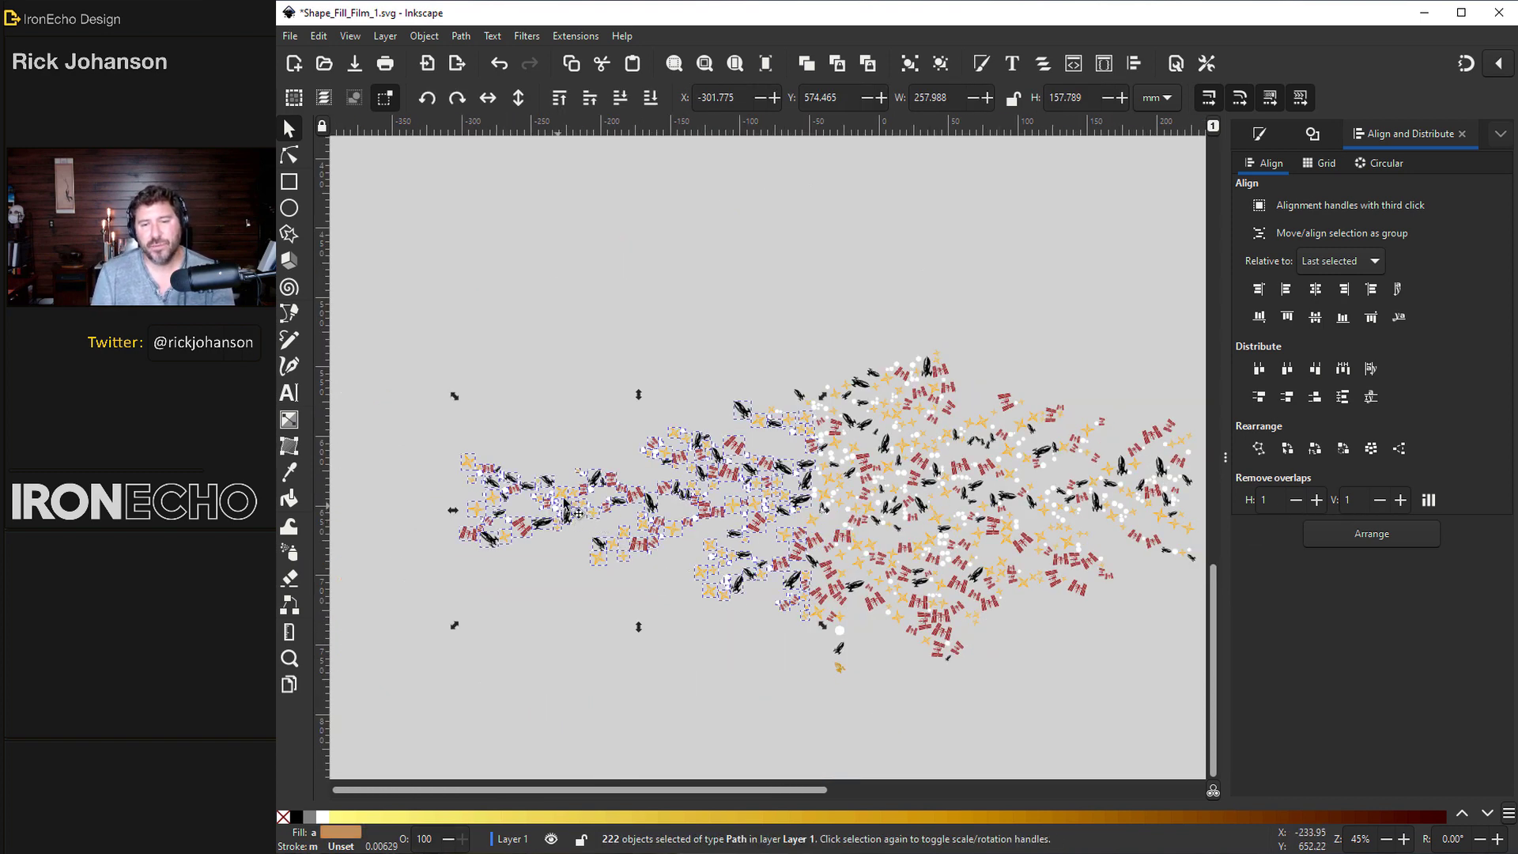
pyautogui.moveTo(566, 503); pyautogui.dragTo(804, 548)
pyautogui.moveTo(822, 791); pyautogui.dragTo(991, 791)
pyautogui.moveTo(968, 695); pyautogui.dragTo(802, 411)
pyautogui.moveTo(888, 522); pyautogui.dragTo(595, 521)
pyautogui.moveTo(405, 306); pyautogui.dragTo(840, 688)
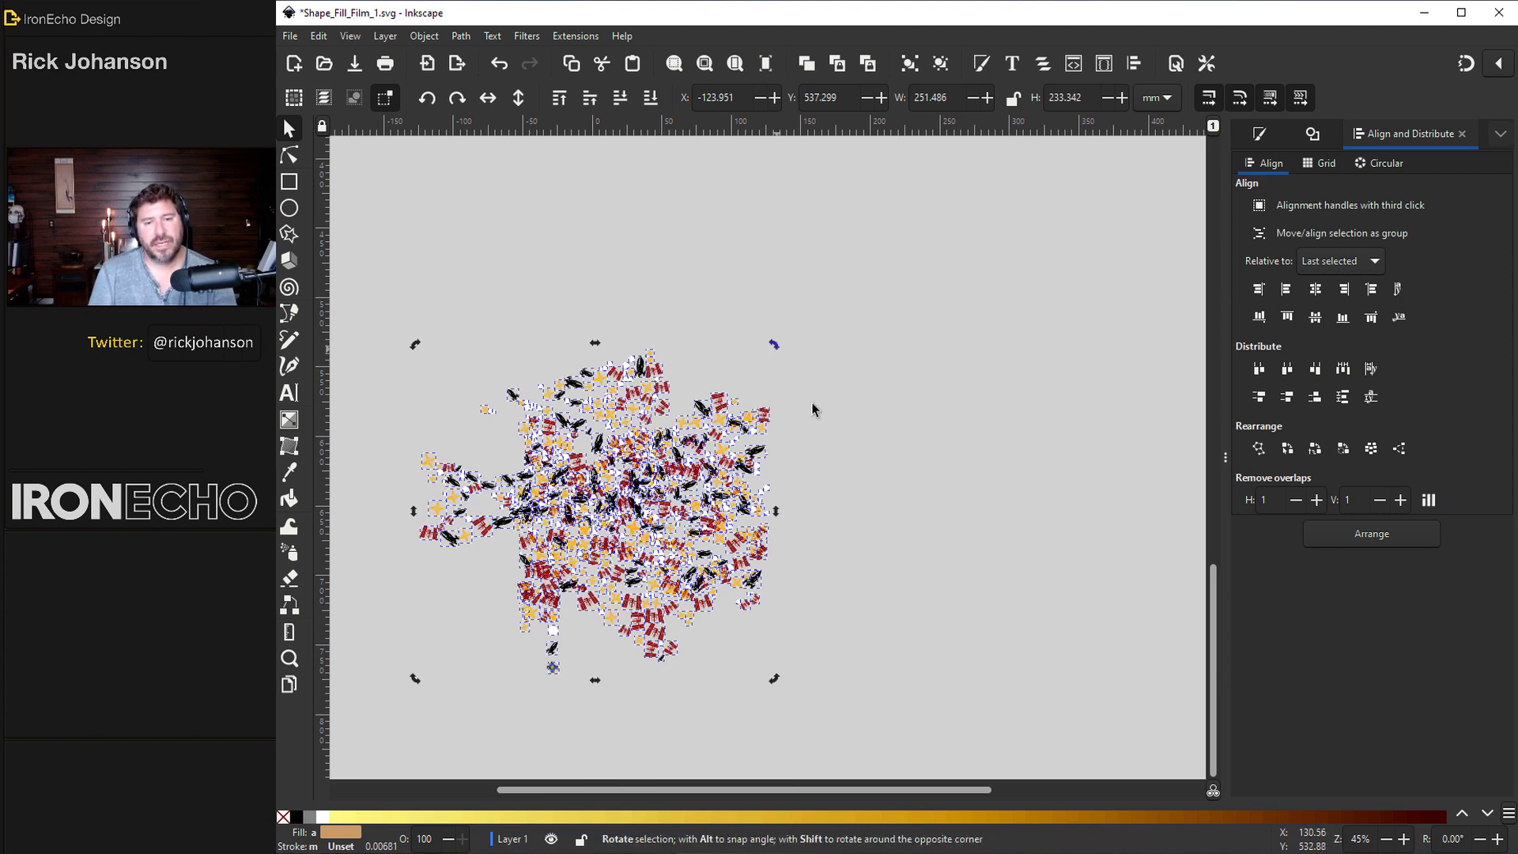
pyautogui.moveTo(746, 484); pyautogui.dragTo(849, 550)
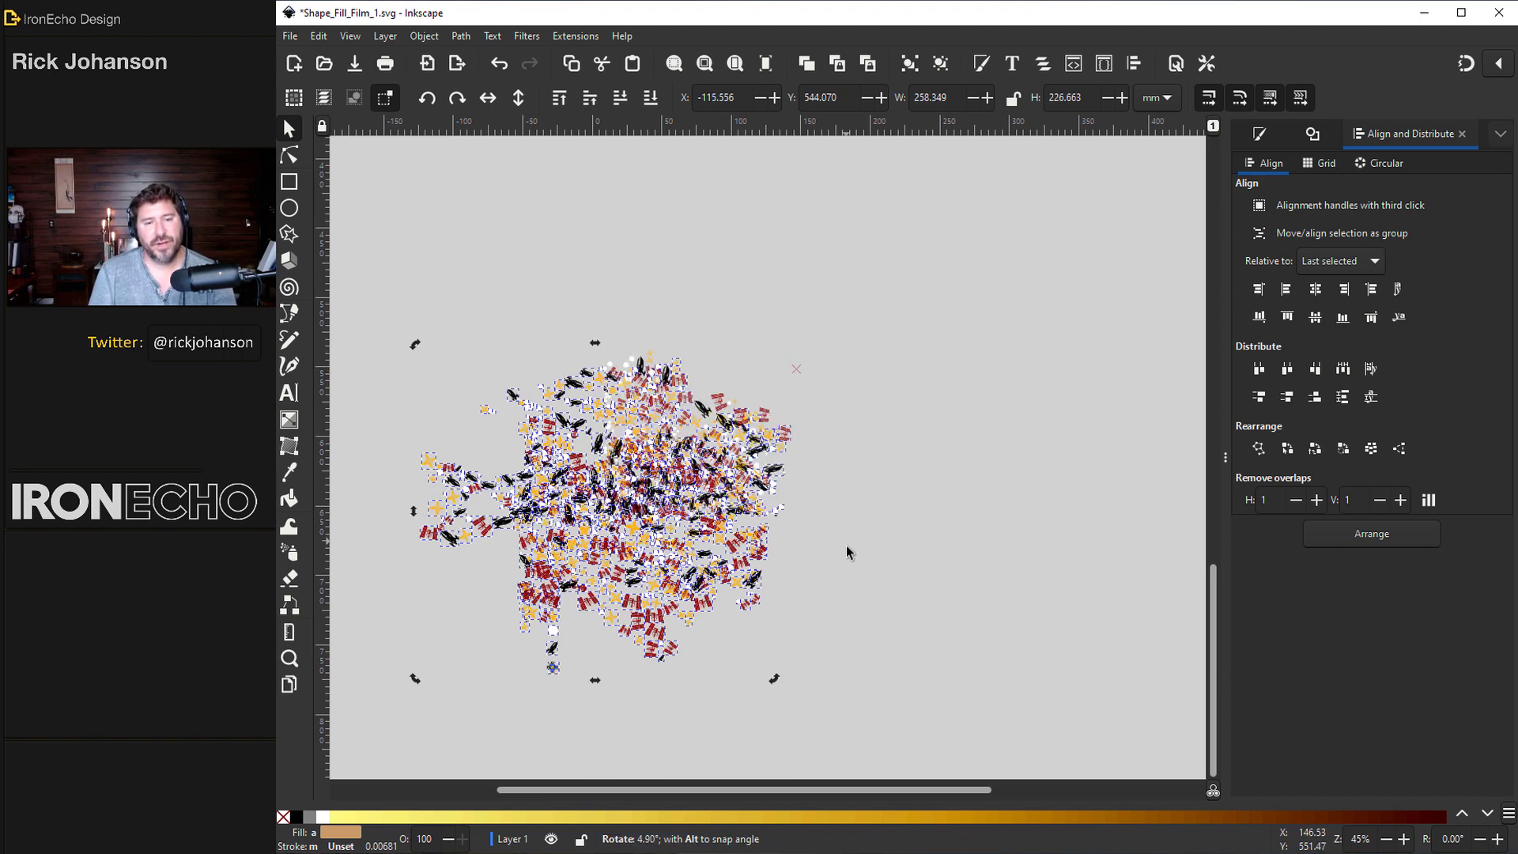
# Step: Reselect the whole cluster and remove overlaps again so no icons overlap
pyautogui.click(451, 647)
pyautogui.moveTo(406, 272); pyautogui.dragTo(909, 702)
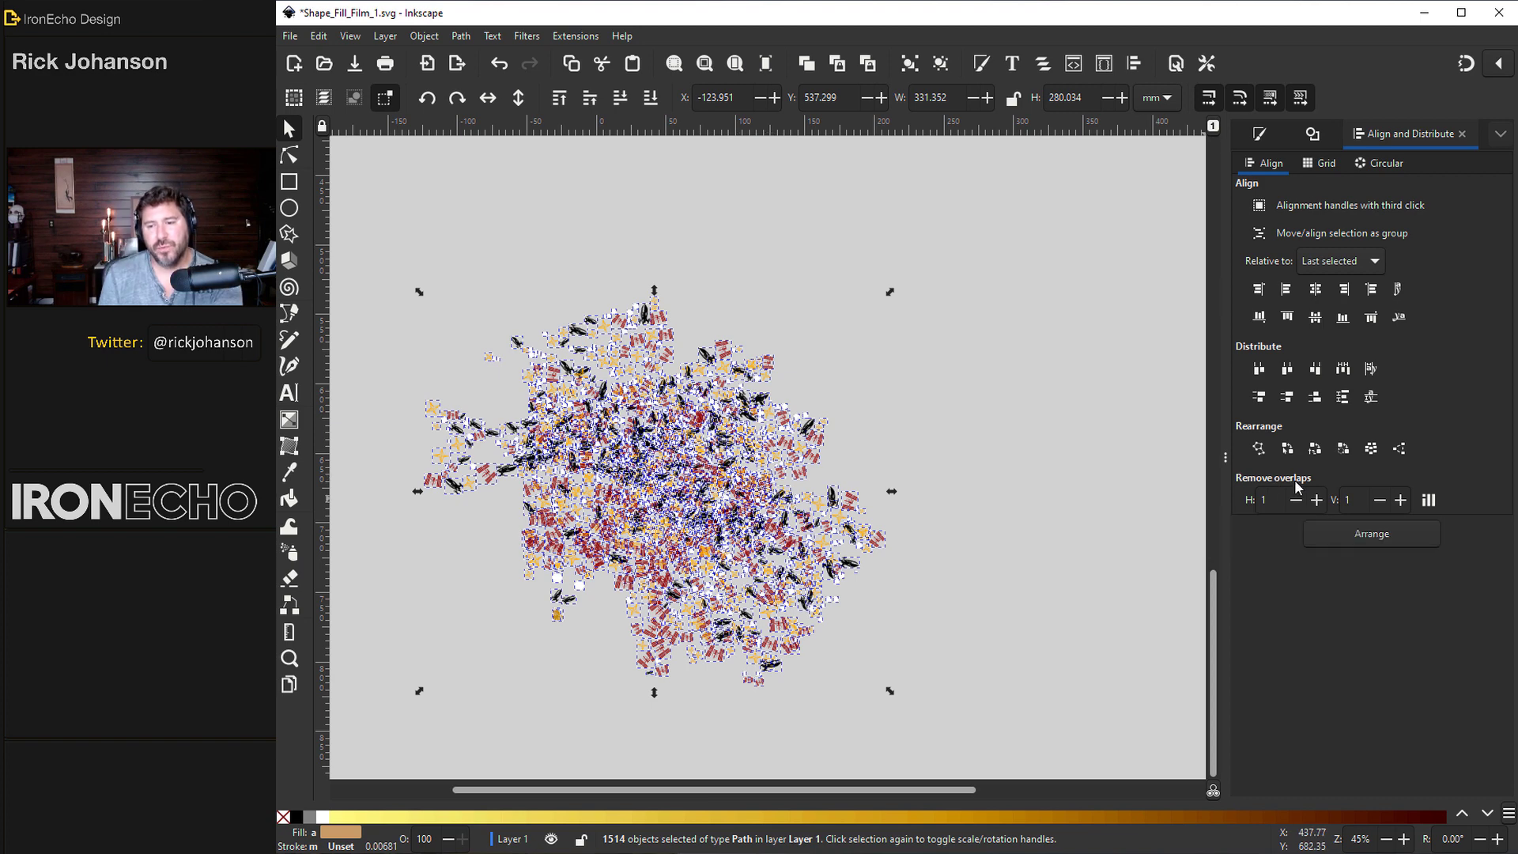
pyautogui.click(1429, 500)
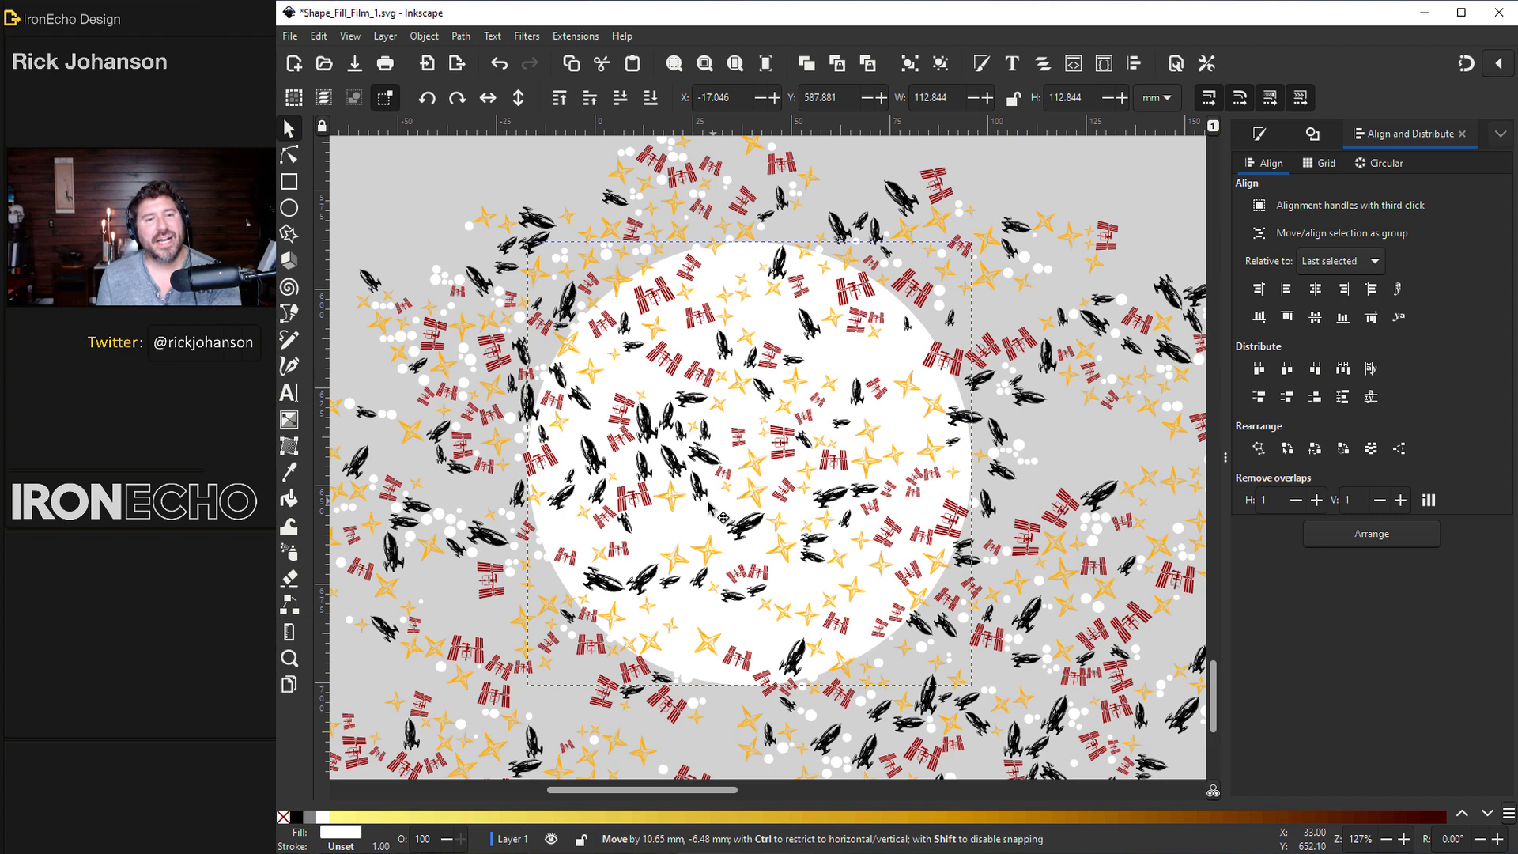
# Step: In Shape_Fill_Film_2.svg, drag the icon field up off the white circle and deselect
pyautogui.moveTo(678, 523); pyautogui.dragTo(641, 462)
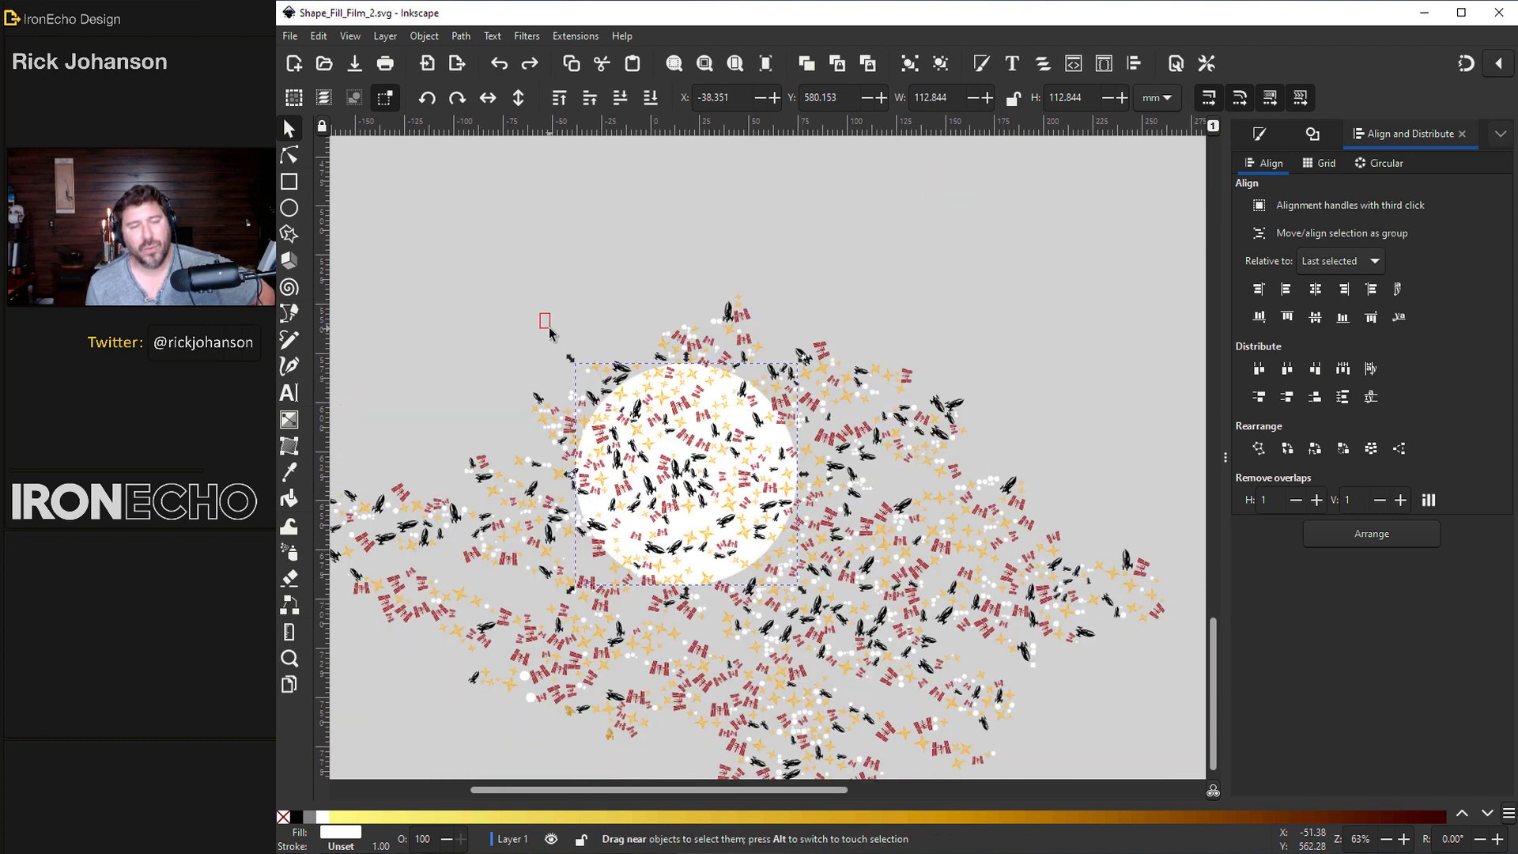
pyautogui.moveTo(540, 314); pyautogui.dragTo(852, 639)
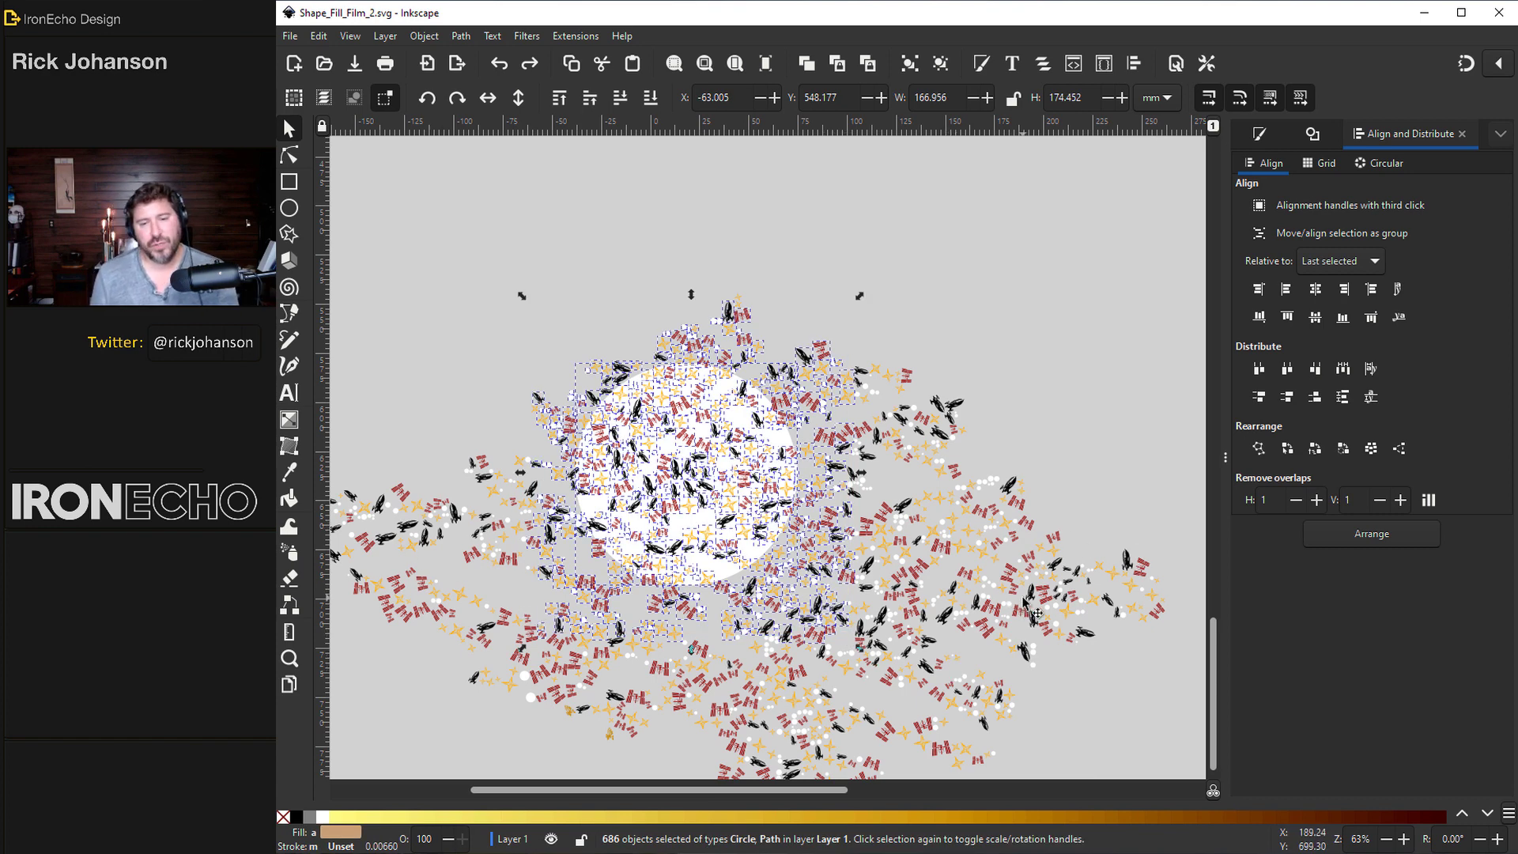
pyautogui.scroll(5, 957, 569)
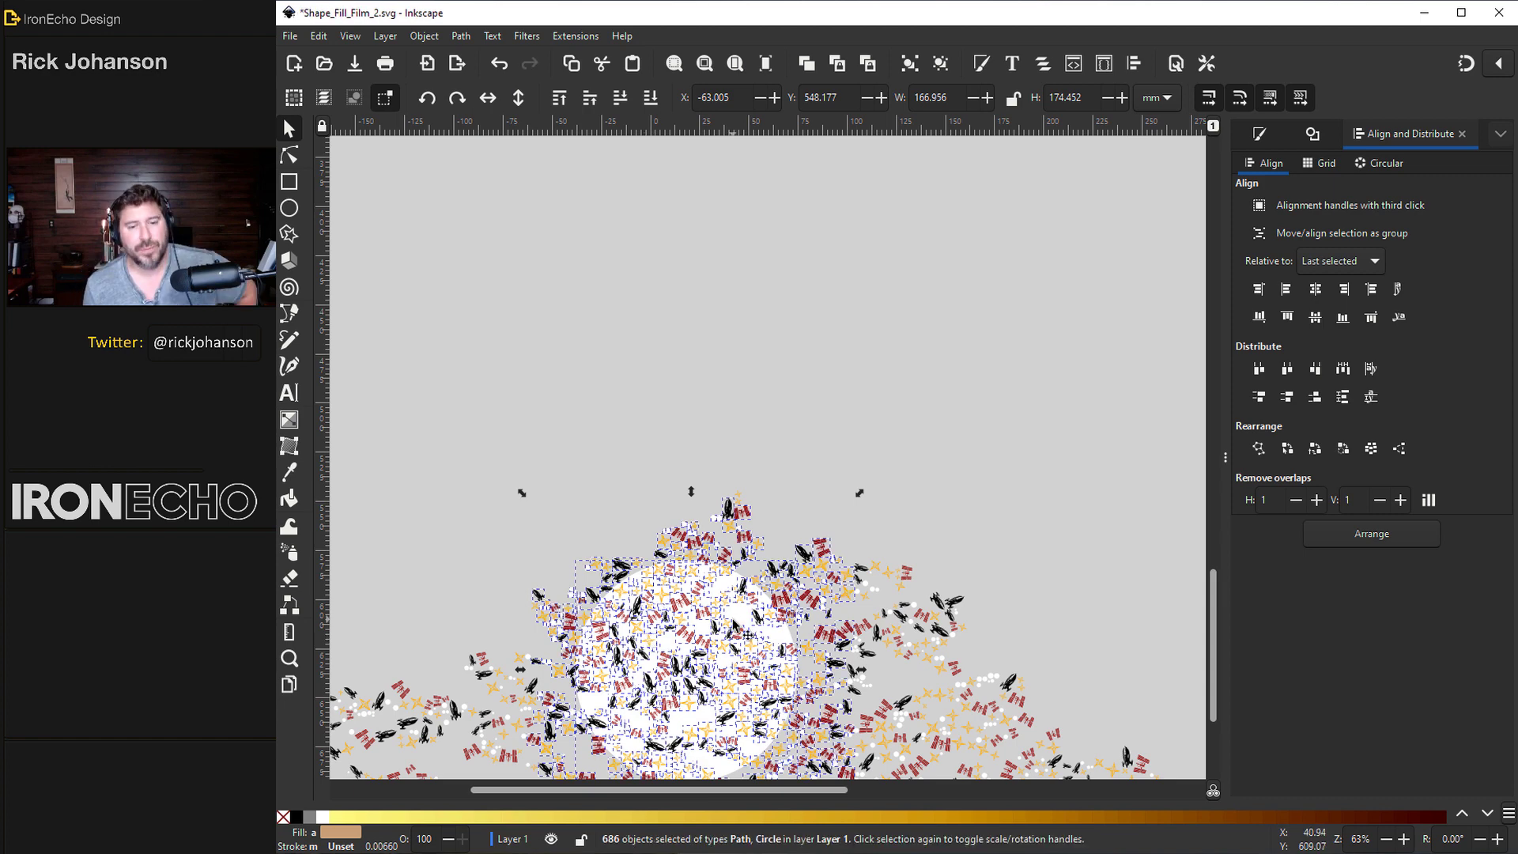
pyautogui.scroll(6, 650, 643)
pyautogui.scroll(-3, 715, 681)
pyautogui.moveTo(689, 526); pyautogui.dragTo(681, 110)
pyautogui.press('Escape')
pyautogui.scroll(2, 732, 537)
pyautogui.hscroll(-3, 732, 537)
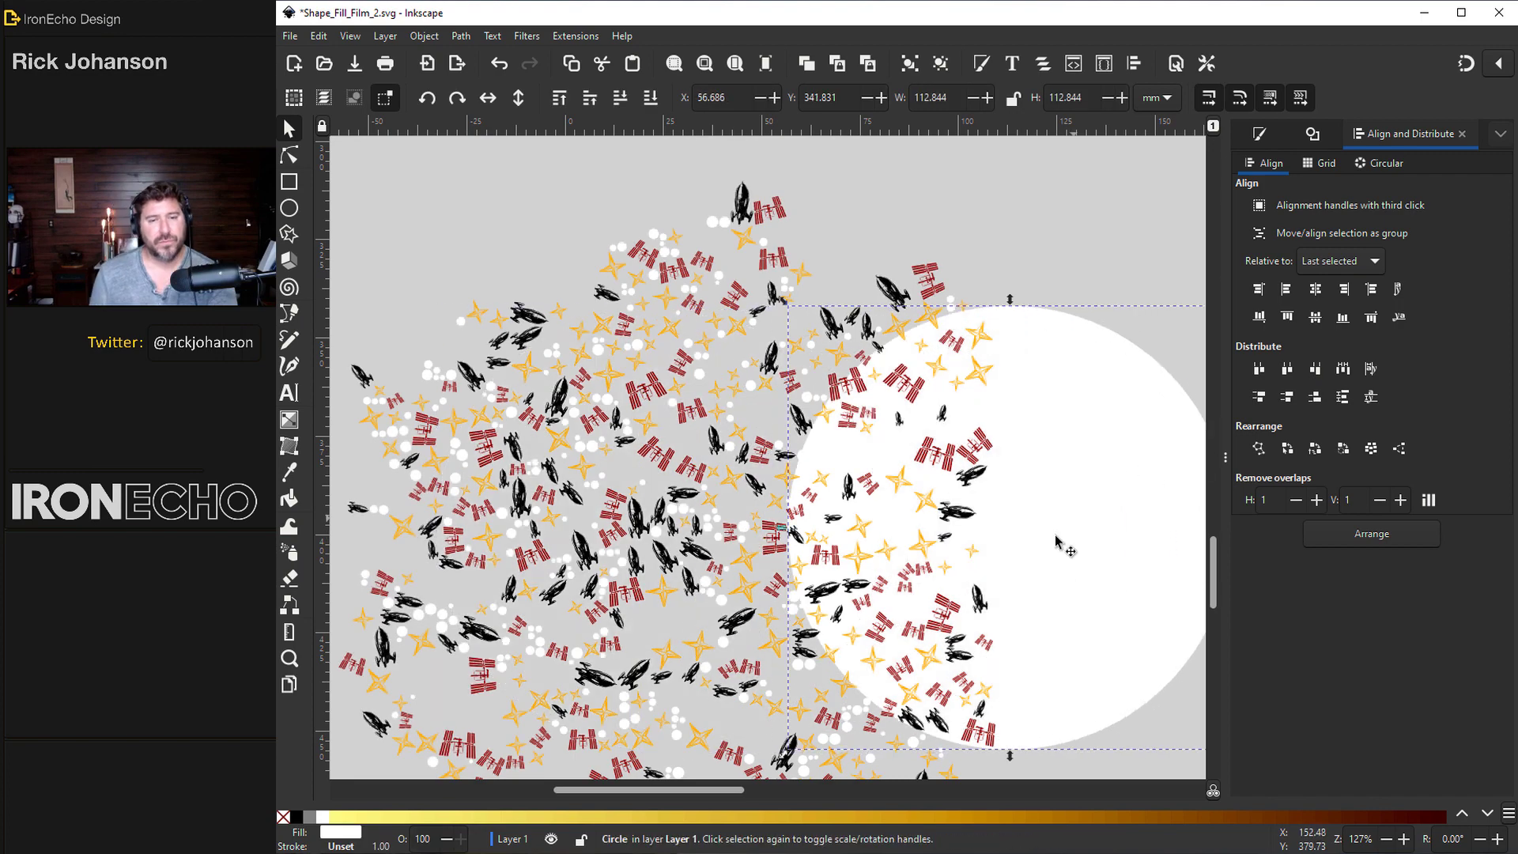
# Step: Centre the white circle on the icon field and tint it semi-transparent bright green
pyautogui.scroll(-1, 732, 538)
pyautogui.moveTo(481, 195); pyautogui.dragTo(1050, 763)
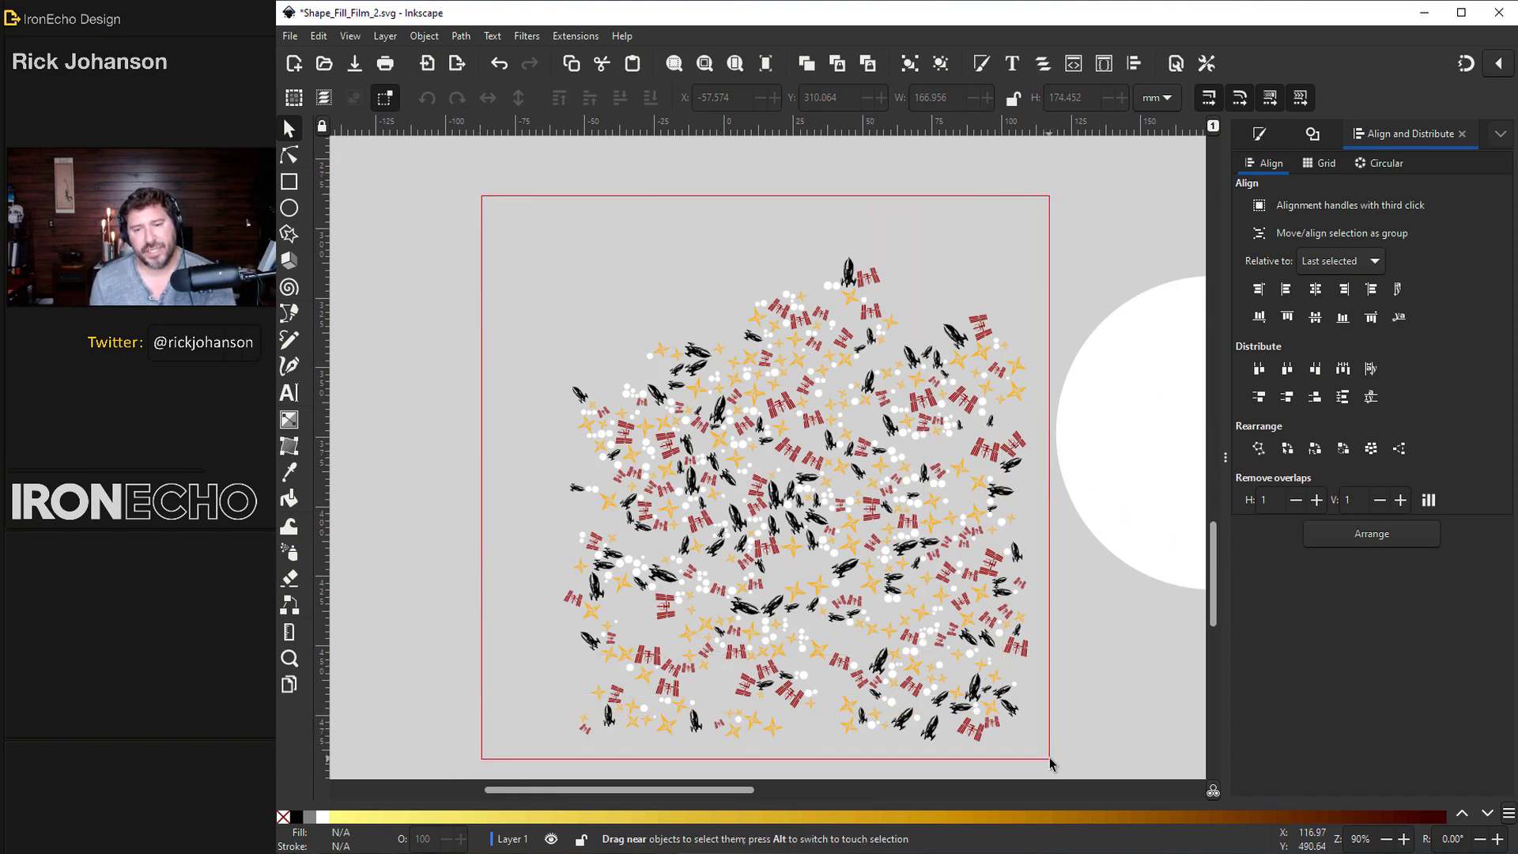
pyautogui.click(424, 35)
pyautogui.click(1159, 427)
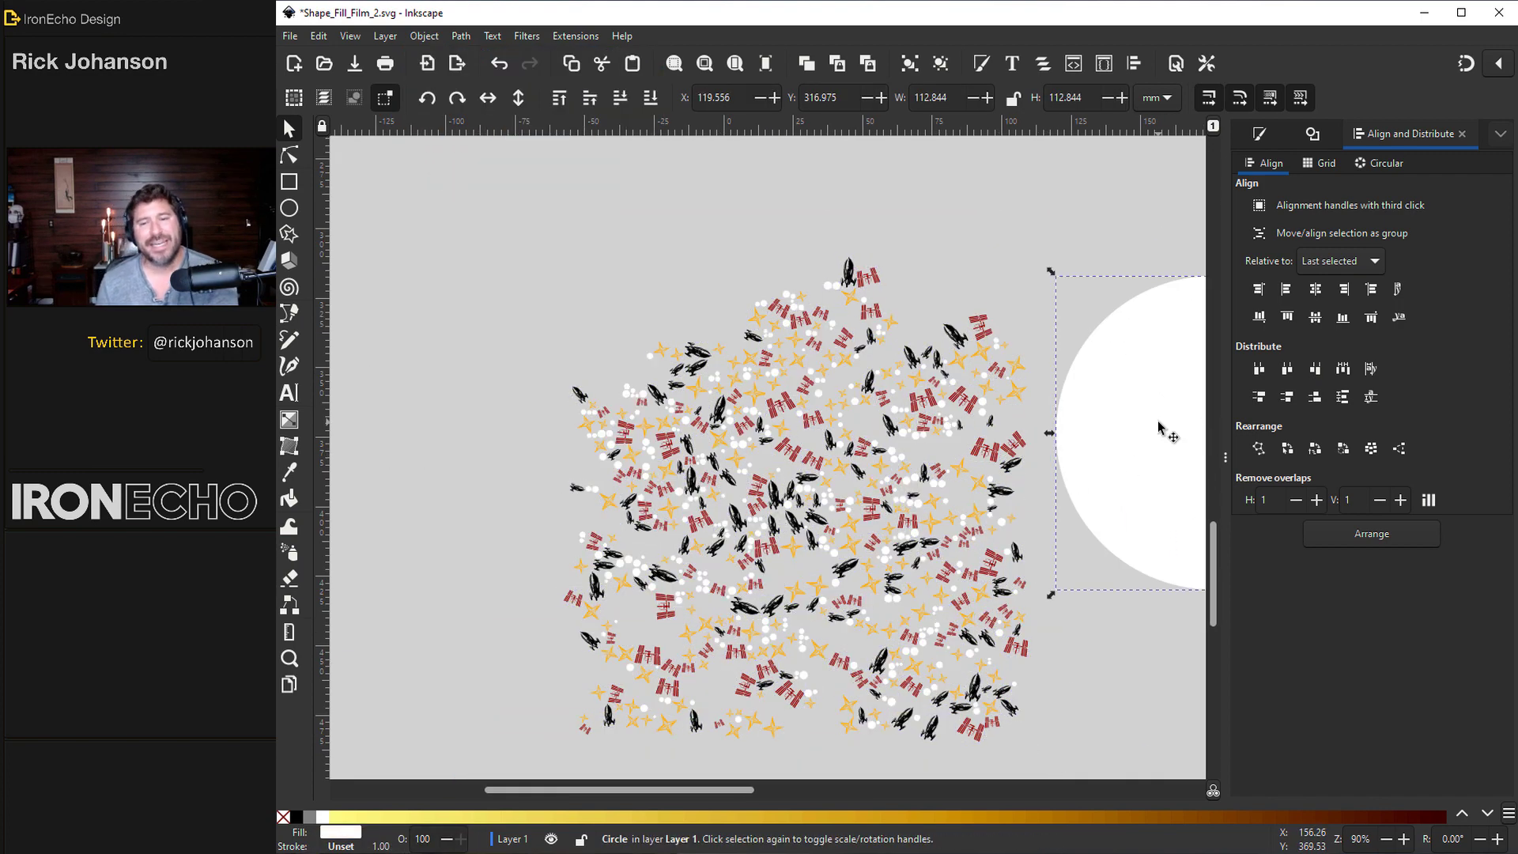
pyautogui.moveTo(1152, 413); pyautogui.dragTo(723, 455)
pyautogui.click(1261, 134)
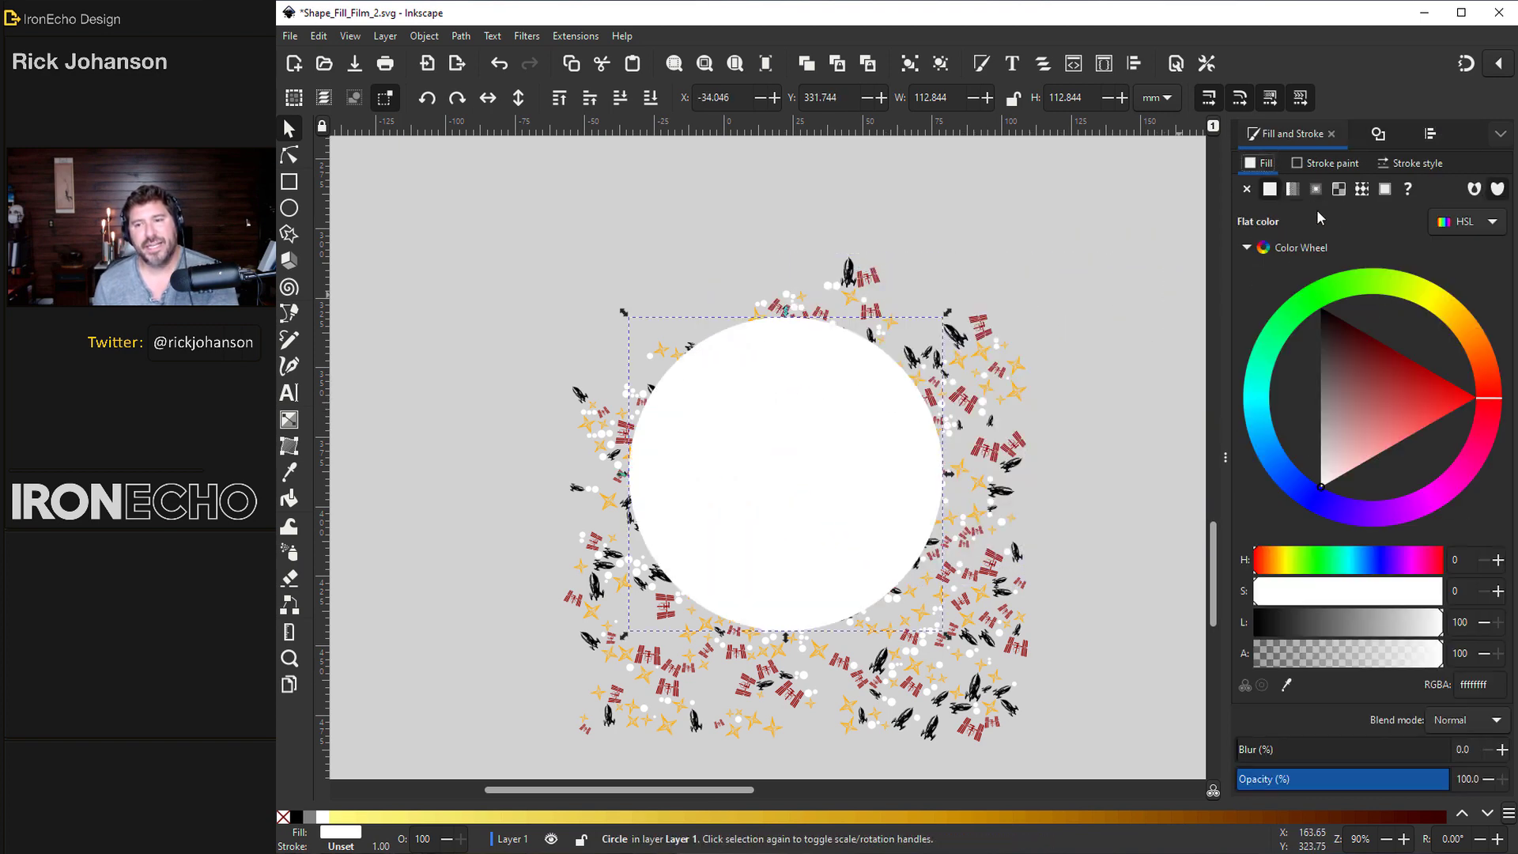
pyautogui.click(1326, 298)
pyautogui.click(1357, 324)
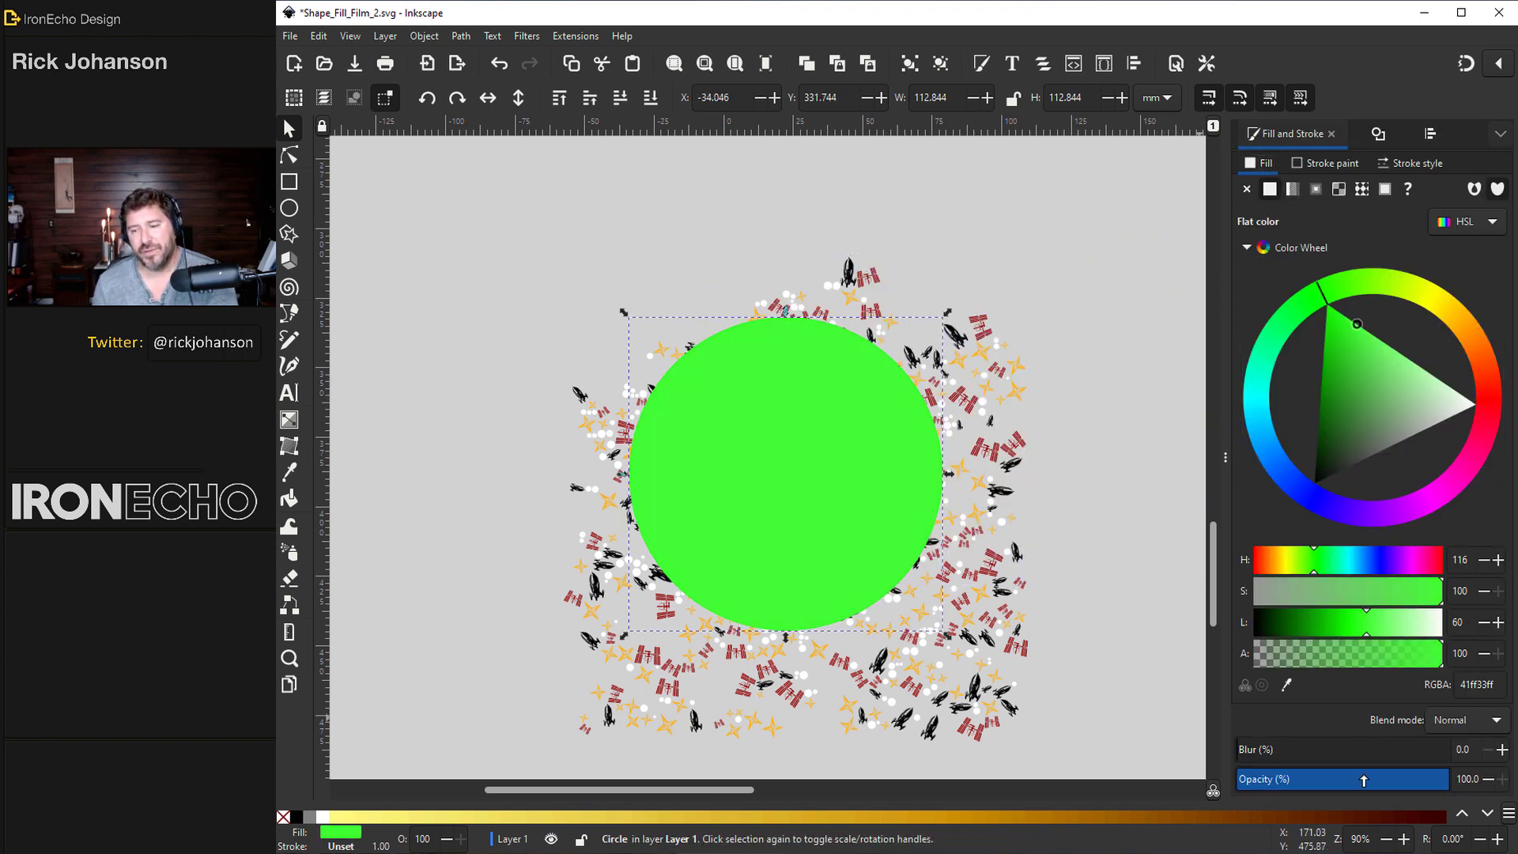
pyautogui.click(1339, 783)
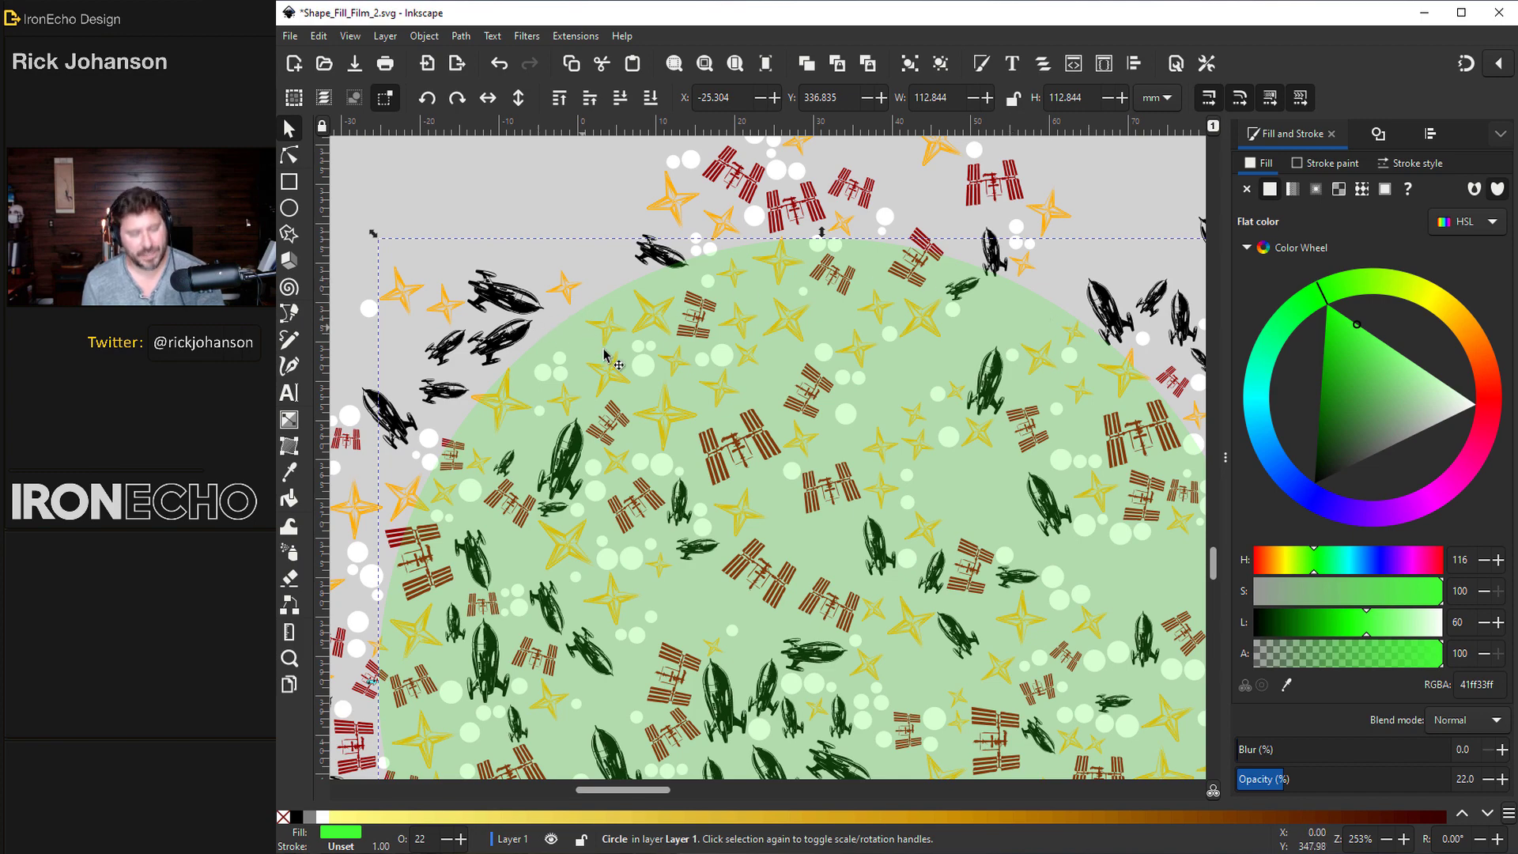
# Step: Select the circle and icon field together and apply Object > Clip > Set Clip
pyautogui.keyDown('ctrl'); pyautogui.scroll(-2, 807, 514); pyautogui.keyUp('ctrl')
pyautogui.scroll(-1, 807, 514)
pyautogui.moveTo(502, 169); pyautogui.dragTo(1070, 739)
pyautogui.click(424, 36)
pyautogui.moveTo(462, 242)
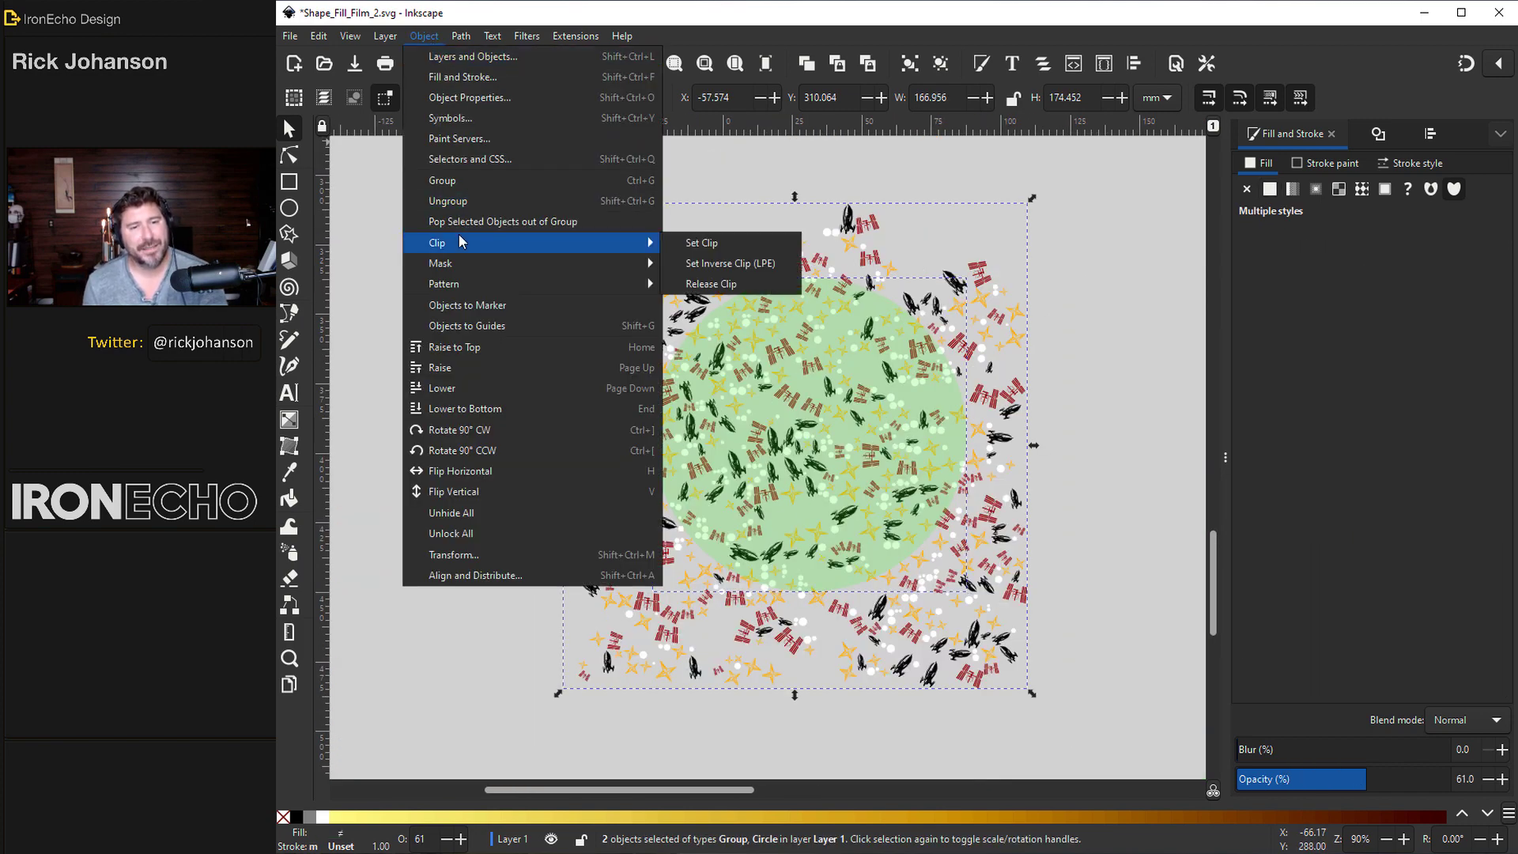
pyautogui.click(695, 244)
pyautogui.keyDown('ctrl'); pyautogui.scroll(1, 850, 370); pyautogui.keyUp('ctrl')
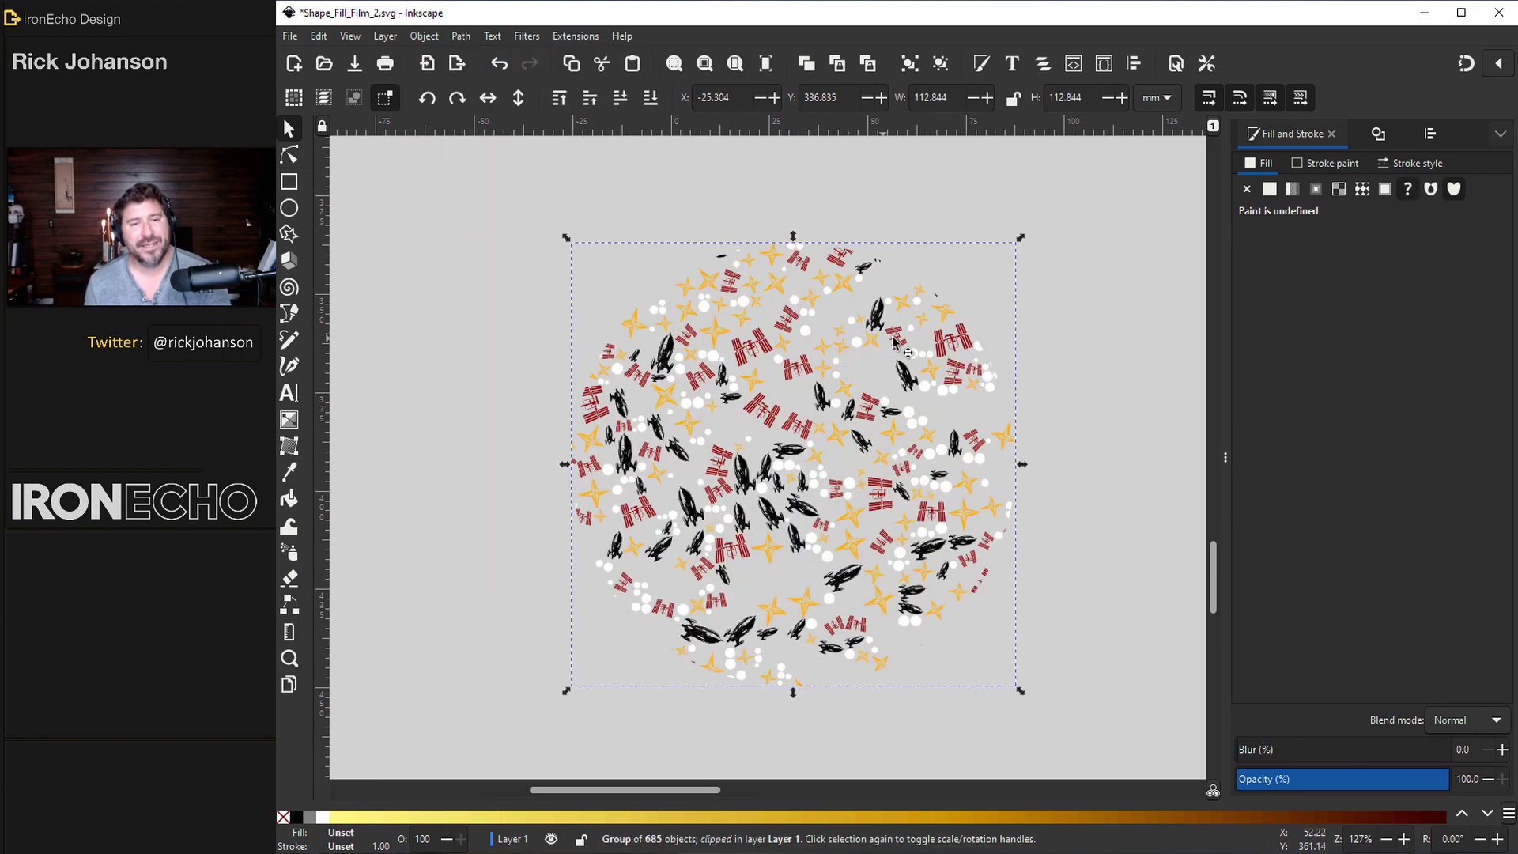
# Step: Pop a star out of the clipped group and move the small white dot elsewhere
pyautogui.keyDown('ctrl'); pyautogui.scroll(5, 874, 342); pyautogui.keyUp('ctrl')
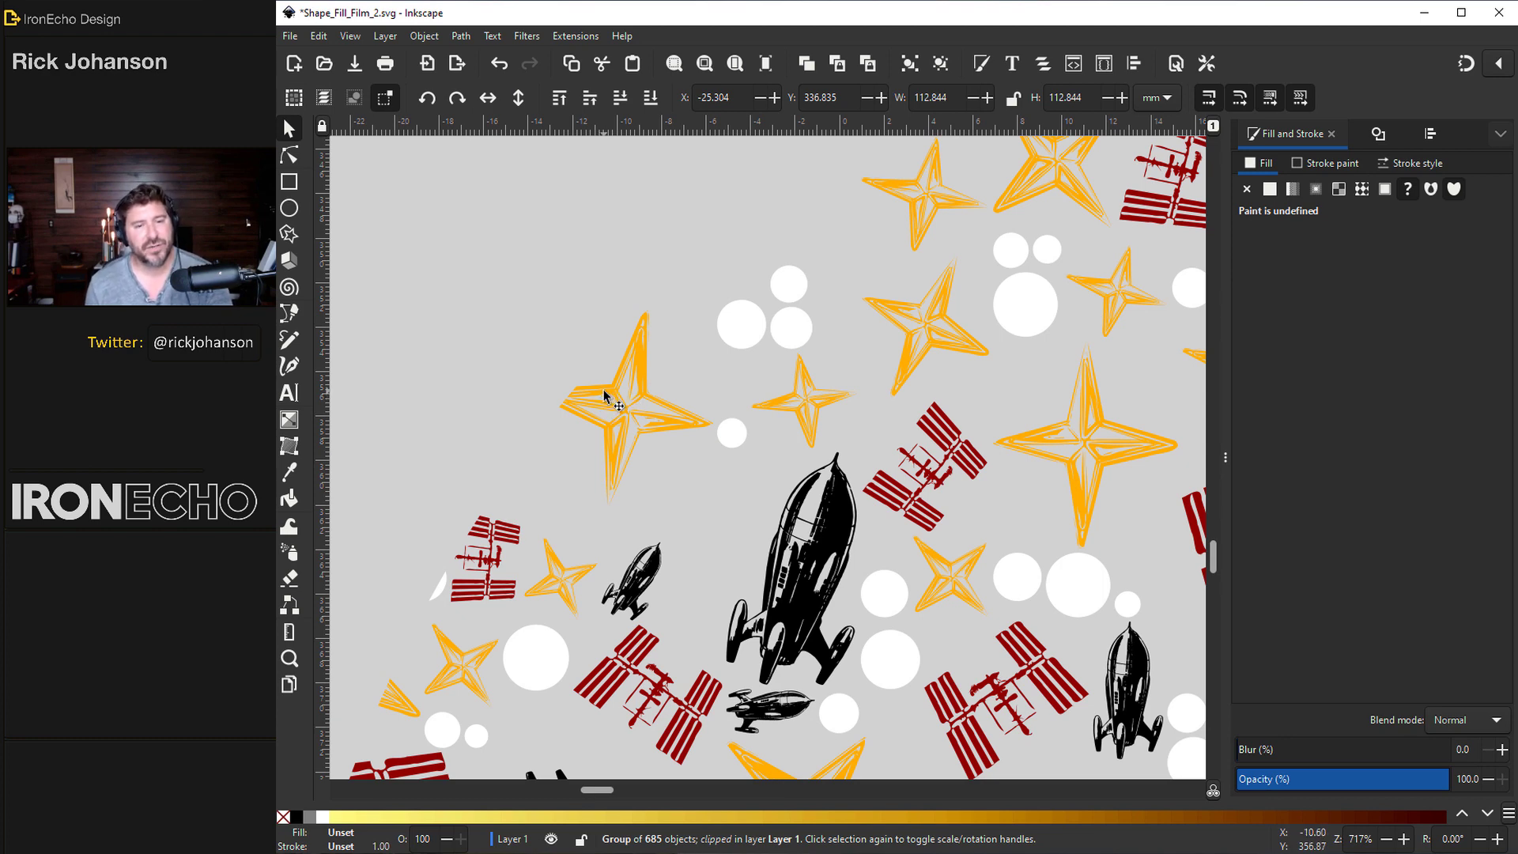
pyautogui.doubleClick(604, 394)
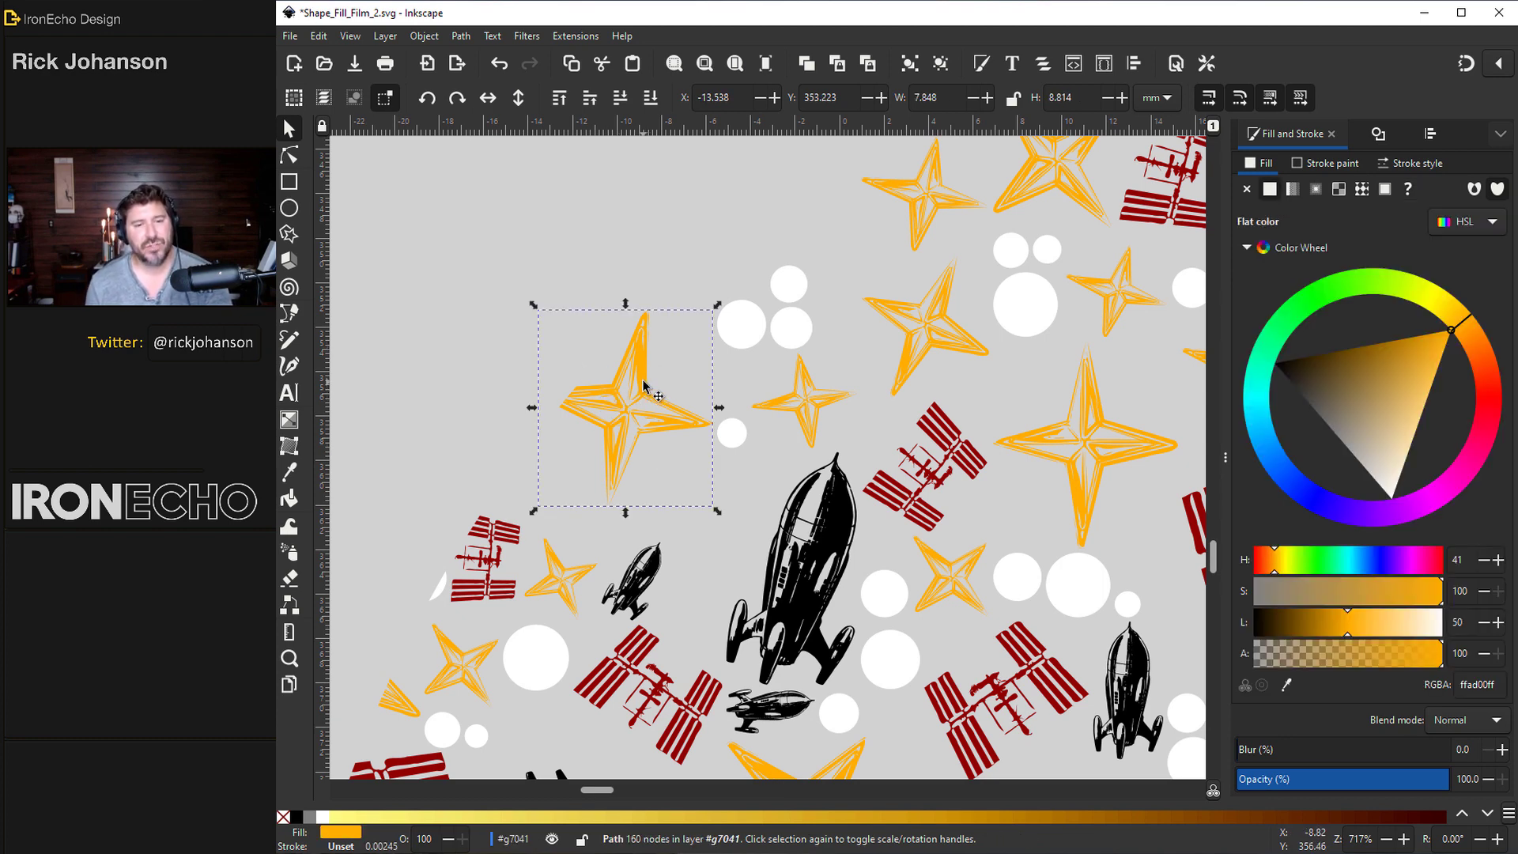
pyautogui.rightClick(644, 373)
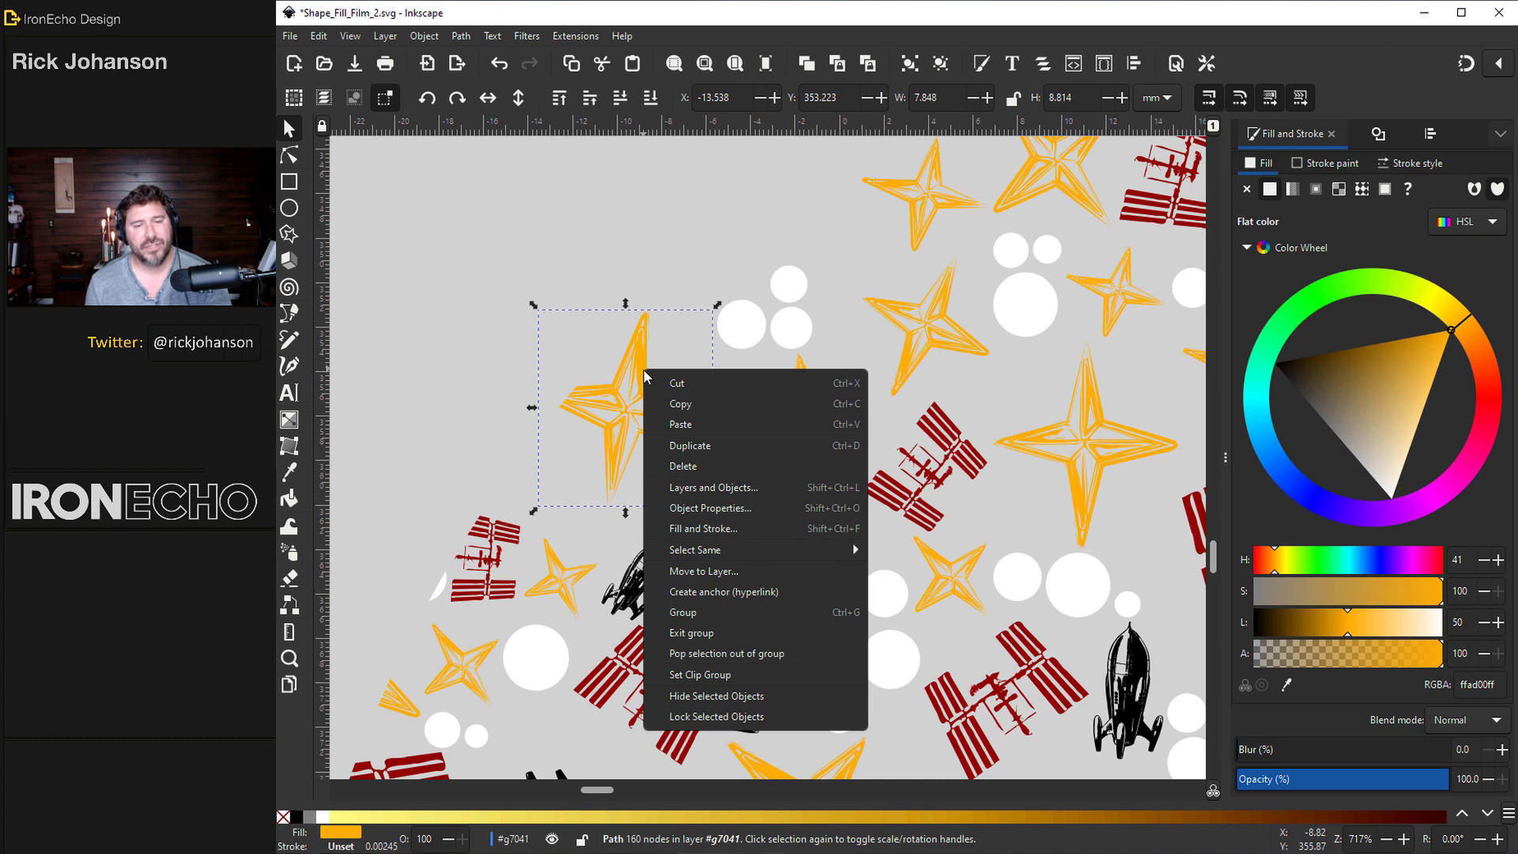
pyautogui.click(752, 661)
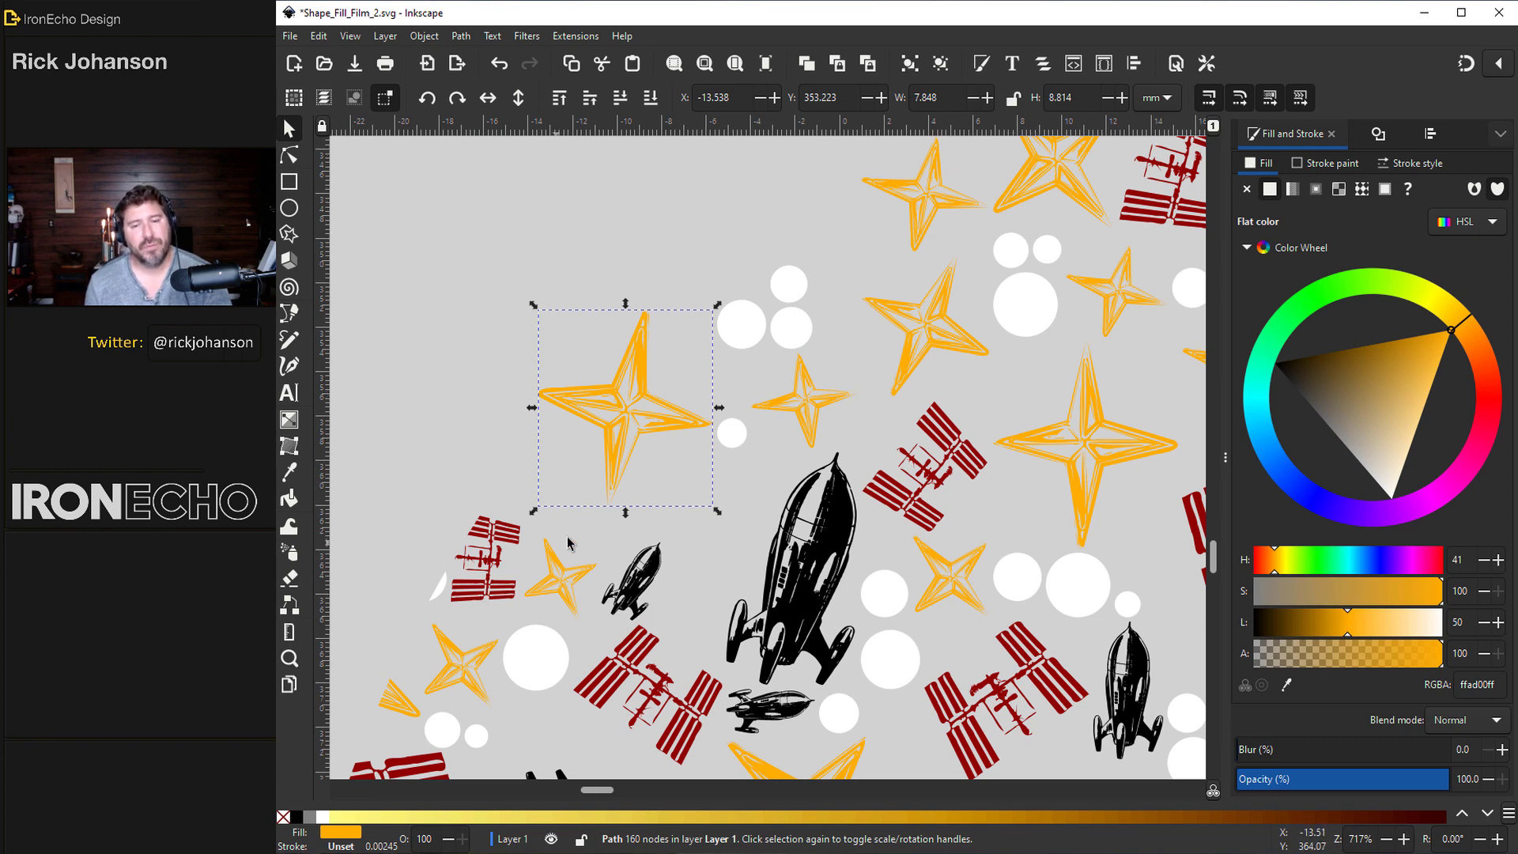
pyautogui.click(510, 542)
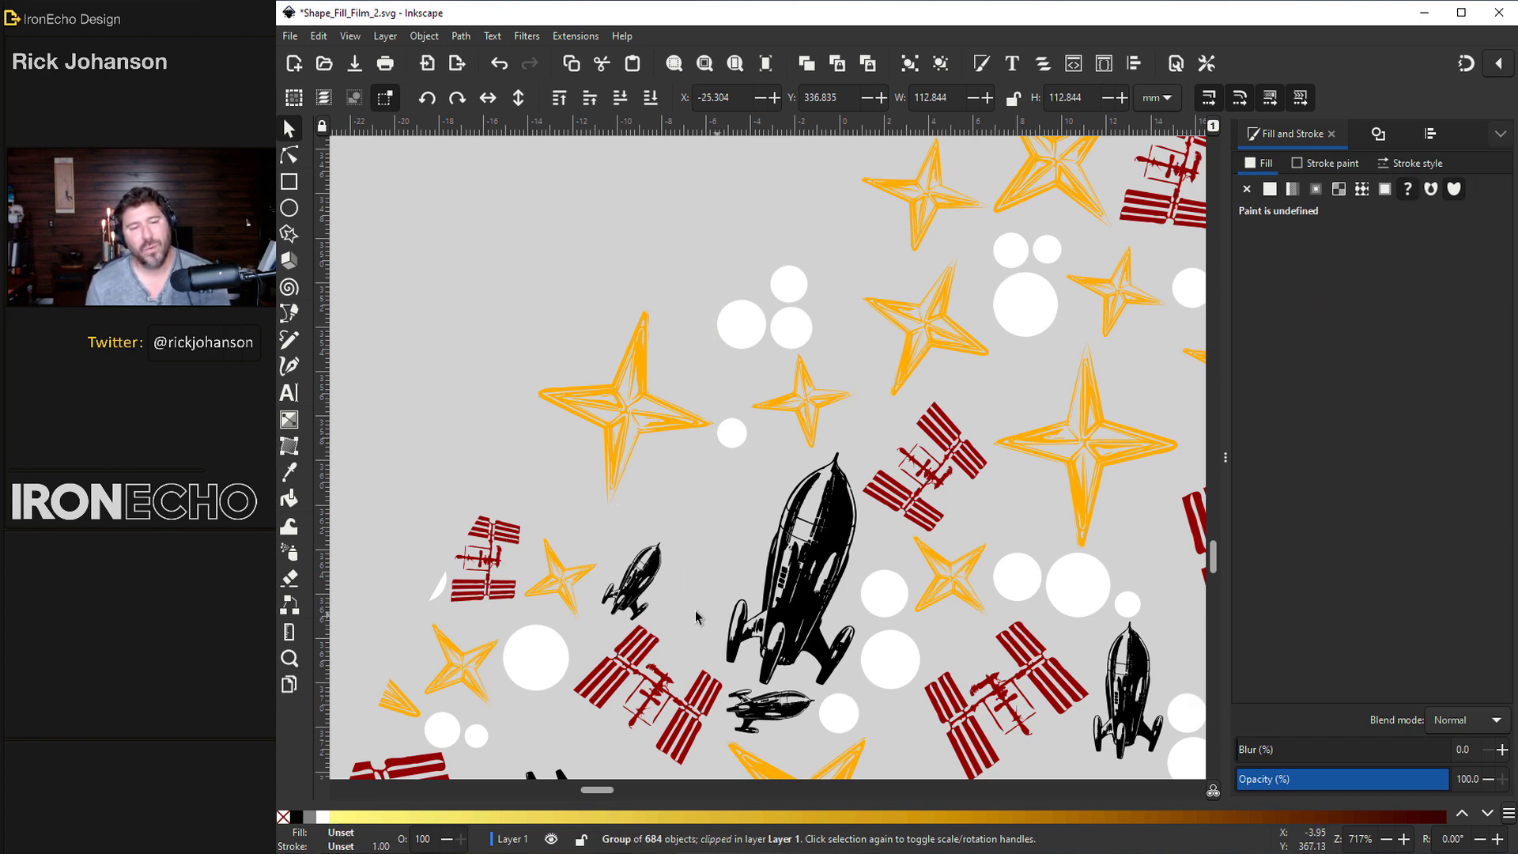
pyautogui.press('Escape')
pyautogui.click(435, 593)
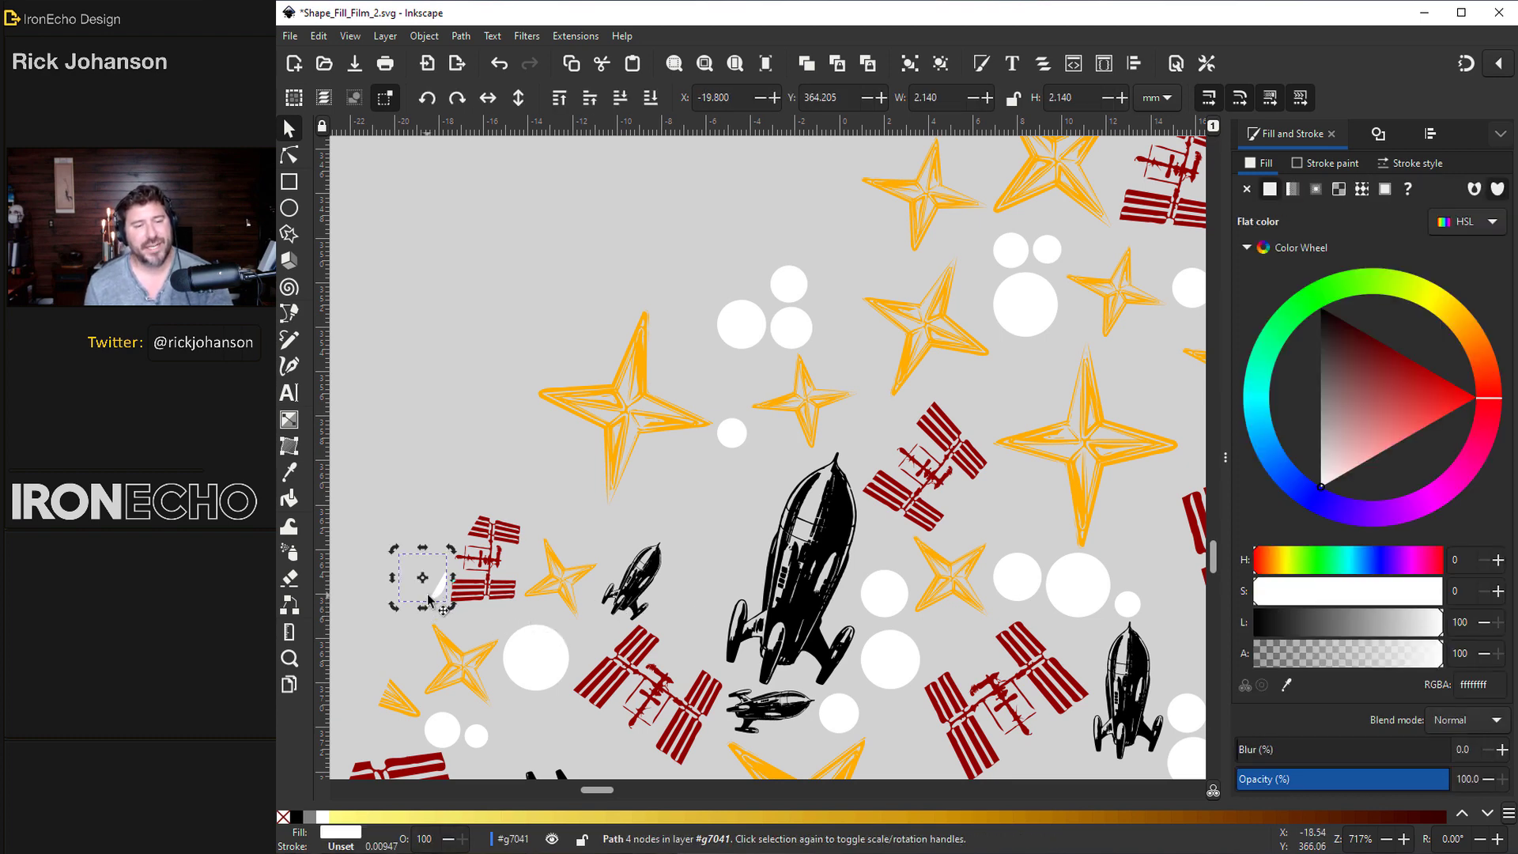
pyautogui.moveTo(440, 592); pyautogui.dragTo(733, 577)
# Step: Pop the red space station out of the group and move a stray orange star aside
pyautogui.click(467, 529)
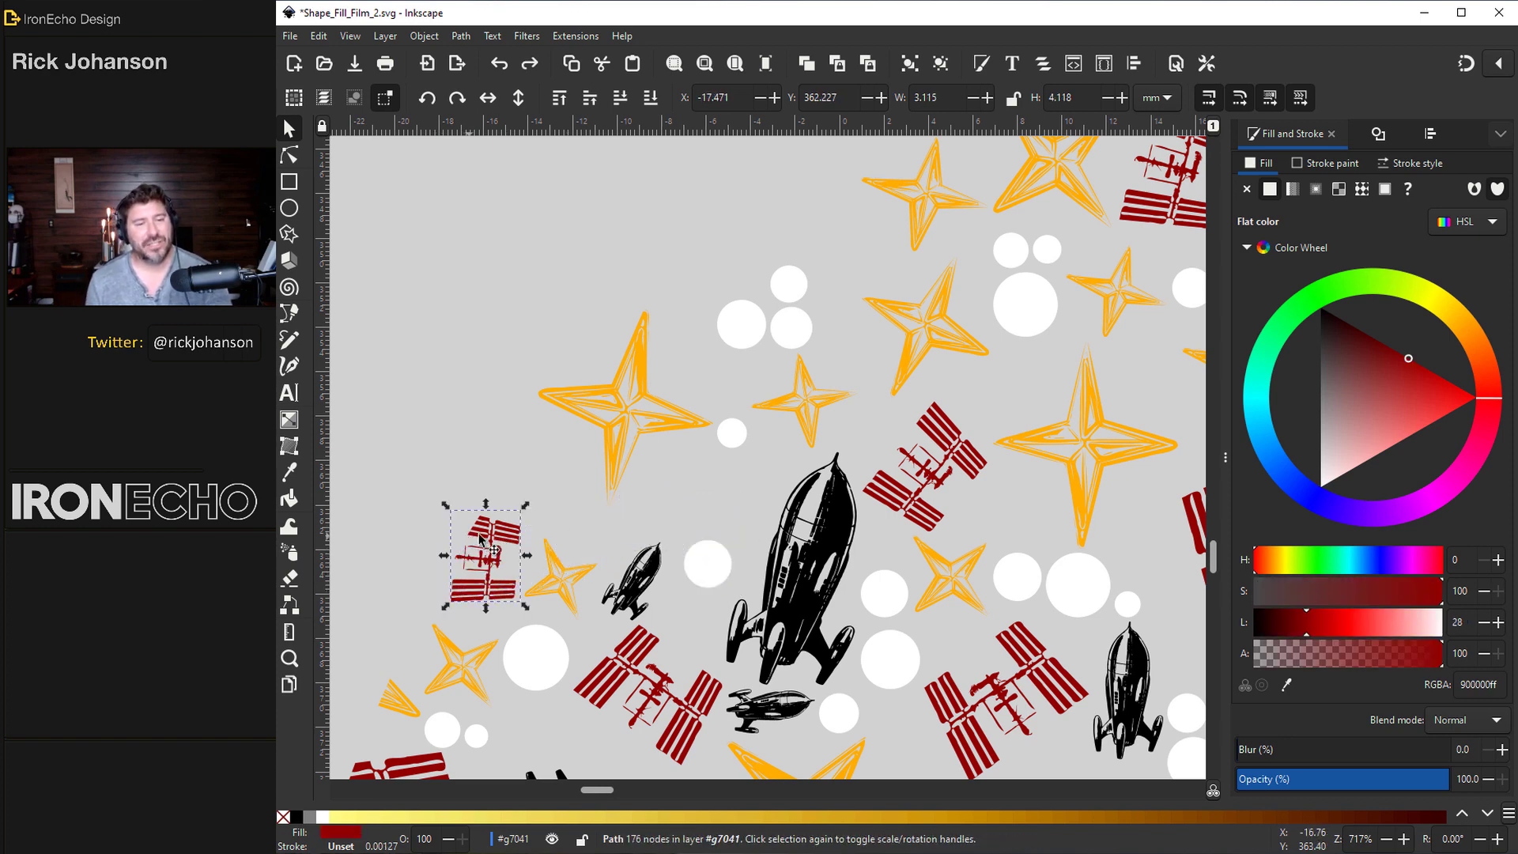
pyautogui.rightClick(507, 535)
pyautogui.click(583, 465)
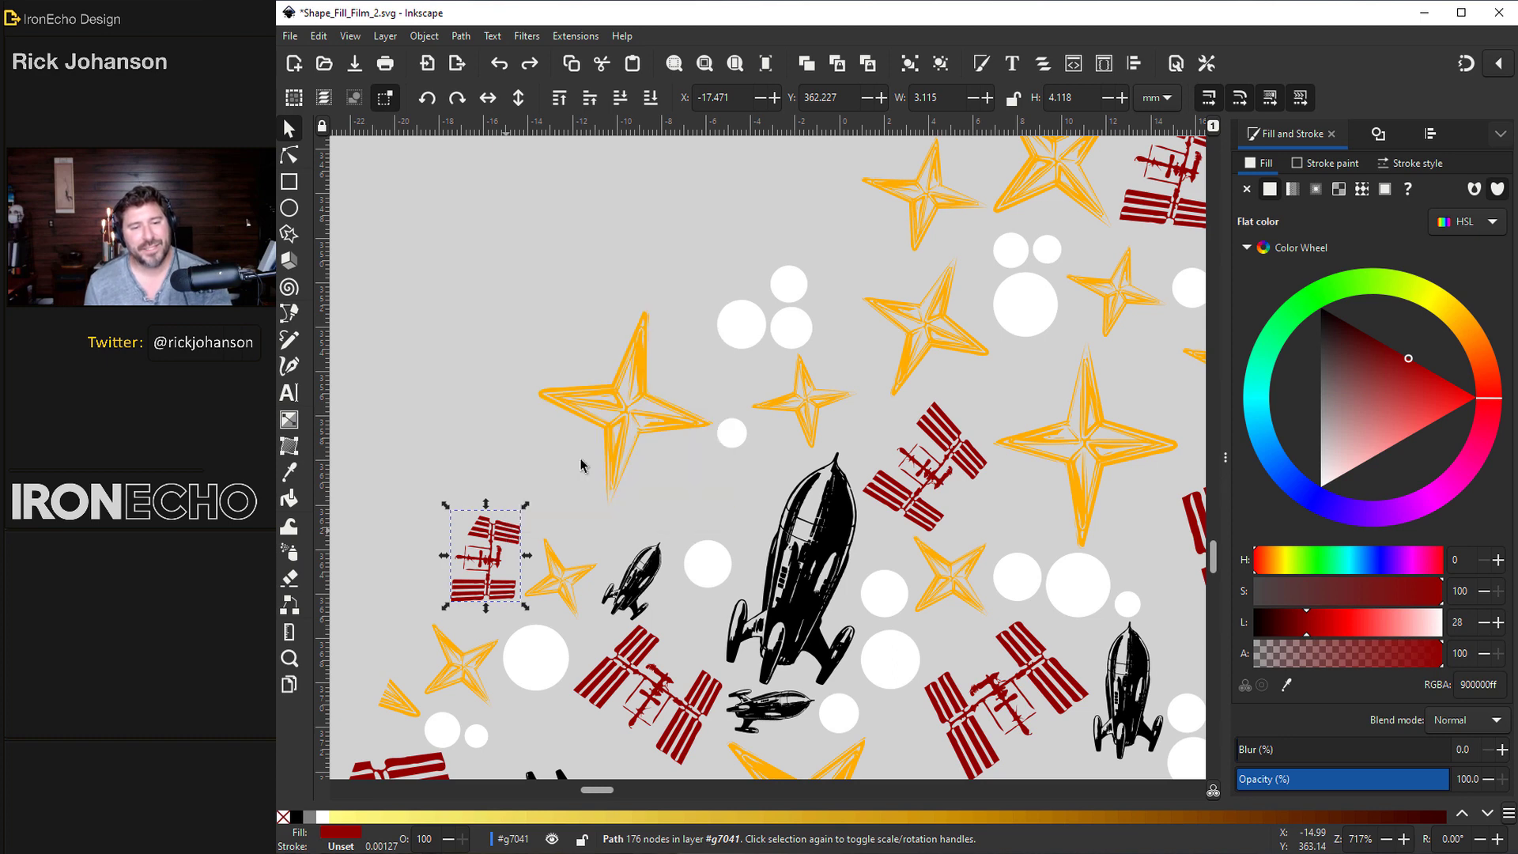
pyautogui.hscroll(-8, 581, 514)
pyautogui.scroll(-6, 581, 514)
pyautogui.keyDown('ctrl'); pyautogui.click(651, 508); pyautogui.keyUp('ctrl')
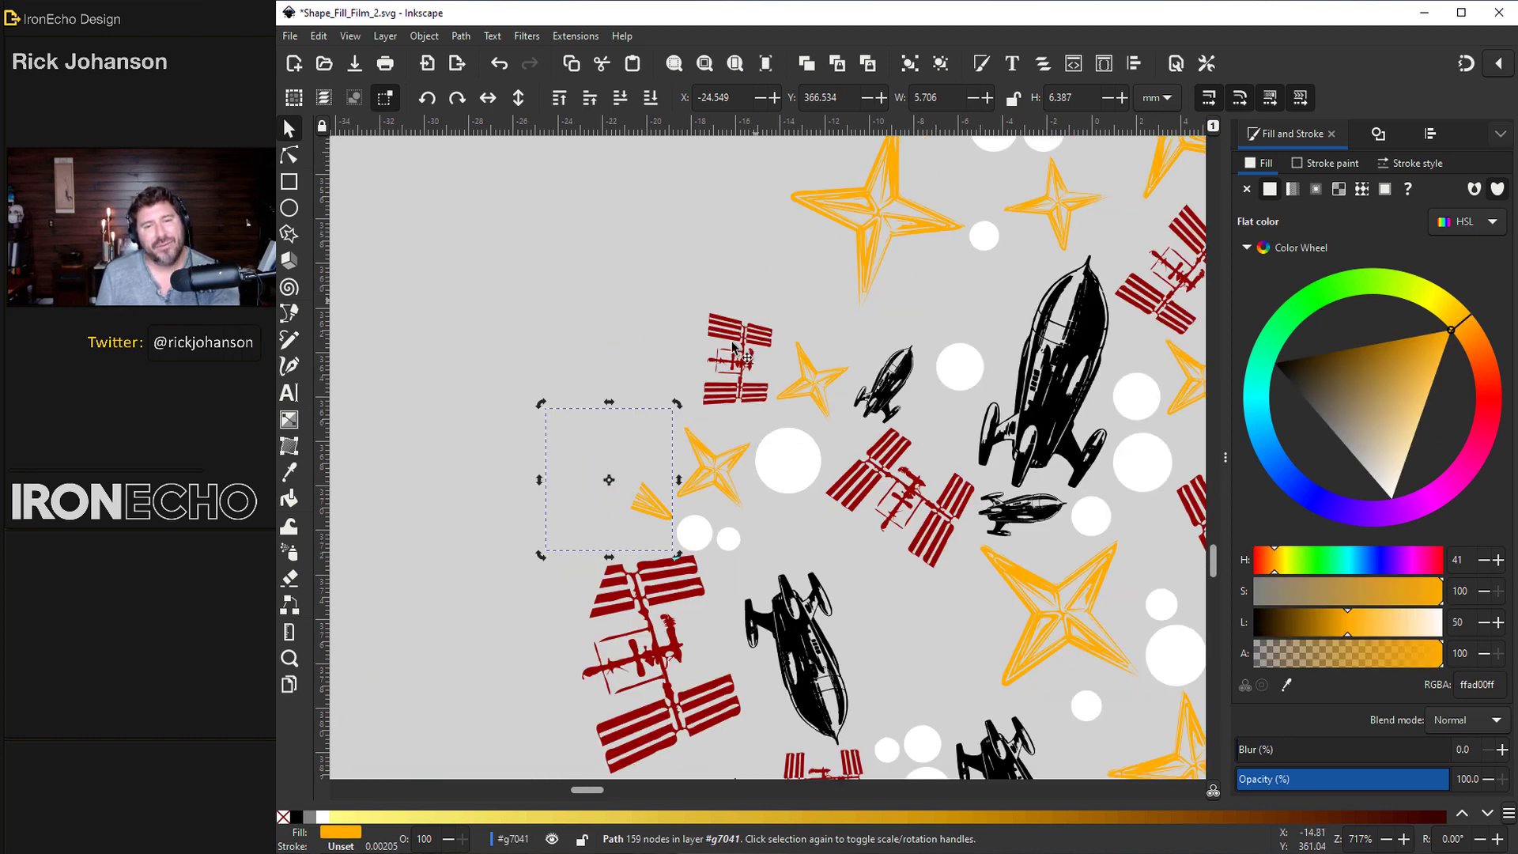
pyautogui.moveTo(655, 506); pyautogui.dragTo(980, 664)
# Step: Pop another red space-station fragment out of the clip group
pyautogui.keyDown('ctrl'); pyautogui.click(678, 566); pyautogui.keyUp('ctrl')
pyautogui.rightClick(682, 567)
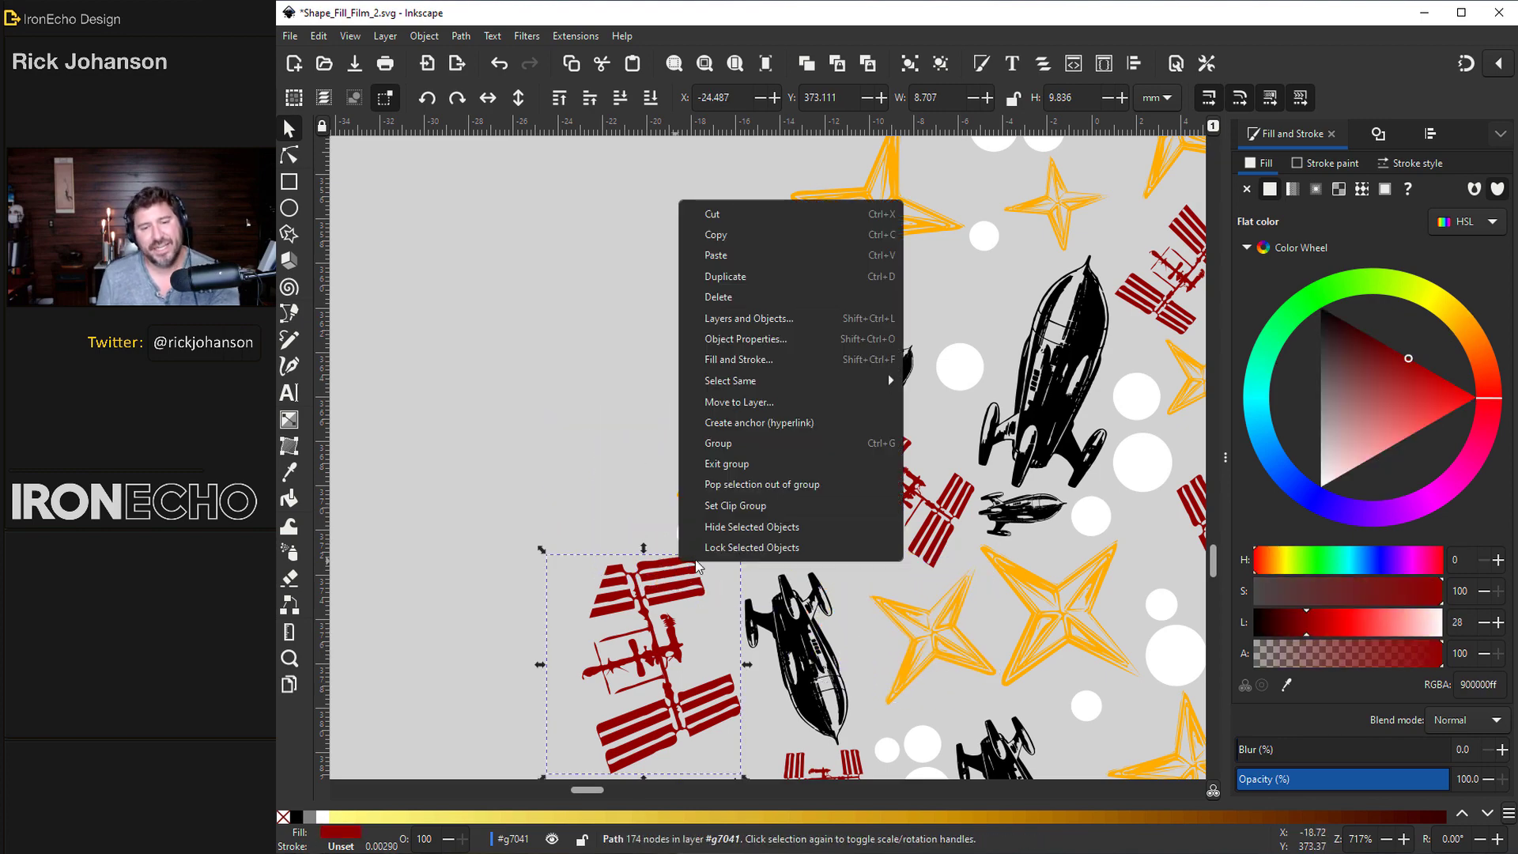
pyautogui.click(760, 486)
pyautogui.press('5')
pyautogui.keyDown('ctrl'); pyautogui.scroll(1, 626, 490); pyautogui.keyUp('ctrl')
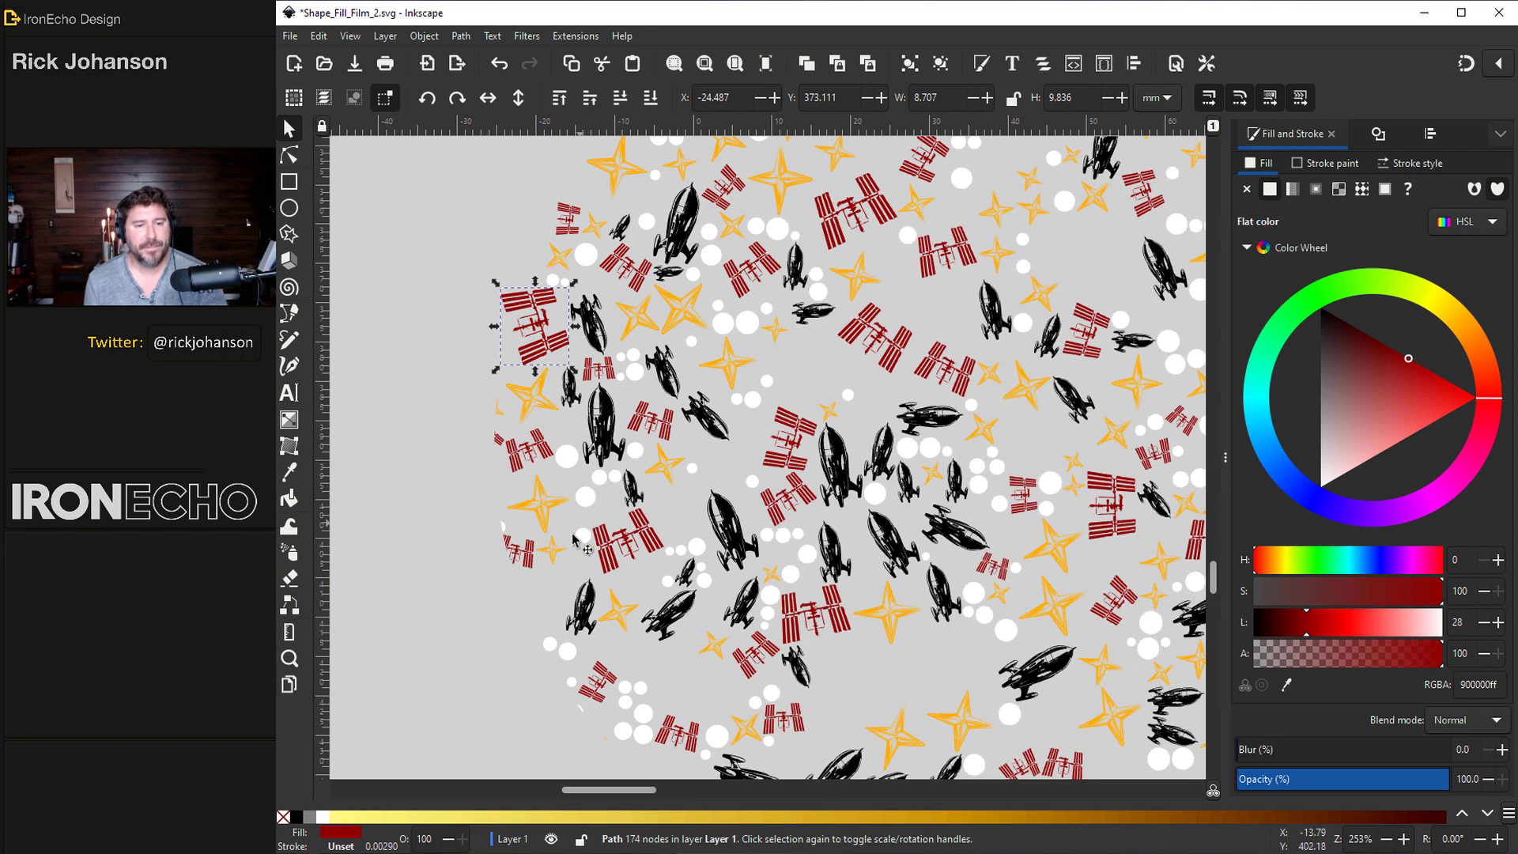
# Step: Select the remaining stray edge fragments and use Object > Pop Selected Objects out of Group
pyautogui.click(520, 549)
pyautogui.scroll(-5, 538, 545)
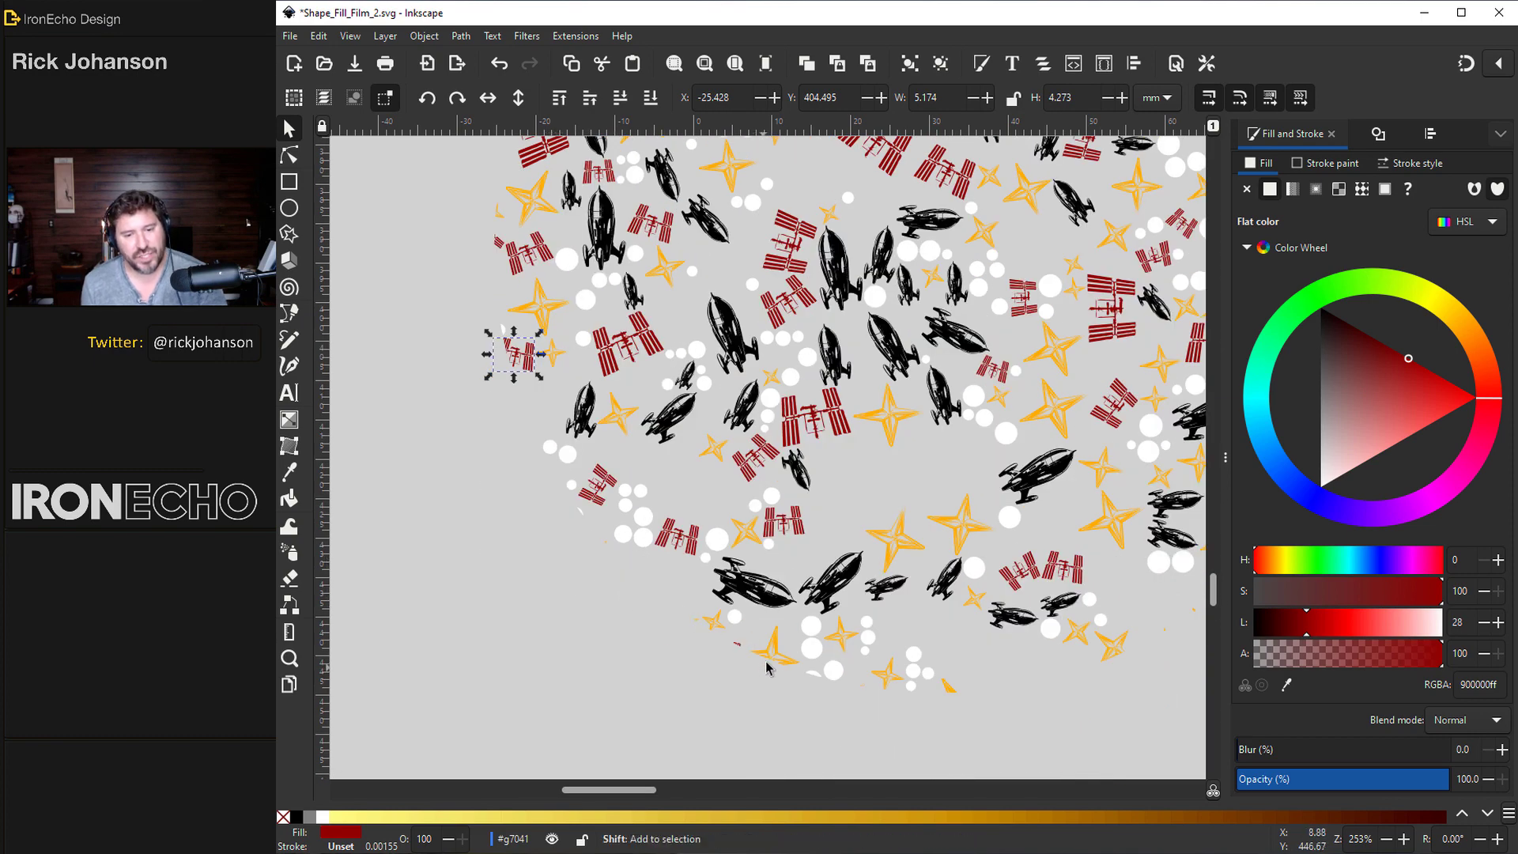
pyautogui.keyDown('shift'); pyautogui.click(777, 653); pyautogui.keyUp('shift')
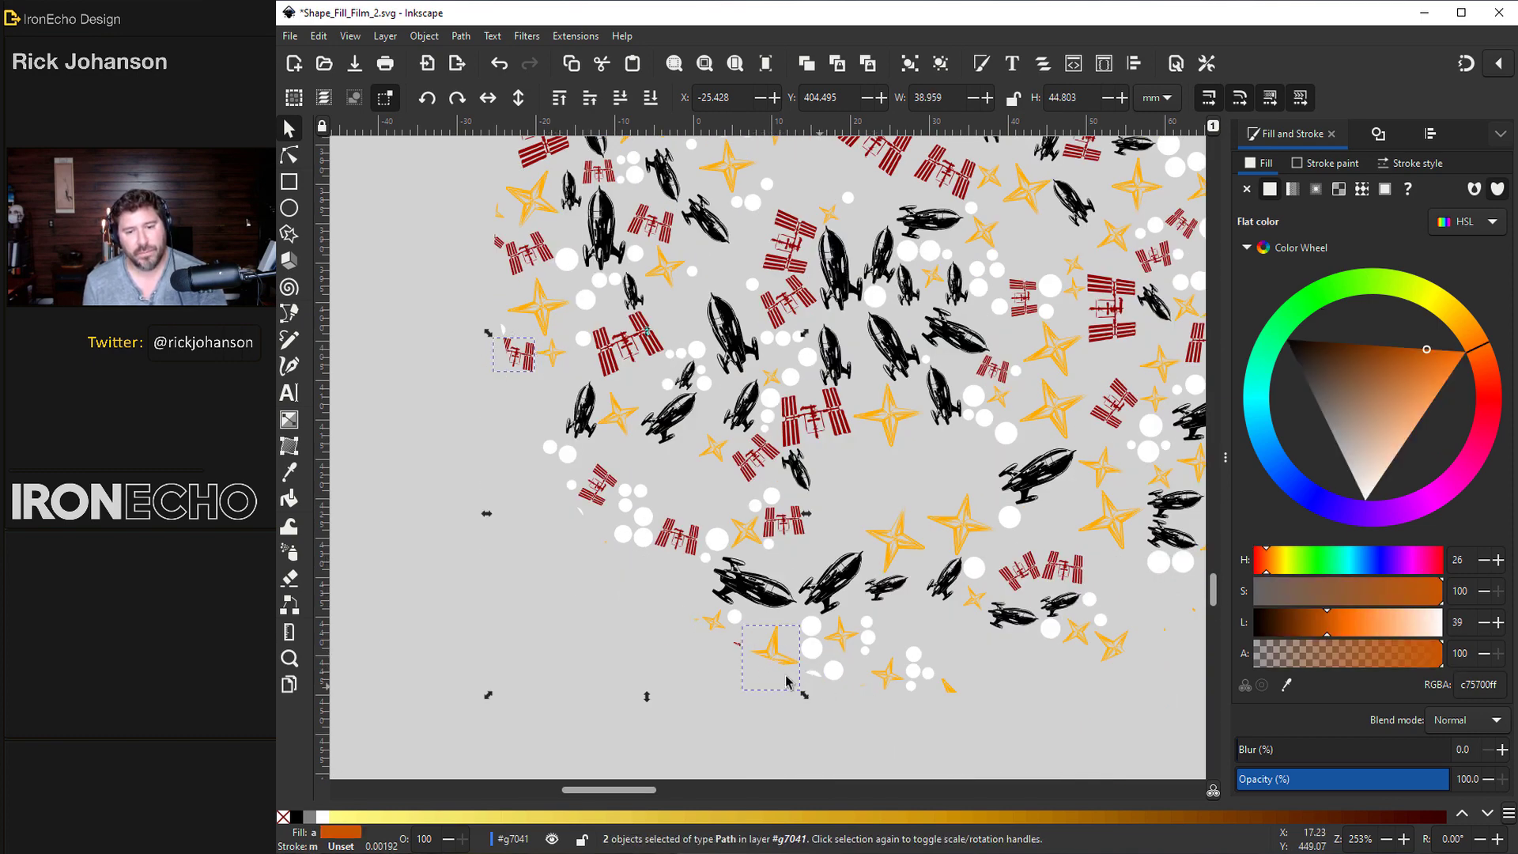
pyautogui.keyDown('shift'); pyautogui.click(817, 673); pyautogui.keyUp('shift')
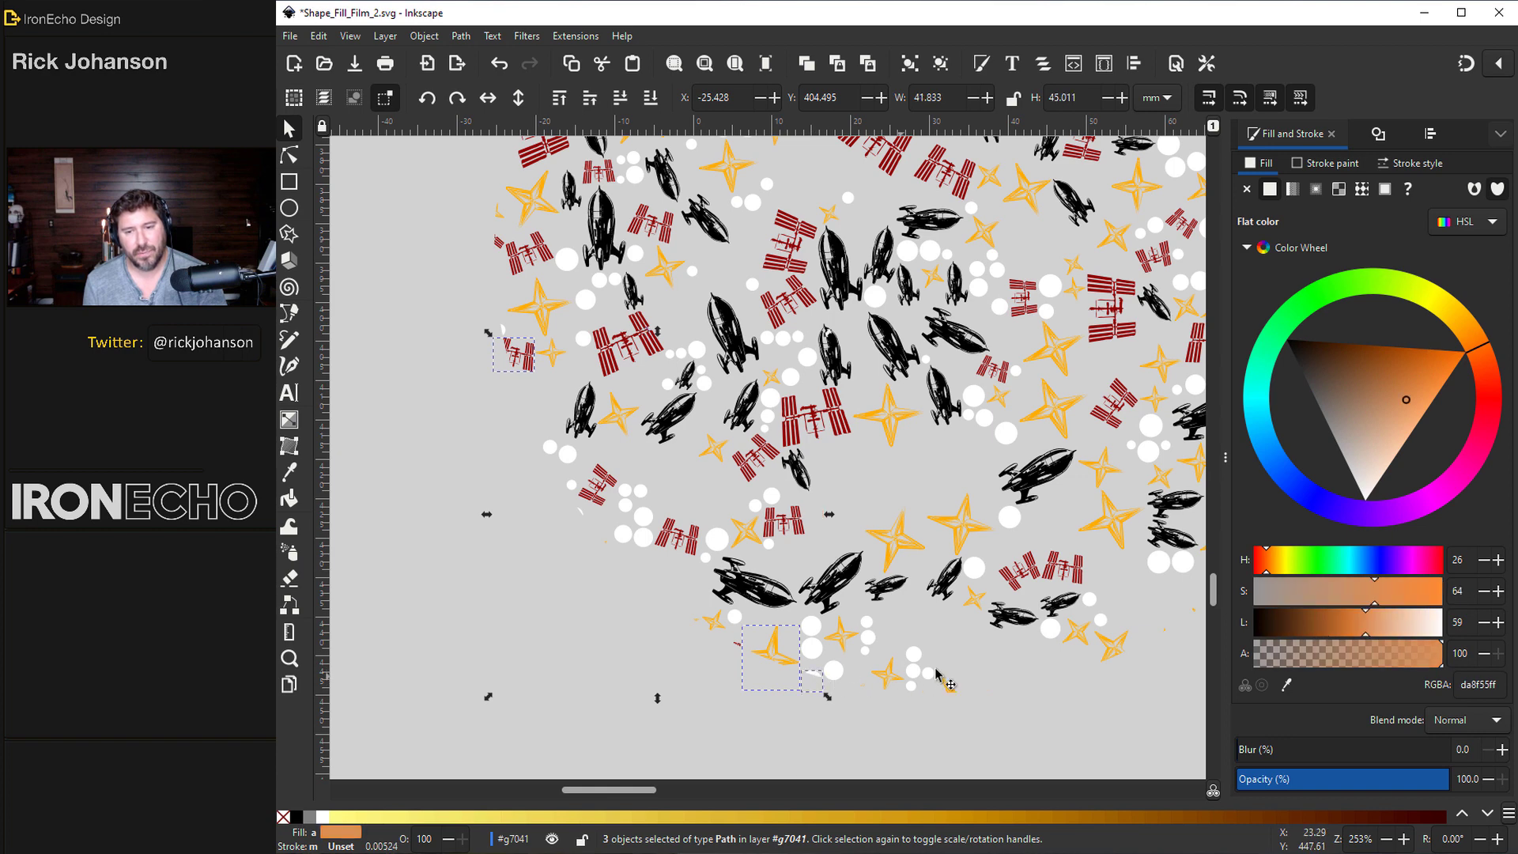
pyautogui.keyDown('shift'); pyautogui.click(1111, 649); pyautogui.keyUp('shift')
pyautogui.hscroll(5, 677, 559)
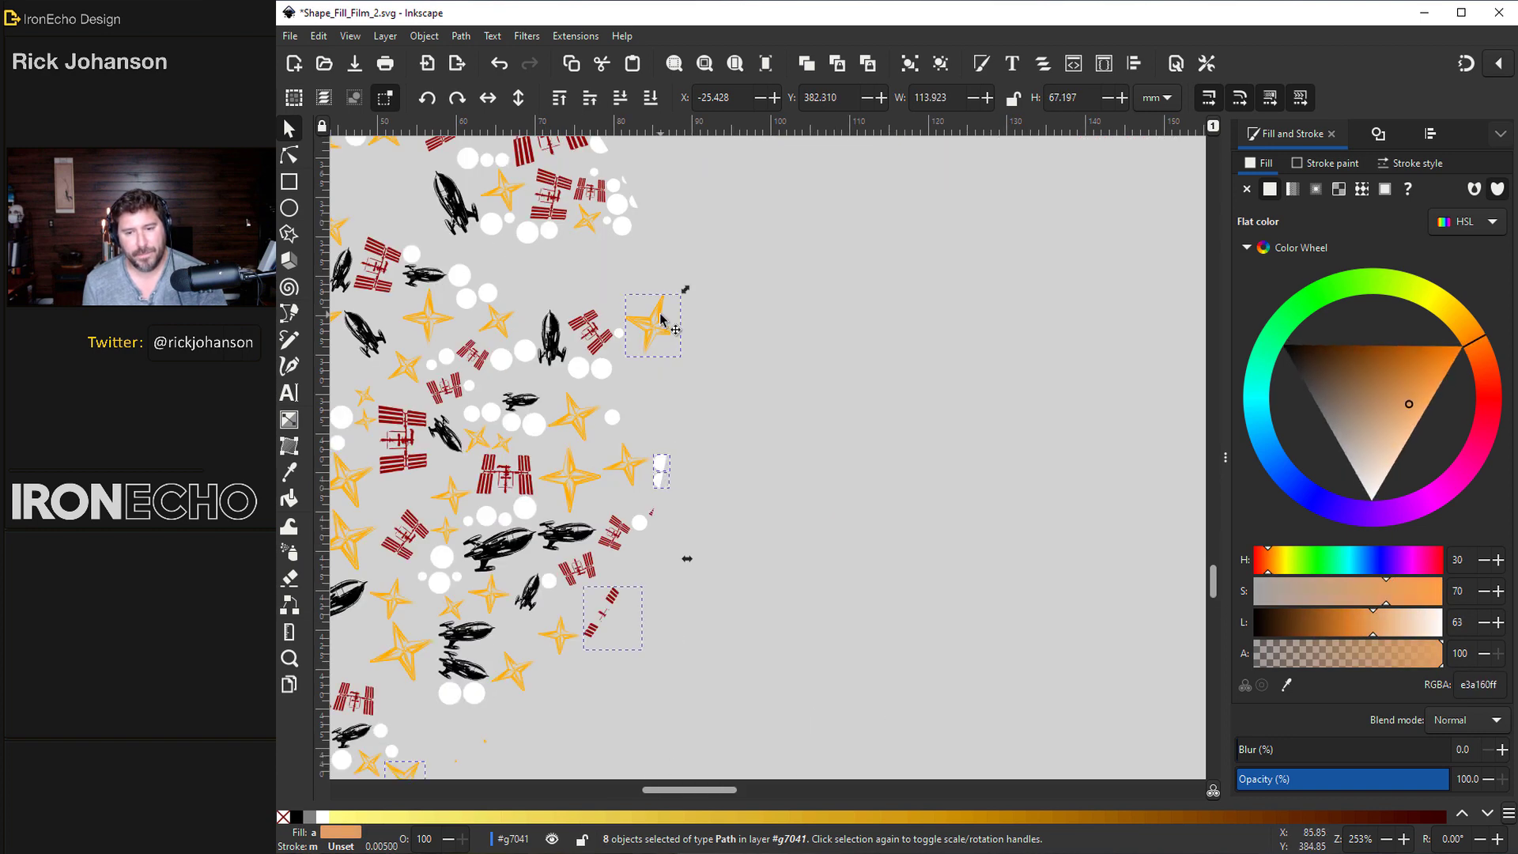
pyautogui.scroll(5, 678, 678)
pyautogui.press('3')
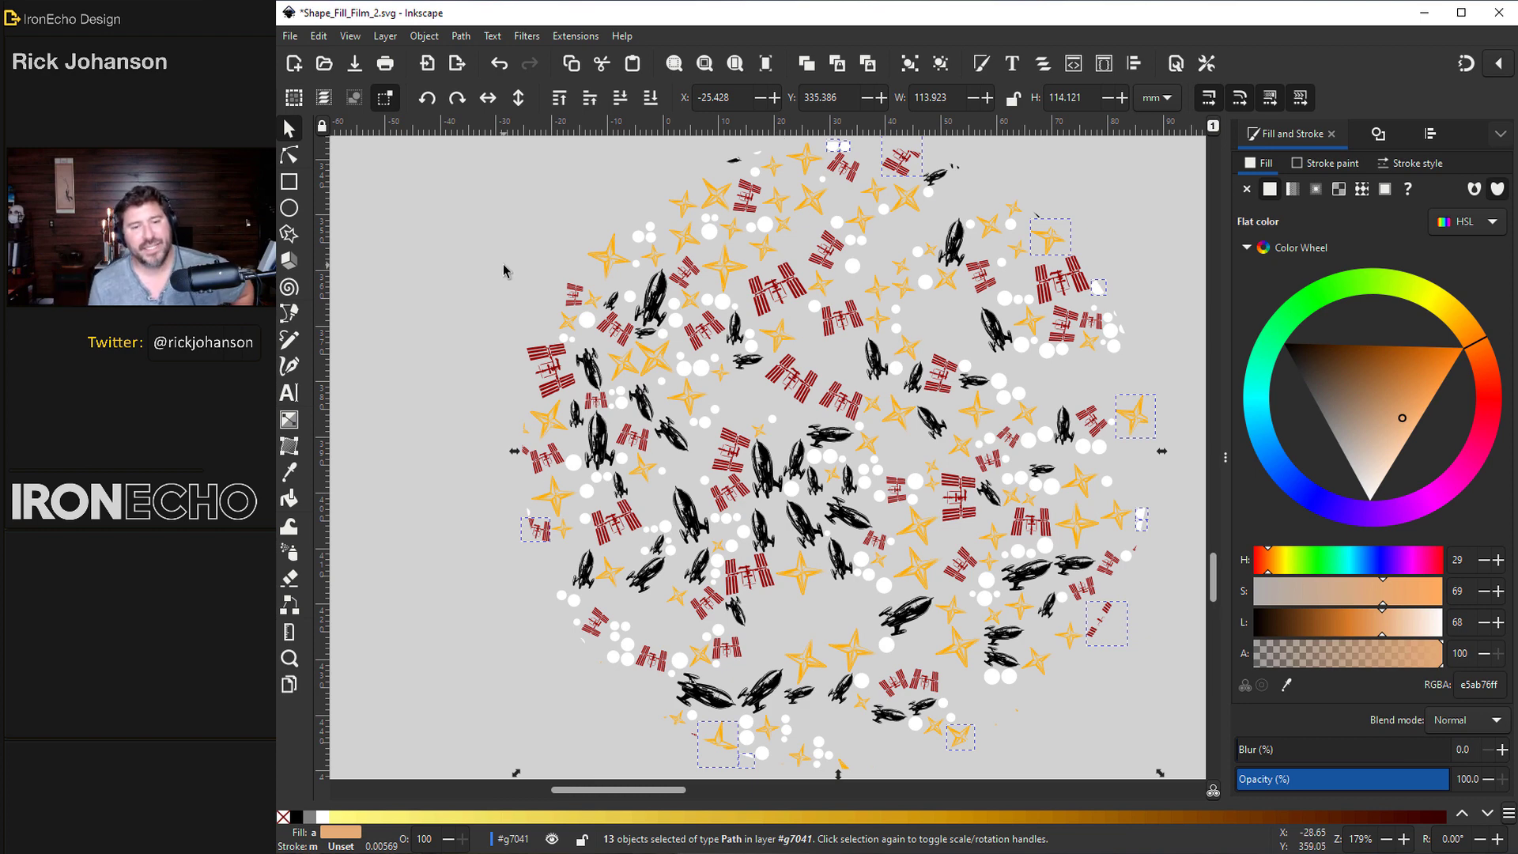
pyautogui.click(425, 36)
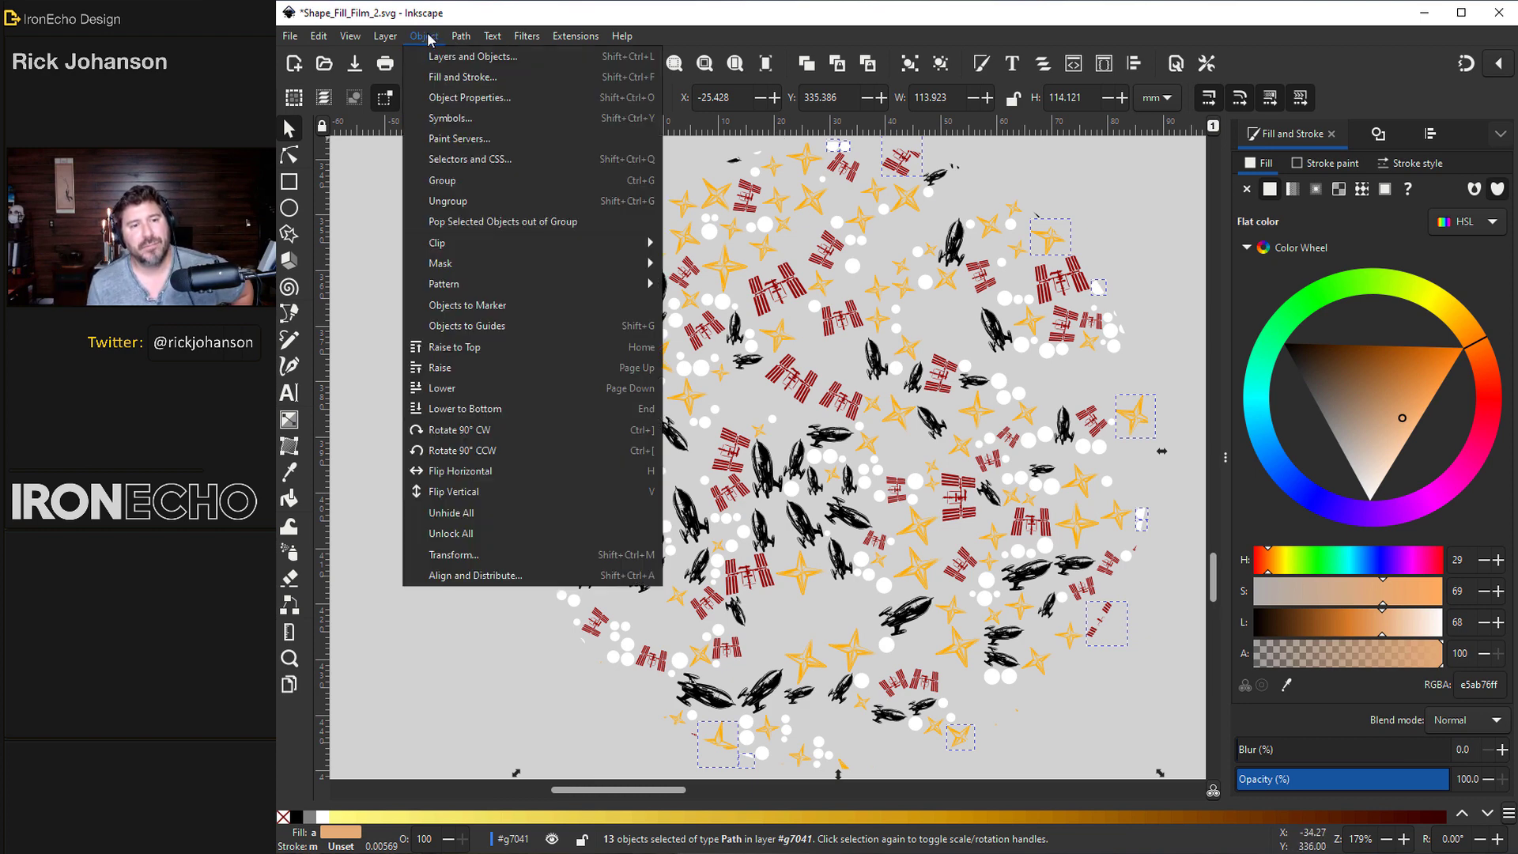
pyautogui.click(472, 222)
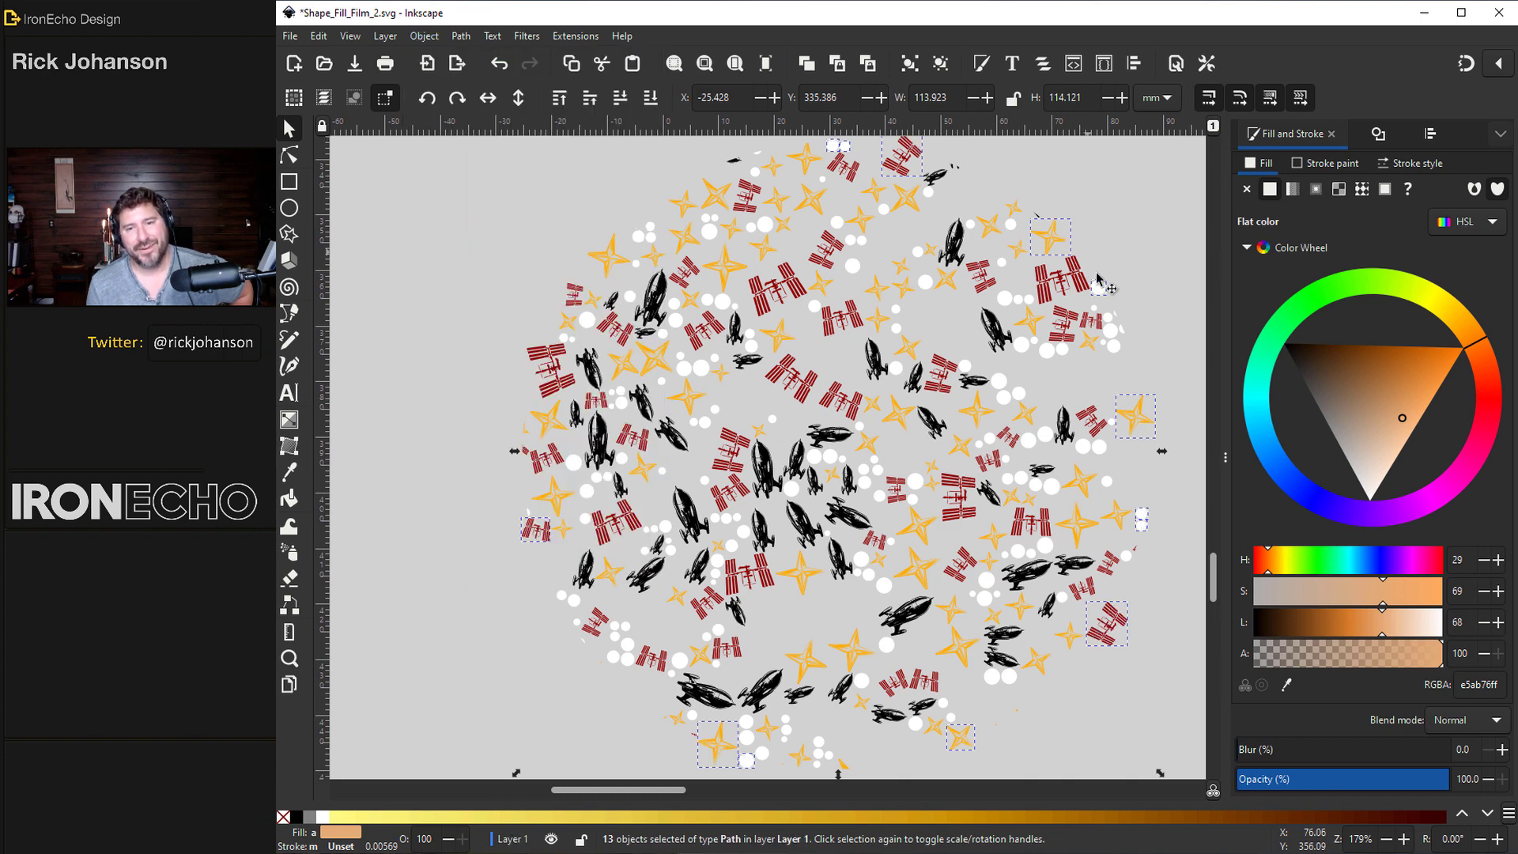
pyautogui.scroll(-2, 704, 470)
# Step: Select the icon field and all loose fragments and give them a flat white fill
pyautogui.moveTo(532, 253); pyautogui.dragTo(998, 645)
pyautogui.click(1402, 417)
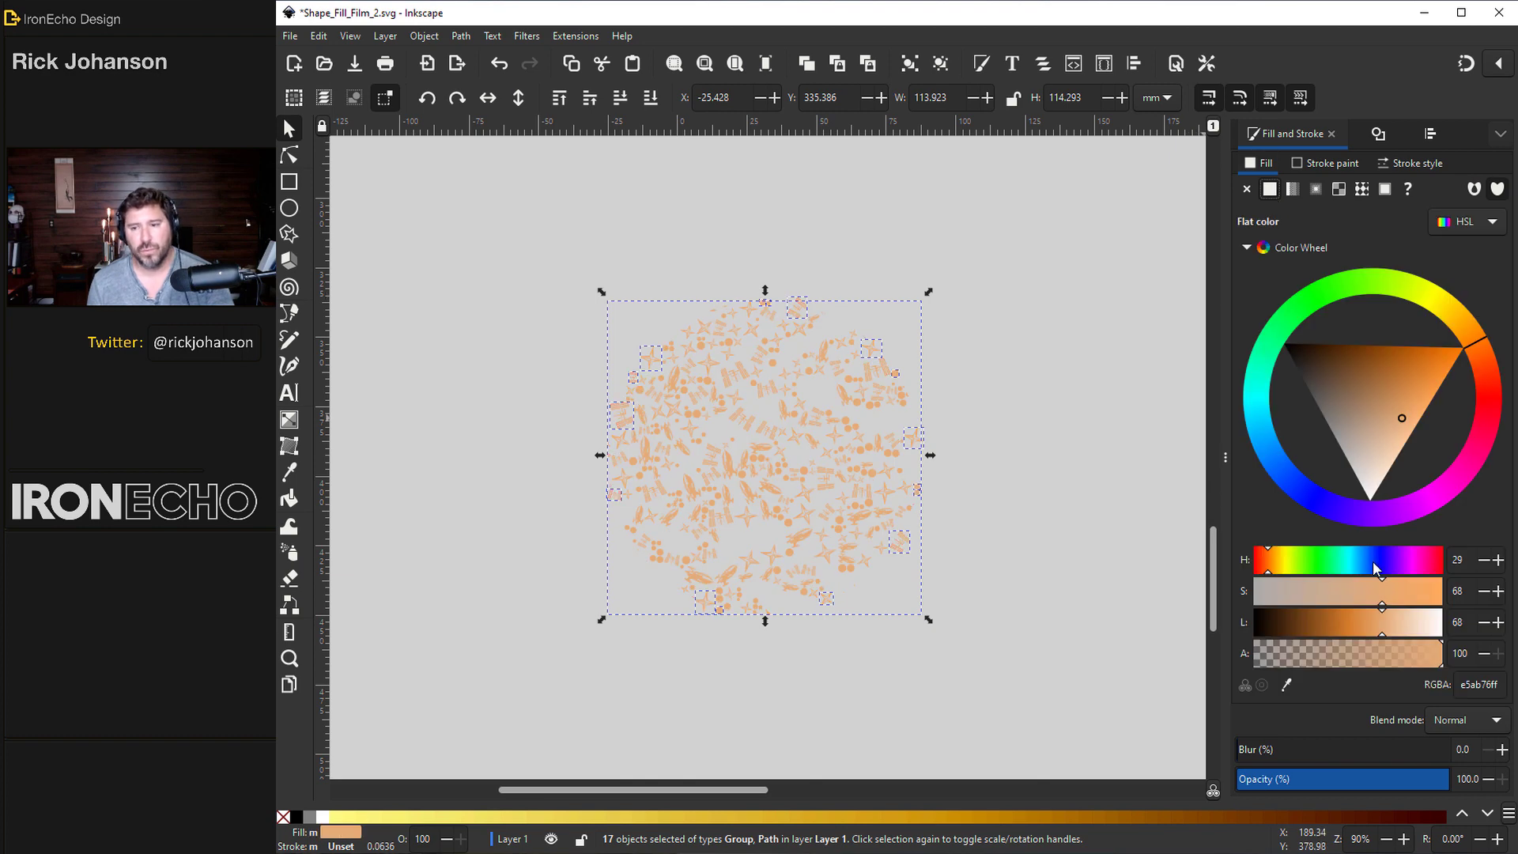
pyautogui.click(1371, 499)
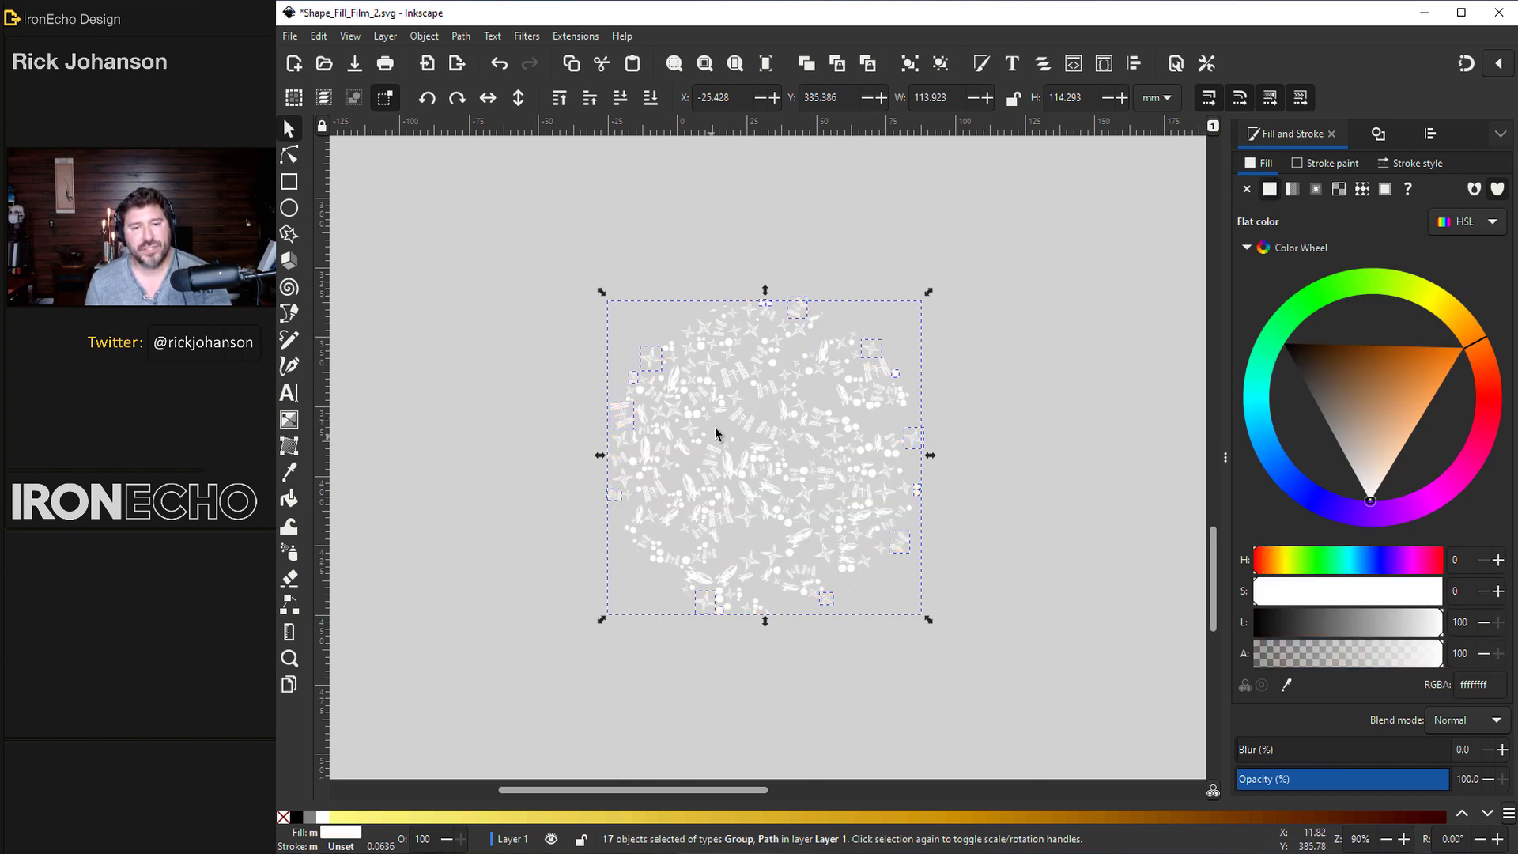
pyautogui.scroll(5, 728, 414)
pyautogui.scroll(3, 732, 427)
pyautogui.scroll(-2, 731, 427)
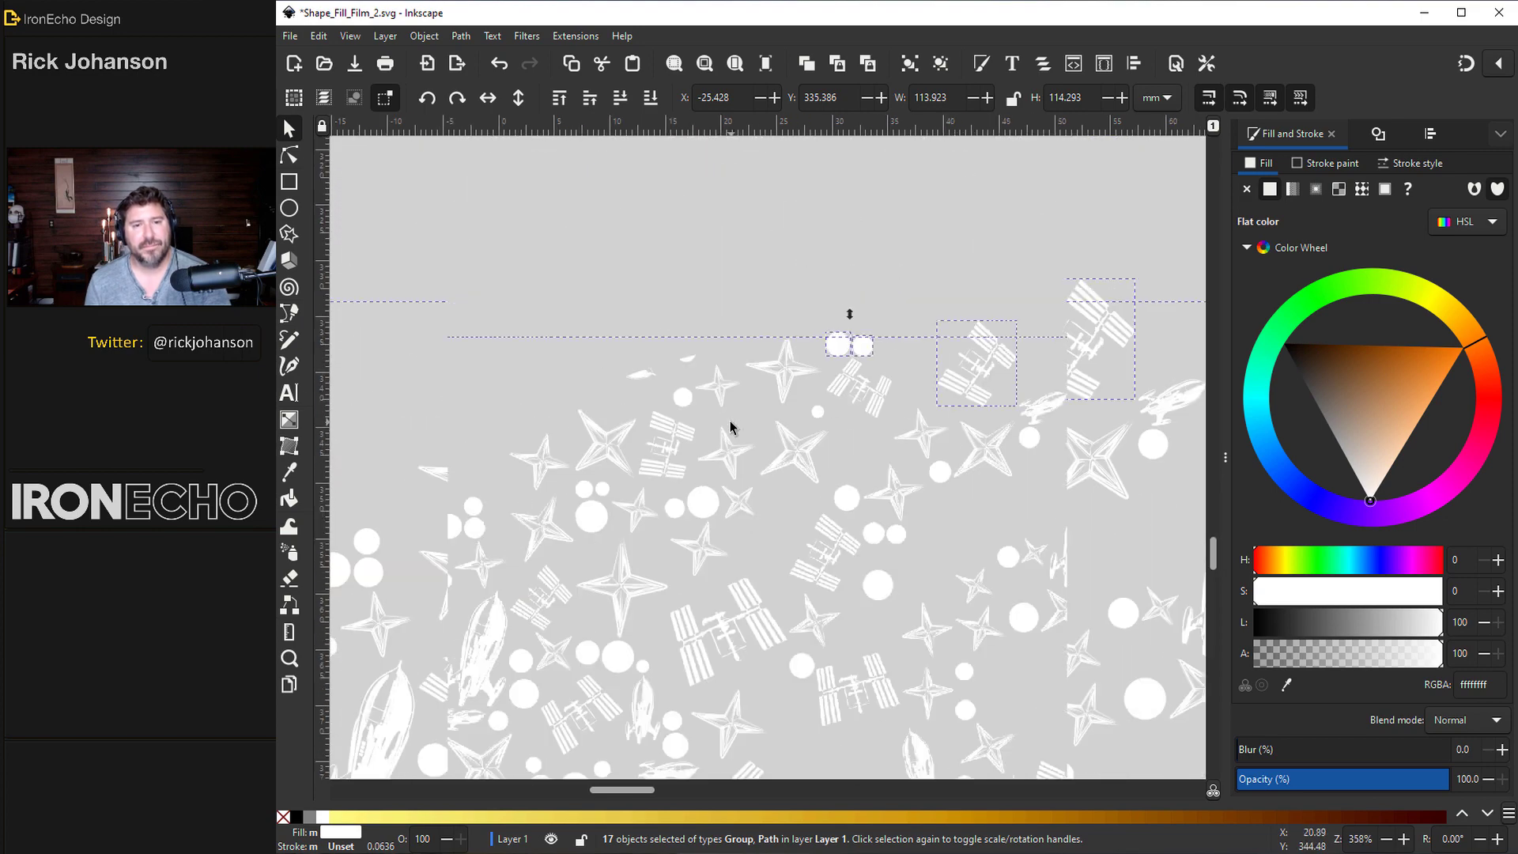
# Step: Drag the stray small shape and star piece inward into the circle
pyautogui.click(672, 393)
pyautogui.click(672, 394)
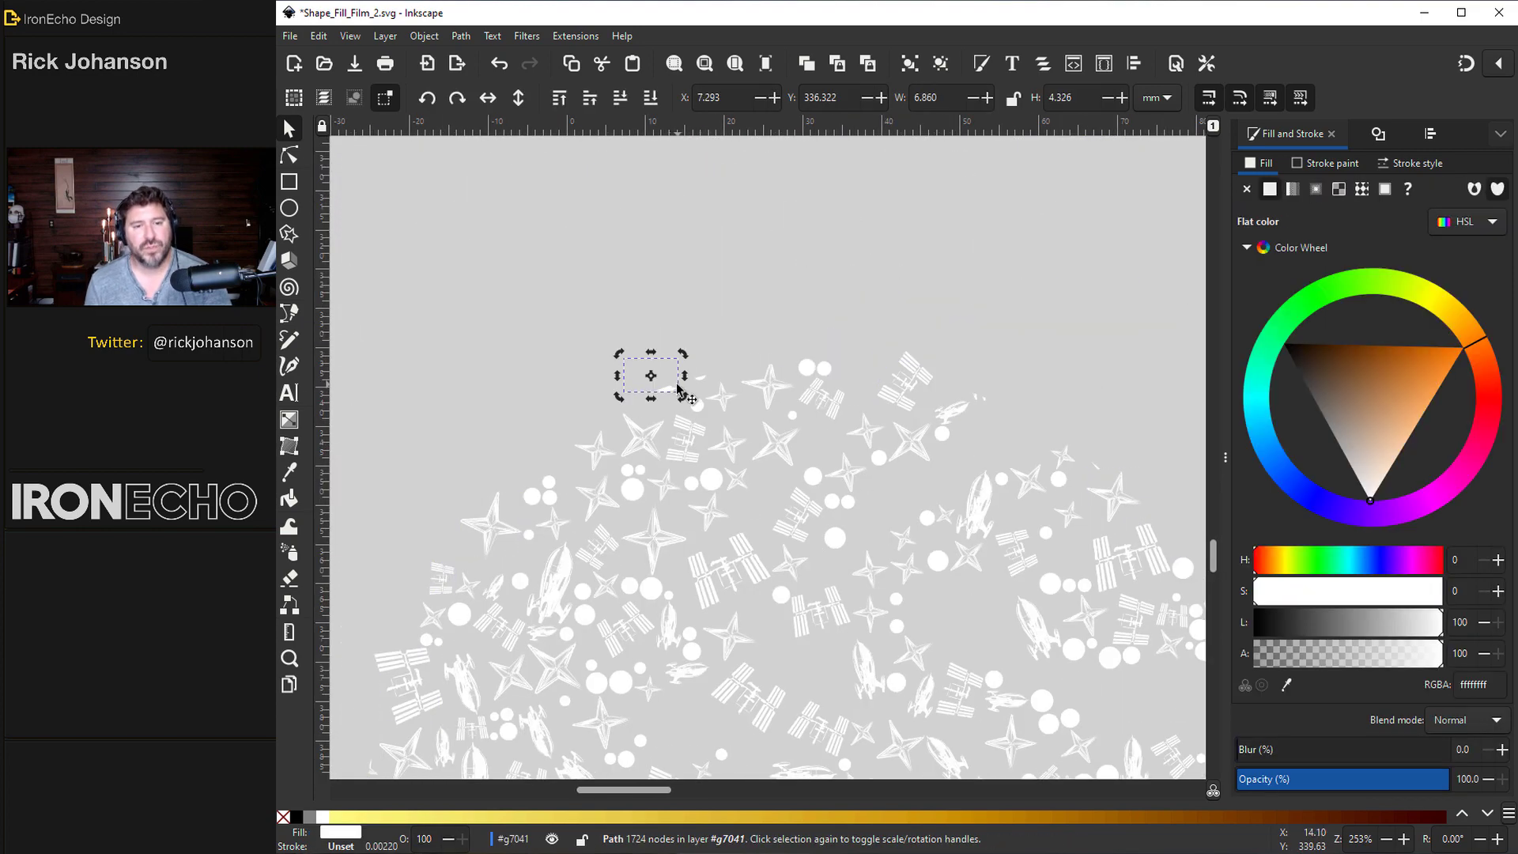
pyautogui.moveTo(678, 400); pyautogui.dragTo(814, 681)
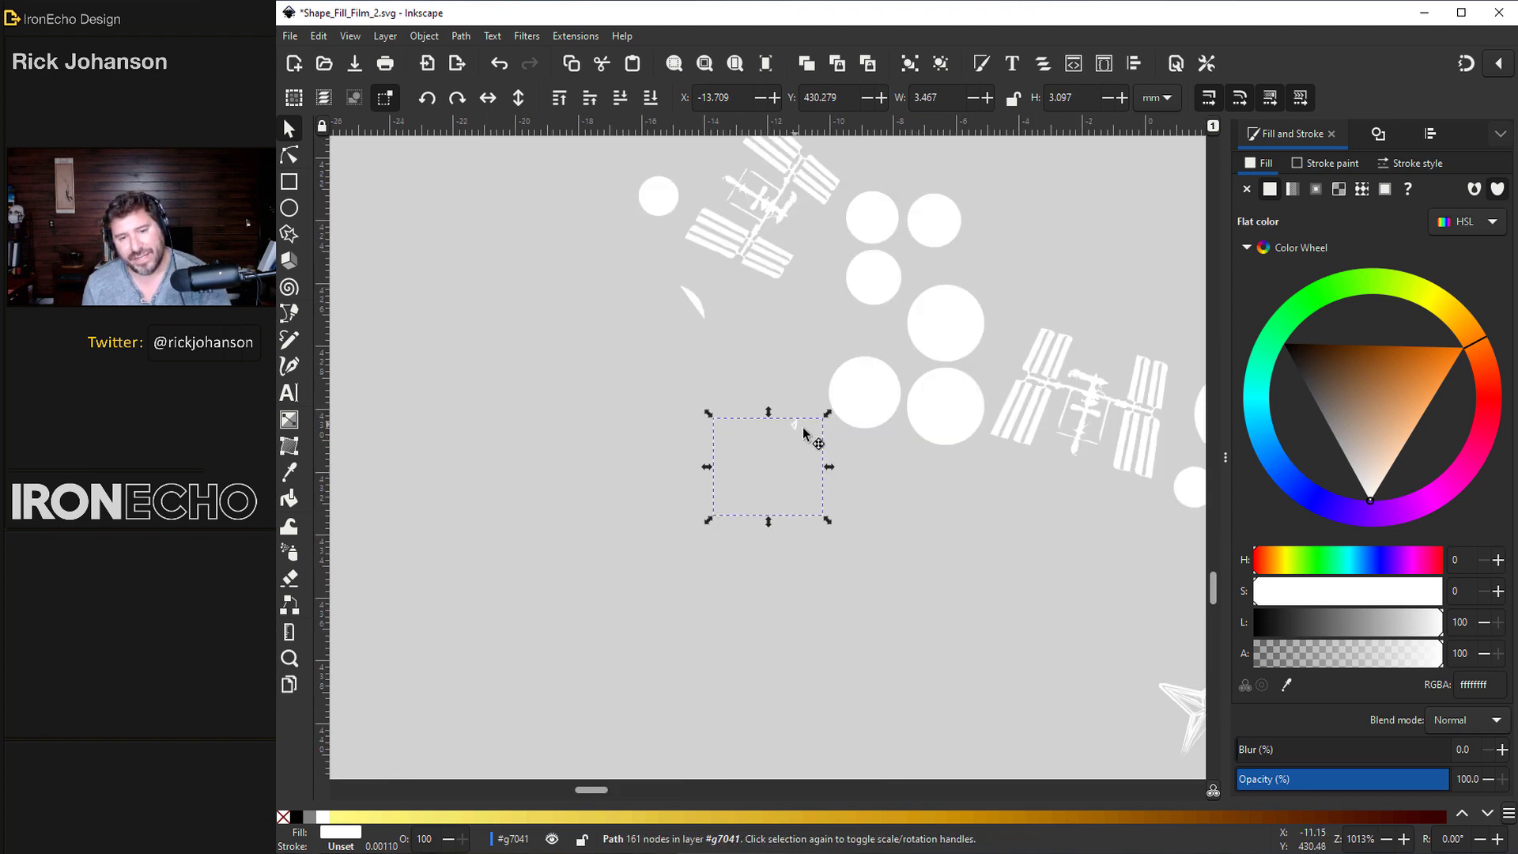
pyautogui.moveTo(810, 432); pyautogui.dragTo(995, 530)
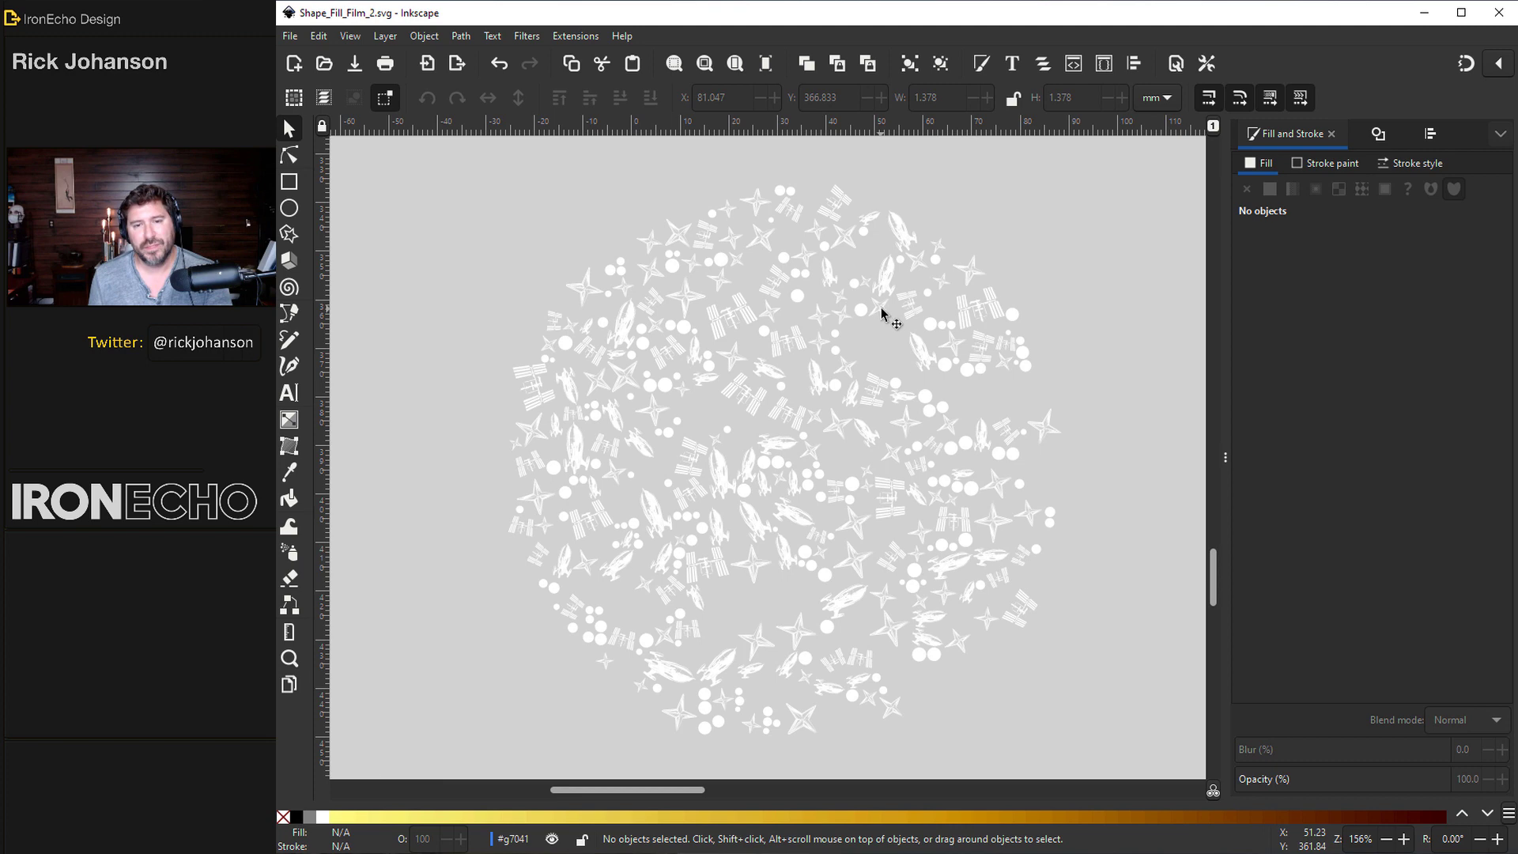
# Step: Drag the small star fragment and the small white rocket into gaps inside the circle
pyautogui.click(883, 315)
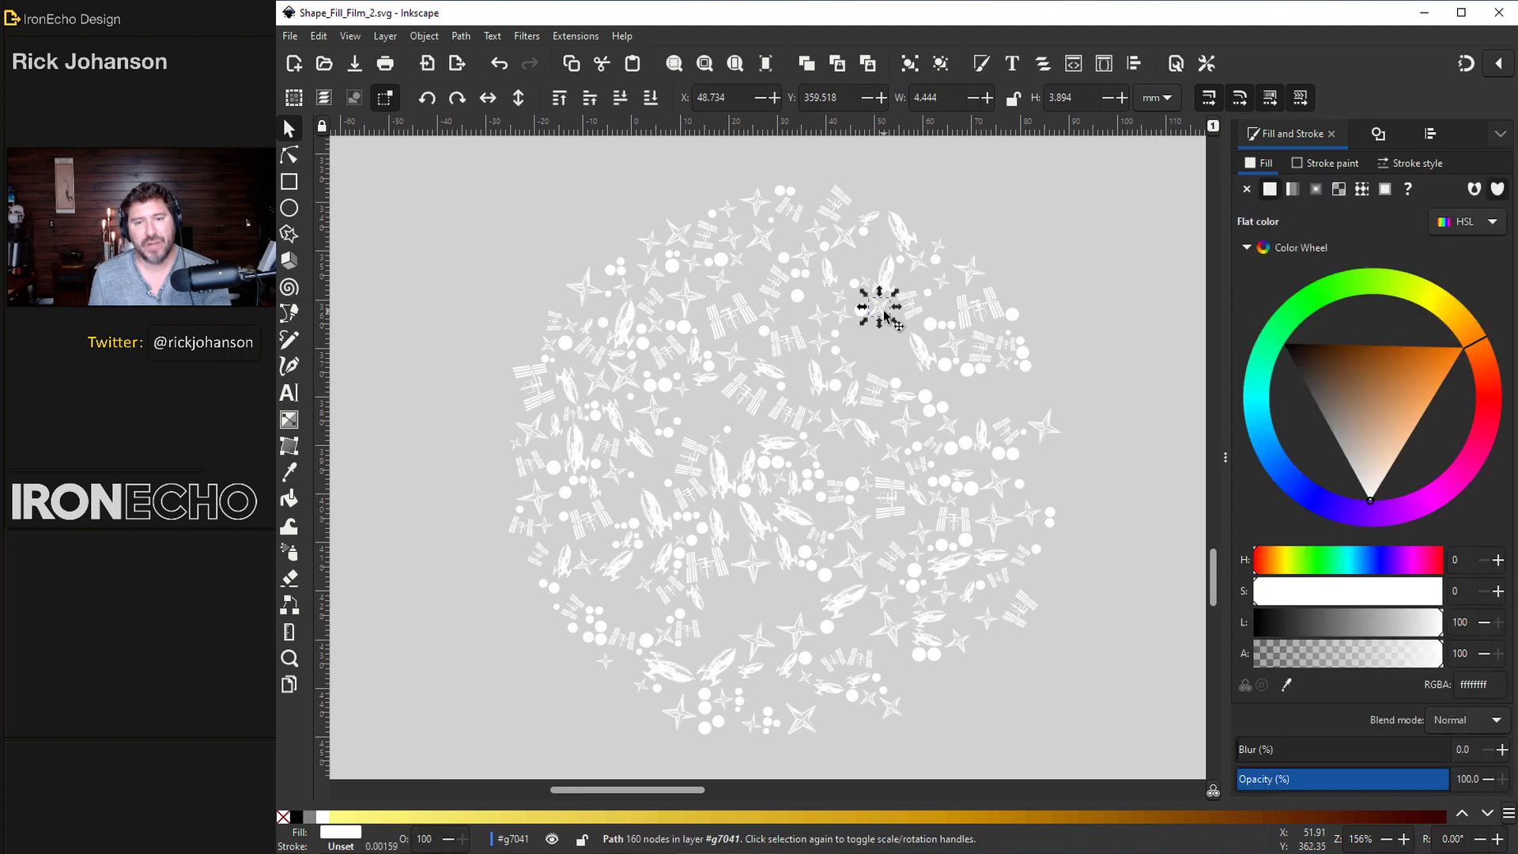
pyautogui.moveTo(884, 314); pyautogui.dragTo(723, 607)
pyautogui.click(721, 599)
pyautogui.click(1032, 384)
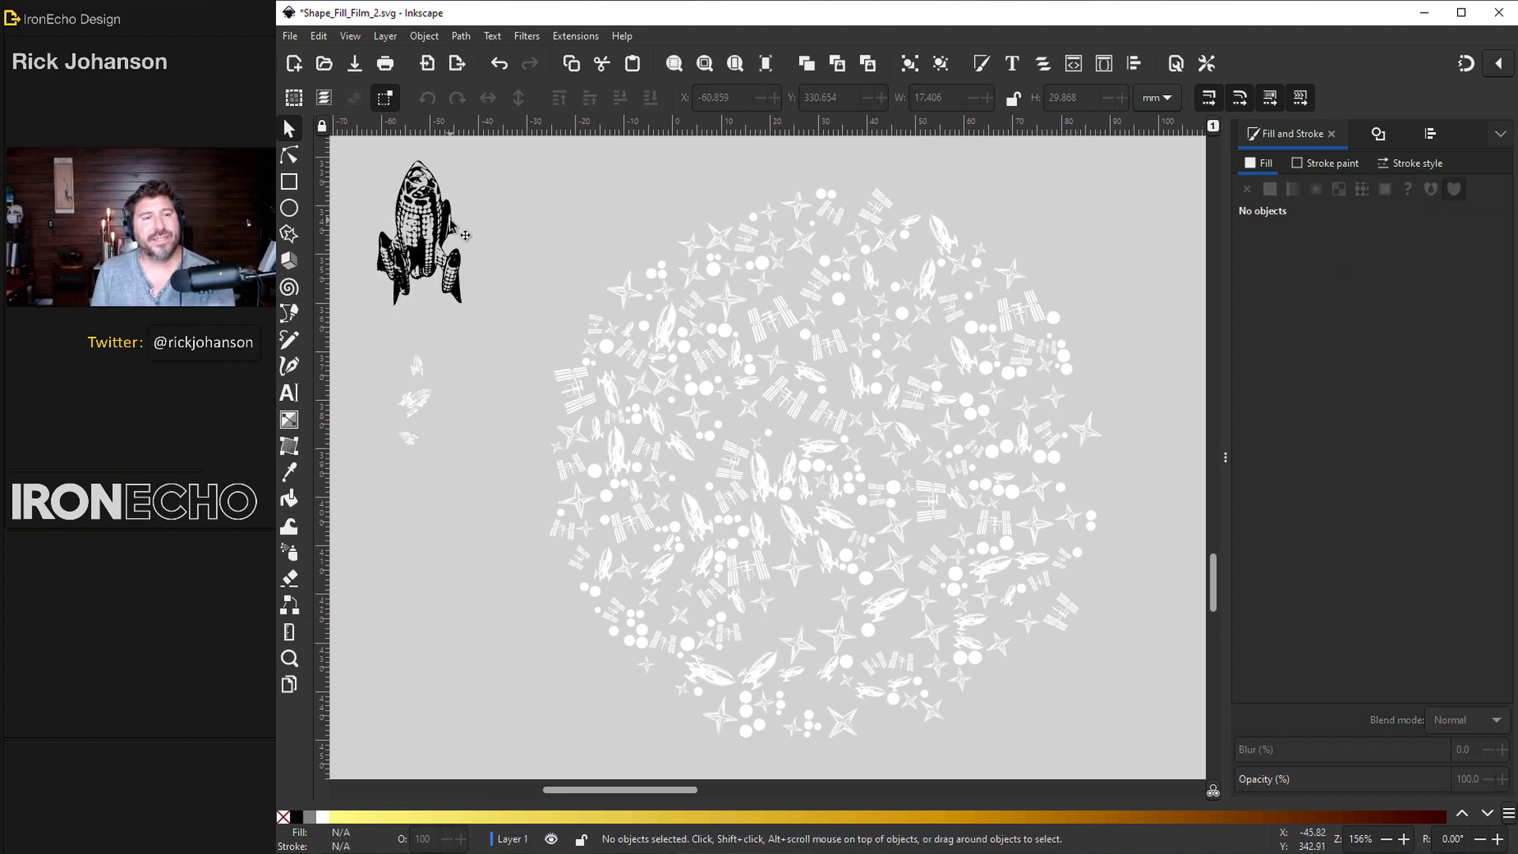
pyautogui.click(457, 231)
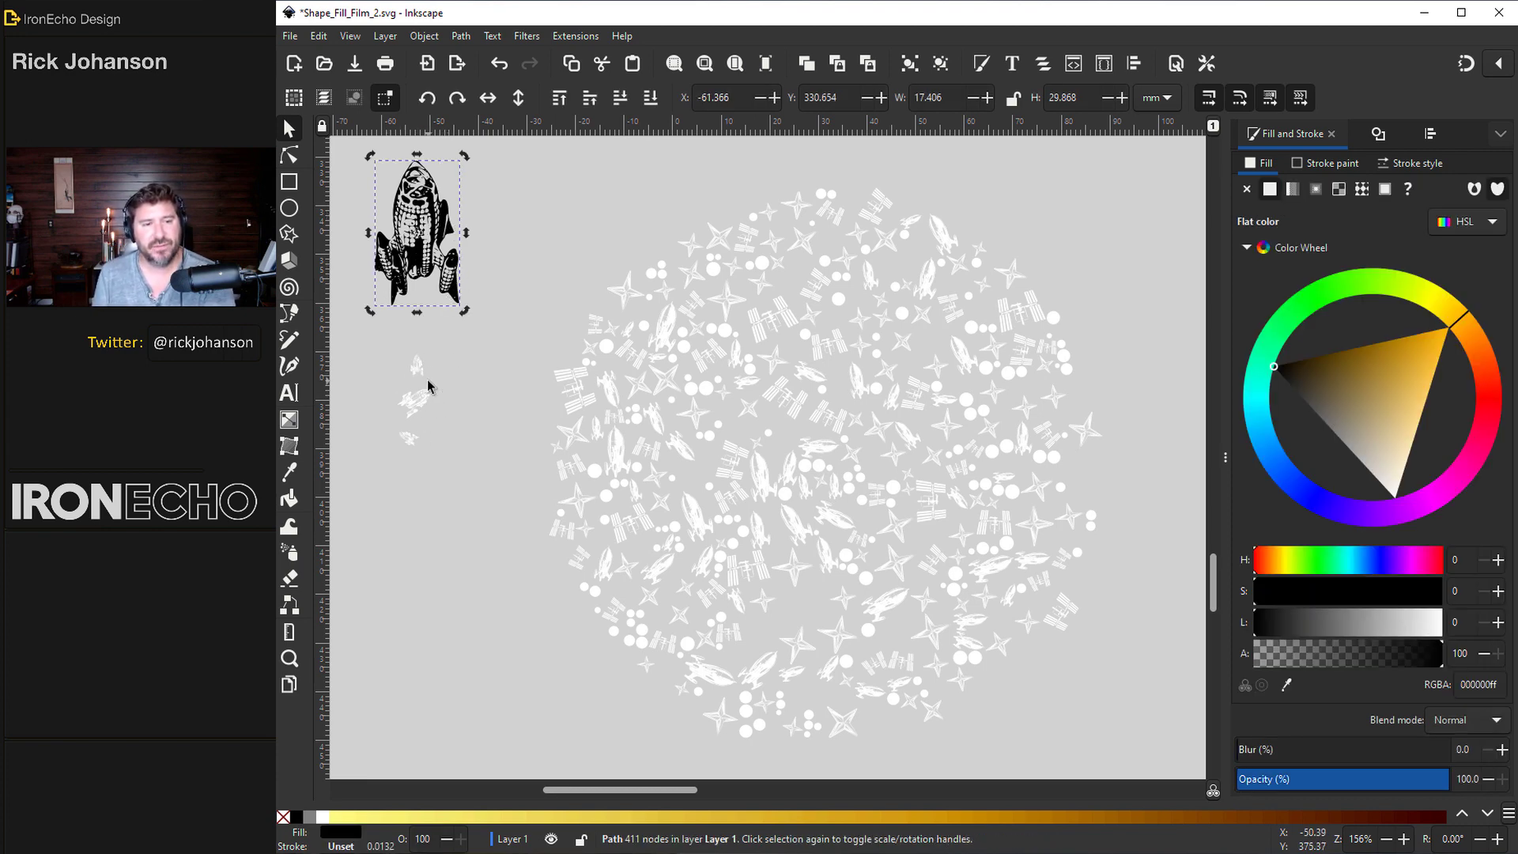
pyautogui.moveTo(427, 386); pyautogui.dragTo(432, 428)
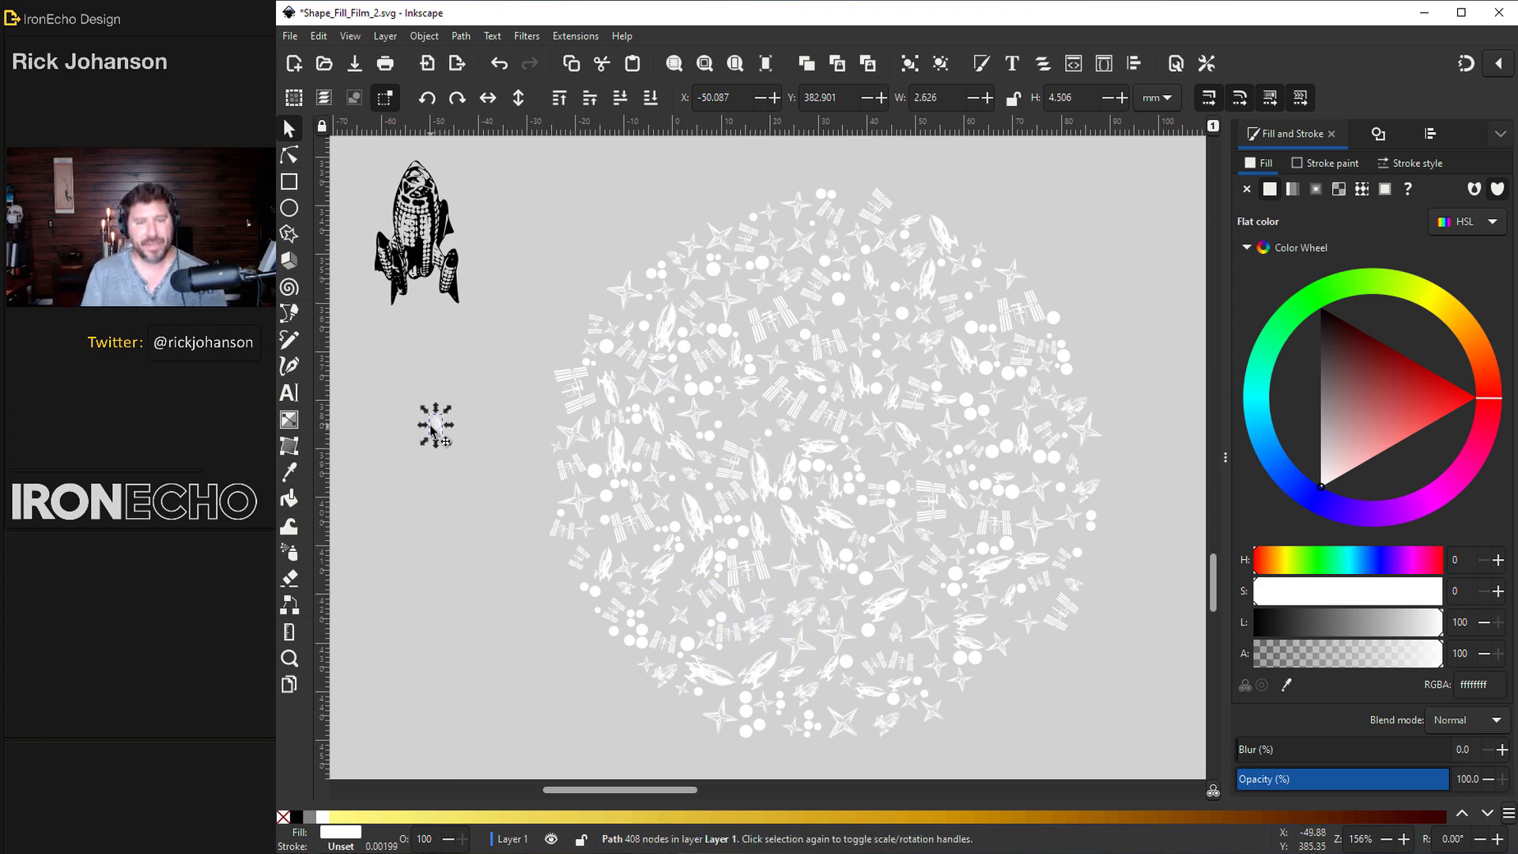
# Step: Box-select the whole white icon circle, drag it onto the black rectangle, and zoom to it
pyautogui.press('Escape')
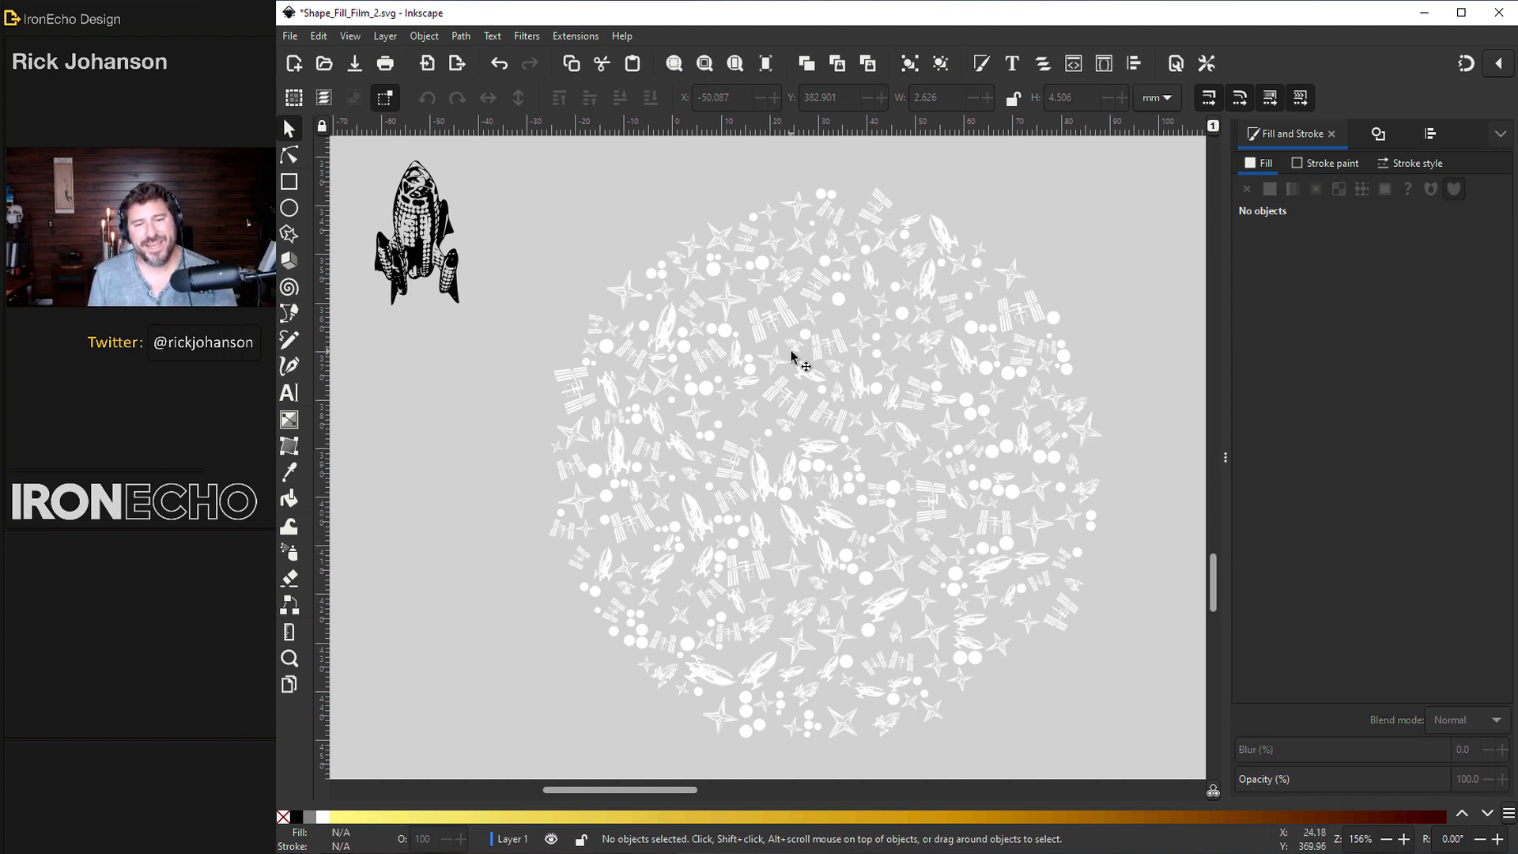
pyautogui.scroll(-2, 805, 359)
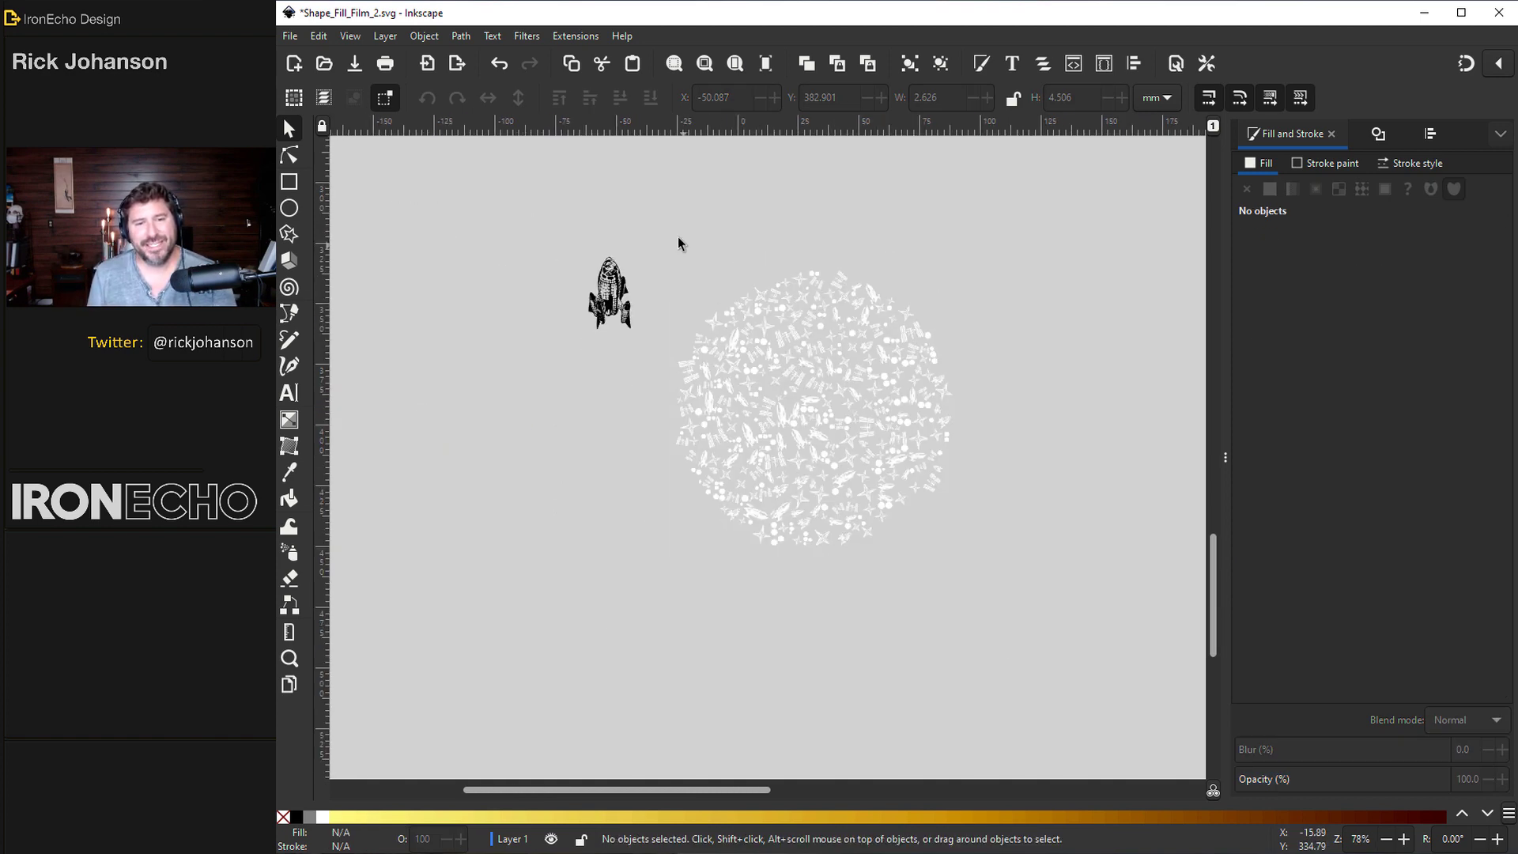
pyautogui.moveTo(657, 225); pyautogui.dragTo(983, 596)
pyautogui.moveTo(909, 544); pyautogui.dragTo(1179, 360)
pyautogui.press('3')
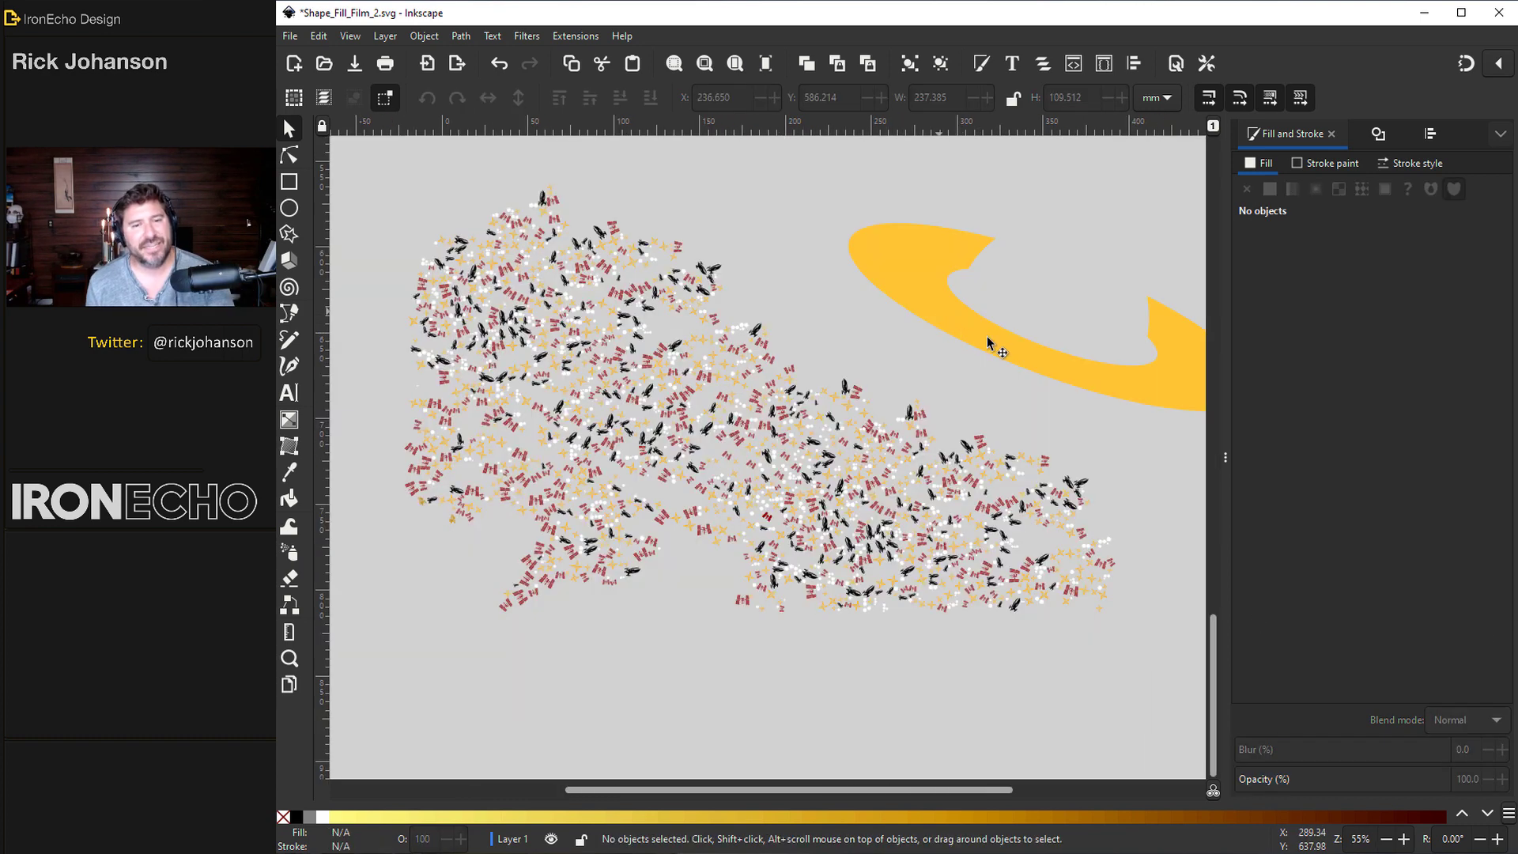
# Step: Move the orange ring swoosh left, recolour it green and lower its opacity to about 28
pyautogui.click(1051, 363)
pyautogui.moveTo(1051, 363); pyautogui.dragTo(685, 471)
pyautogui.press('Escape')
pyautogui.hotkey('shift', 'Tab')
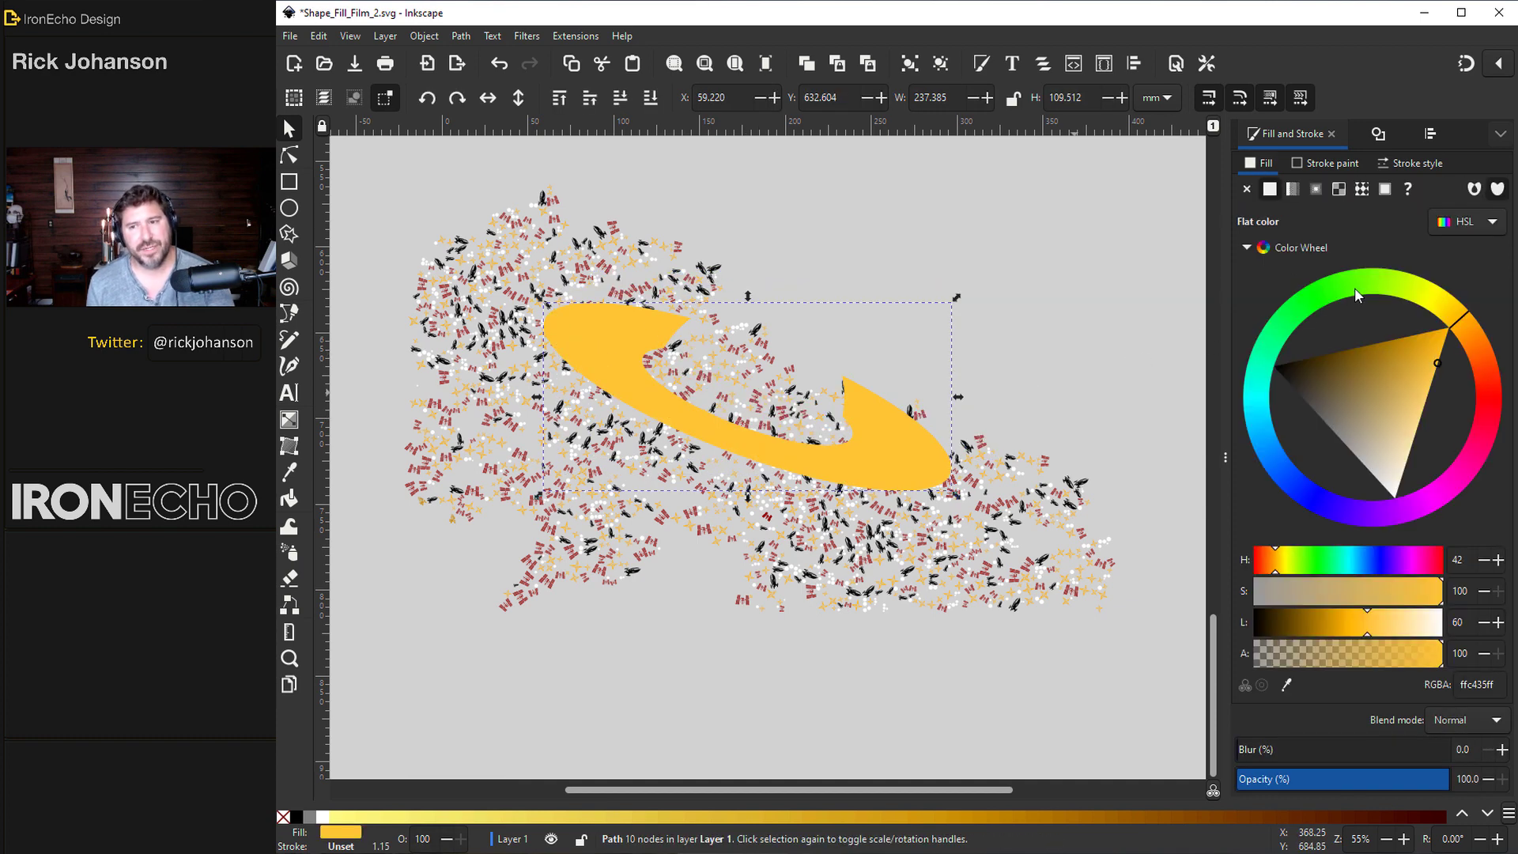
pyautogui.moveTo(1355, 287); pyautogui.dragTo(1323, 295)
pyautogui.click(1297, 780)
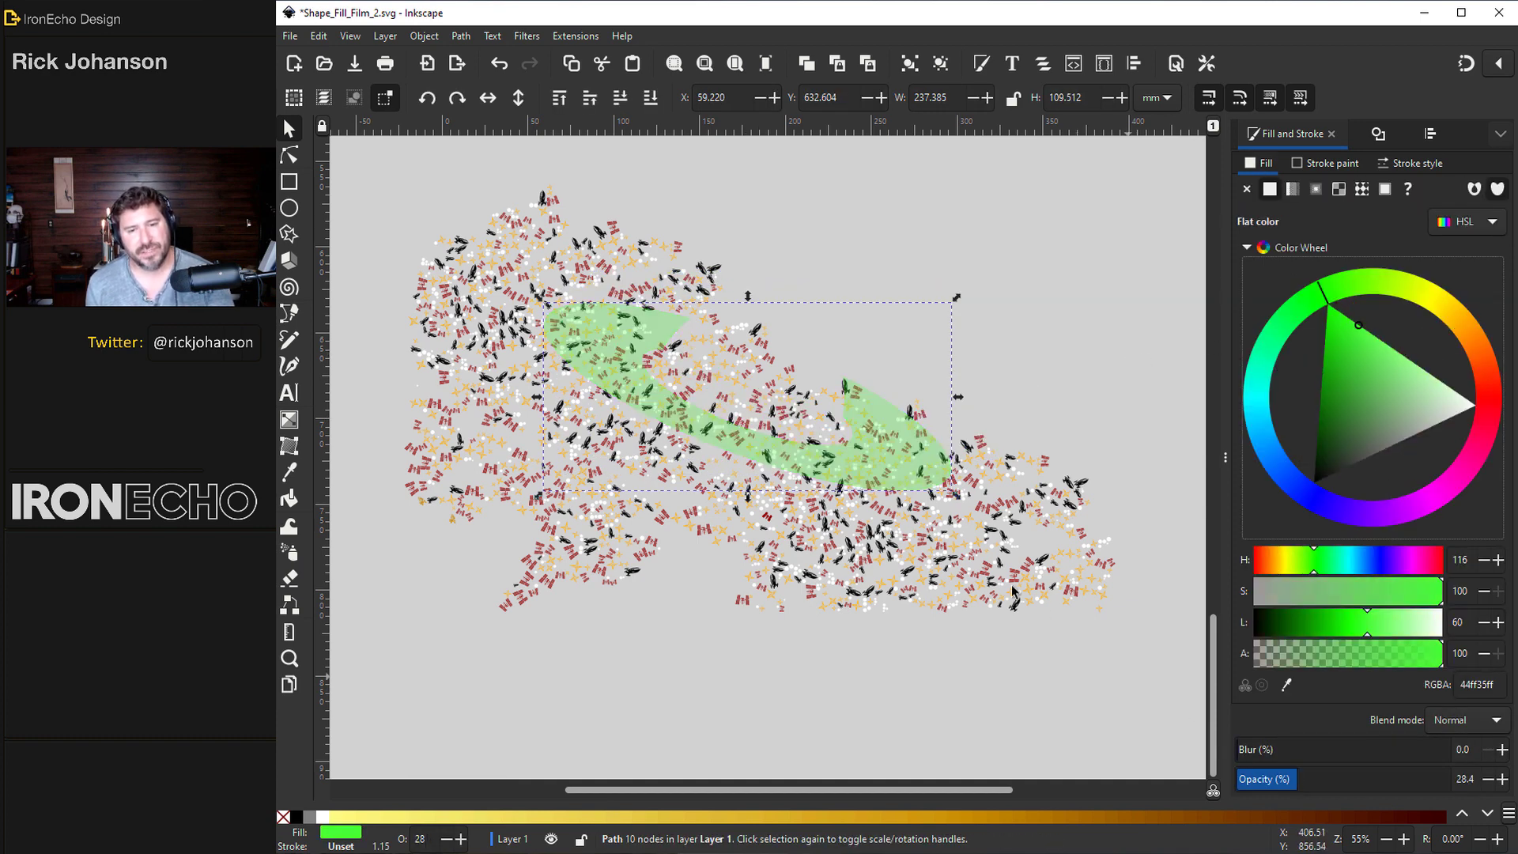
pyautogui.keyDown('ctrl'); pyautogui.scroll(2, 730, 393); pyautogui.keyUp('ctrl')
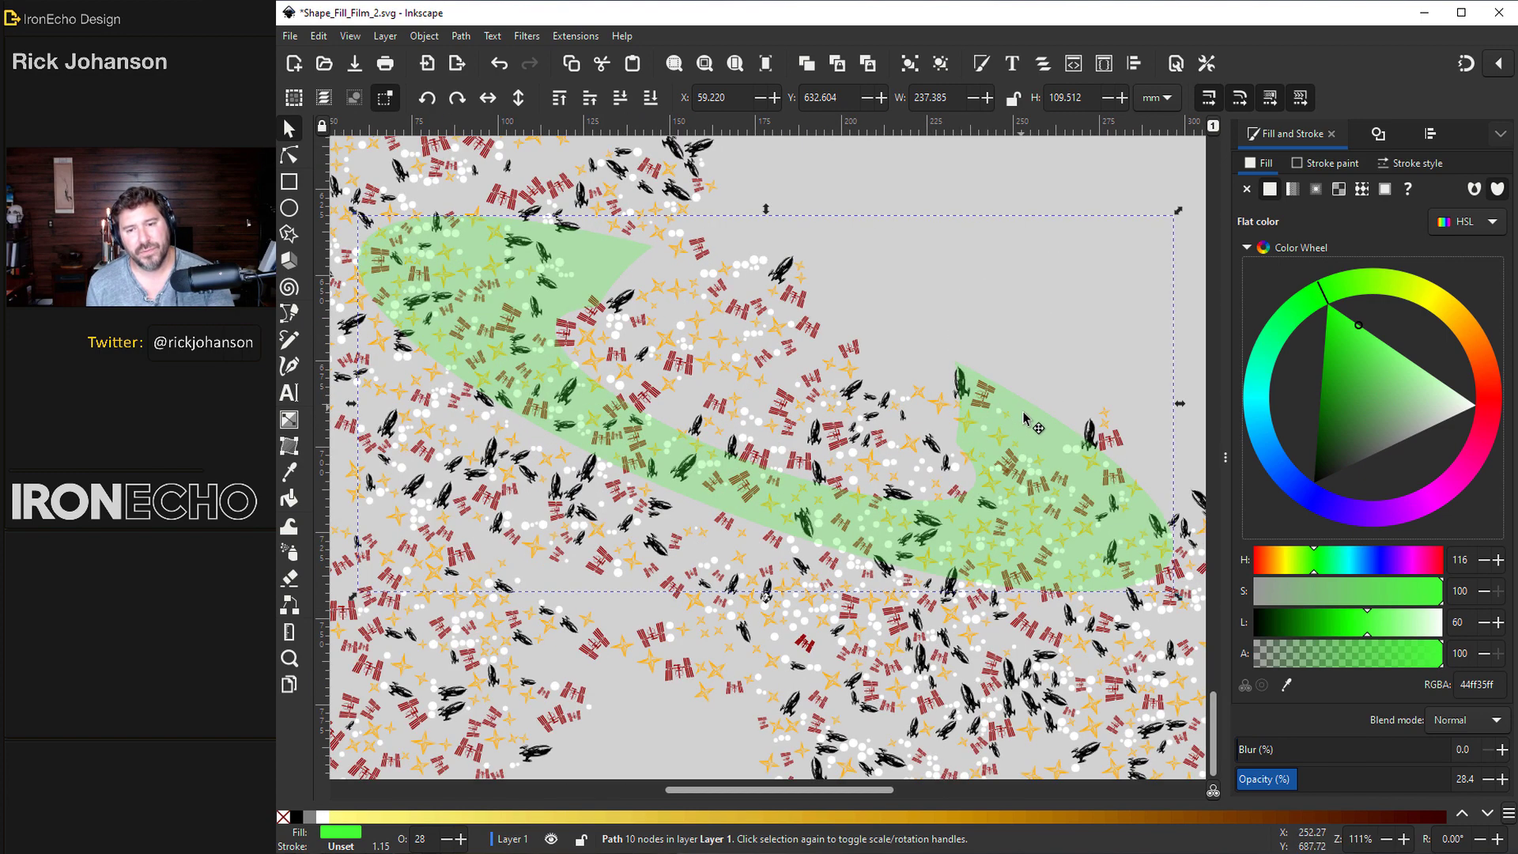
pyautogui.moveTo(1028, 427); pyautogui.dragTo(1031, 467)
pyautogui.keyDown('ctrl'); pyautogui.scroll(-1, 864, 451); pyautogui.keyUp('ctrl')
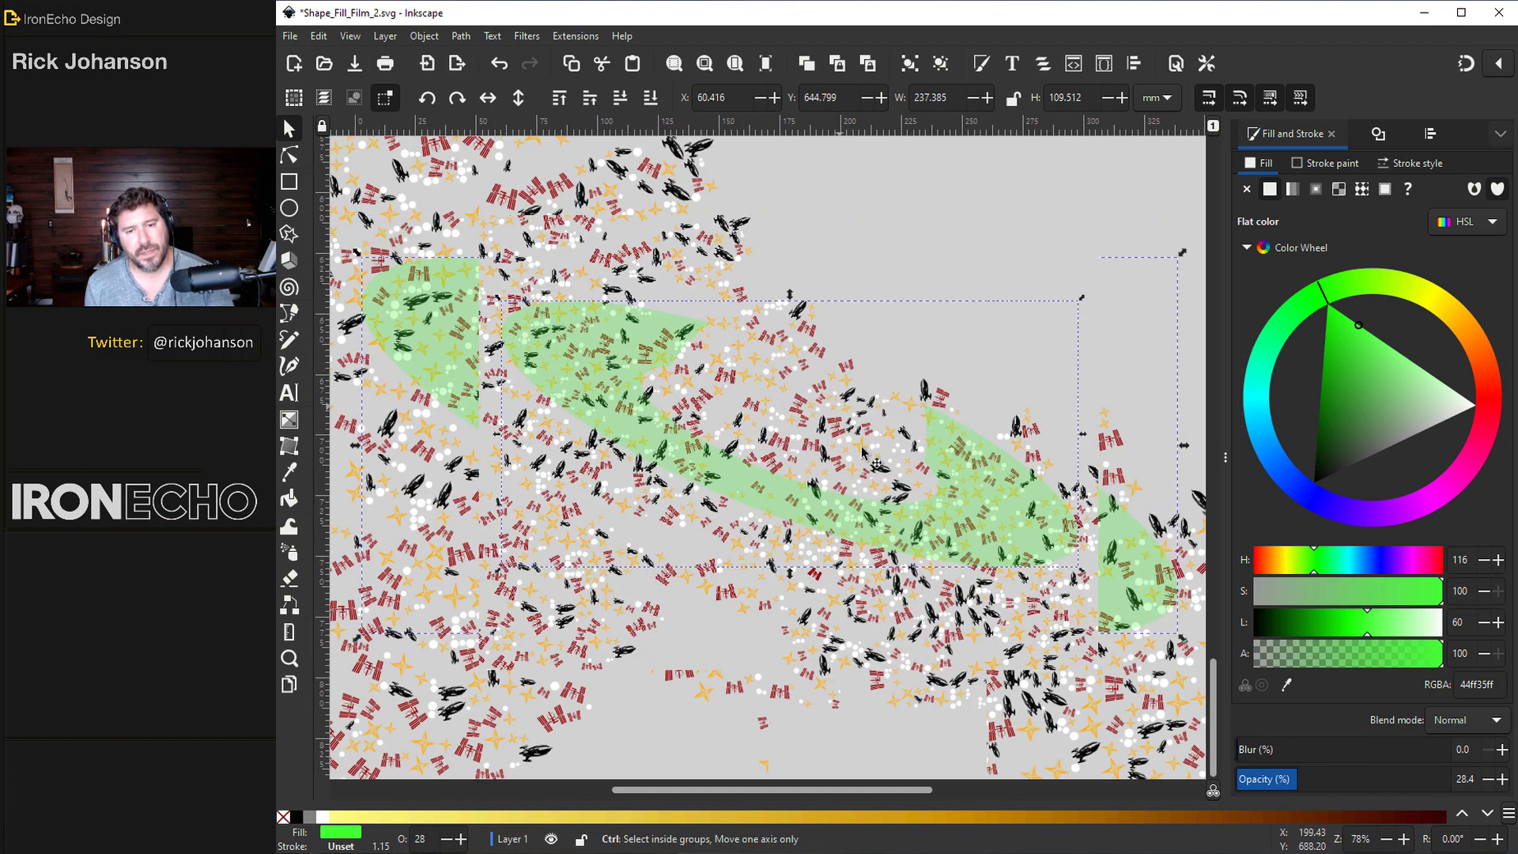
pyautogui.keyDown('ctrl'); pyautogui.scroll(-3, 863, 452); pyautogui.keyUp('ctrl')
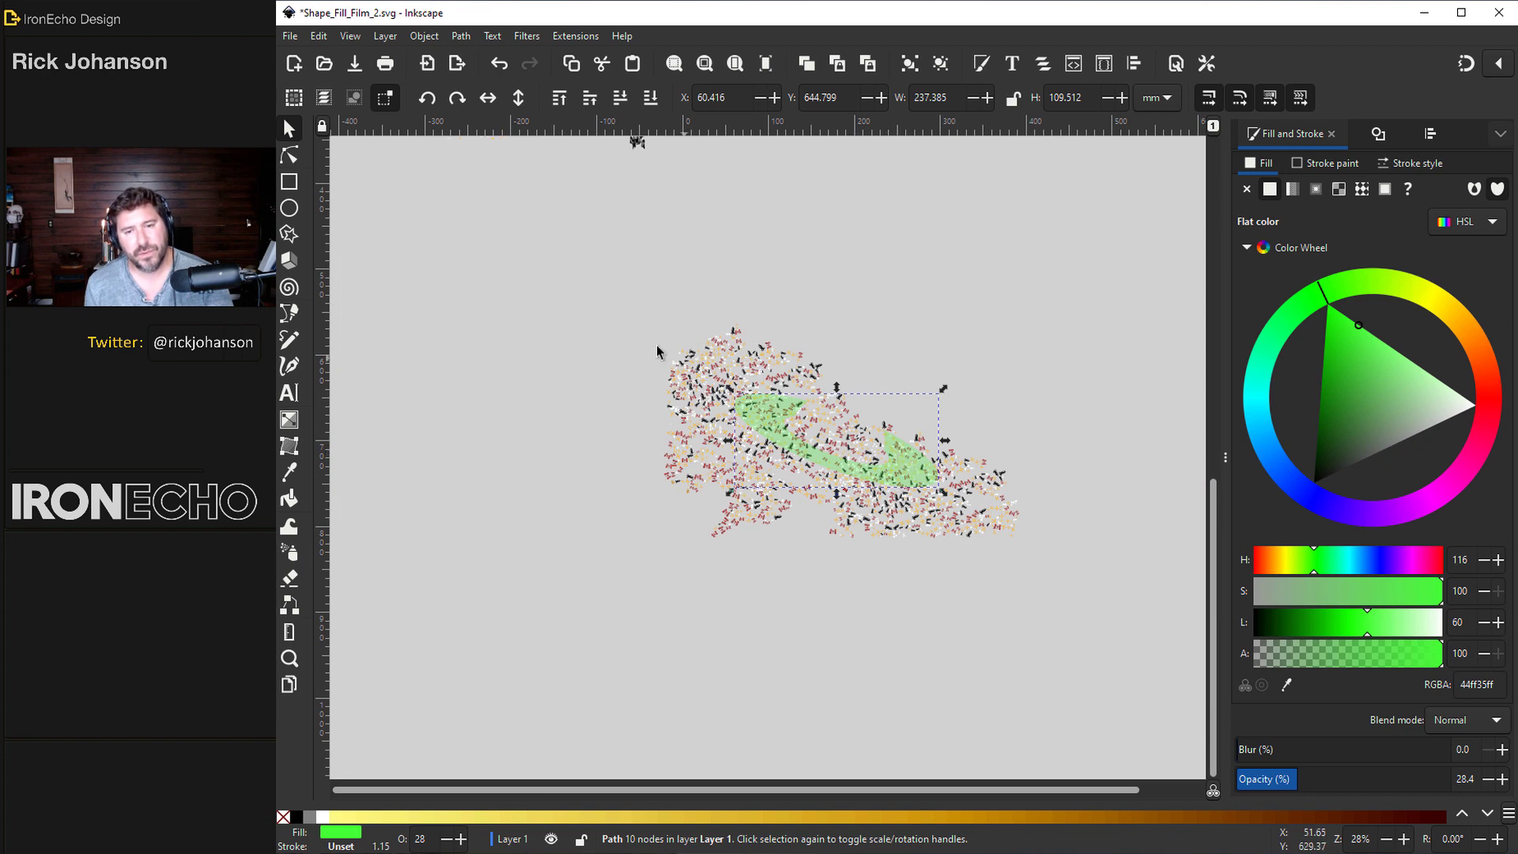
pyautogui.moveTo(909, 466); pyautogui.dragTo(1066, 328)
# Step: Place the green swoosh over the icon field, select both, and apply Object > Clip > Set Clip
pyautogui.moveTo(647, 310)
pyautogui.mouseDown()
pyautogui.moveTo(1030, 633)
pyautogui.moveTo(1059, 554)
pyautogui.mouseUp()
pyautogui.keyDown('shift'); pyautogui.click(1084, 343); pyautogui.keyUp('shift')
pyautogui.click(941, 345)
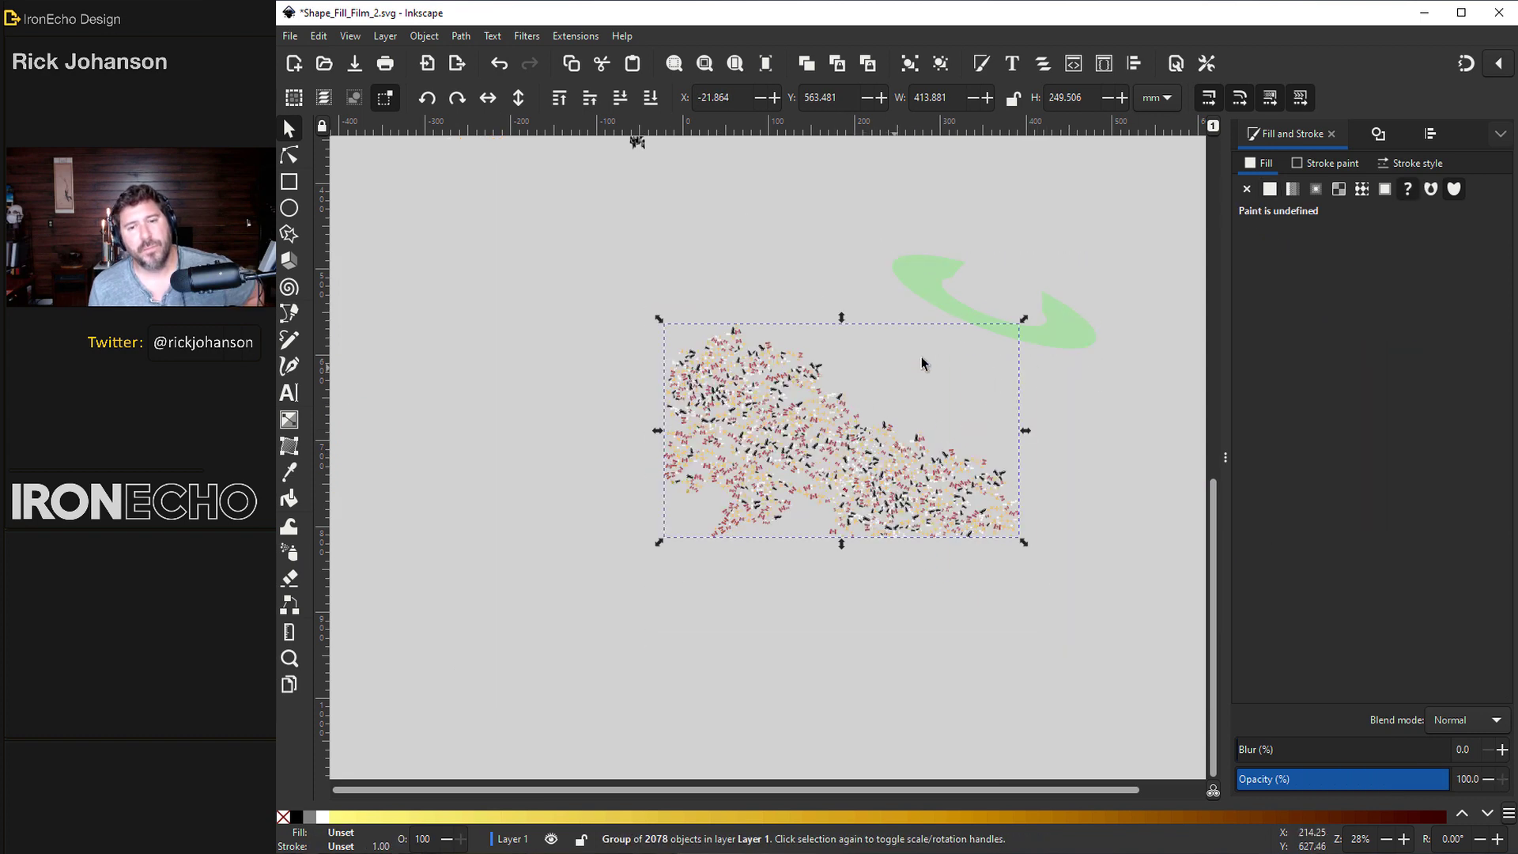
pyautogui.click(929, 277)
pyautogui.moveTo(959, 306); pyautogui.dragTo(795, 427)
pyautogui.scroll(3, 858, 427)
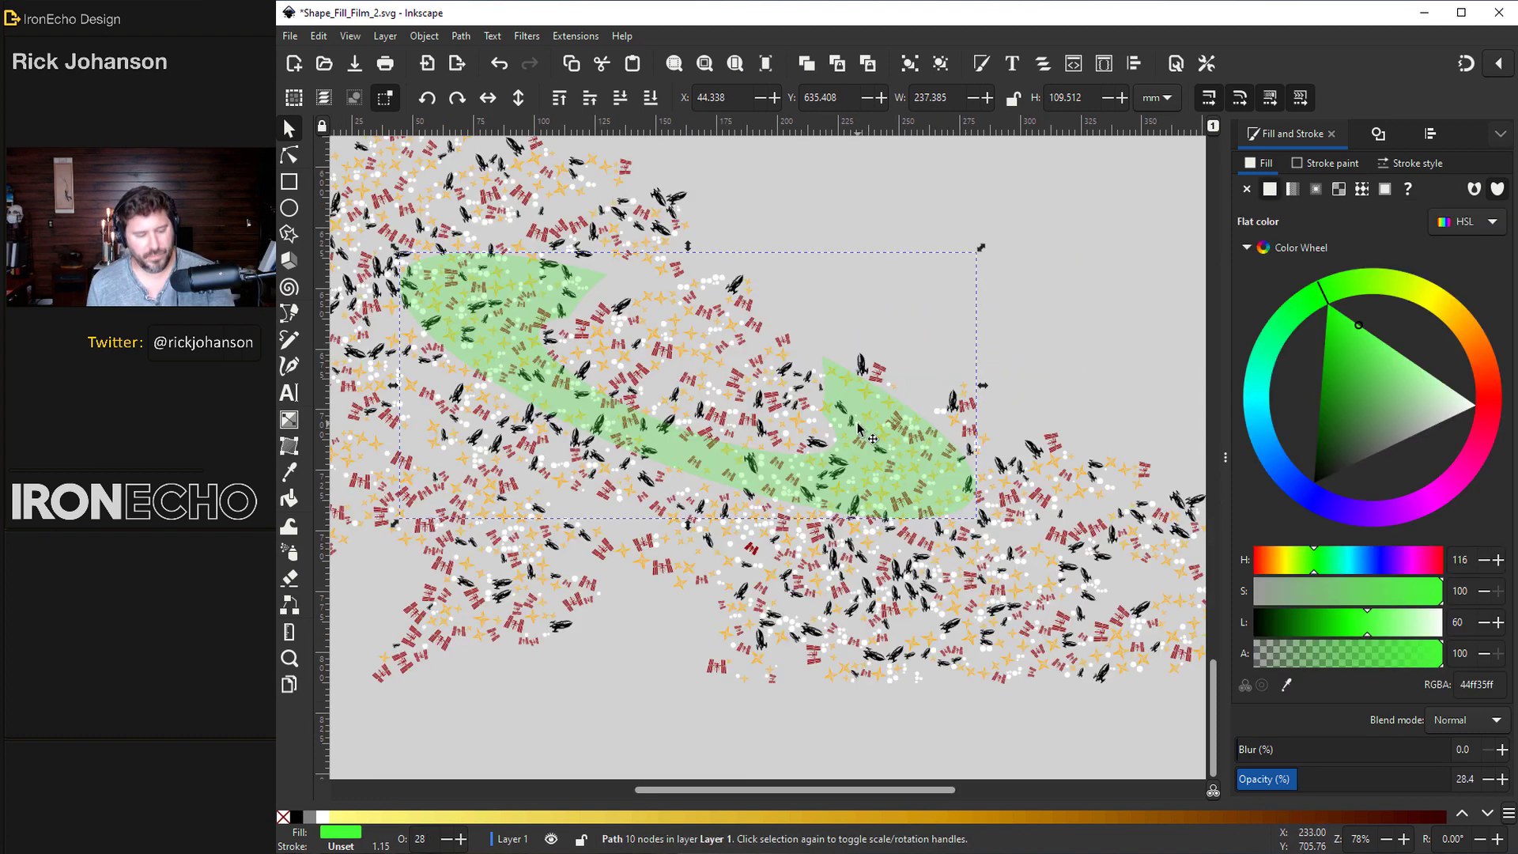
pyautogui.keyDown('shift'); pyautogui.click(1044, 499); pyautogui.keyUp('shift')
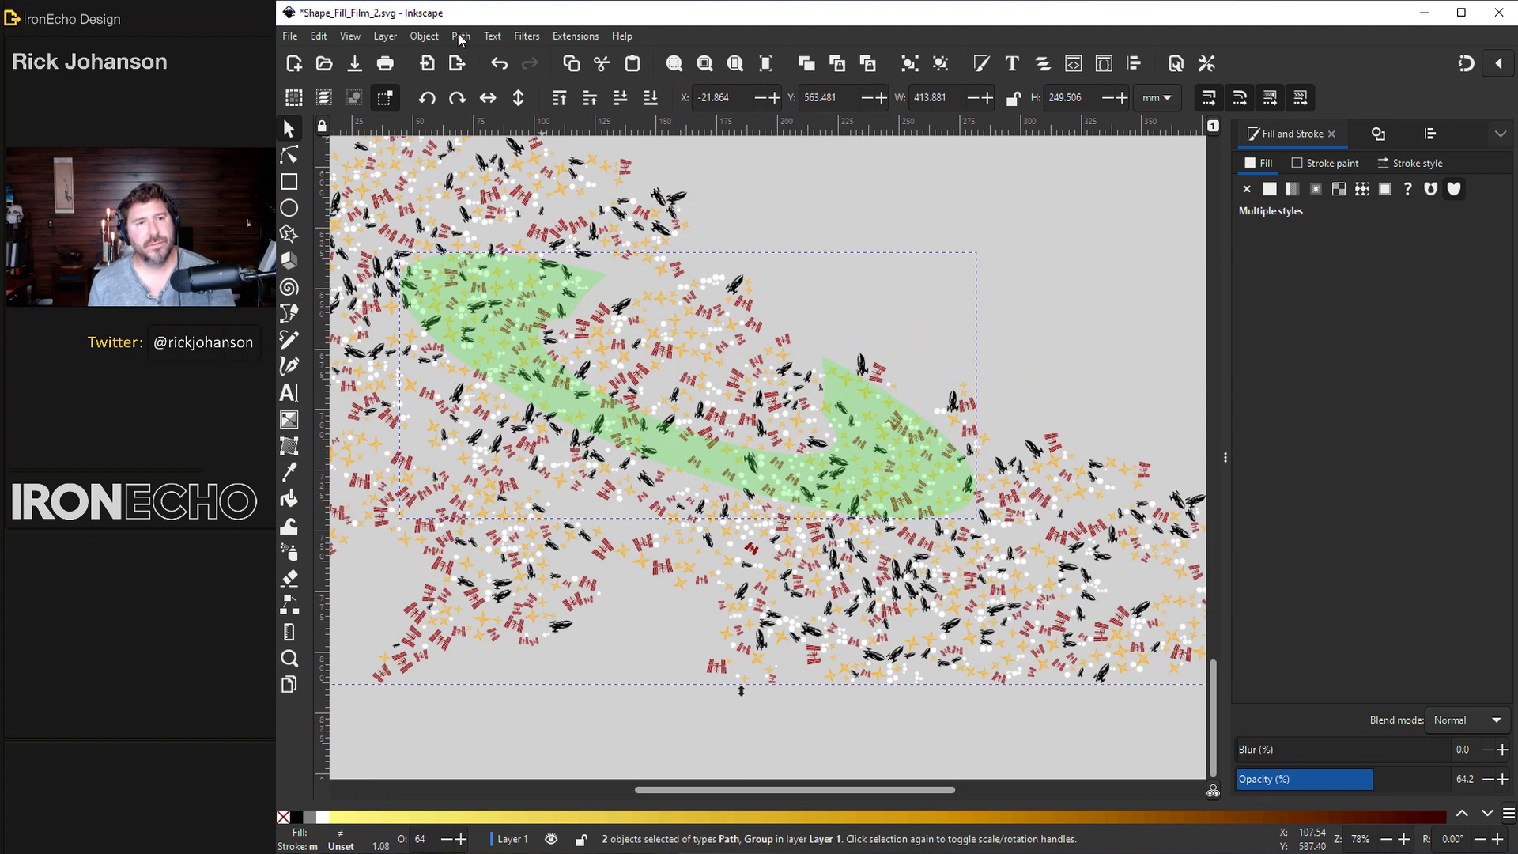
pyautogui.click(425, 35)
pyautogui.moveTo(650, 237)
pyautogui.click(698, 241)
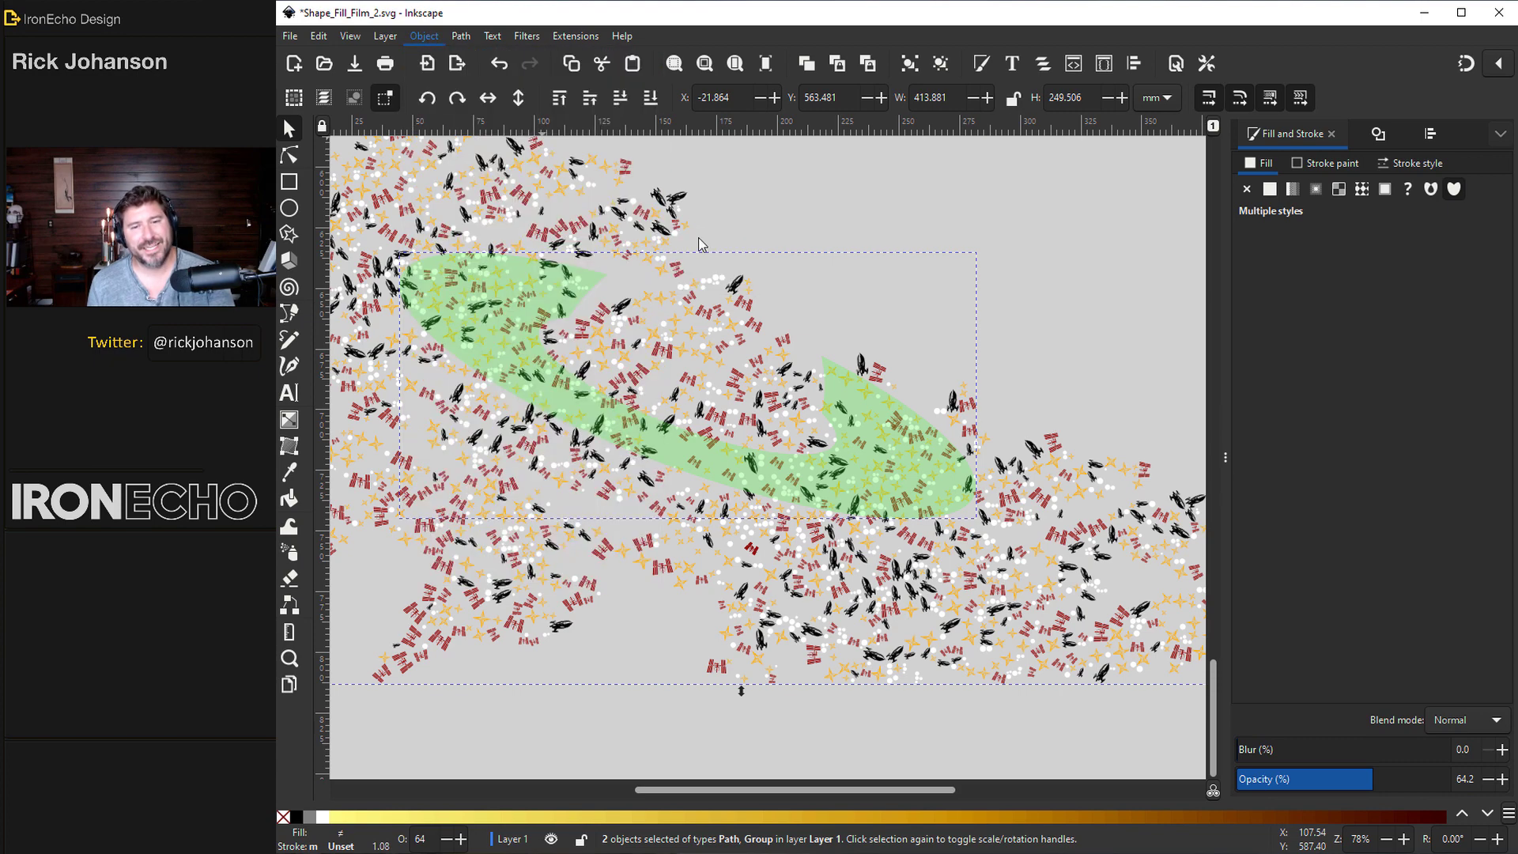
# Step: Select a few cut-off edge icons inside the group and pop them out
pyautogui.scroll(4, 894, 392)
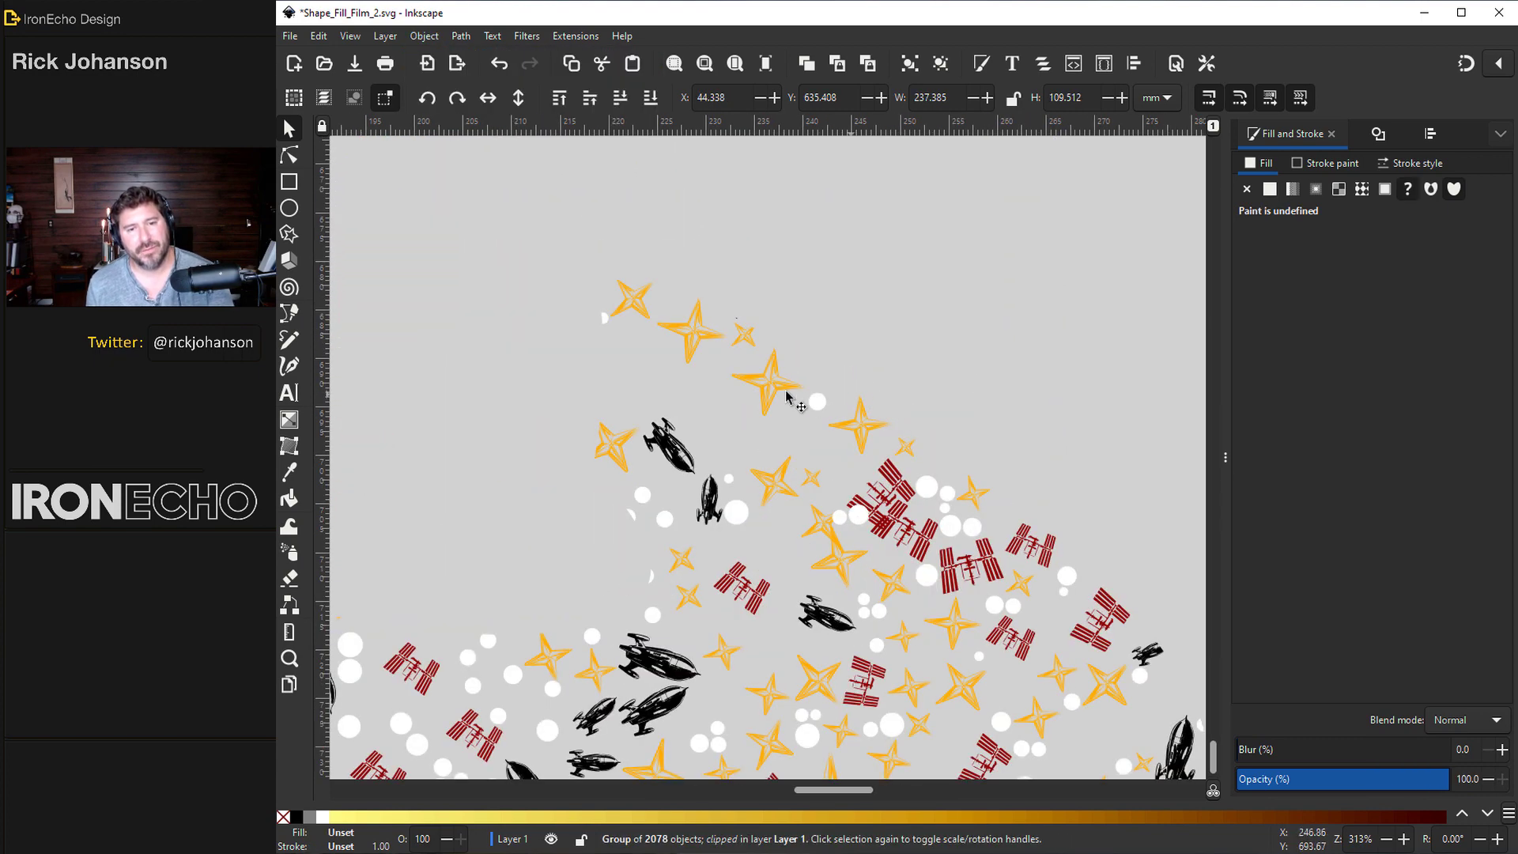
pyautogui.scroll(2, 786, 396)
pyautogui.keyDown('ctrl'); pyautogui.click(704, 276); pyautogui.keyUp('ctrl')
pyautogui.keyDown('ctrl'); pyautogui.keyDown('shift'); pyautogui.click(436, 496); pyautogui.keyUp('shift'); pyautogui.keyUp('ctrl')
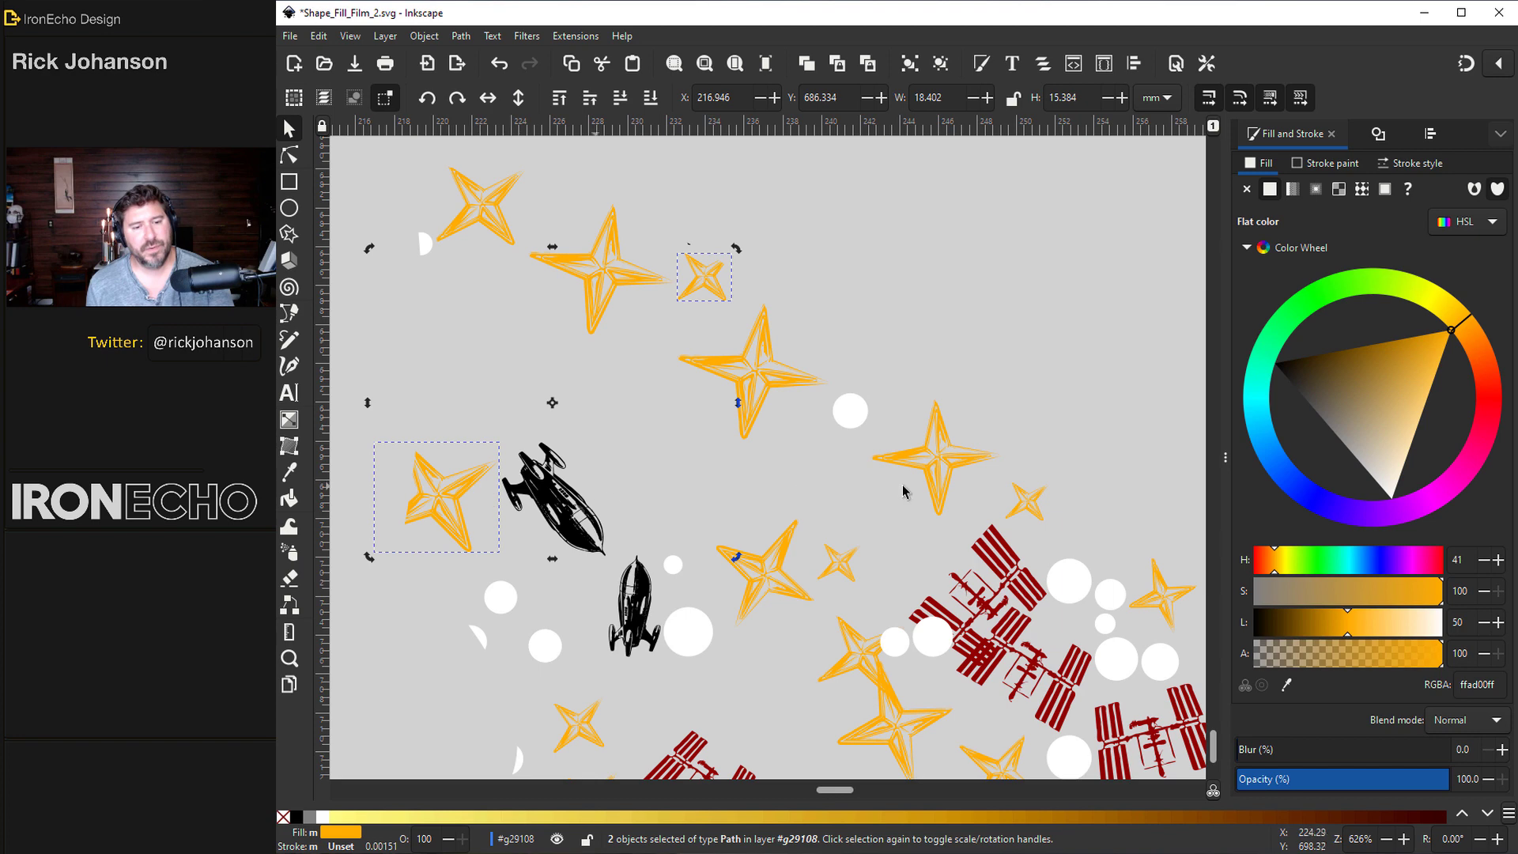
pyautogui.keyDown('ctrl'); pyautogui.keyDown('shift'); pyautogui.click(1020, 495); pyautogui.keyUp('shift'); pyautogui.keyUp('ctrl')
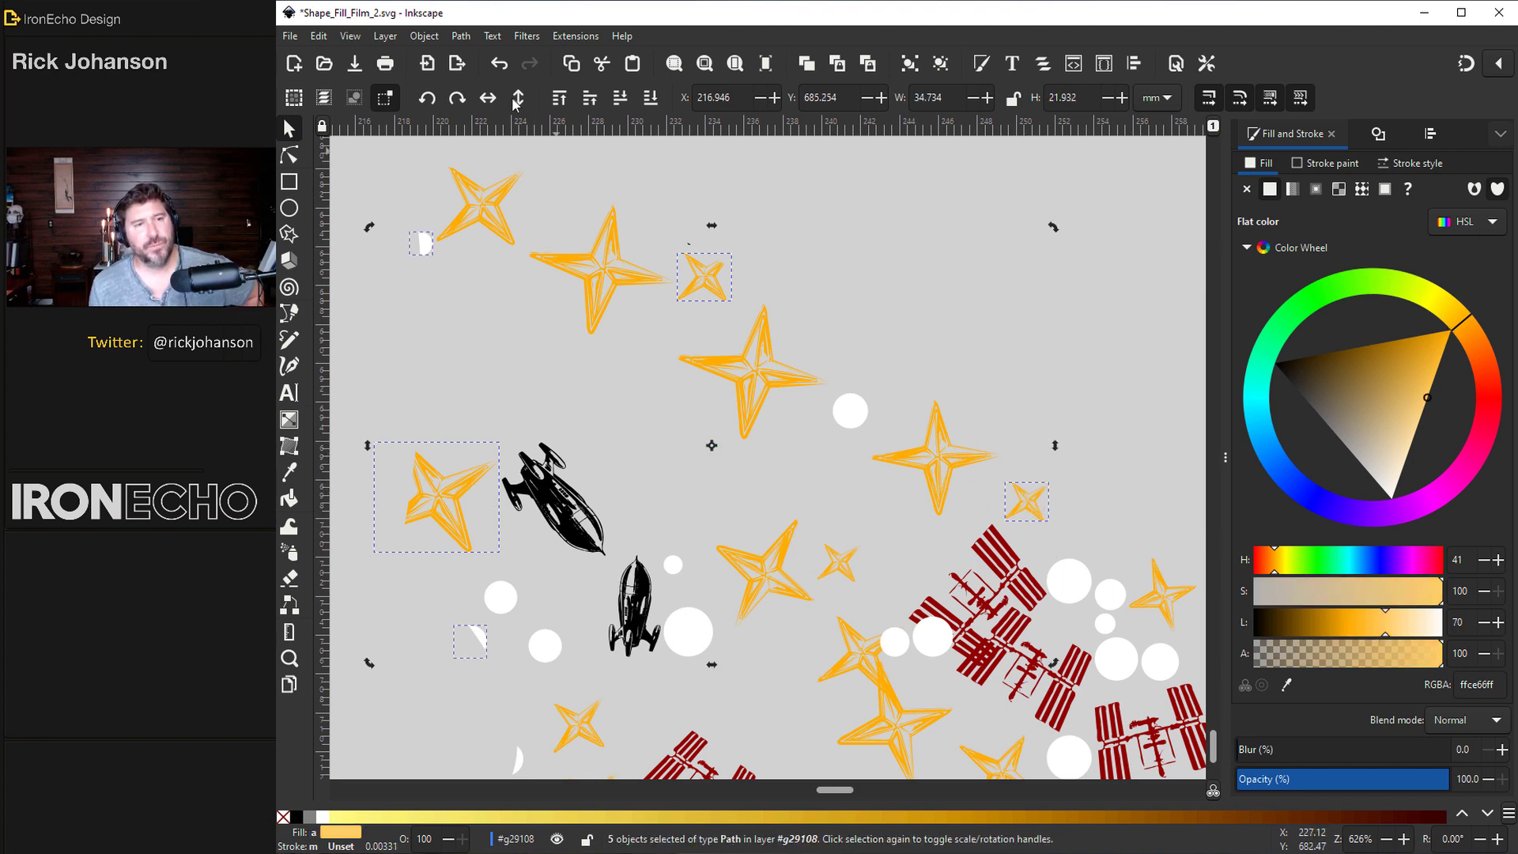
pyautogui.click(425, 35)
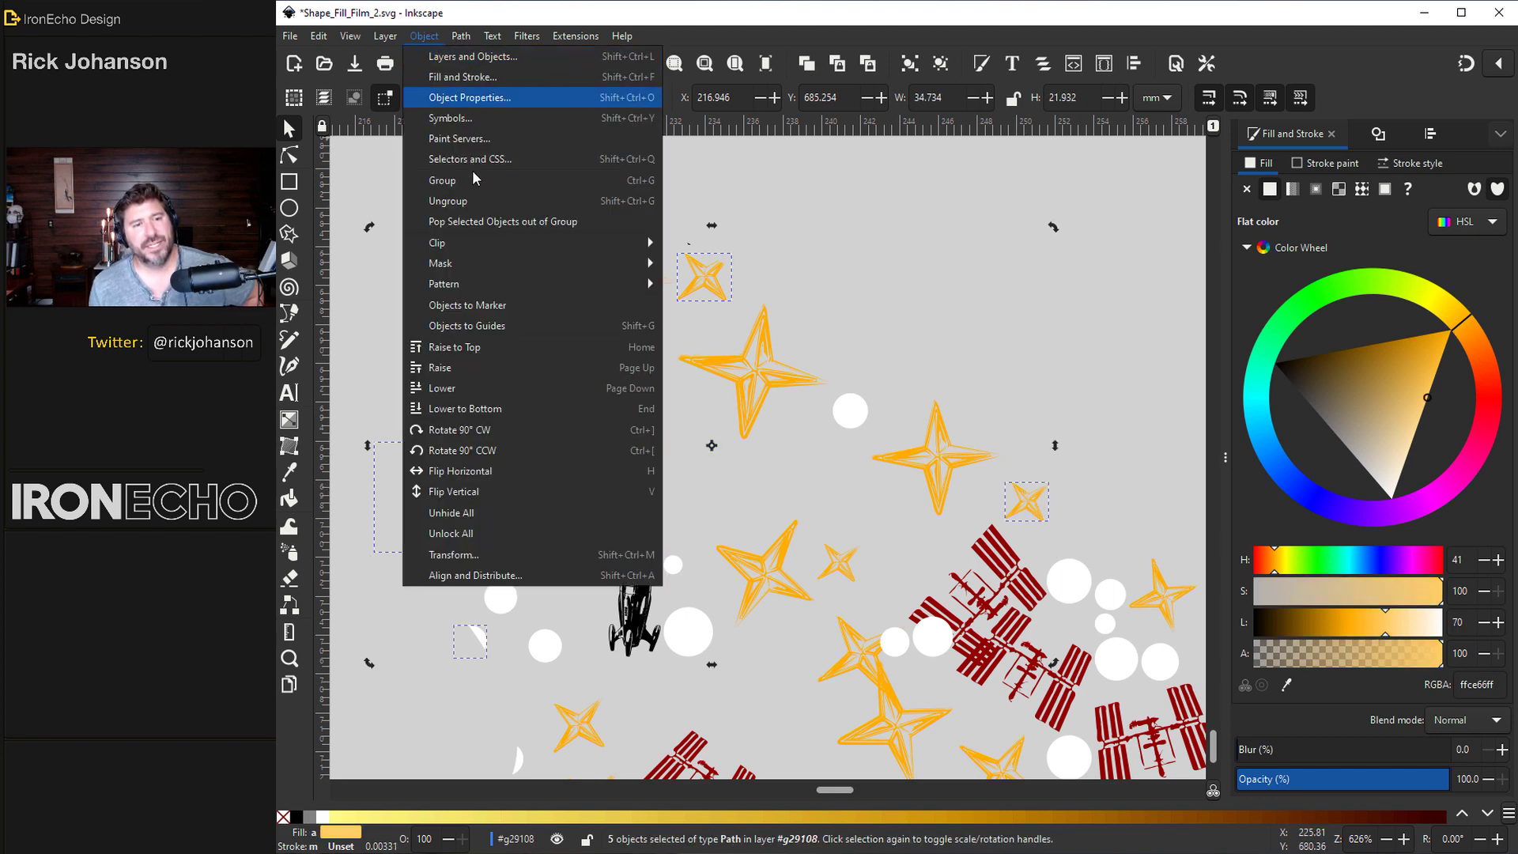
pyautogui.click(475, 223)
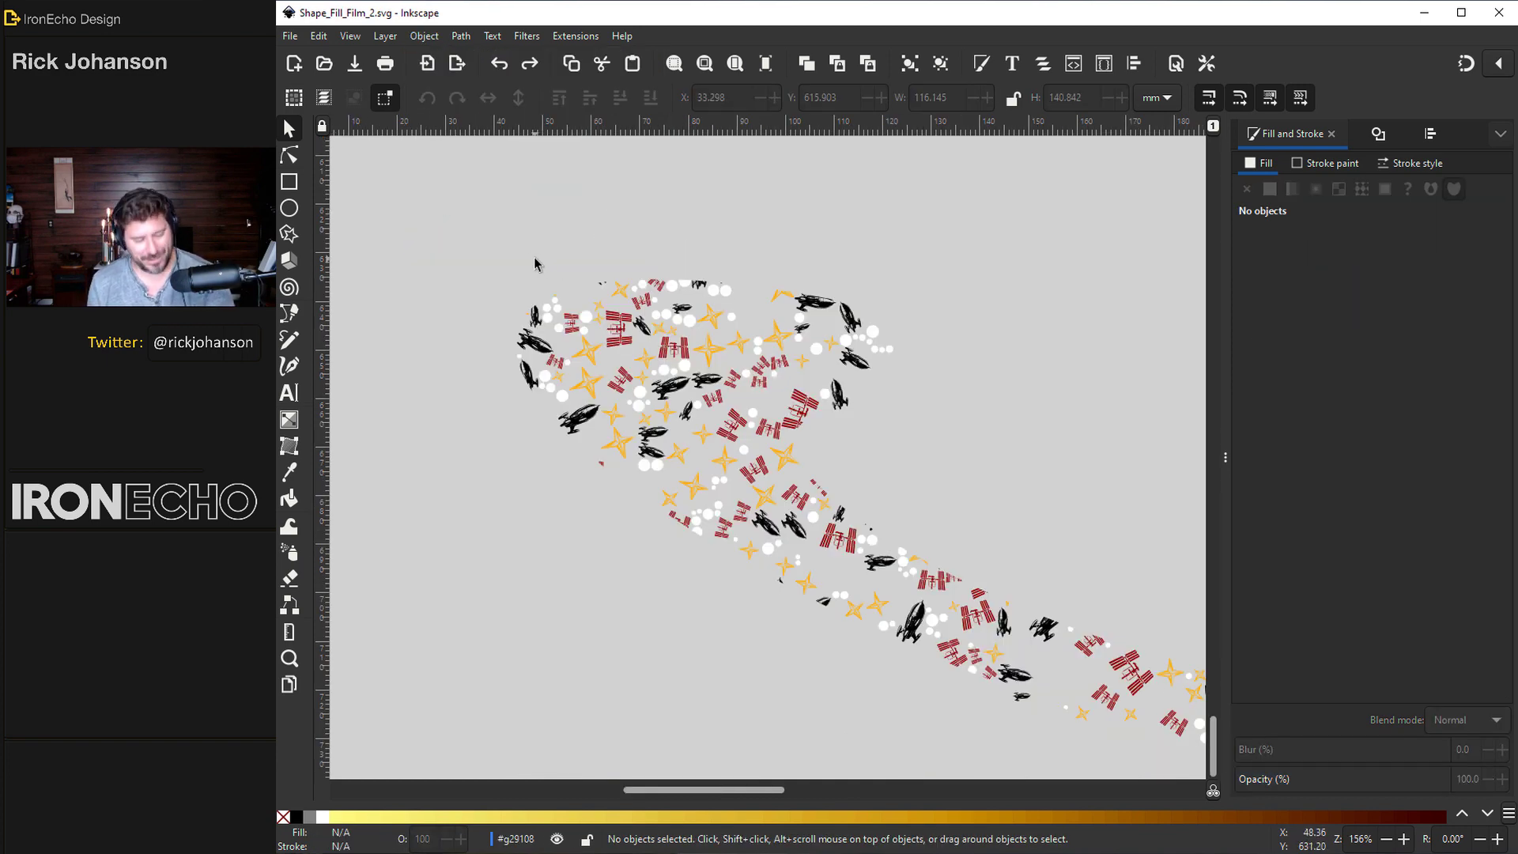
# Step: Box-select the swoosh's top-edge icons, trim to 97, and pop them out of the group
pyautogui.moveTo(533, 246); pyautogui.dragTo(948, 368)
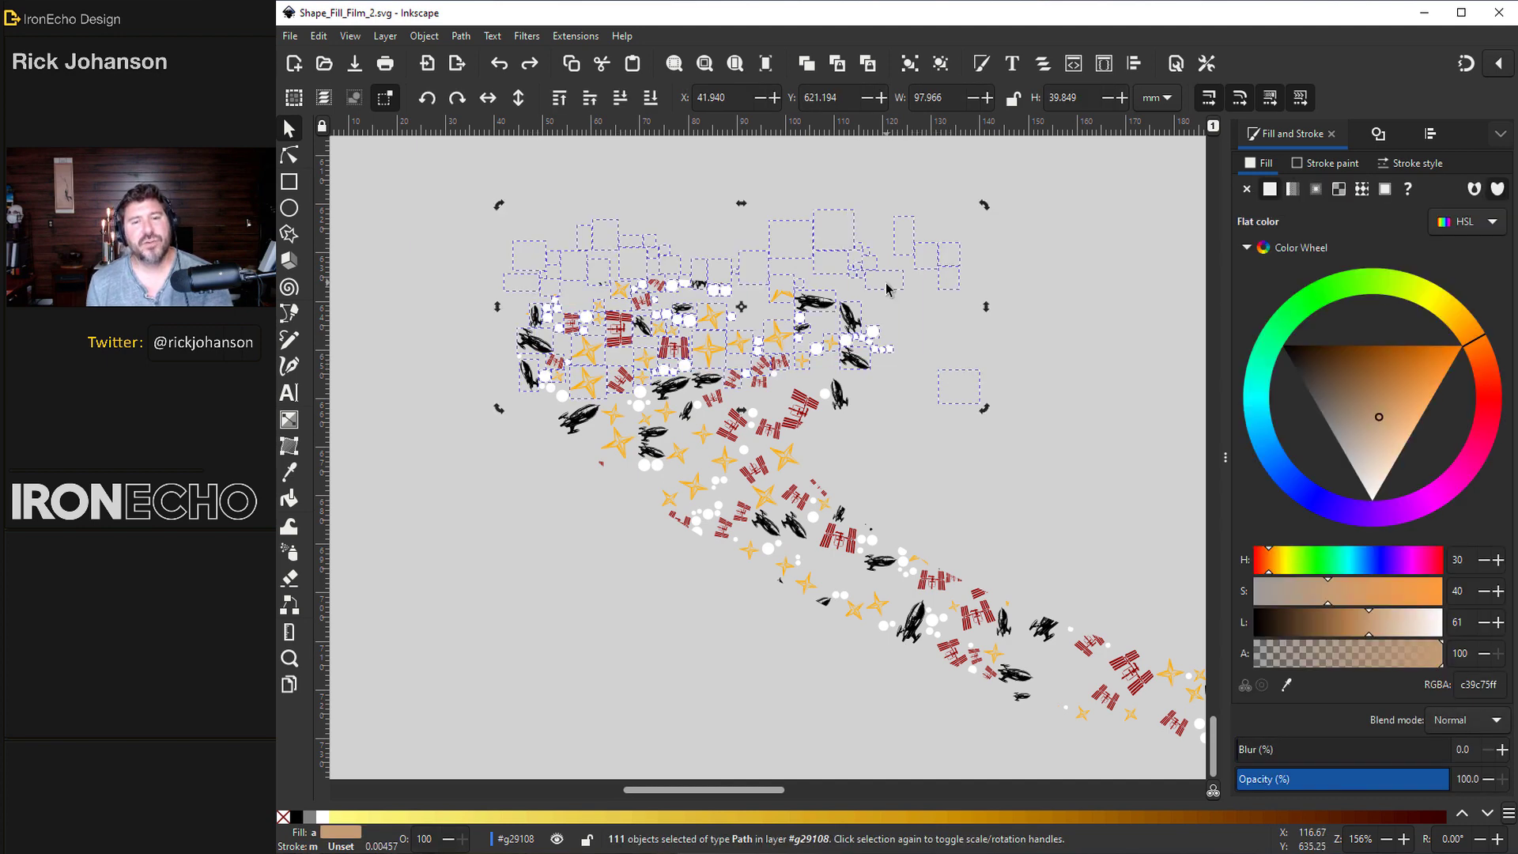
pyautogui.keyDown('shift'); pyautogui.click(965, 389); pyautogui.keyUp('shift')
pyautogui.keyDown('shift'); pyautogui.click(613, 395); pyautogui.keyUp('shift')
pyautogui.keyDown('shift'); pyautogui.click(652, 361); pyautogui.keyUp('shift')
pyautogui.keyDown('shift'); pyautogui.click(519, 273); pyautogui.keyUp('shift')
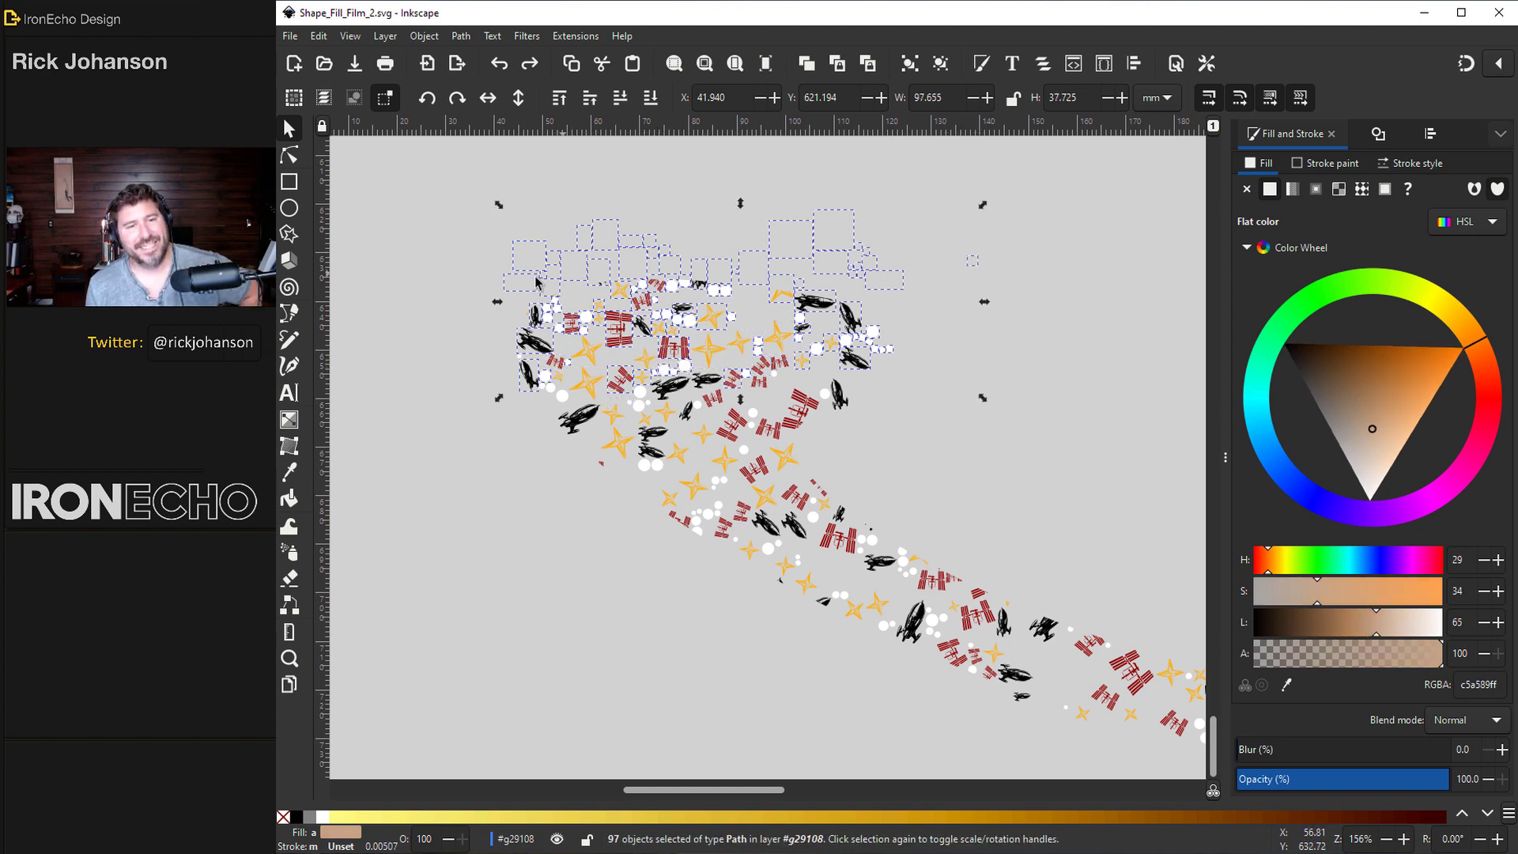
pyautogui.click(424, 36)
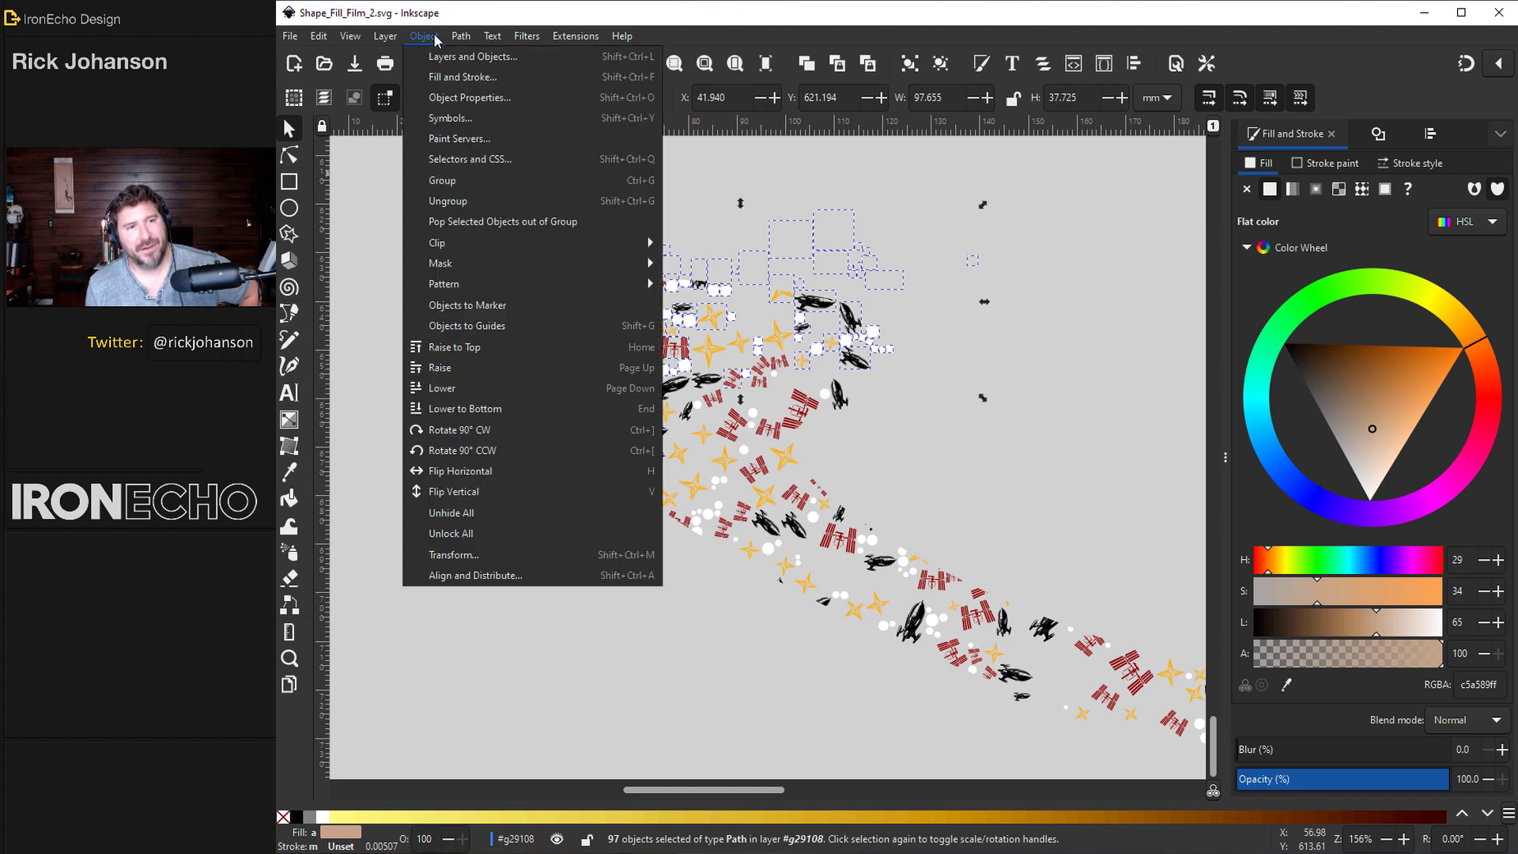
pyautogui.click(467, 197)
pyautogui.click(466, 231)
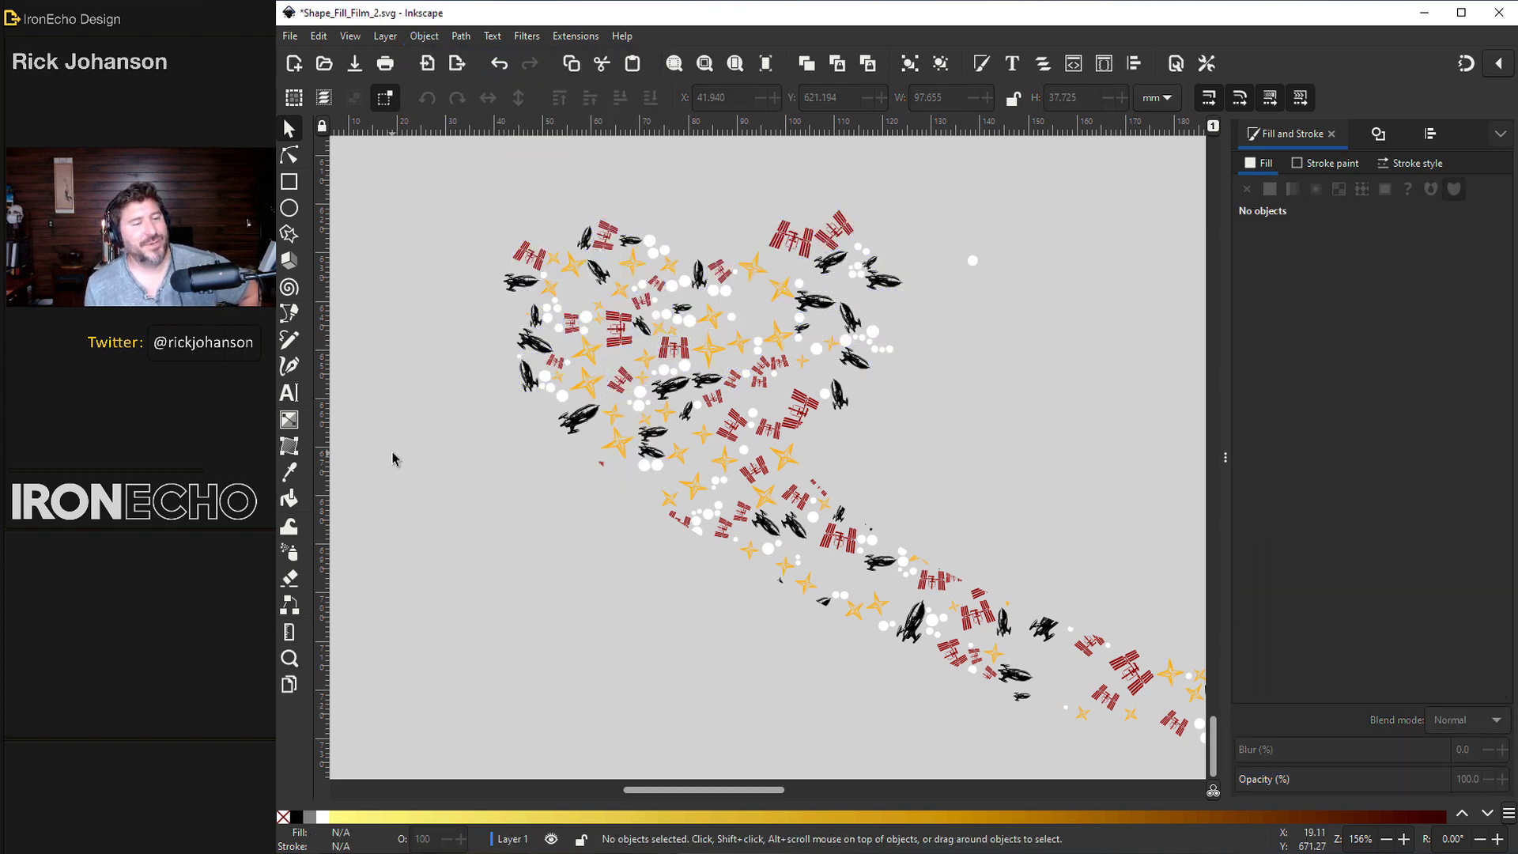
# Step: Erase the upper-left protruding icons with the Eraser in delete-objects mode, then zoom out
pyautogui.click(290, 580)
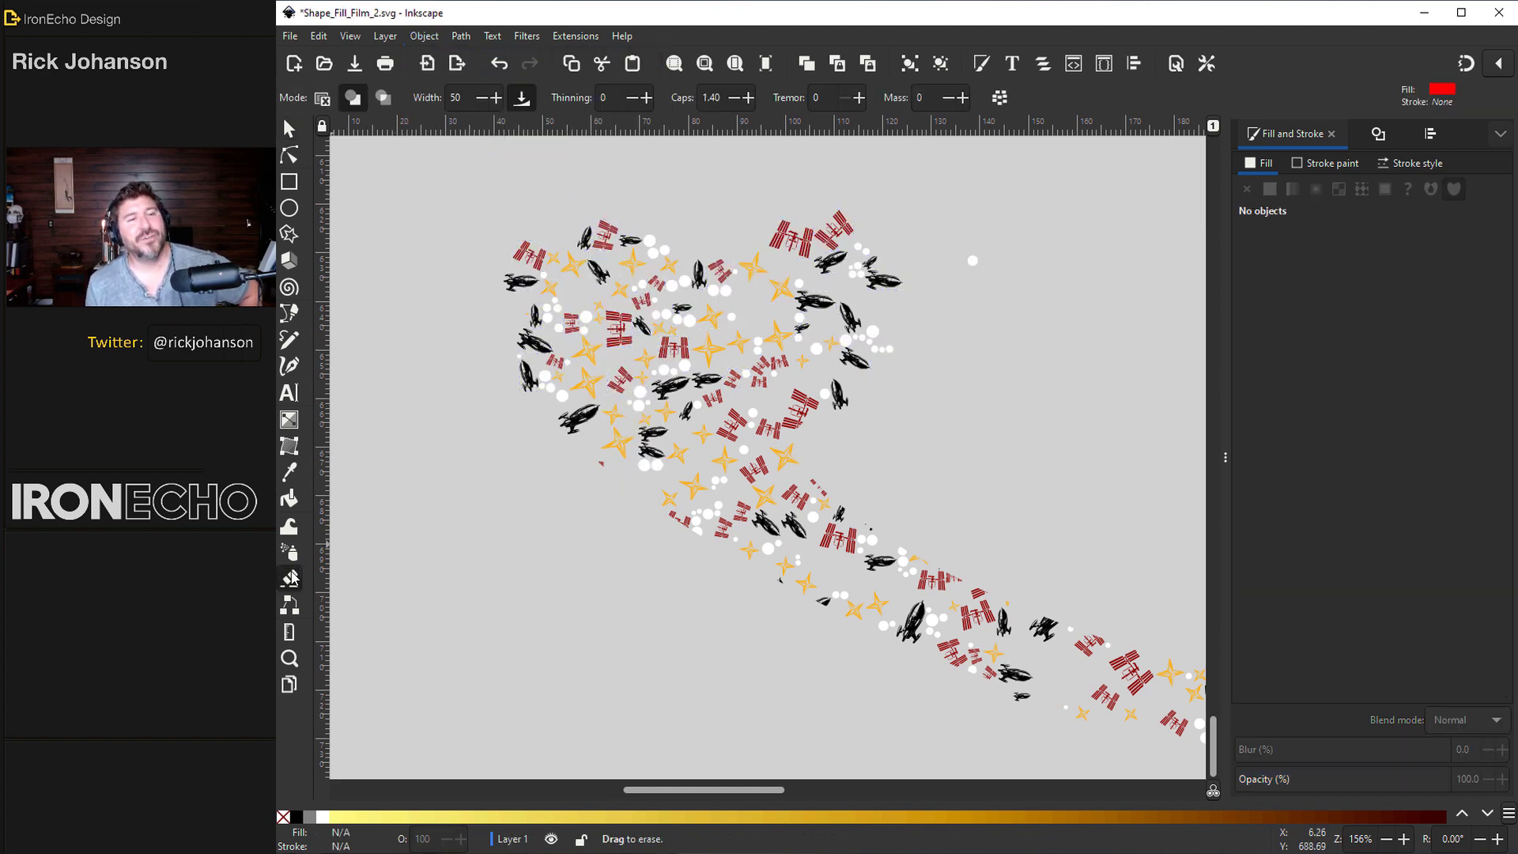
pyautogui.click(323, 98)
pyautogui.moveTo(477, 306)
pyautogui.mouseDown()
pyautogui.moveTo(534, 249)
pyautogui.moveTo(559, 259)
pyautogui.moveTo(622, 236)
pyautogui.moveTo(858, 227)
pyautogui.moveTo(985, 265)
pyautogui.mouseUp()
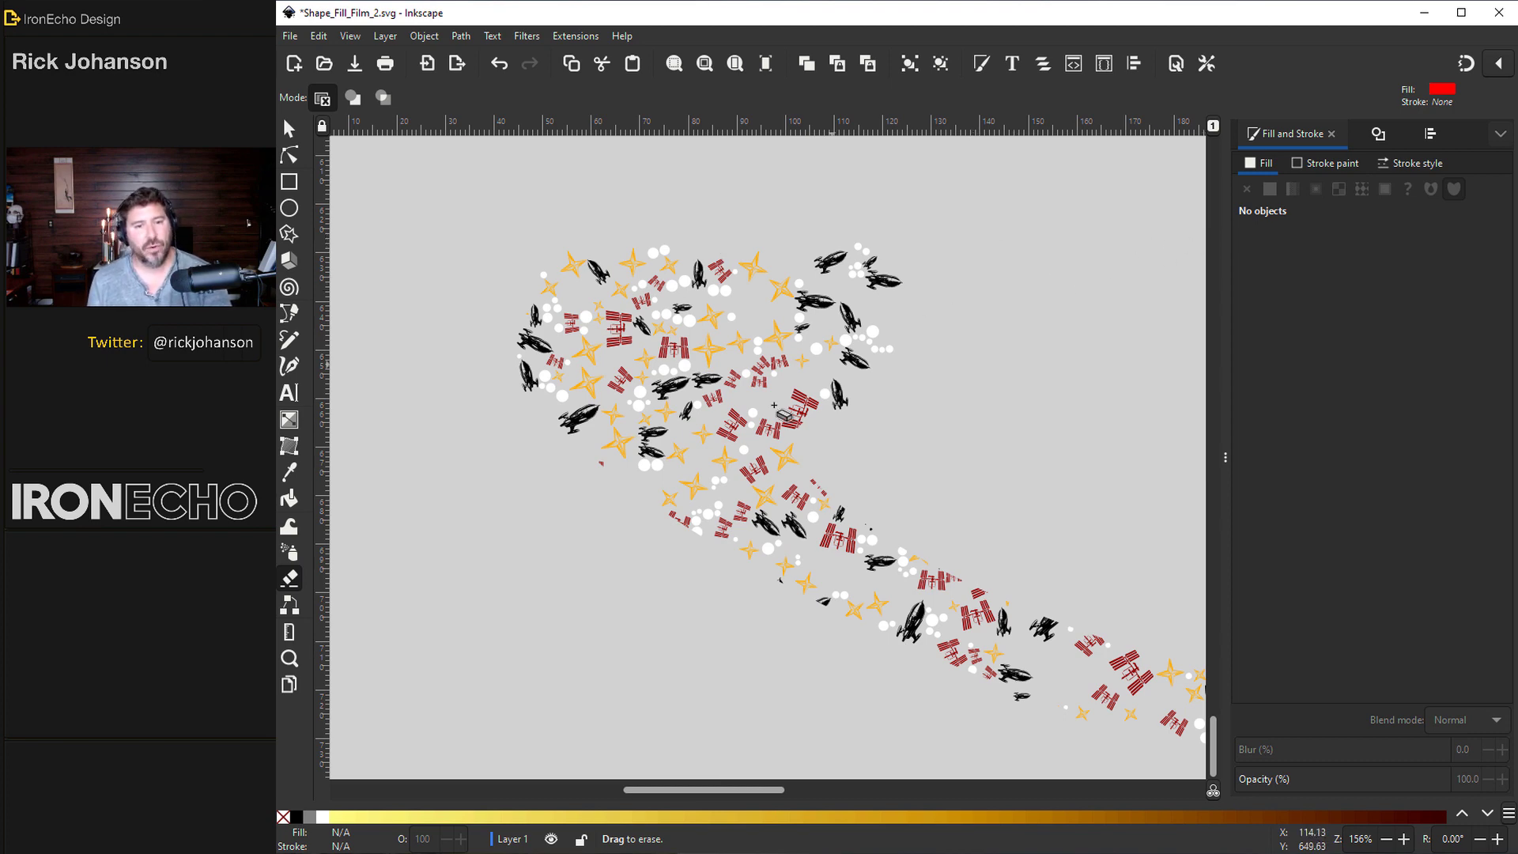
pyautogui.moveTo(671, 247)
pyautogui.mouseDown()
pyautogui.moveTo(563, 268)
pyautogui.moveTo(522, 280)
pyautogui.mouseUp()
pyautogui.press('s')
pyautogui.press('-')
pyautogui.press('-')
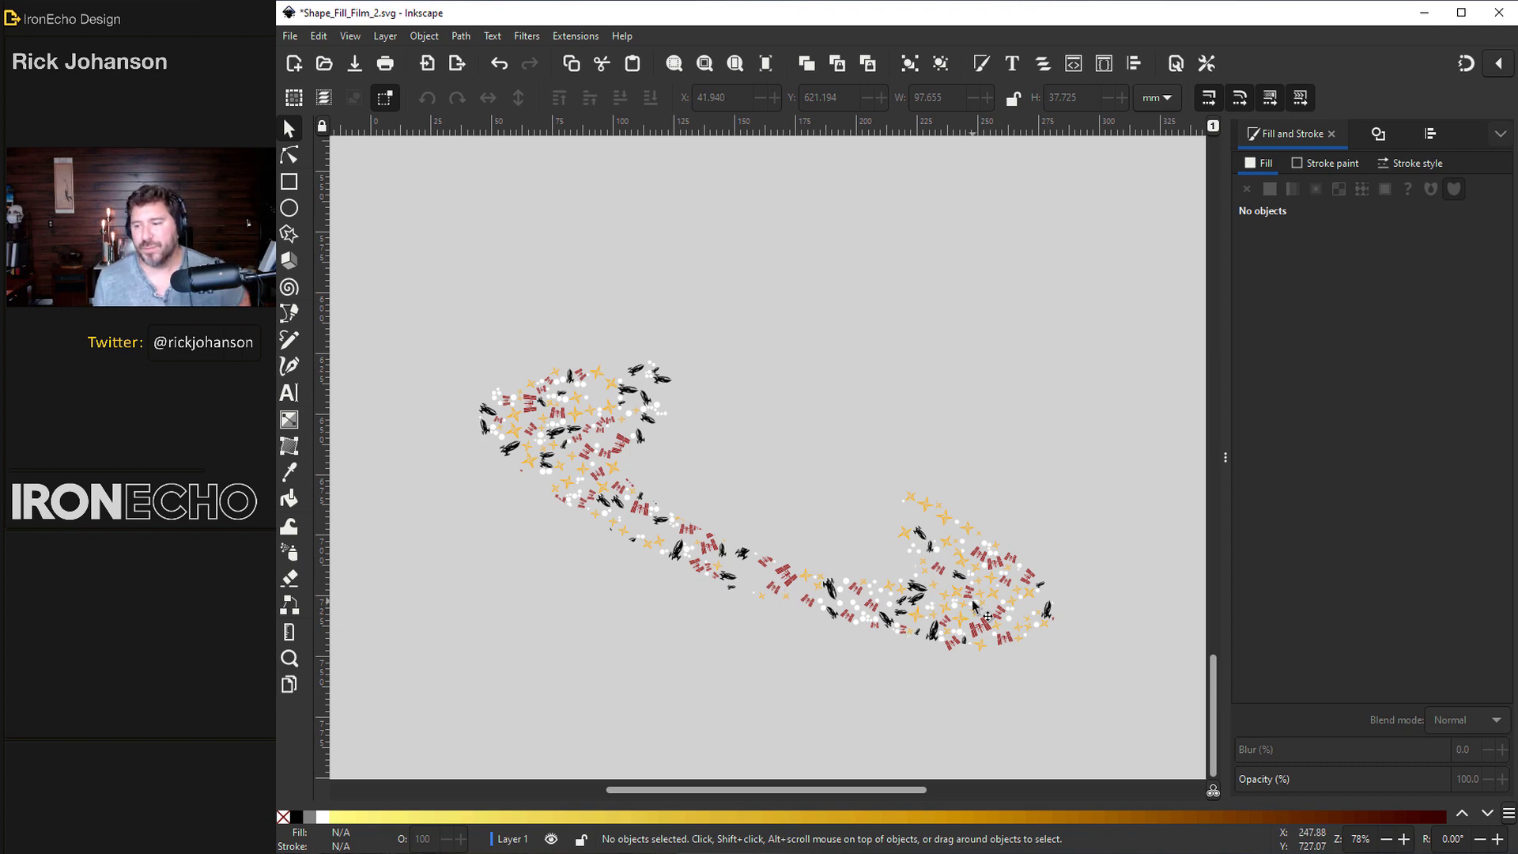
# Step: Select all 119 swoosh icons and combine them into one group
pyautogui.click(983, 612)
pyautogui.press('3')
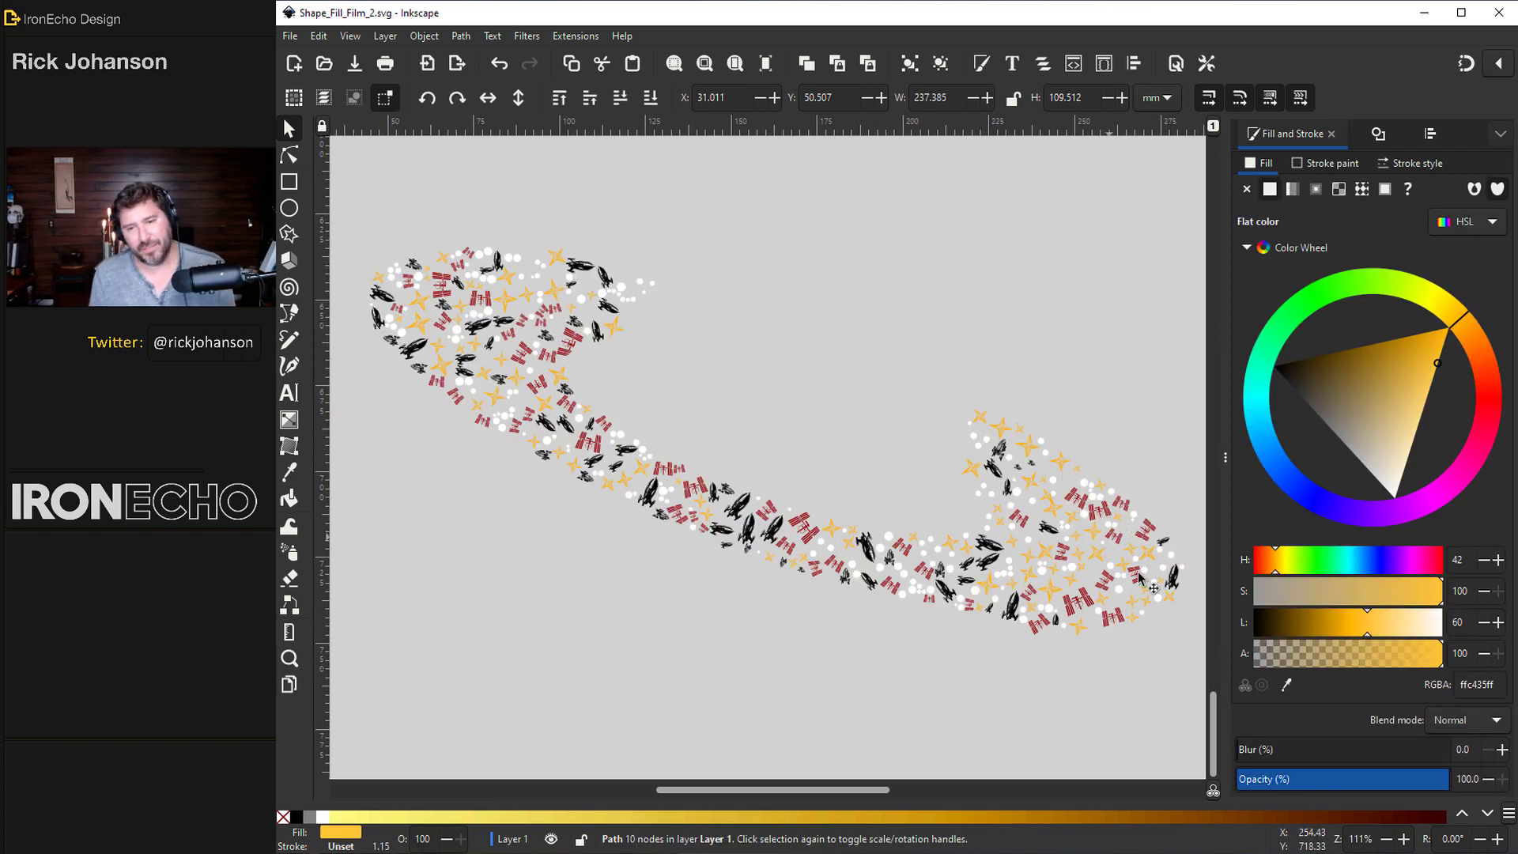
pyautogui.moveTo(360, 190); pyautogui.dragTo(783, 609)
pyautogui.moveTo(1200, 688); pyautogui.dragTo(732, 339)
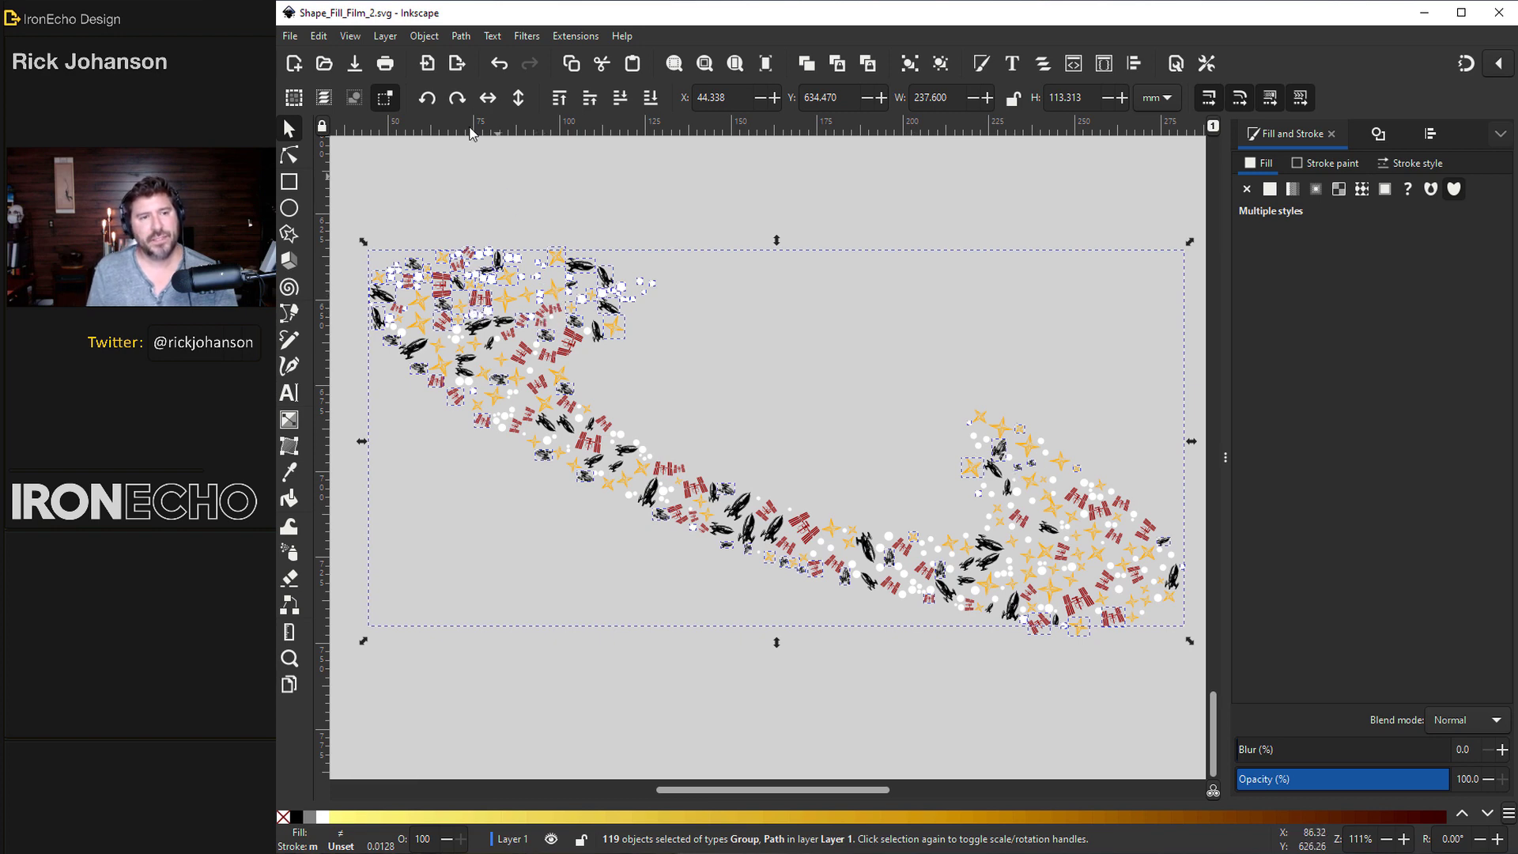
pyautogui.click(425, 36)
pyautogui.click(446, 178)
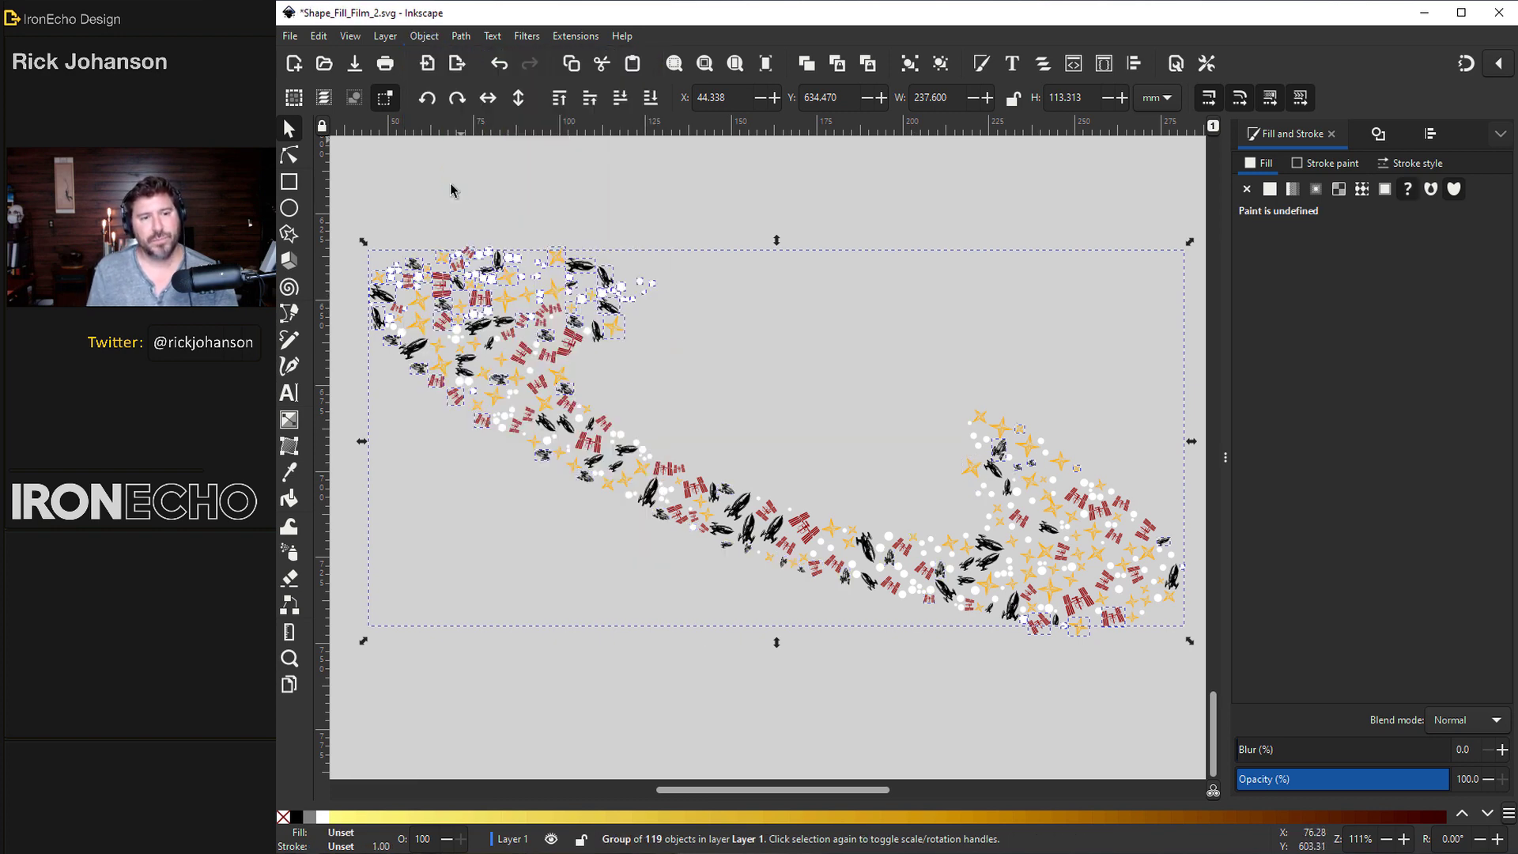
# Step: Fill the icon group flat gold (ffc435ff) and move it toward the planet
pyautogui.click(1267, 190)
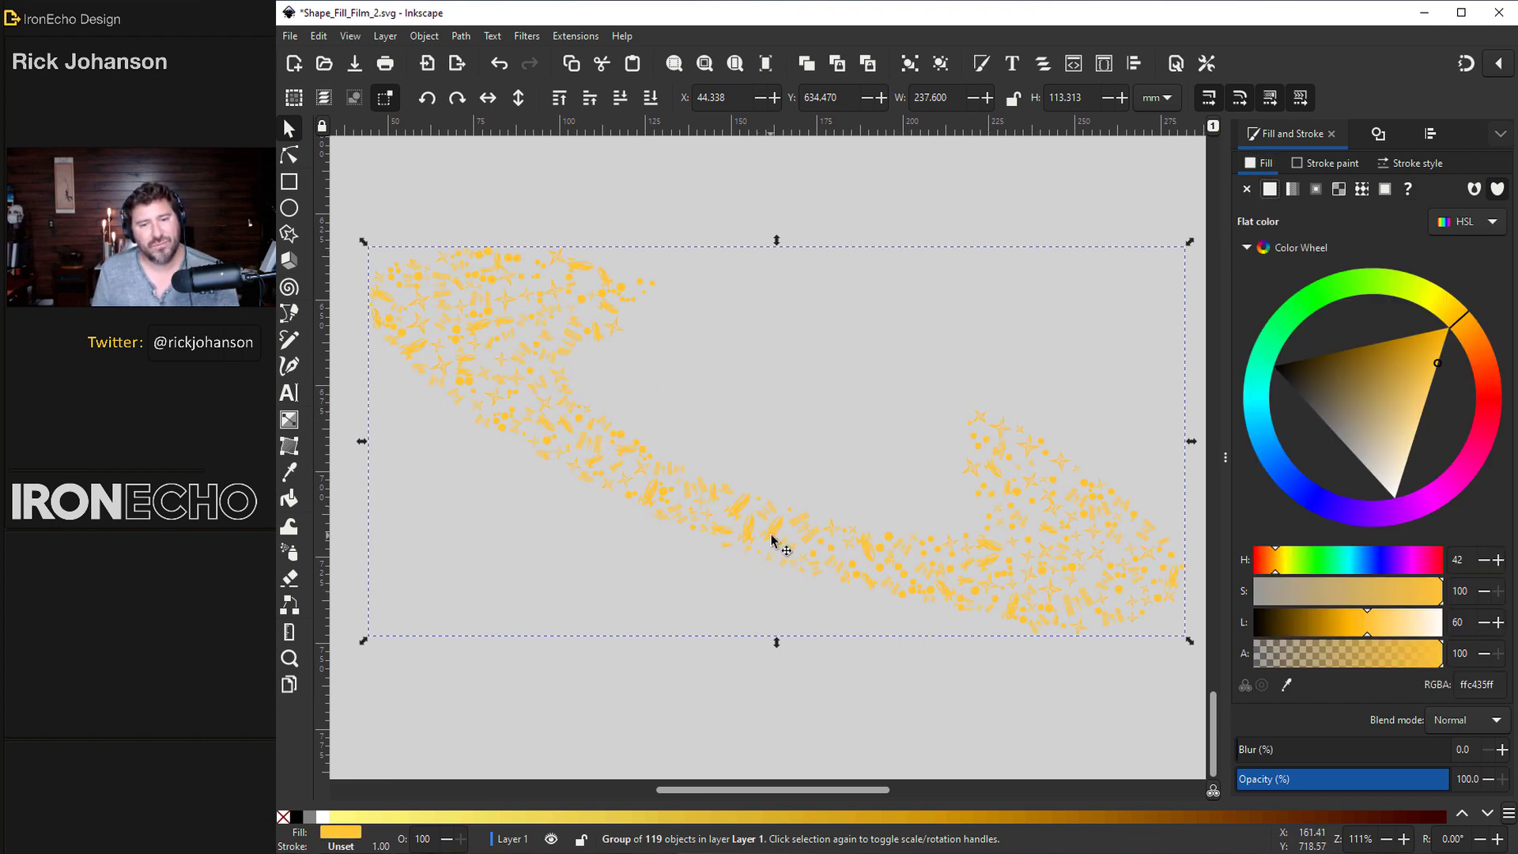
pyautogui.scroll(-2, 772, 540)
pyautogui.moveTo(772, 542); pyautogui.dragTo(898, 526)
# Step: Nudge the solid yellow ring and delete the white star, circle and icons overlapping it
pyautogui.scroll(2, 1011, 456)
pyautogui.click(1010, 456)
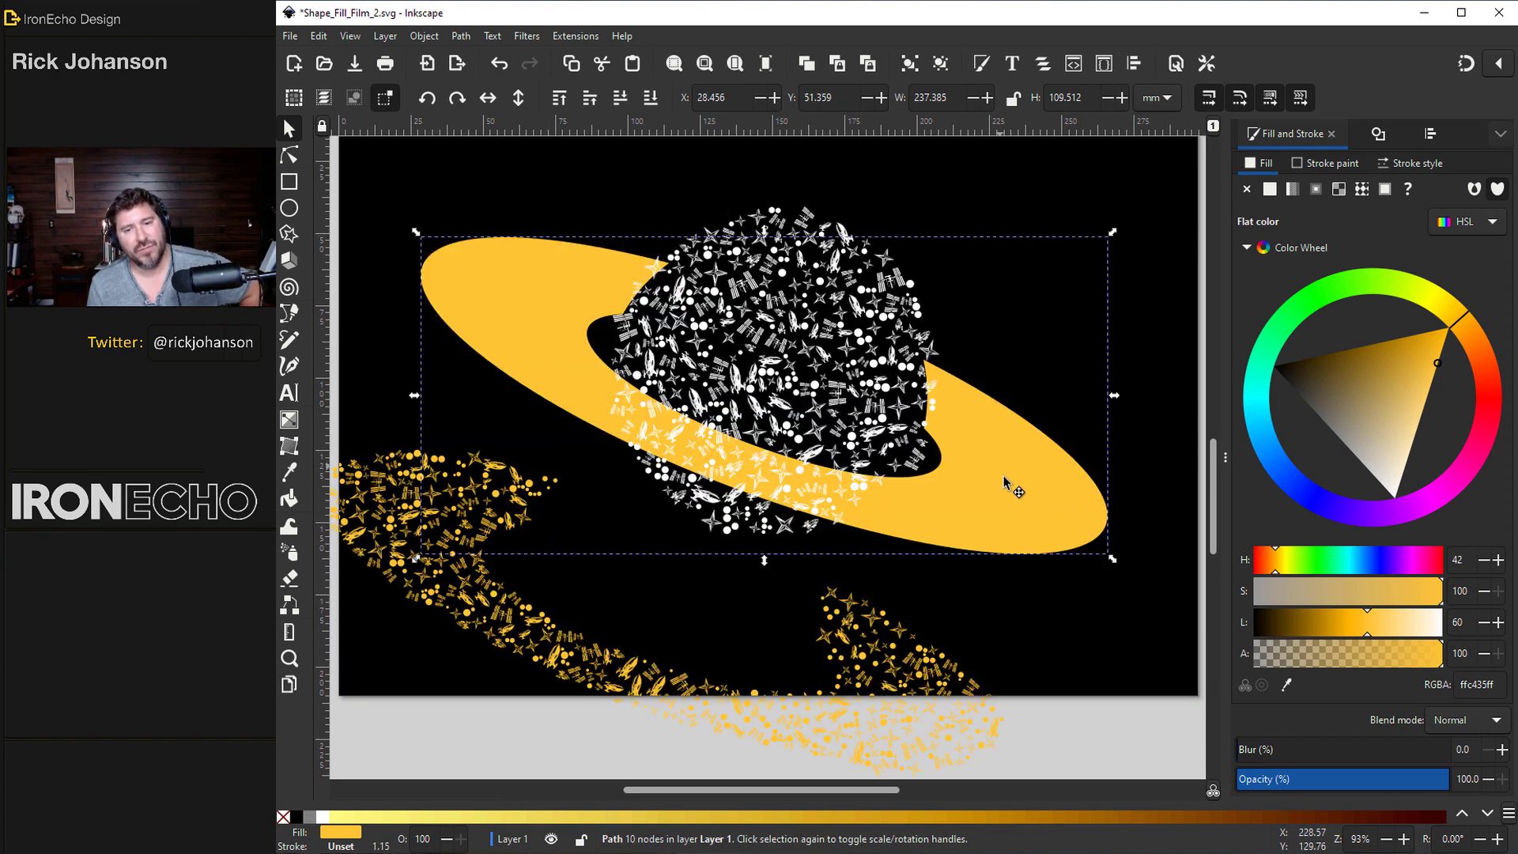
pyautogui.moveTo(1004, 476); pyautogui.dragTo(1001, 475)
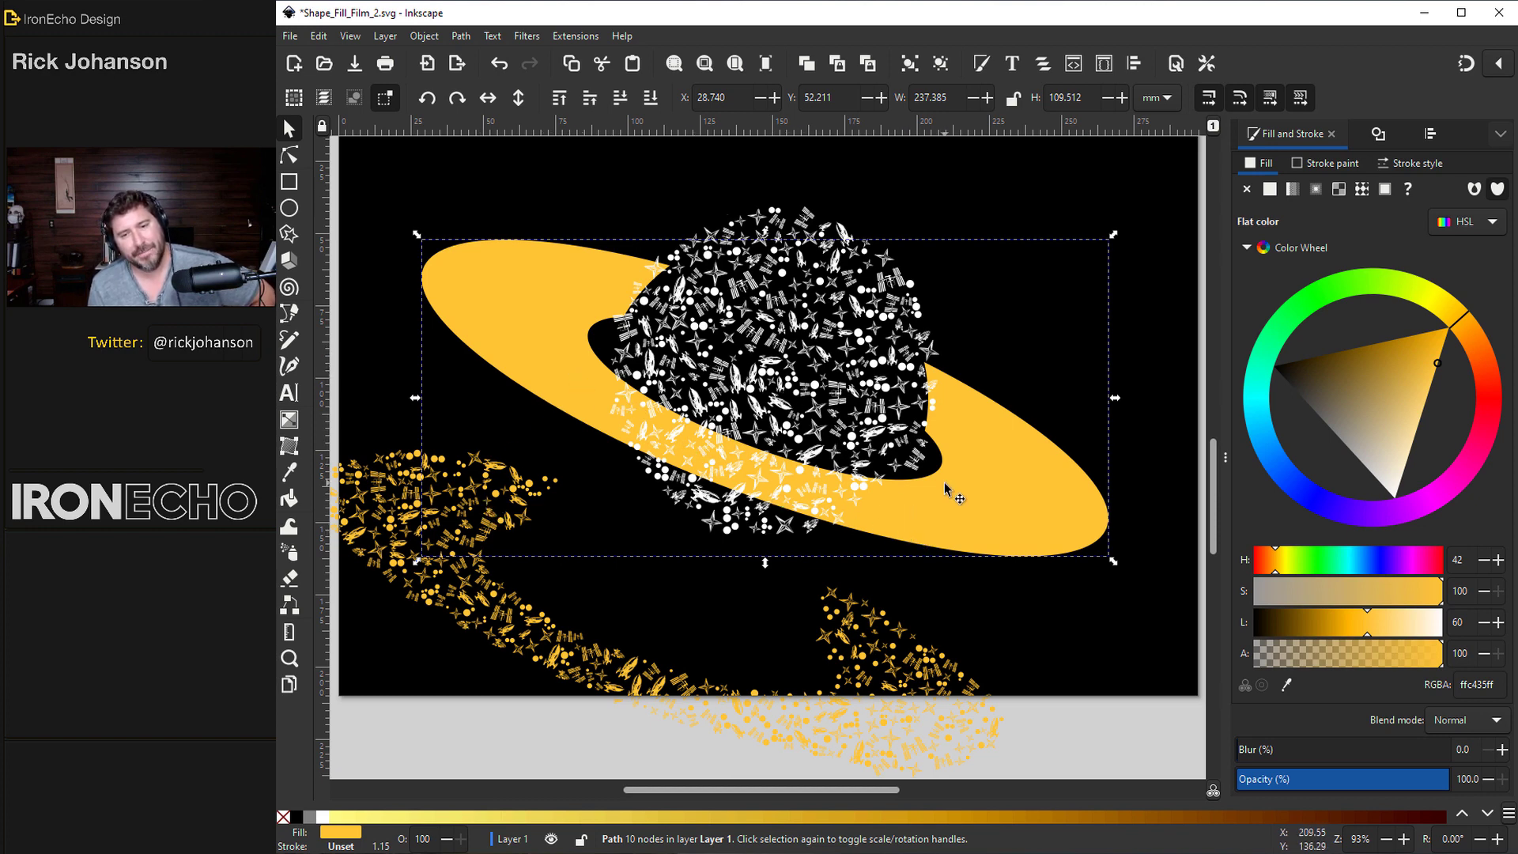
pyautogui.press('+')
pyautogui.press('+')
pyautogui.press('+')
pyautogui.keyDown('ctrl'); pyautogui.click(492, 269); pyautogui.keyUp('ctrl')
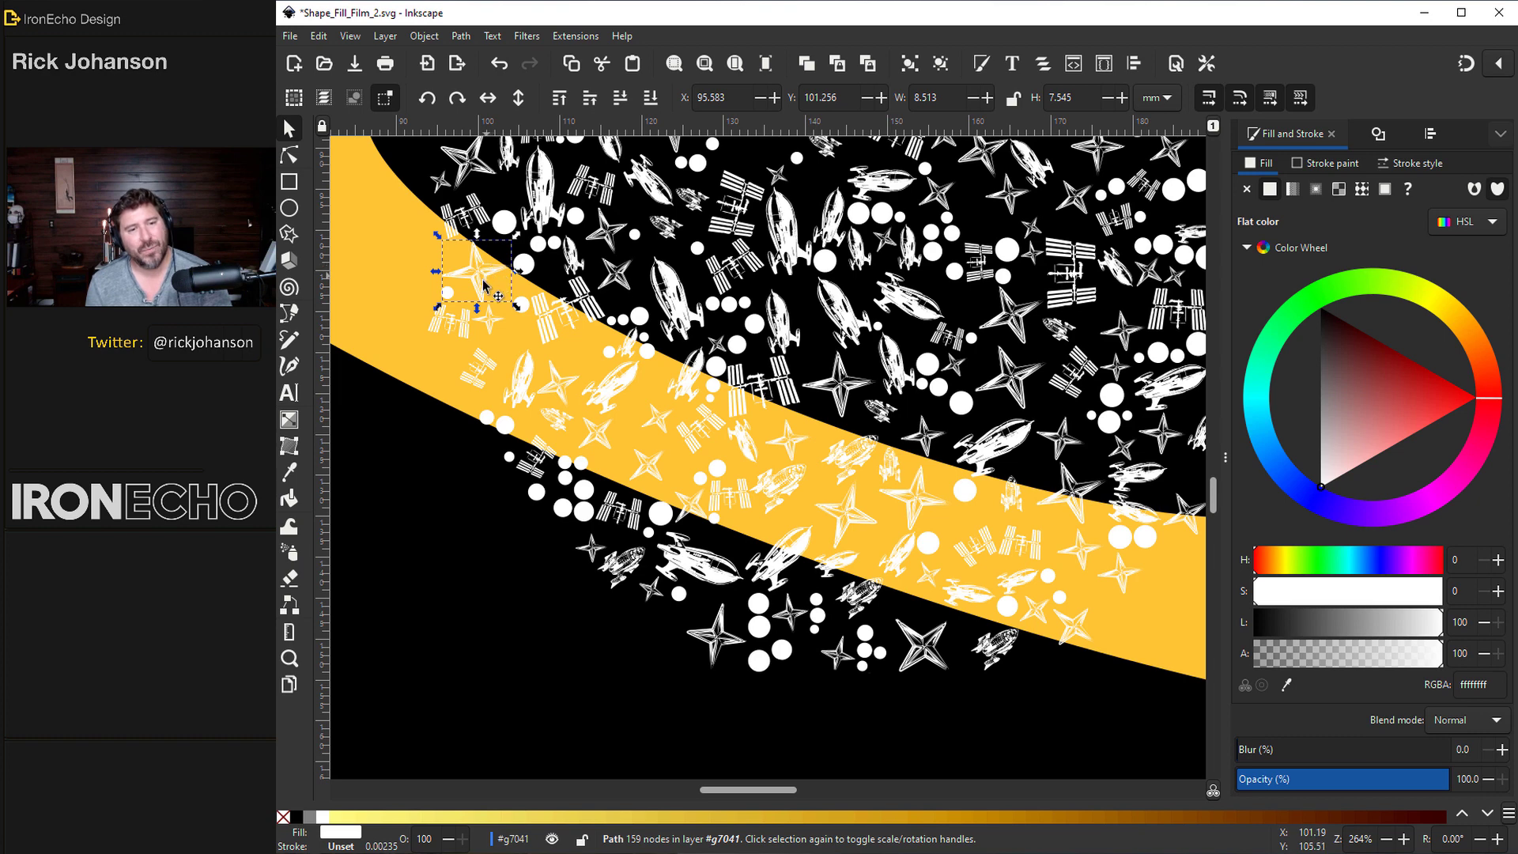
pyautogui.keyDown('ctrl'); pyautogui.keyDown('shift'); pyautogui.click(521, 304); pyautogui.keyUp('shift'); pyautogui.keyUp('ctrl')
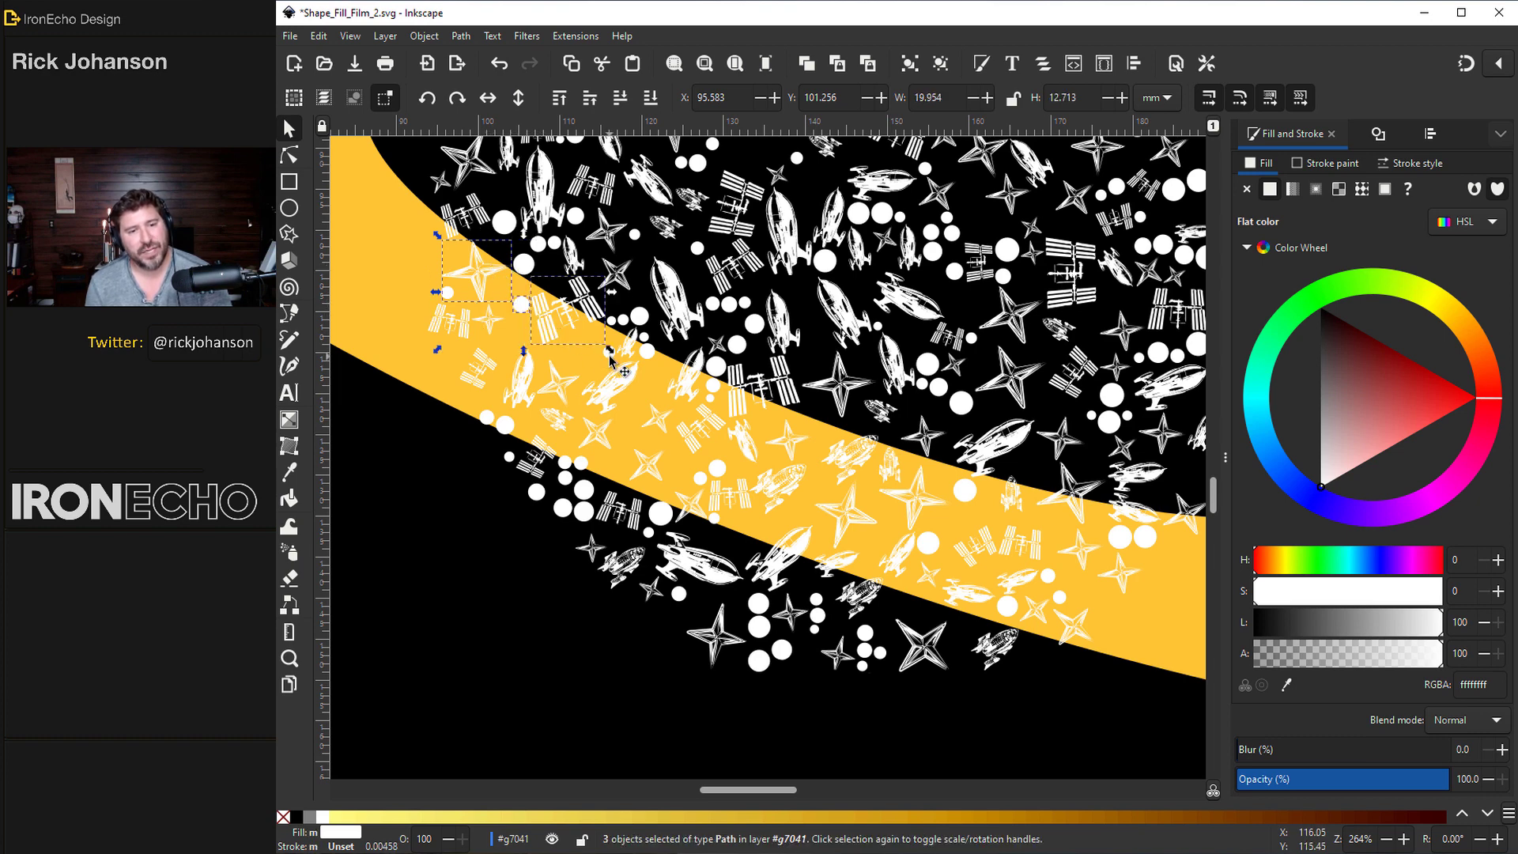
pyautogui.keyDown('ctrl'); pyautogui.keyDown('shift'); pyautogui.click(613, 352); pyautogui.keyUp('shift'); pyautogui.keyUp('ctrl')
pyautogui.keyDown('ctrl'); pyautogui.keyDown('shift'); pyautogui.click(646, 356); pyautogui.keyUp('shift'); pyautogui.keyUp('ctrl')
pyautogui.press('Delete')
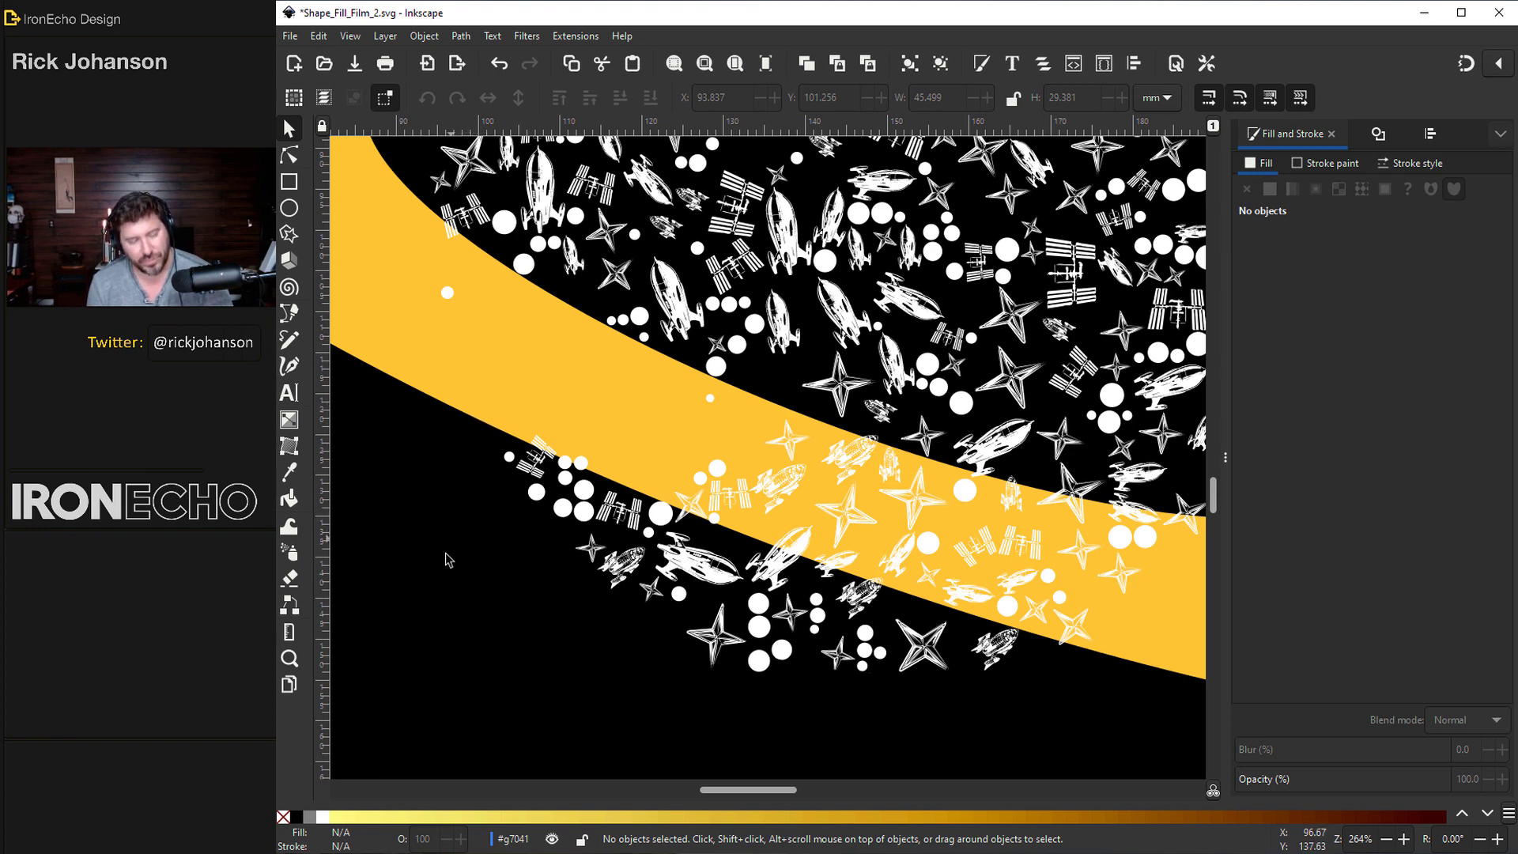
# Step: Reposition a small white circle, then lay the gold icon swoosh over the planet's ring
pyautogui.moveTo(407, 609)
pyautogui.mouseDown()
pyautogui.moveTo(489, 685)
pyautogui.moveTo(534, 666)
pyautogui.moveTo(399, 548)
pyautogui.moveTo(403, 484)
pyautogui.mouseUp()
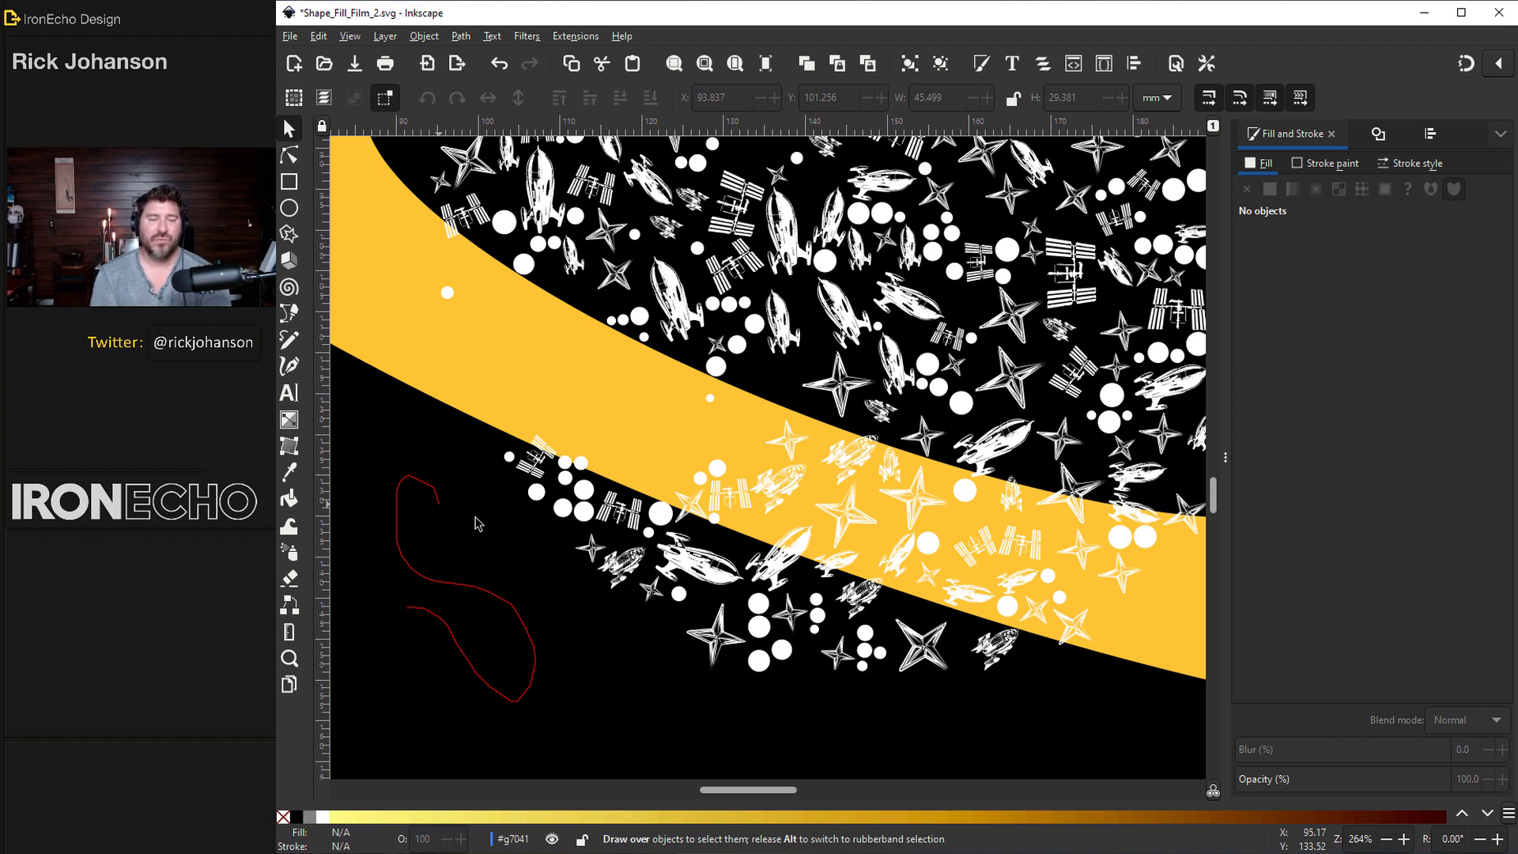
pyautogui.moveTo(477, 523); pyautogui.dragTo(443, 500)
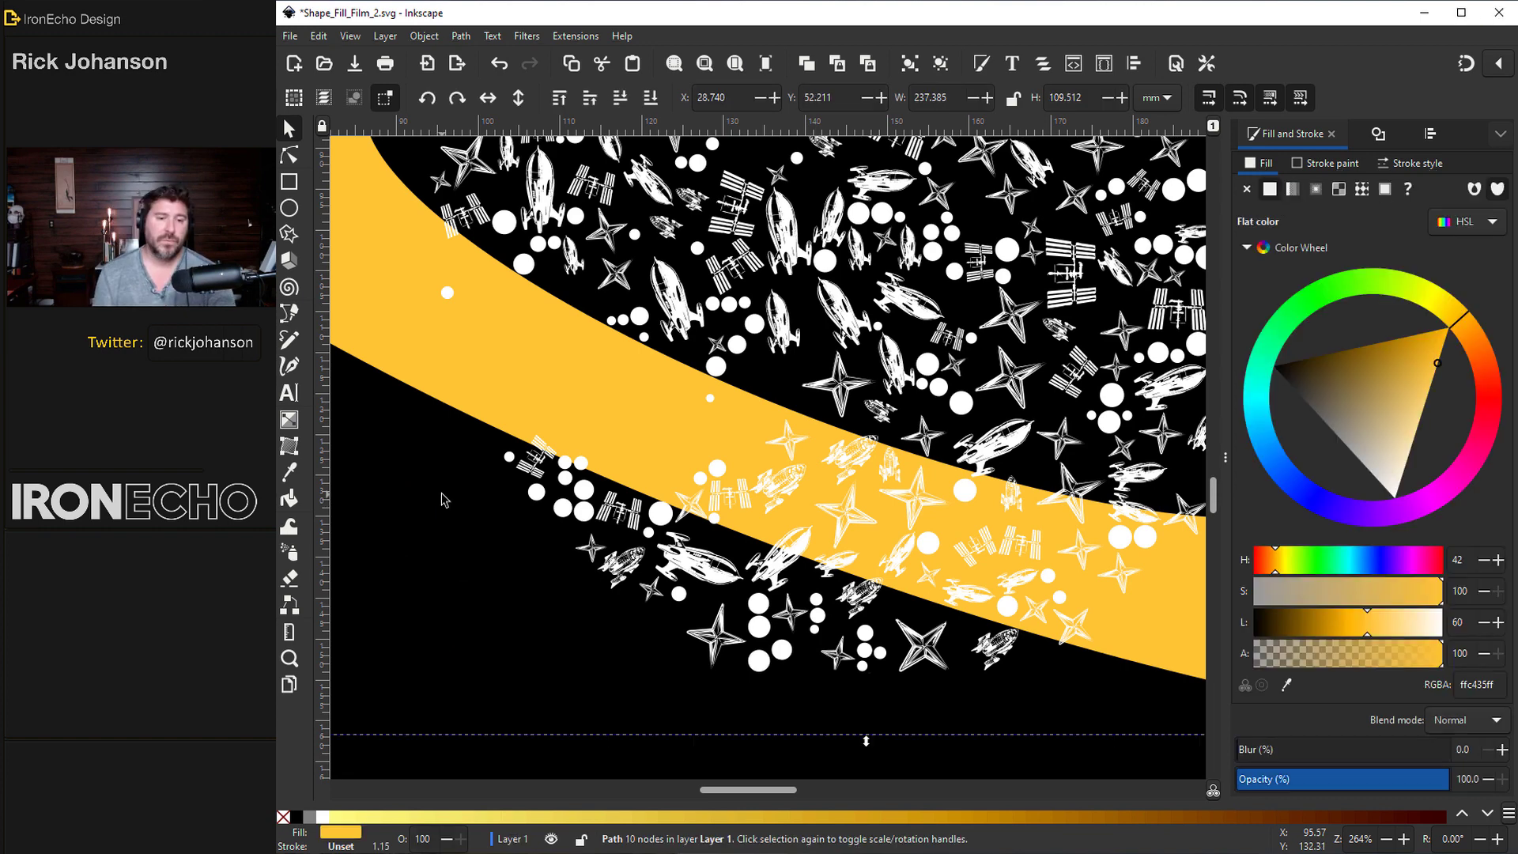
pyautogui.scroll(-2, 672, 414)
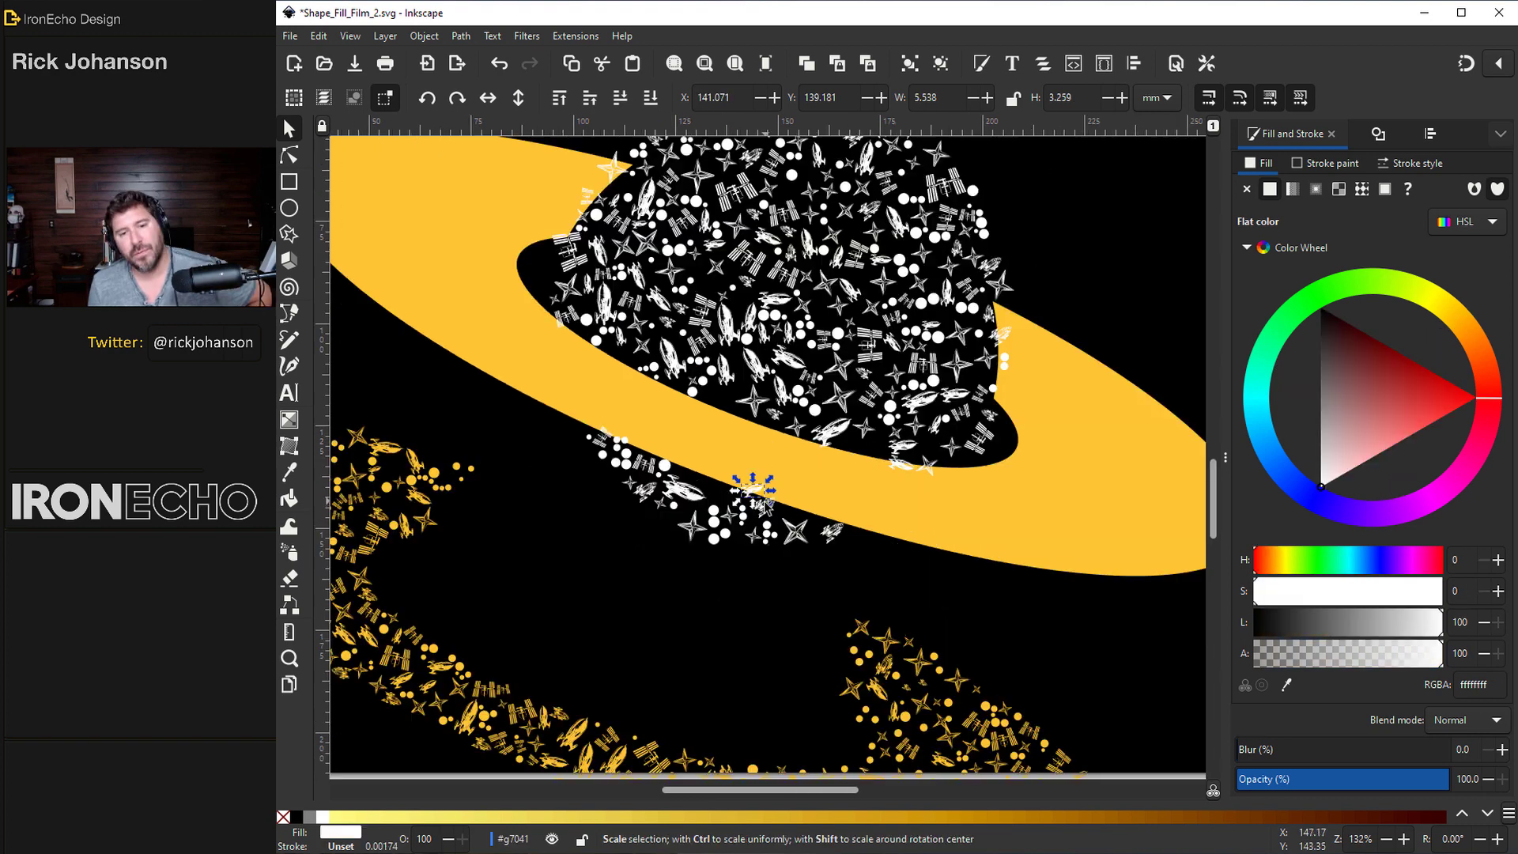
pyautogui.moveTo(747, 496); pyautogui.dragTo(869, 446)
pyautogui.hotkey('ctrl', 'z')
pyautogui.moveTo(668, 465); pyautogui.dragTo(718, 405)
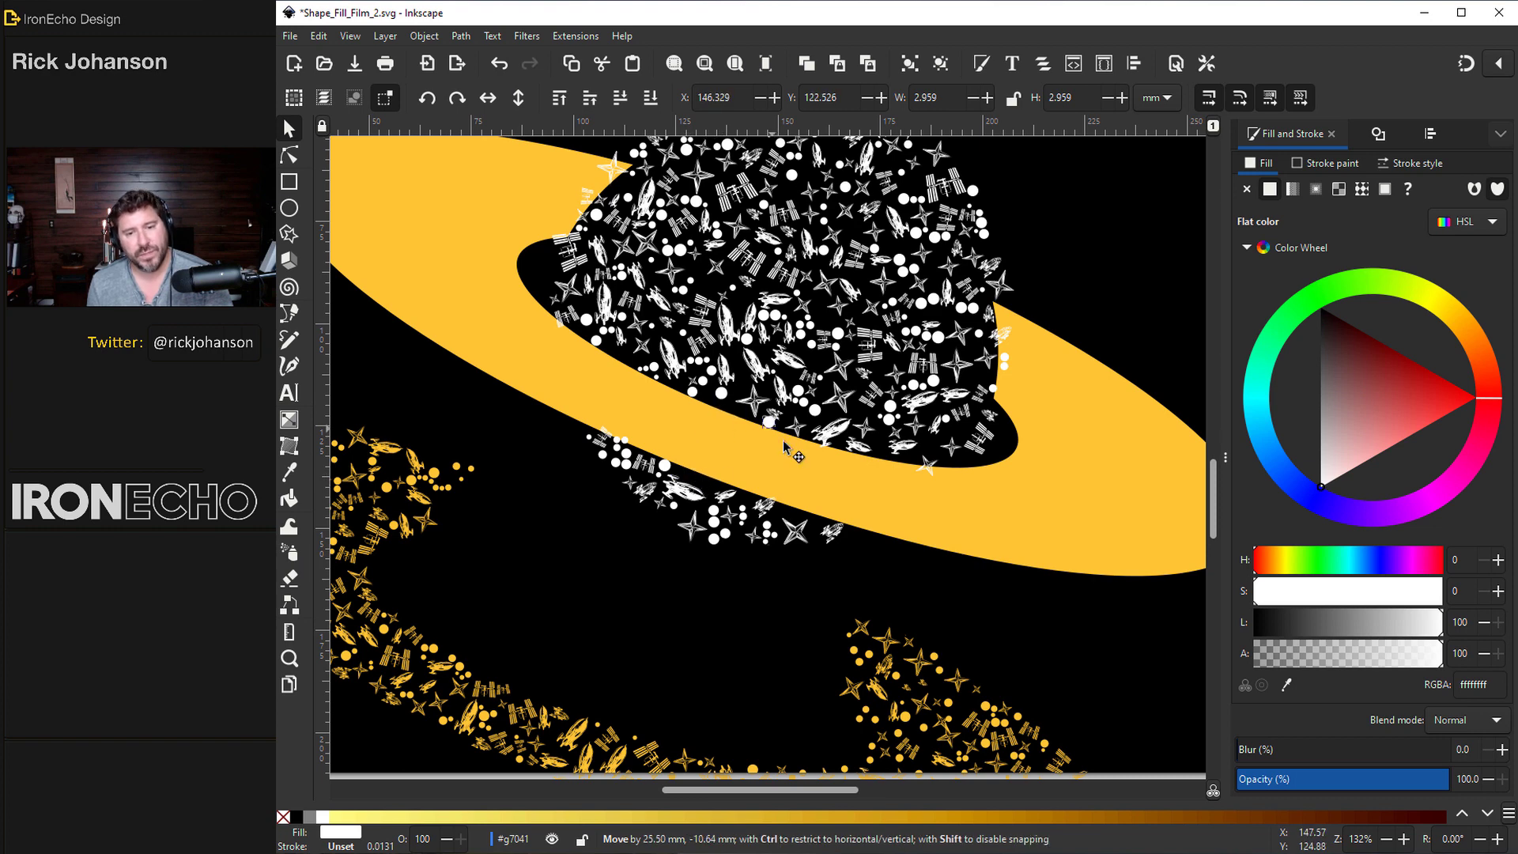
pyautogui.press('5')
pyautogui.moveTo(1036, 667); pyautogui.dragTo(1152, 466)
pyautogui.press('Escape')
pyautogui.click(1404, 839)
pyautogui.click(1404, 839)
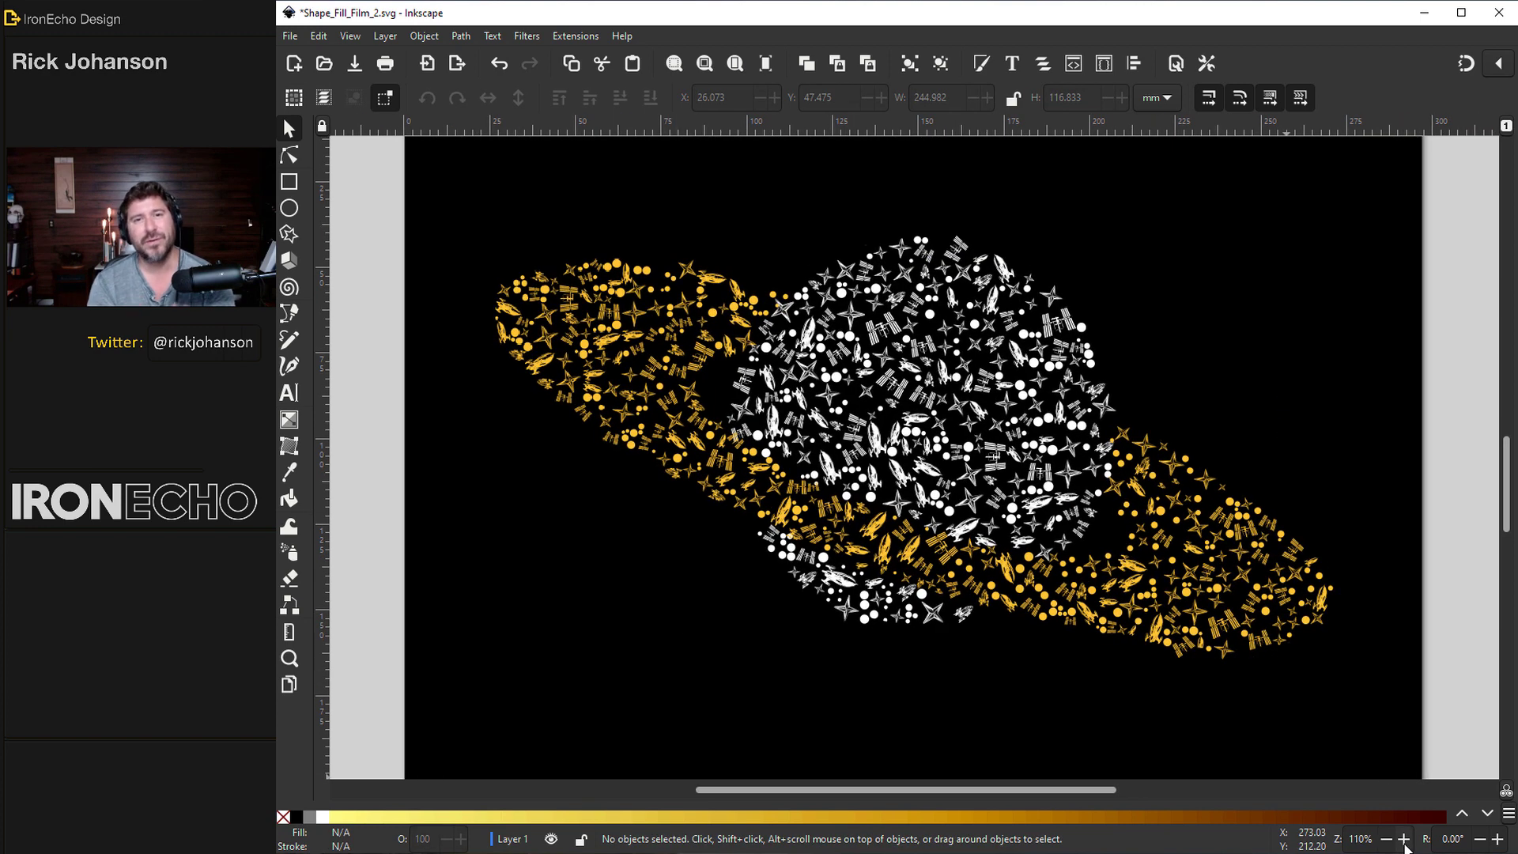
pyautogui.click(1404, 839)
pyautogui.click(1405, 839)
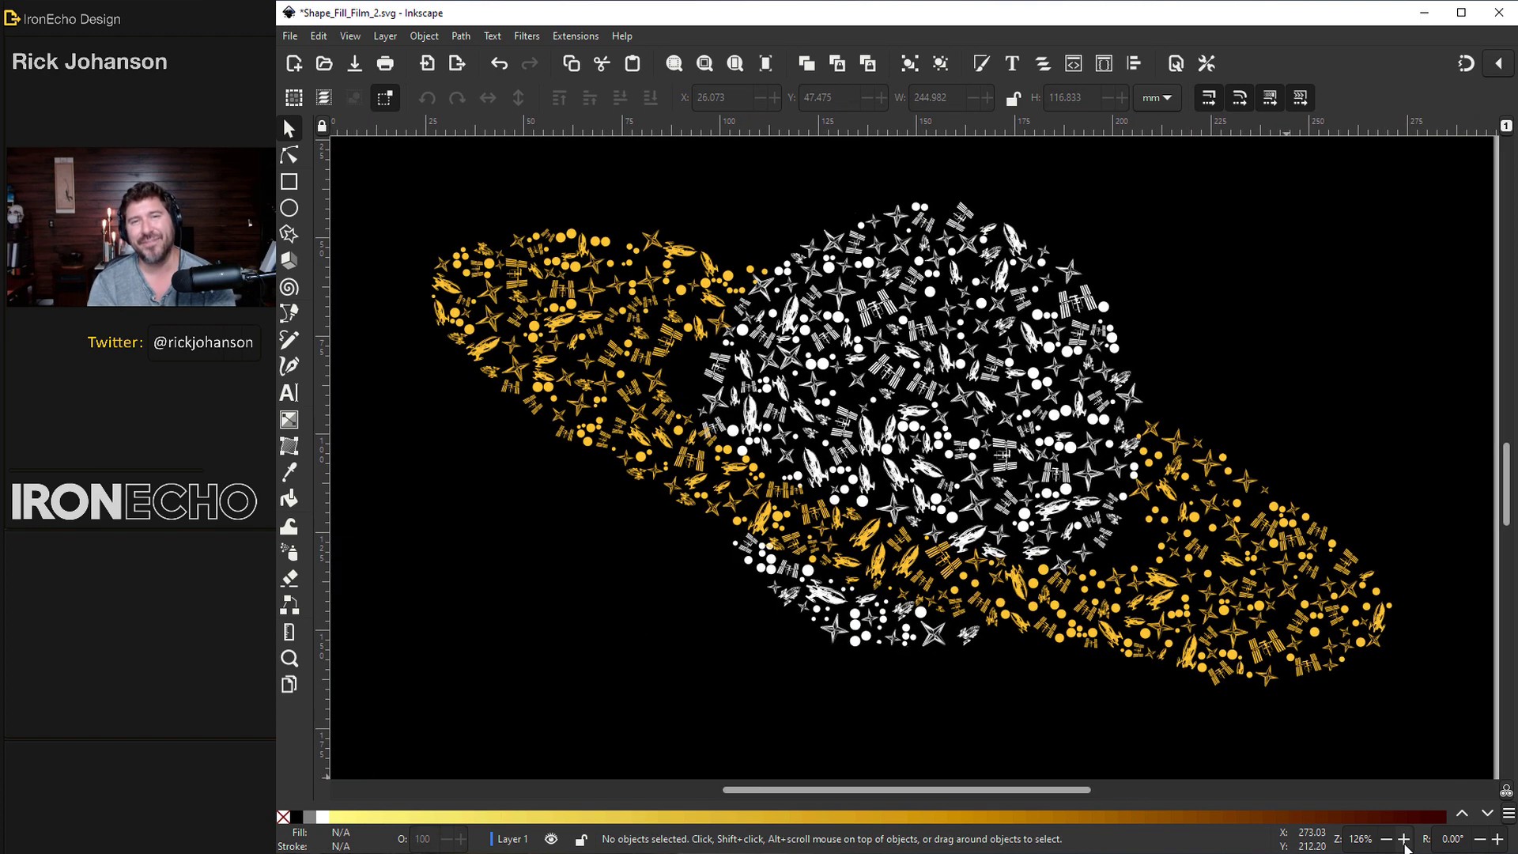
pyautogui.click(1404, 839)
pyautogui.moveTo(1507, 521); pyautogui.dragTo(1507, 518)
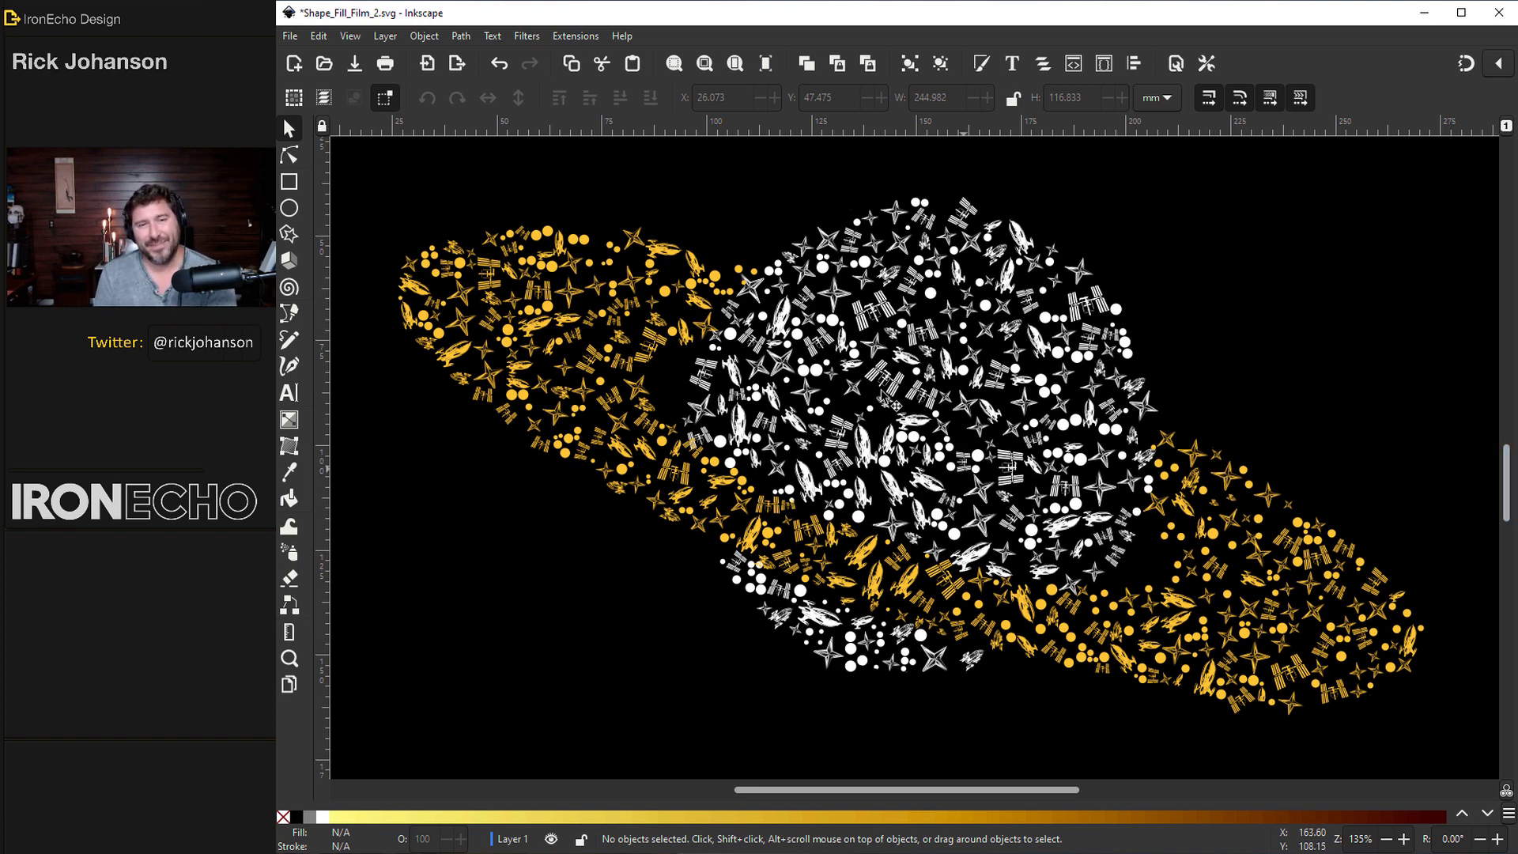